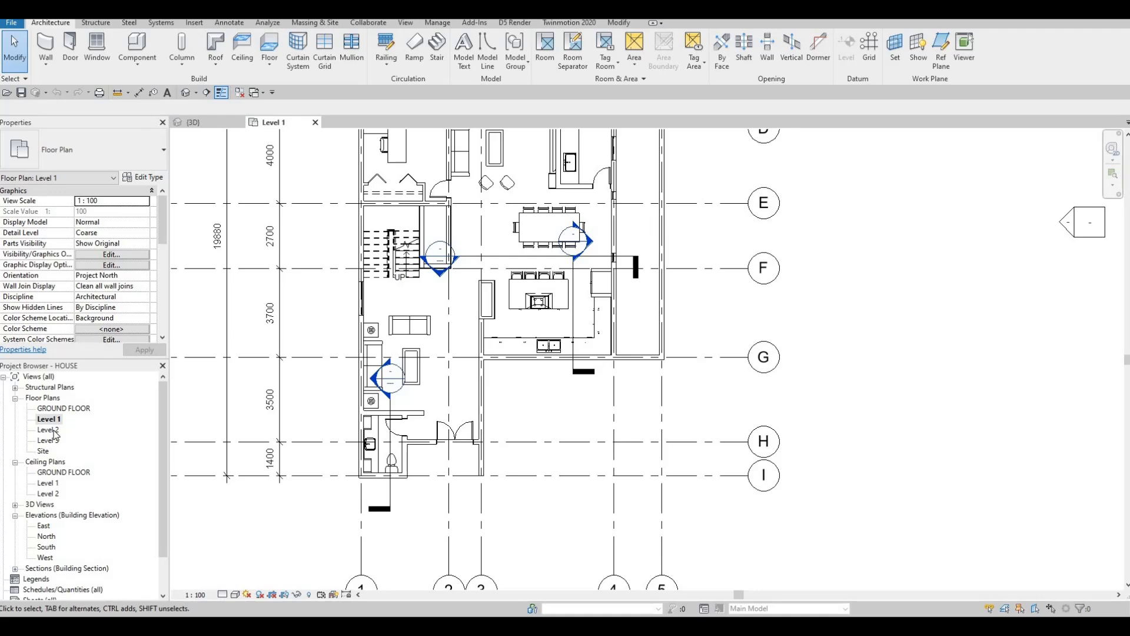
Open the Level 2 floor plan.
double_click(53, 431)
scroll(460, 368, "down", 1)
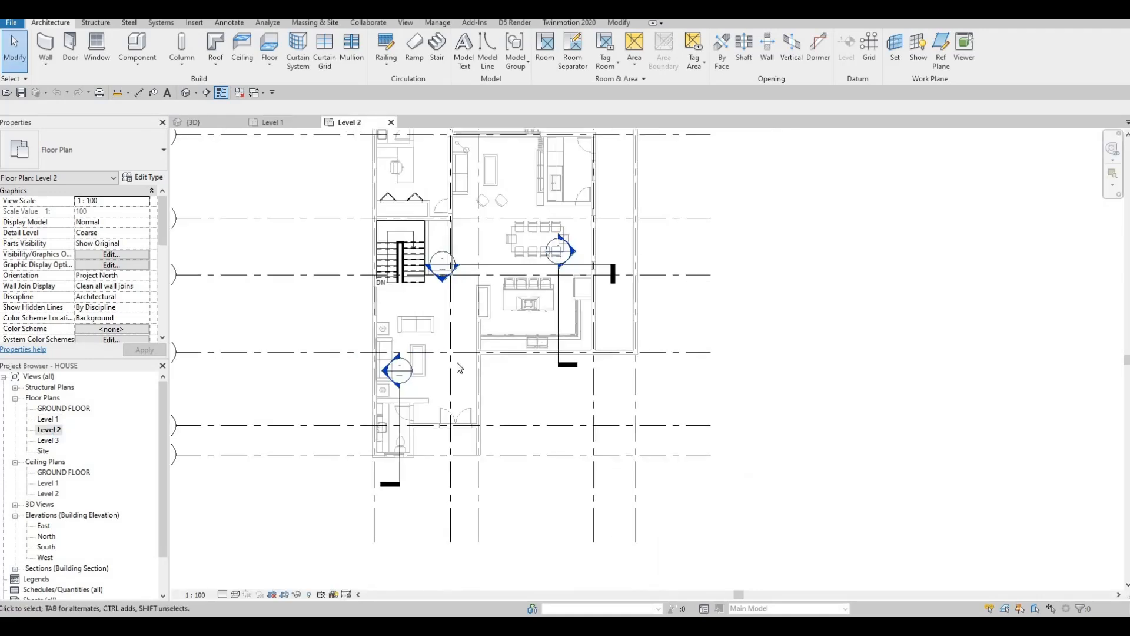
scroll(460, 368, "down", 1)
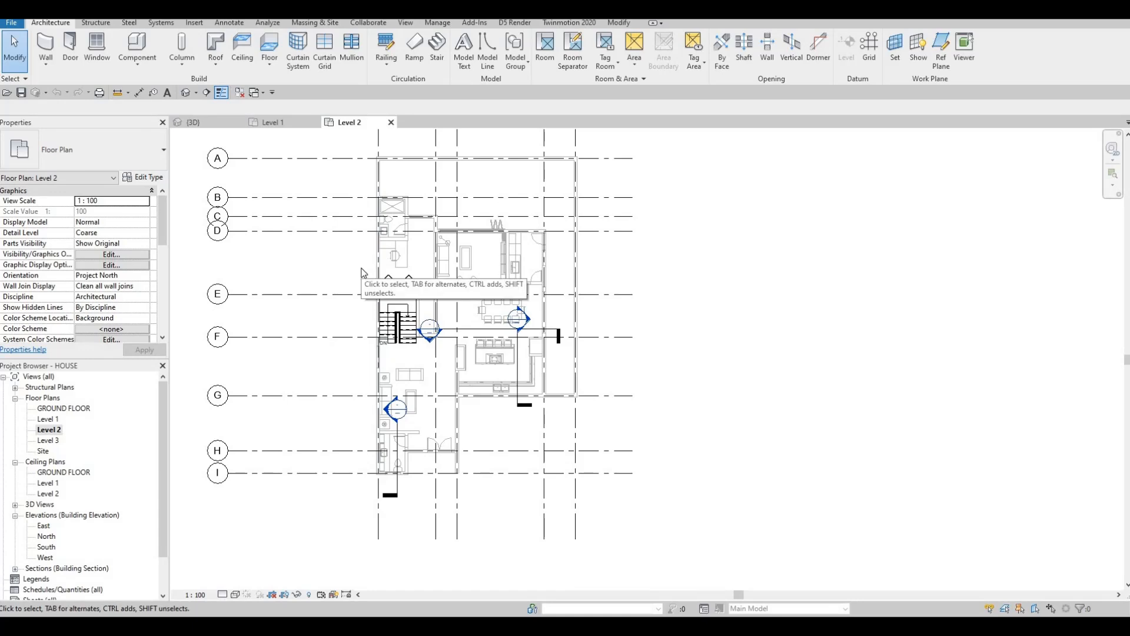
Examine the Level 2 plan's underlay range settings and the Level 1 layout shown beneath it.
scroll(422, 251, "up", 2)
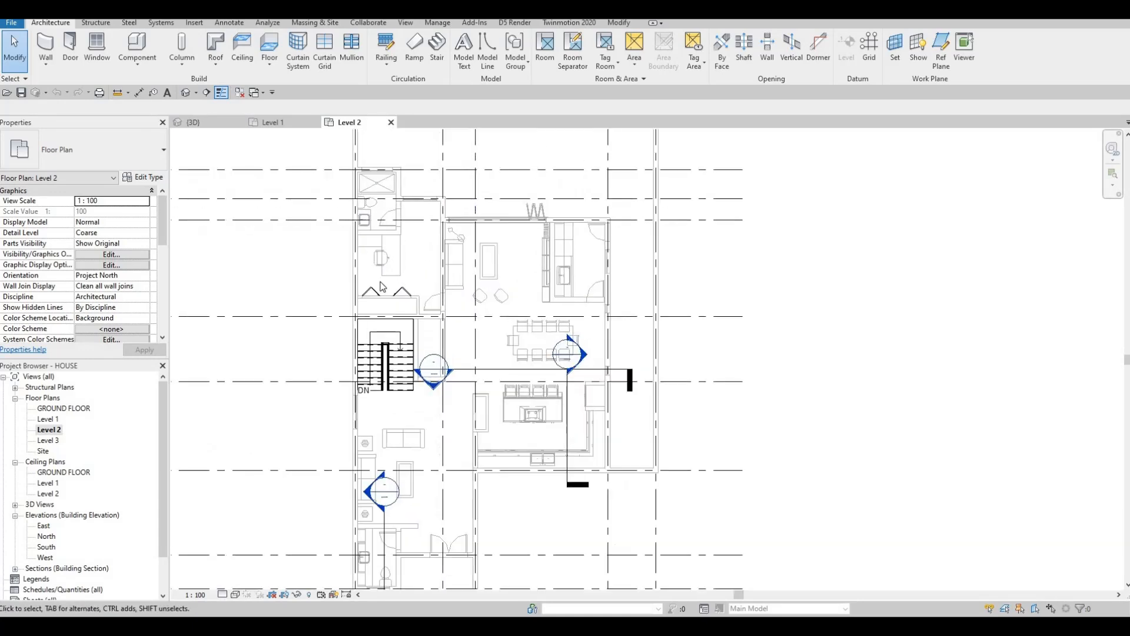
scroll(82, 259, "down", 3)
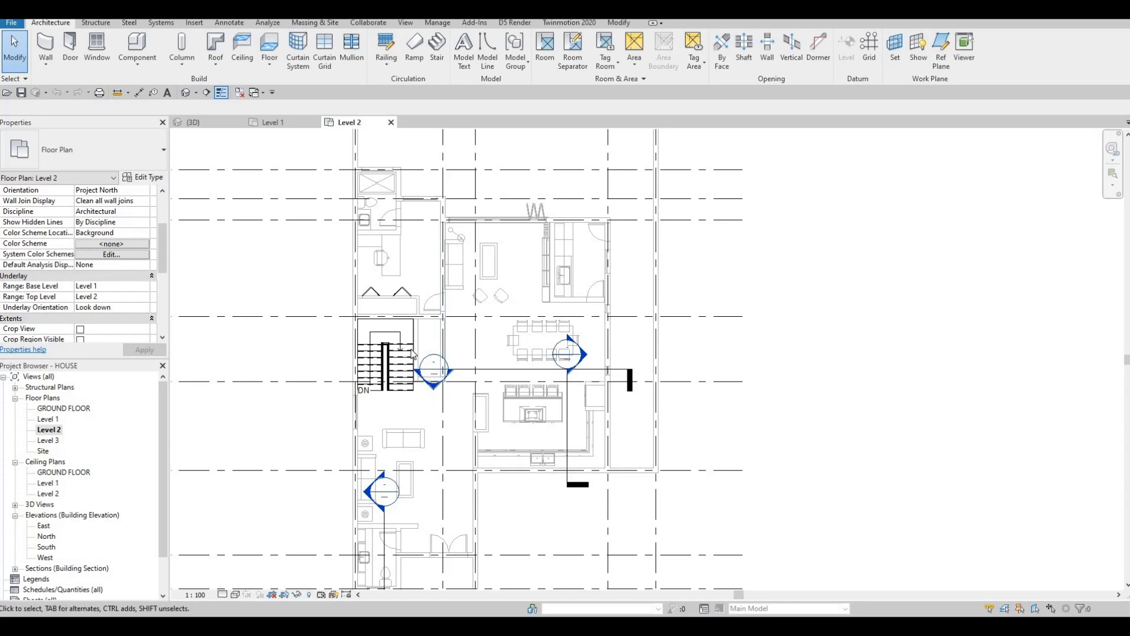
key("F1")
key("F1")
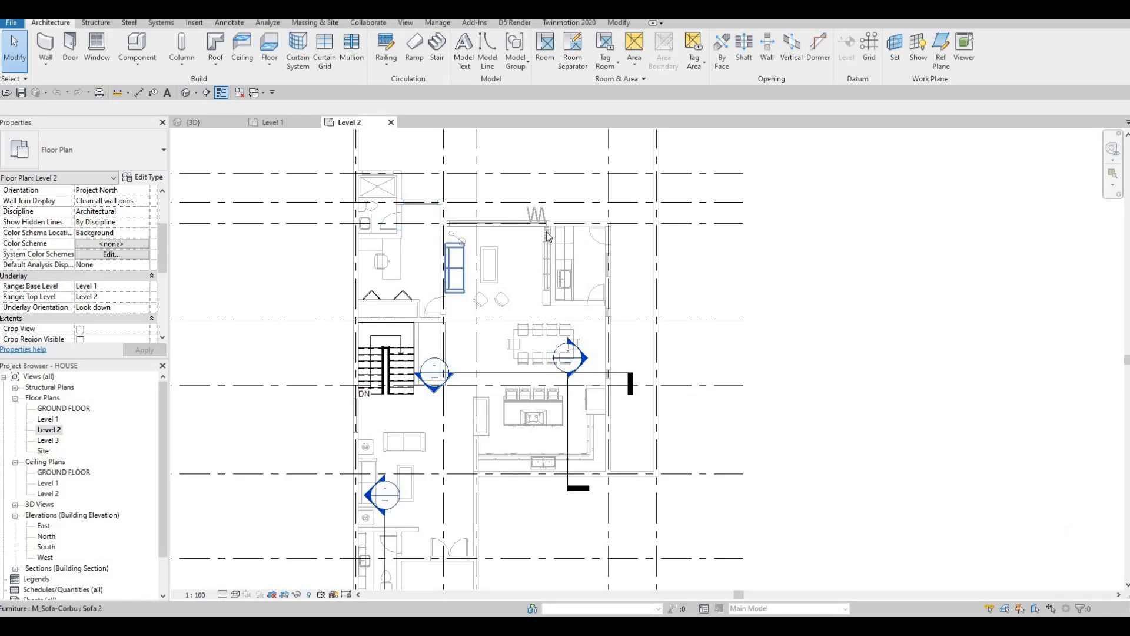
scroll(415, 282, "down", 3)
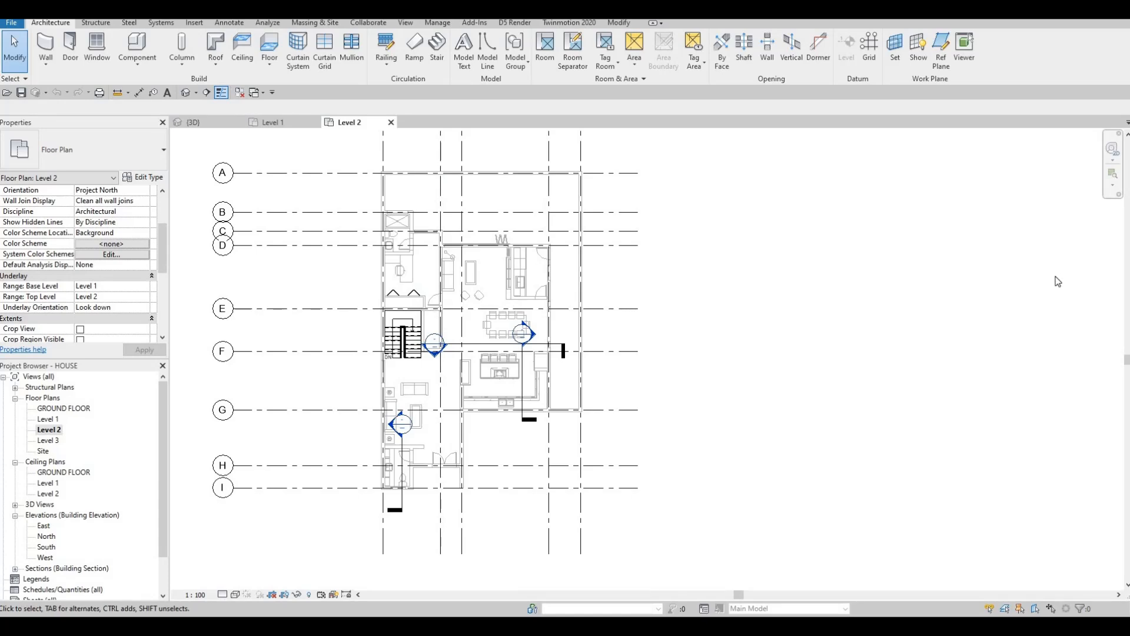
scroll(435, 239, "up", 2)
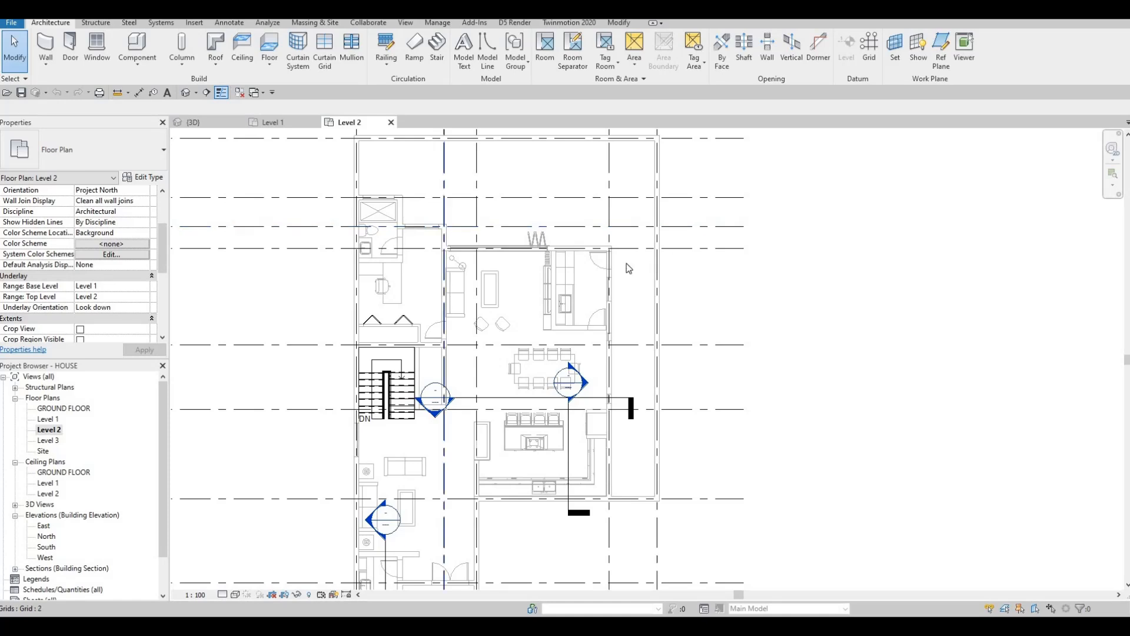
scroll(585, 249, "up", 2)
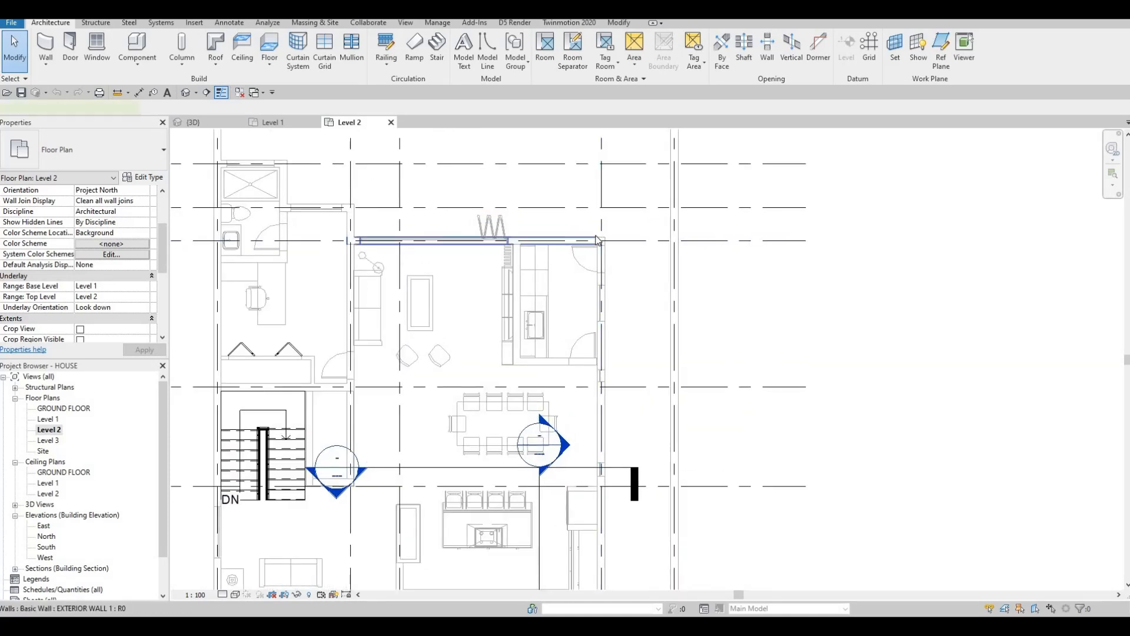
Draw an EXTERIOR WALL 1 wall up to Level 3, matching the existing exterior wall, along grid C from grid 1 to grid 2.
left_click(597, 240)
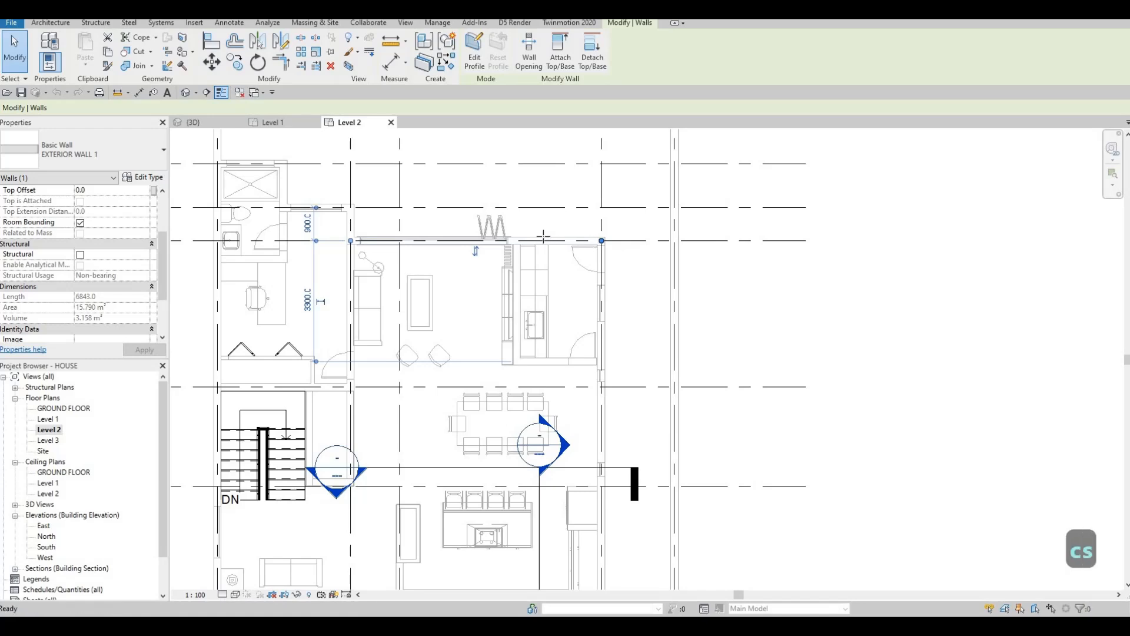
key("w")
key("a")
middle_click_drag(364, 283, 417, 285)
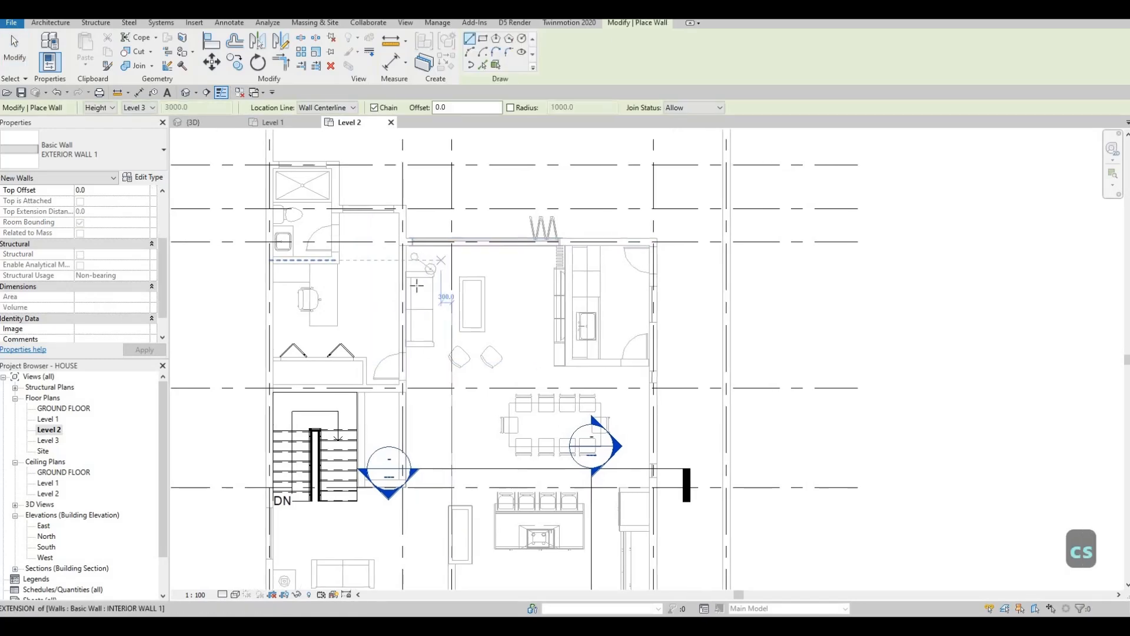
scroll(416, 285, "down", 4)
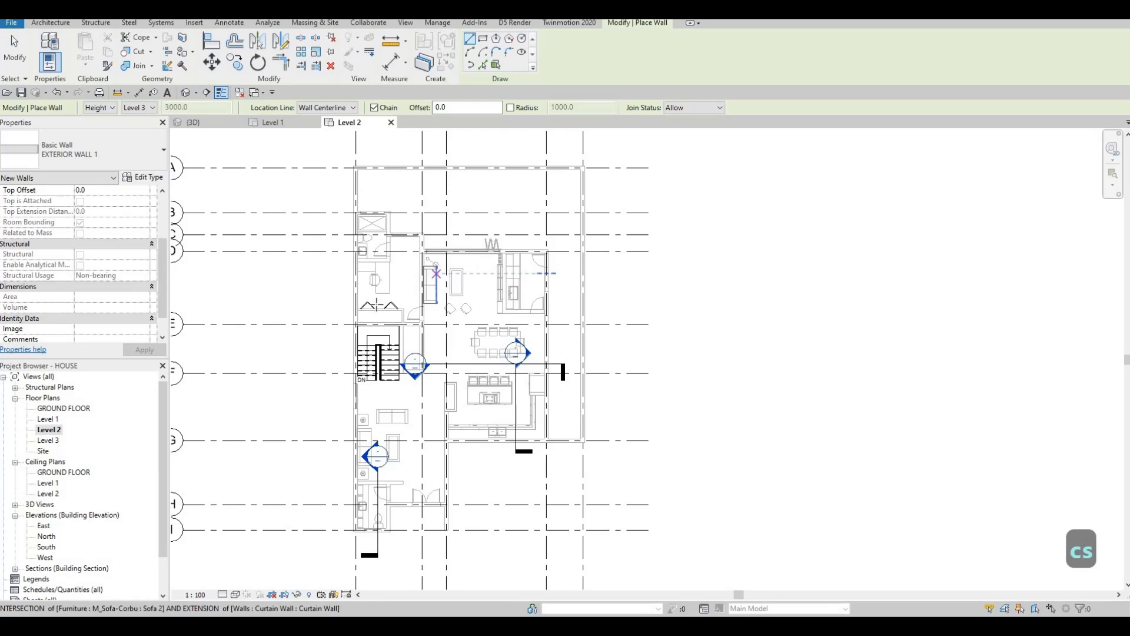
scroll(404, 292, "up", 2)
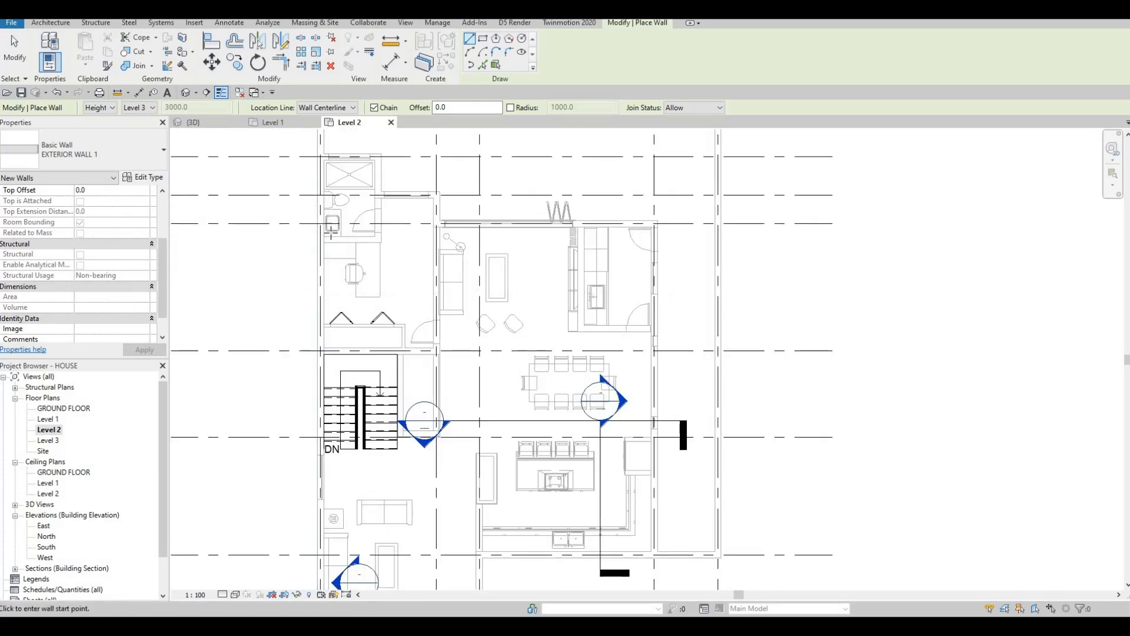
scroll(331, 233, "down", 2)
middle_click_drag(332, 233, 436, 280)
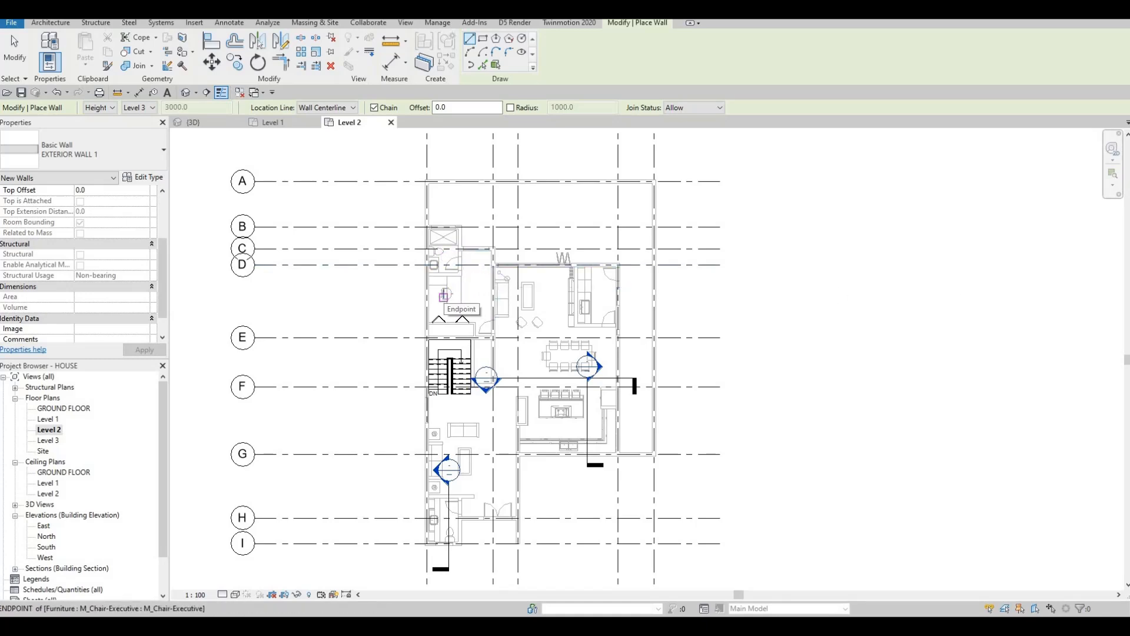
left_click(654, 273)
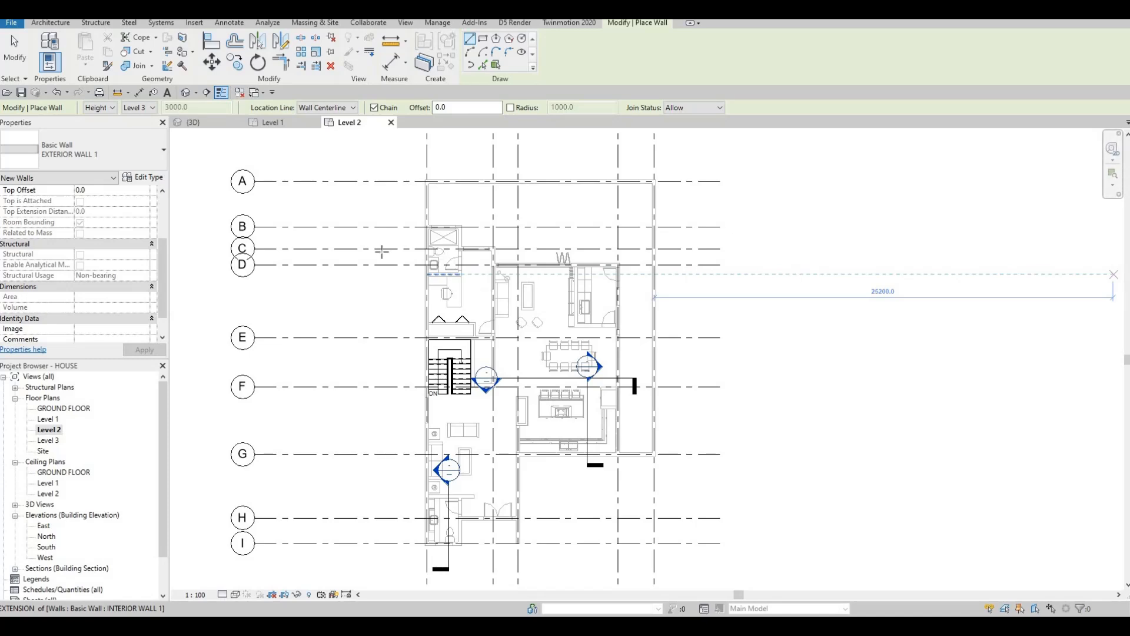
scroll(400, 249, "up", 2)
scroll(417, 244, "up", 1)
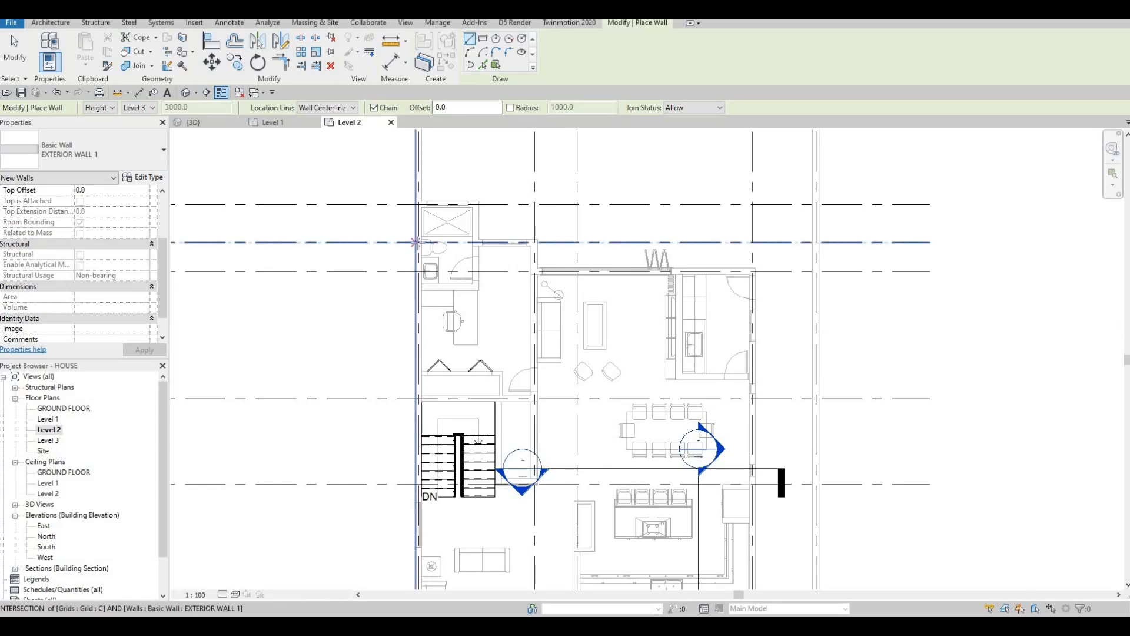
scroll(415, 242, "up", 2)
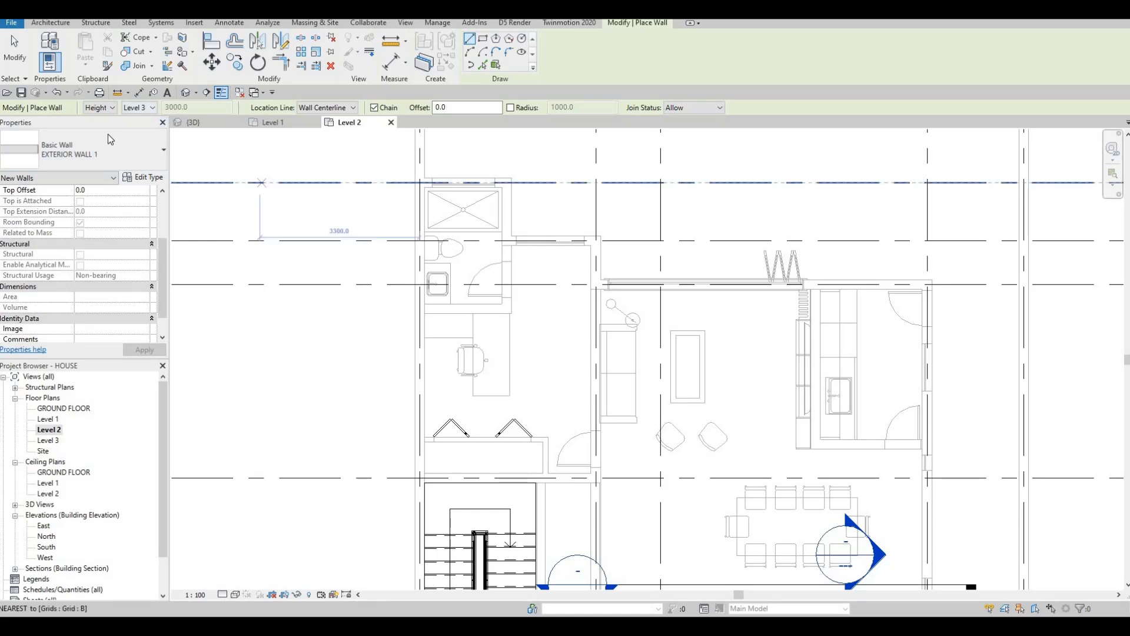
scroll(101, 232, "up", 3)
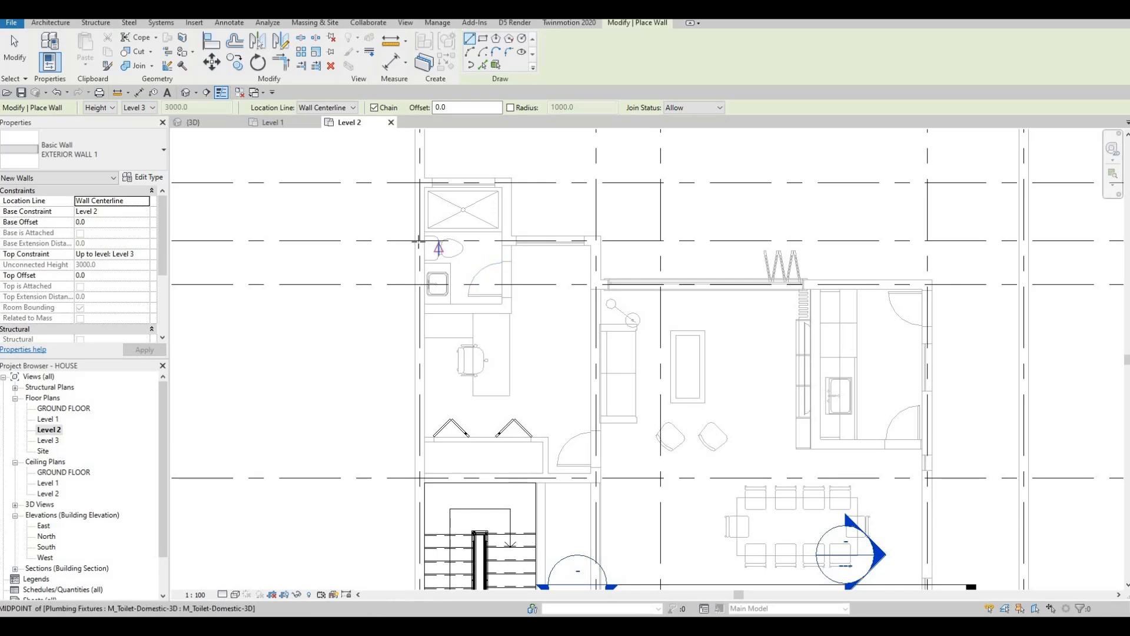
left_click(419, 240)
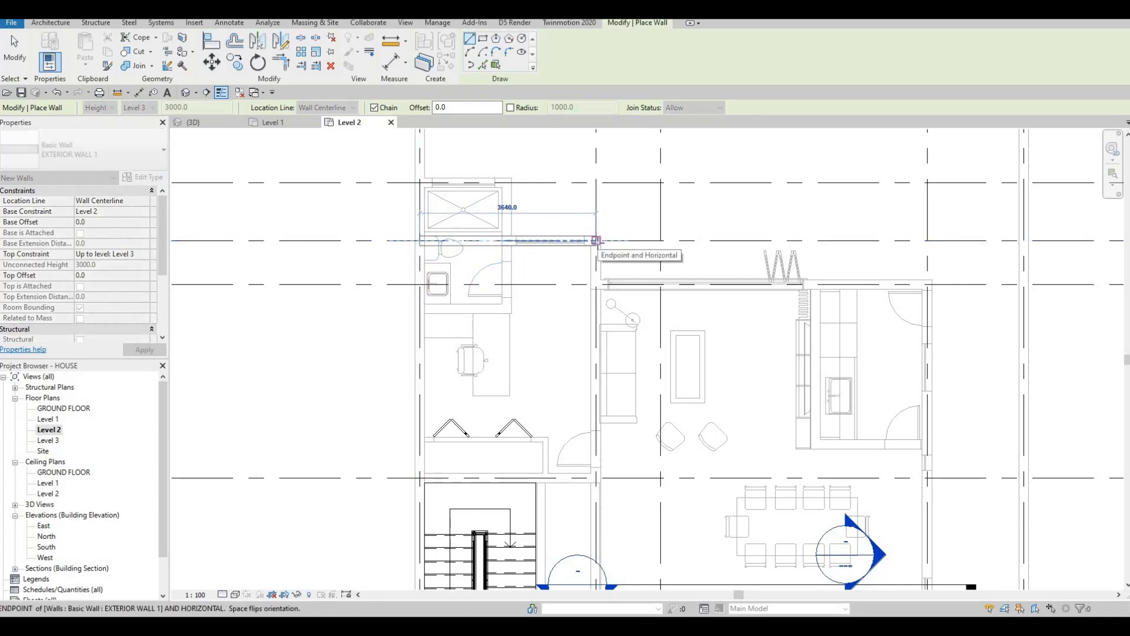
left_click(597, 240)
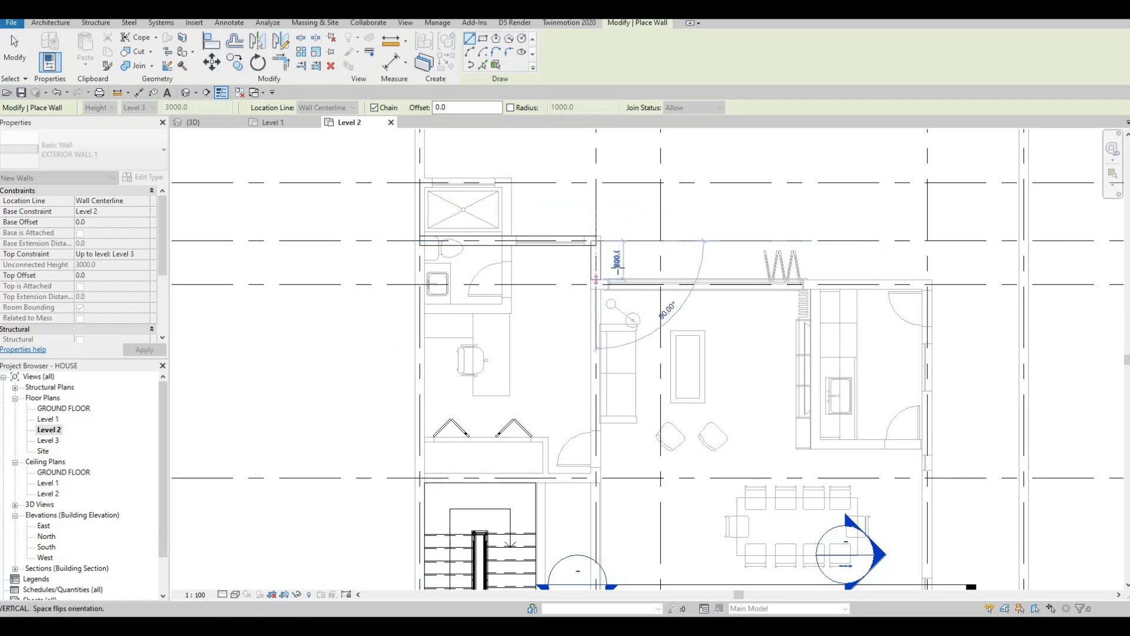
Continue the exterior wall along grid C to grid 3, turning it there along grid 3 to grid D.
middle_click_drag(659, 241, 656, 253)
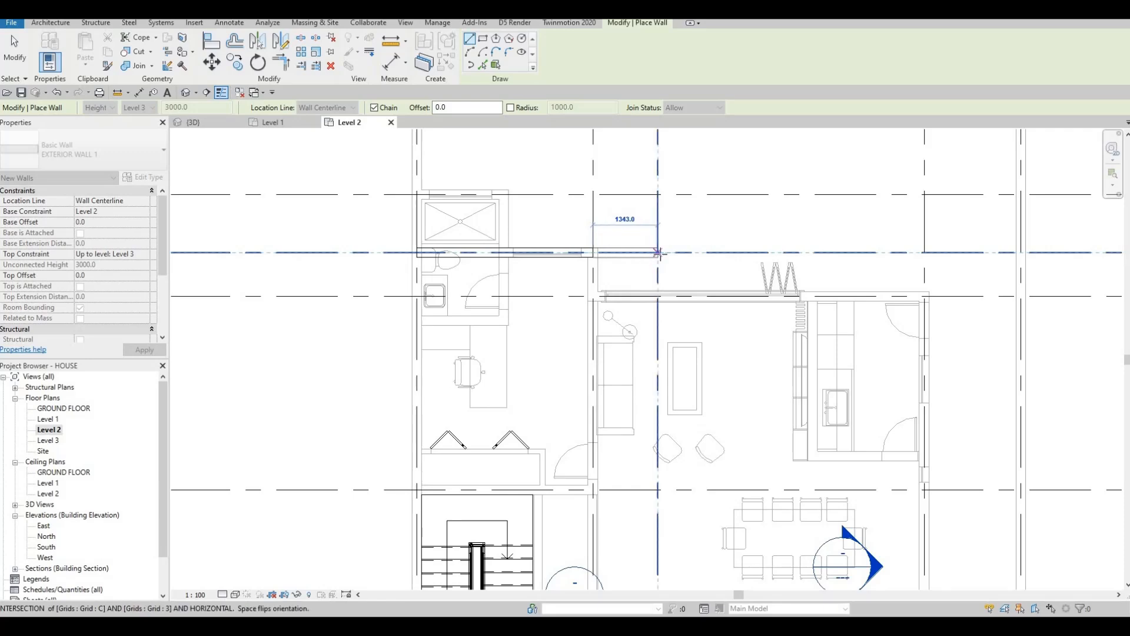
scroll(645, 274, "down", 4)
scroll(624, 321, "down", 3)
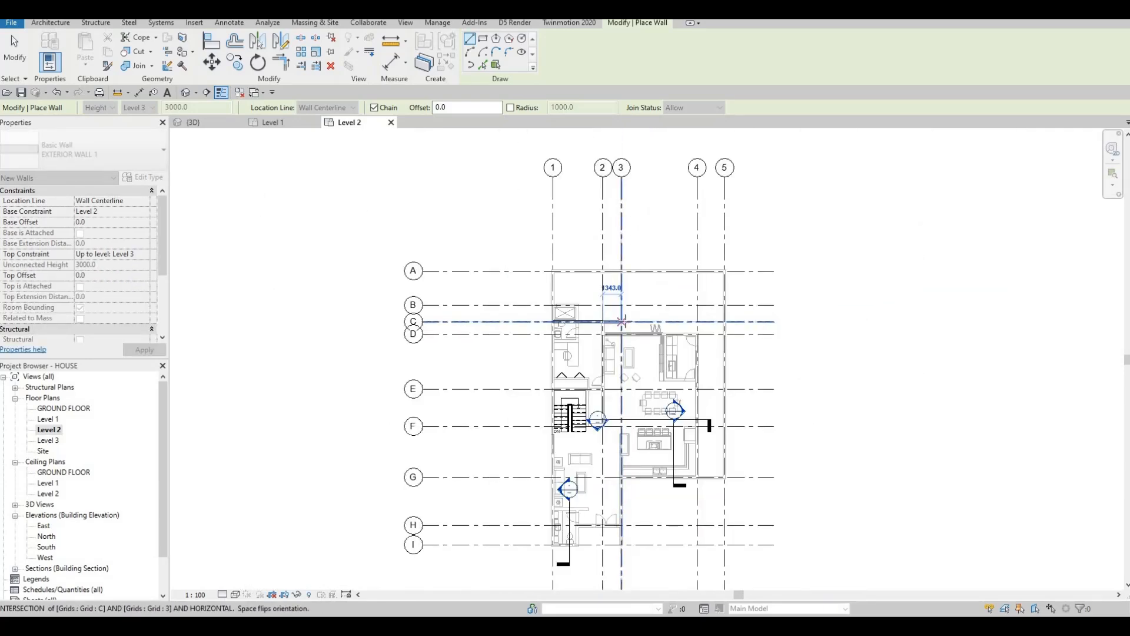
scroll(621, 321, "up", 2)
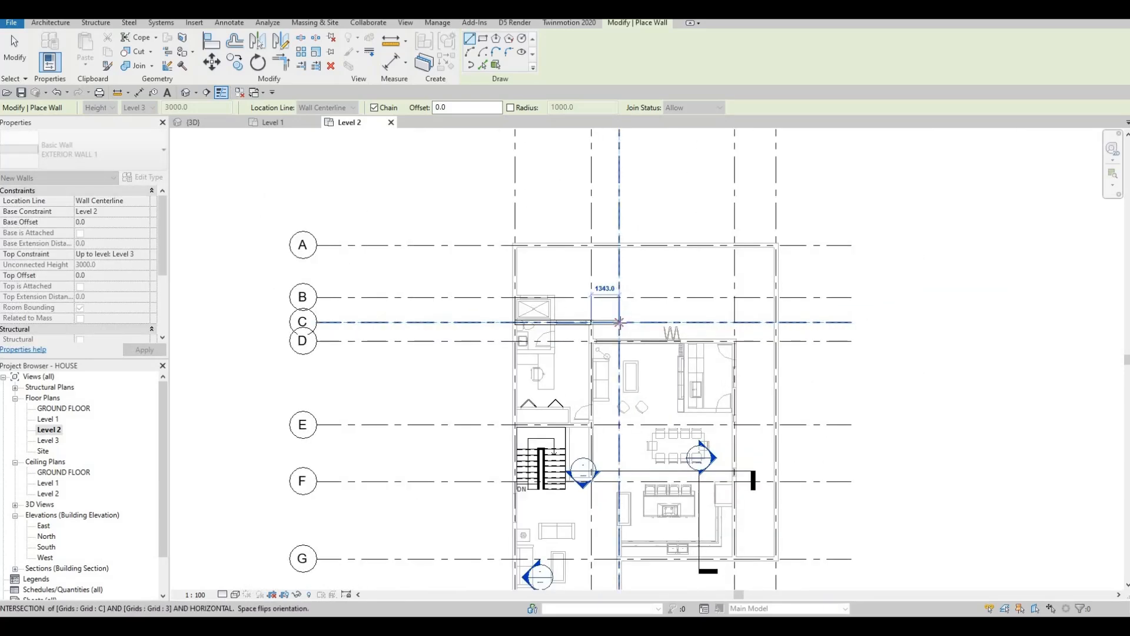
left_click(619, 322)
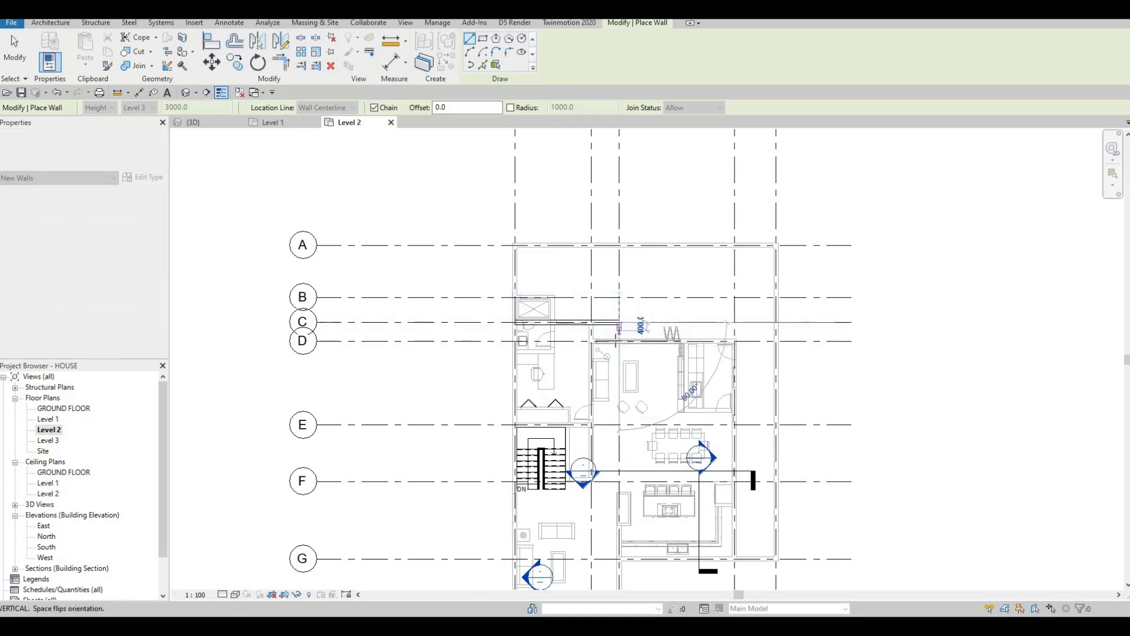
left_click(619, 341)
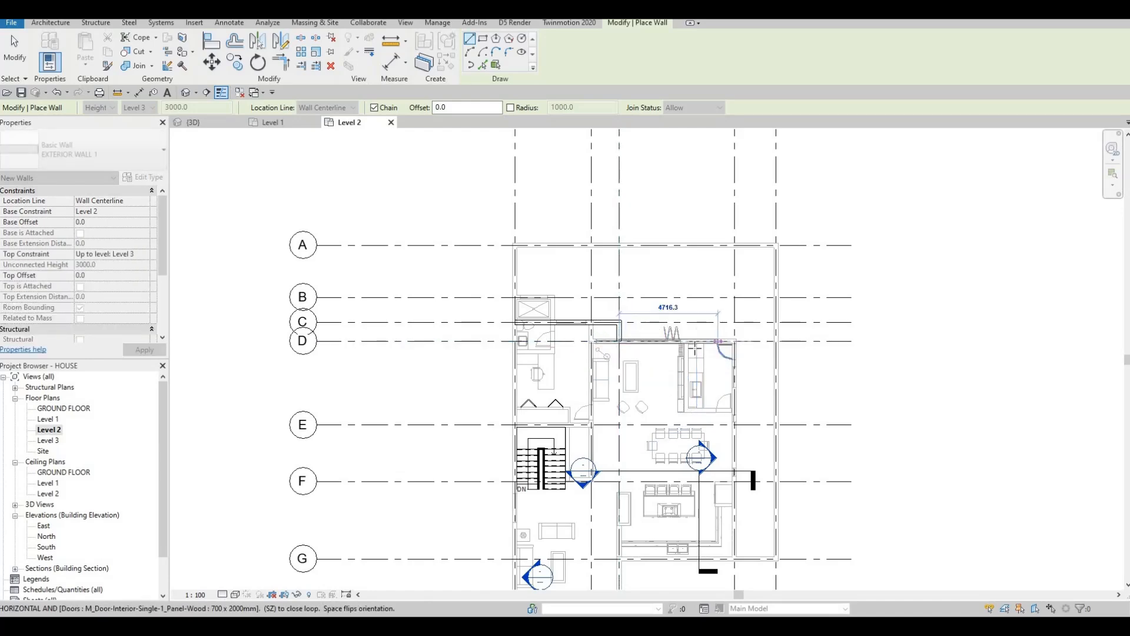
Continue the exterior wall horizontally along grid D from grid 3 to grid 4.
scroll(648, 349, "down", 2)
scroll(703, 345, "up", 1)
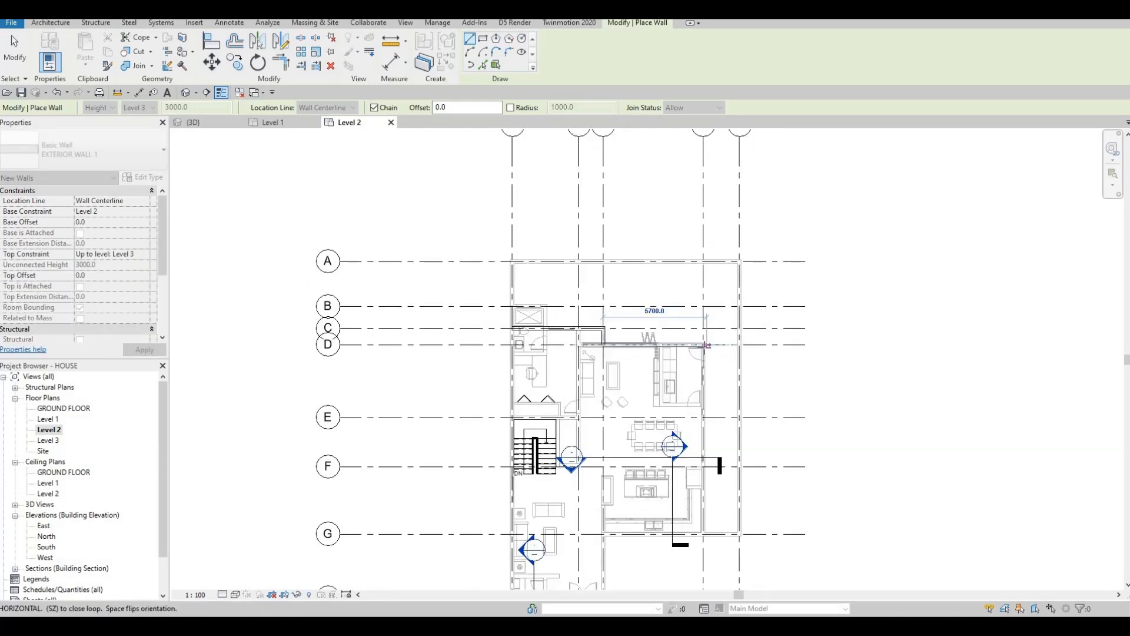
scroll(704, 344, "up", 1)
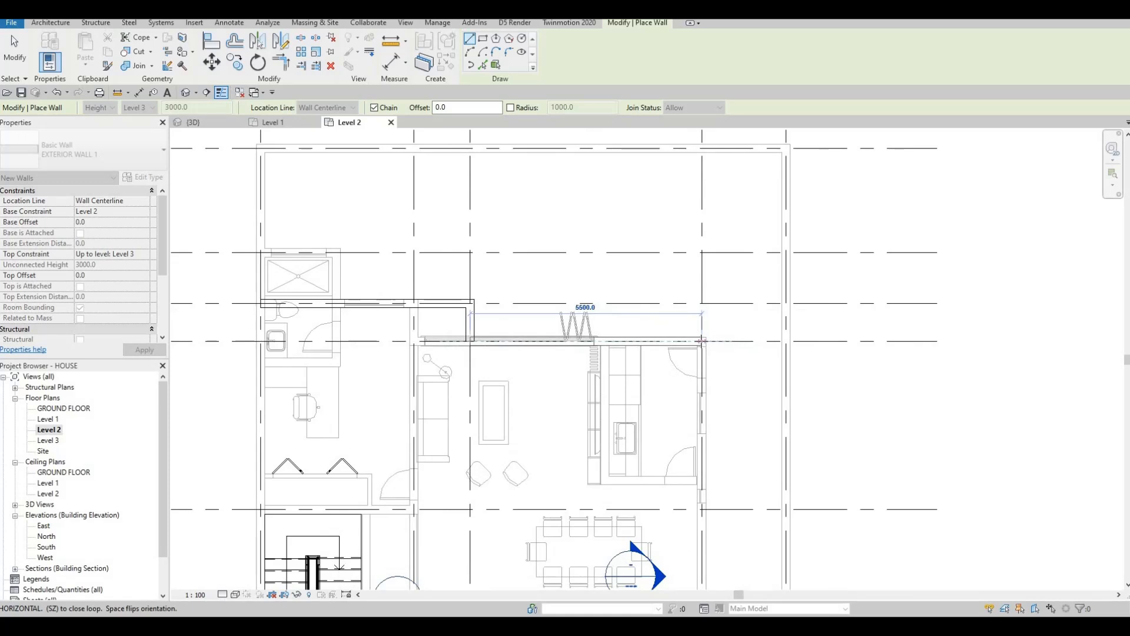
scroll(702, 340, "up", 2)
left_click(702, 339)
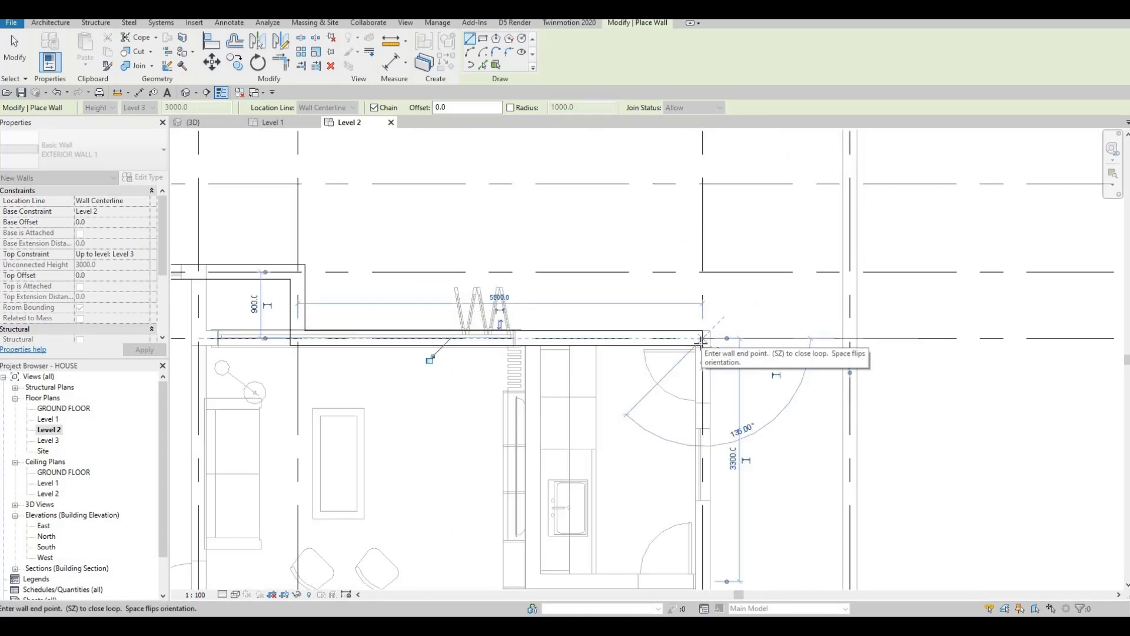
Continue the exterior wall vertically along grid 4 from grid D to the existing wall endpoint on grid G.
scroll(702, 340, "down", 4)
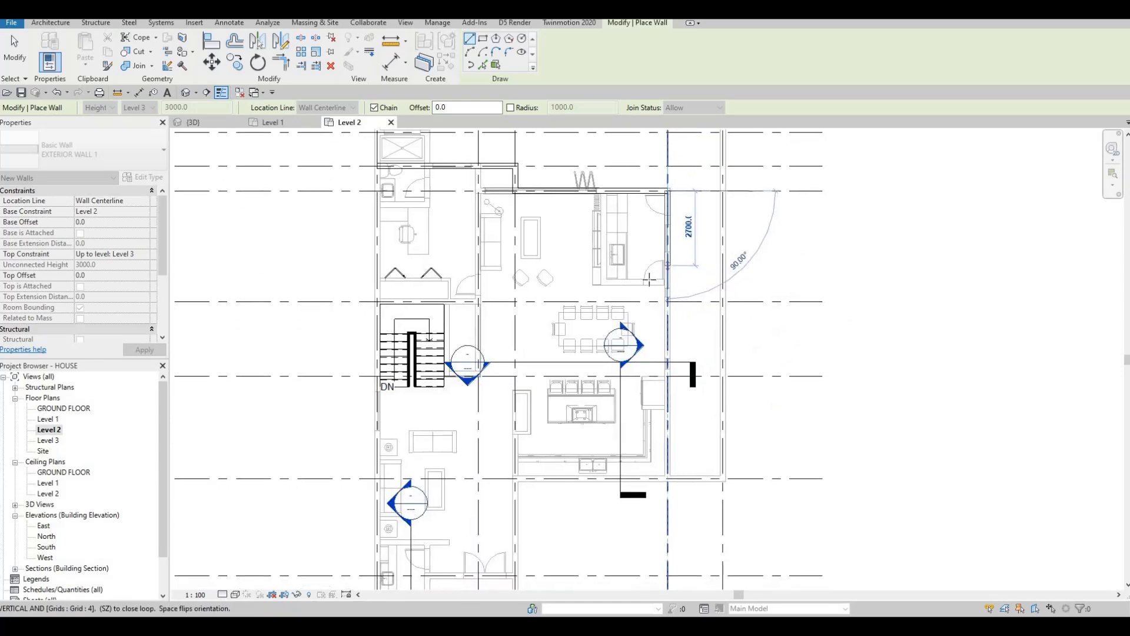
scroll(648, 280, "down", 3)
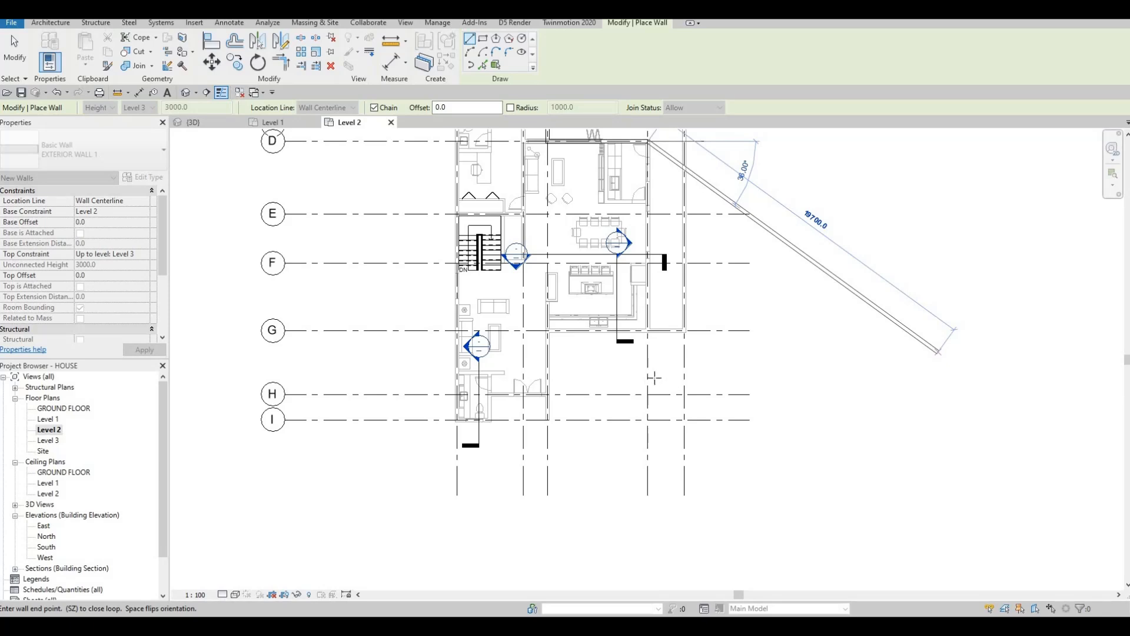
scroll(647, 340, "up", 2)
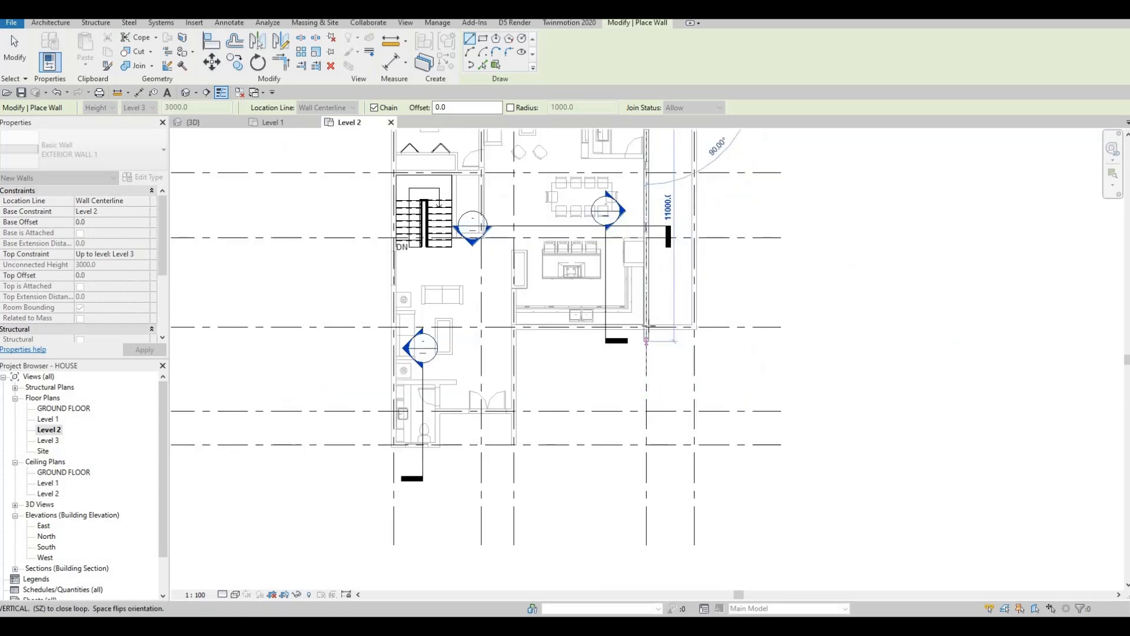
scroll(647, 328, "up", 1)
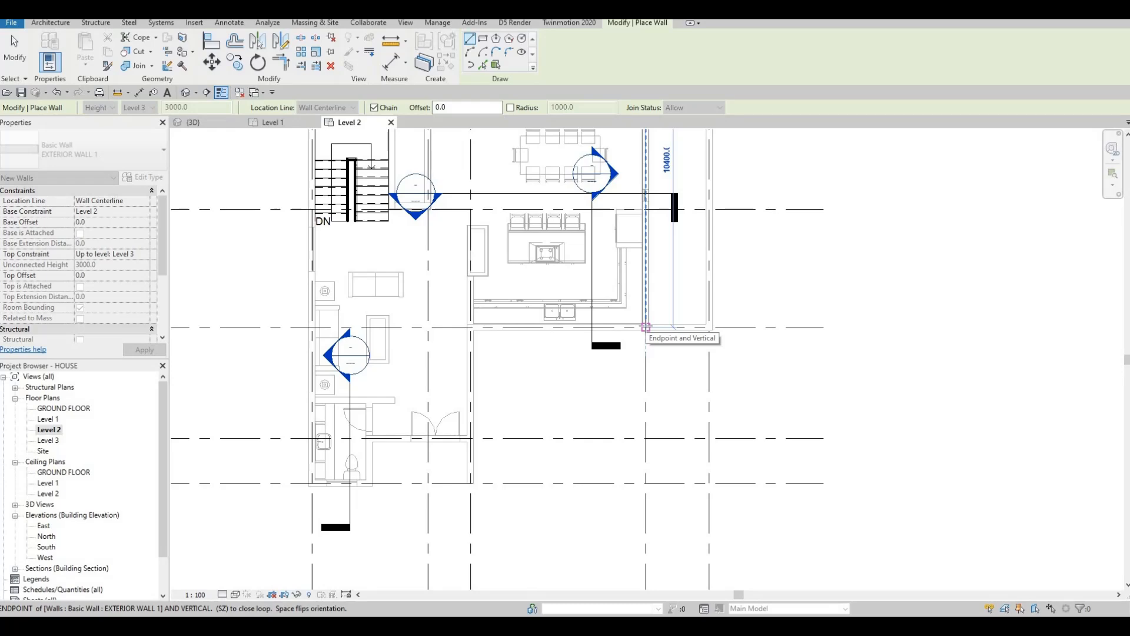
scroll(645, 324, "up", 1)
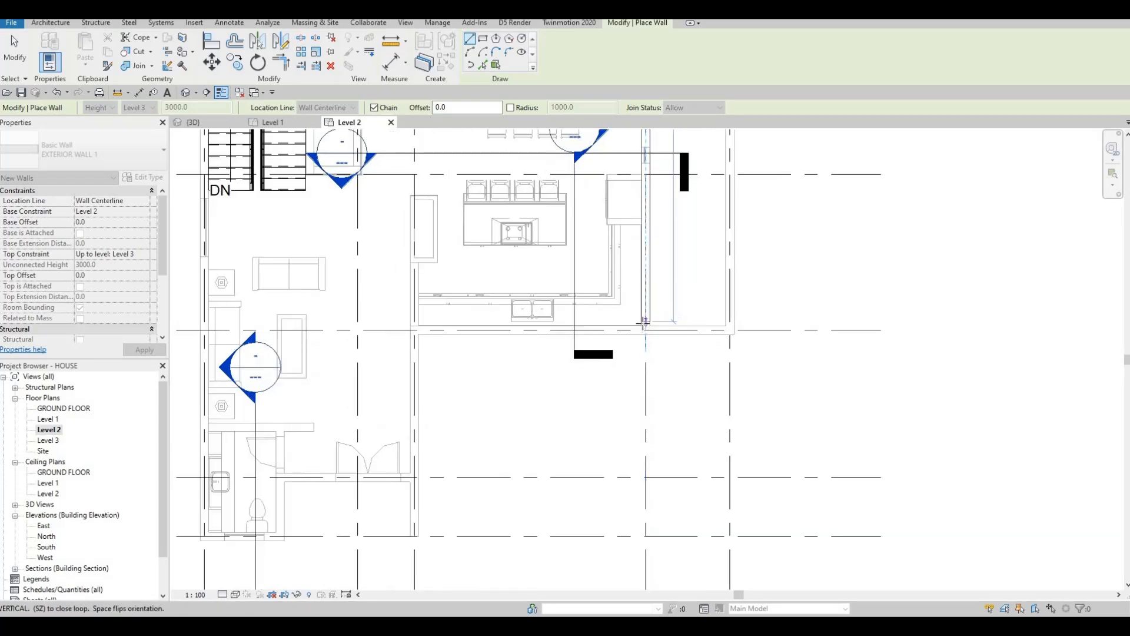
scroll(645, 322, "down", 3)
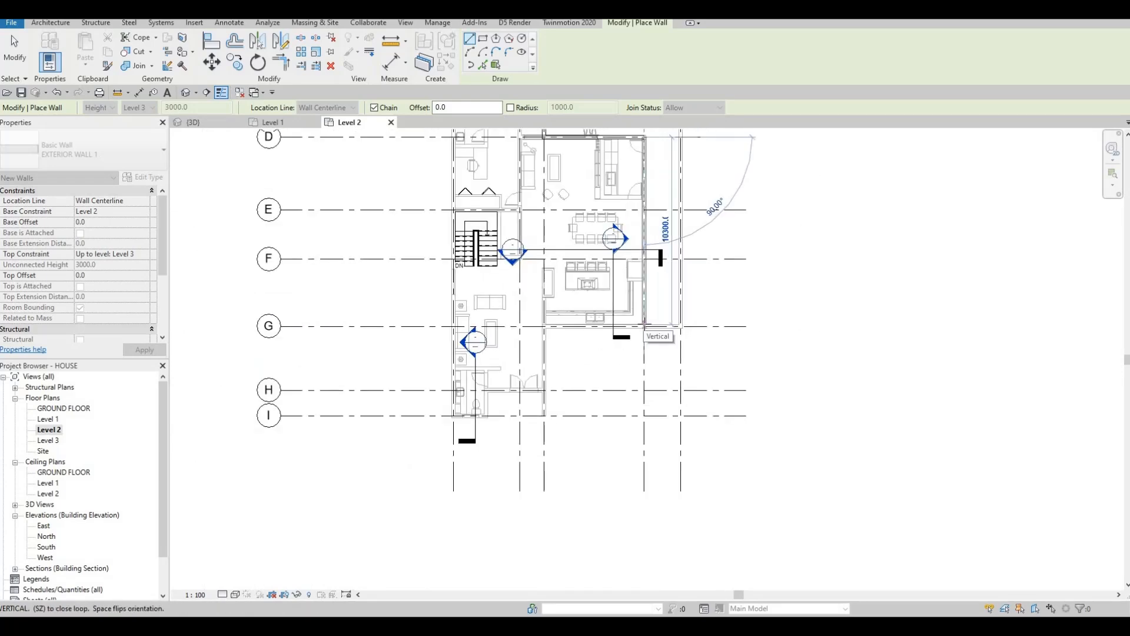
scroll(645, 324, "up", 3)
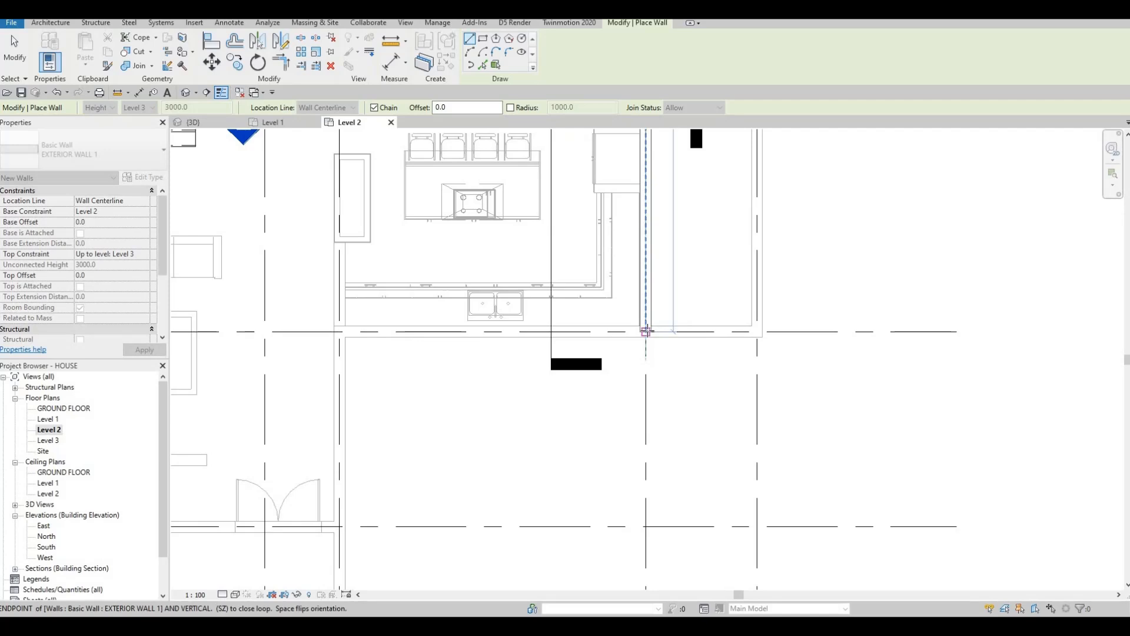
left_click(646, 331)
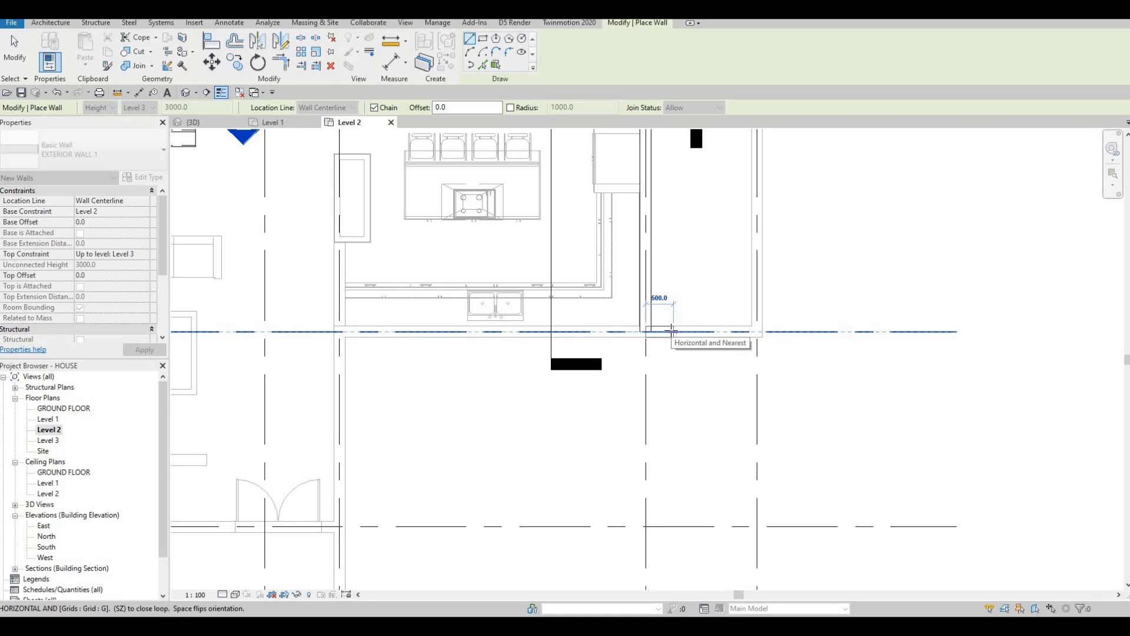
Continue the exterior wall 500 mm along grid G from grid 4 toward grid 5, turning it 4200 mm vertically past grid H.
left_click(672, 331)
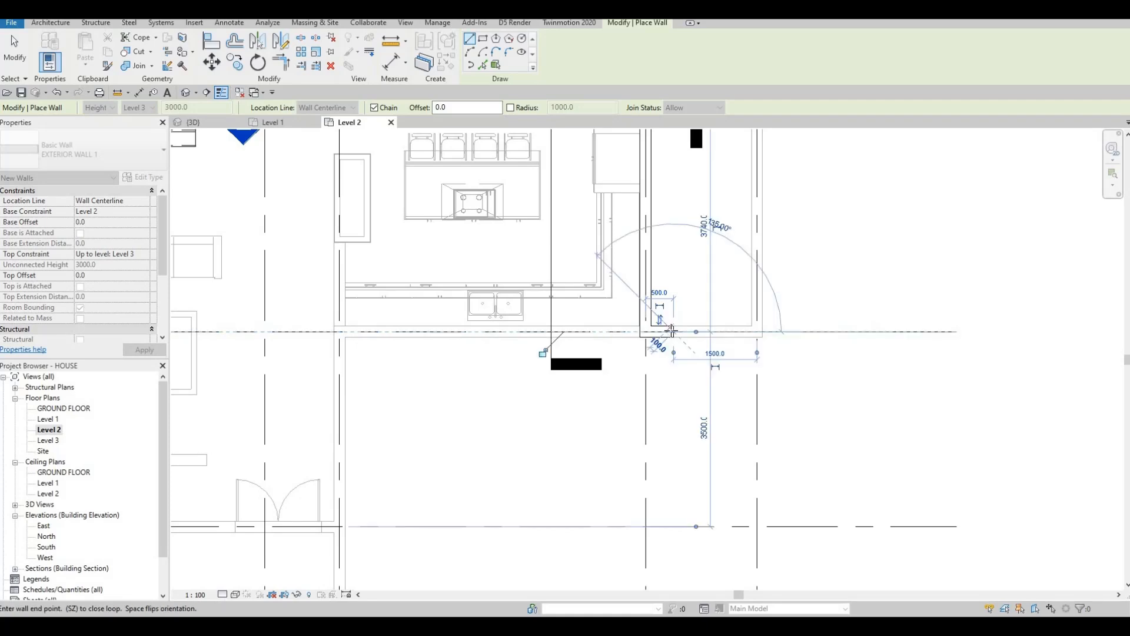
scroll(671, 330, "down", 2)
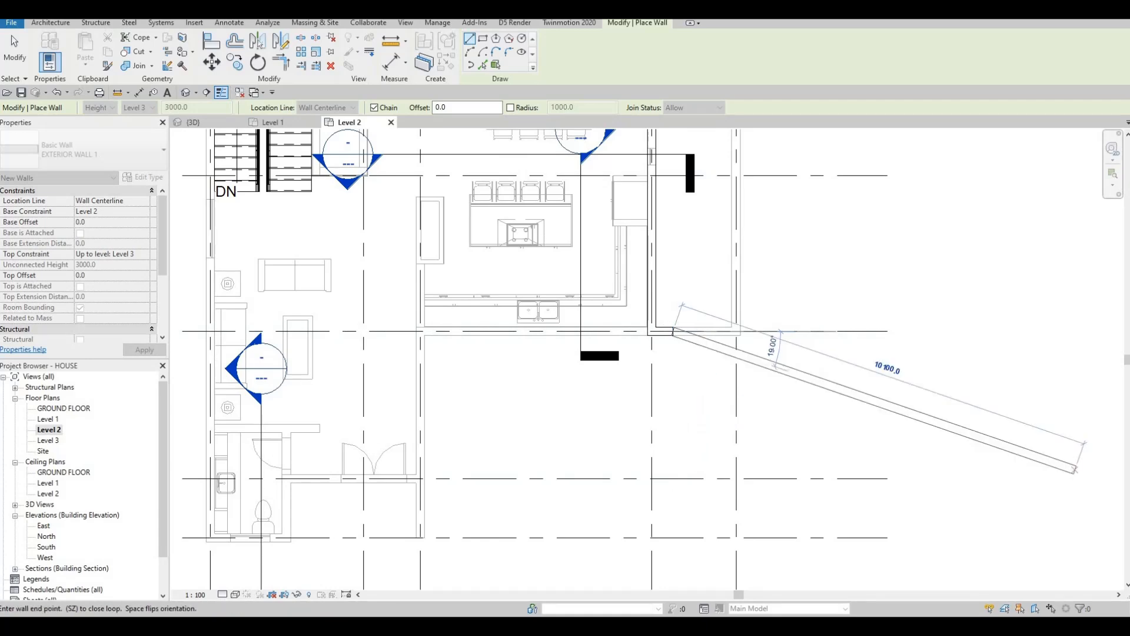
middle_click_drag(644, 462, 642, 378)
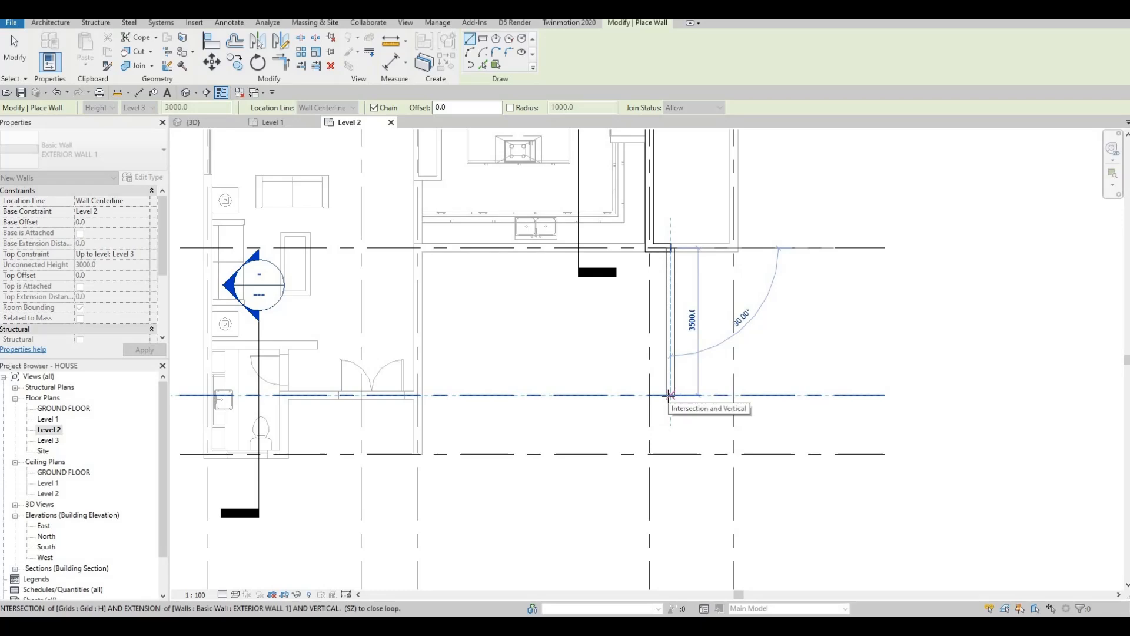
scroll(669, 394, "down", 3)
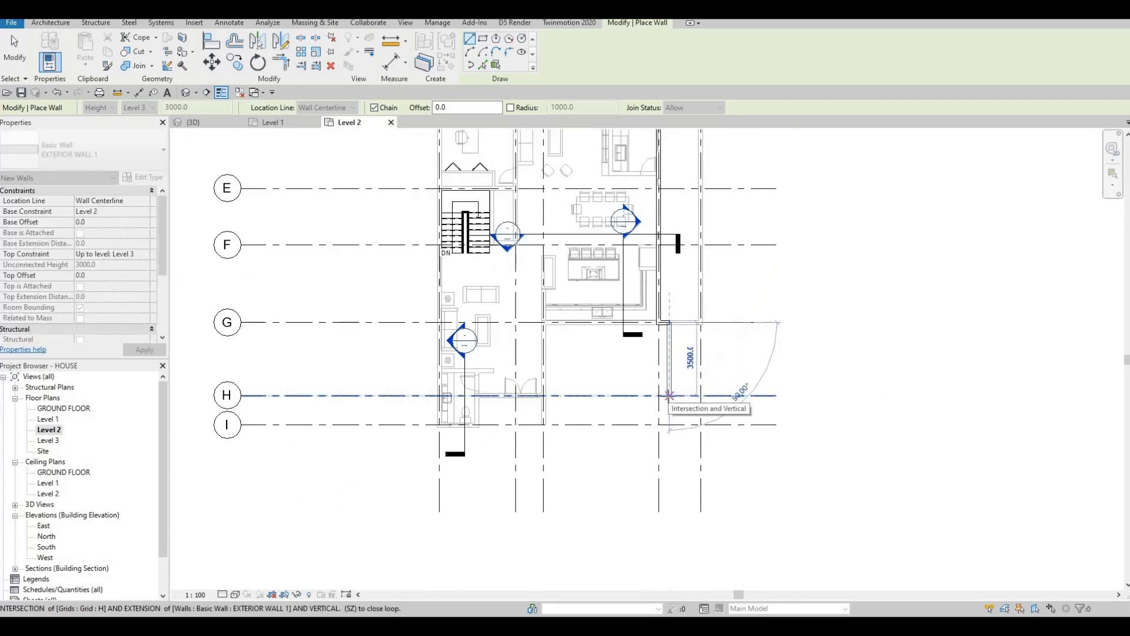
scroll(669, 395, "up", 2)
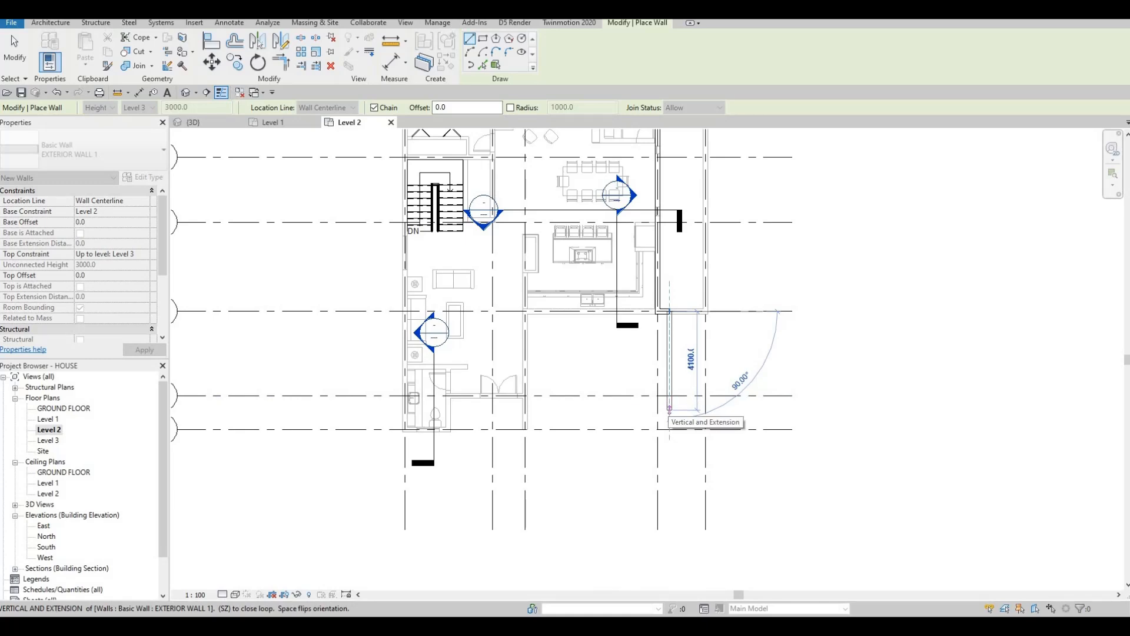
type("4200")
key("Return")
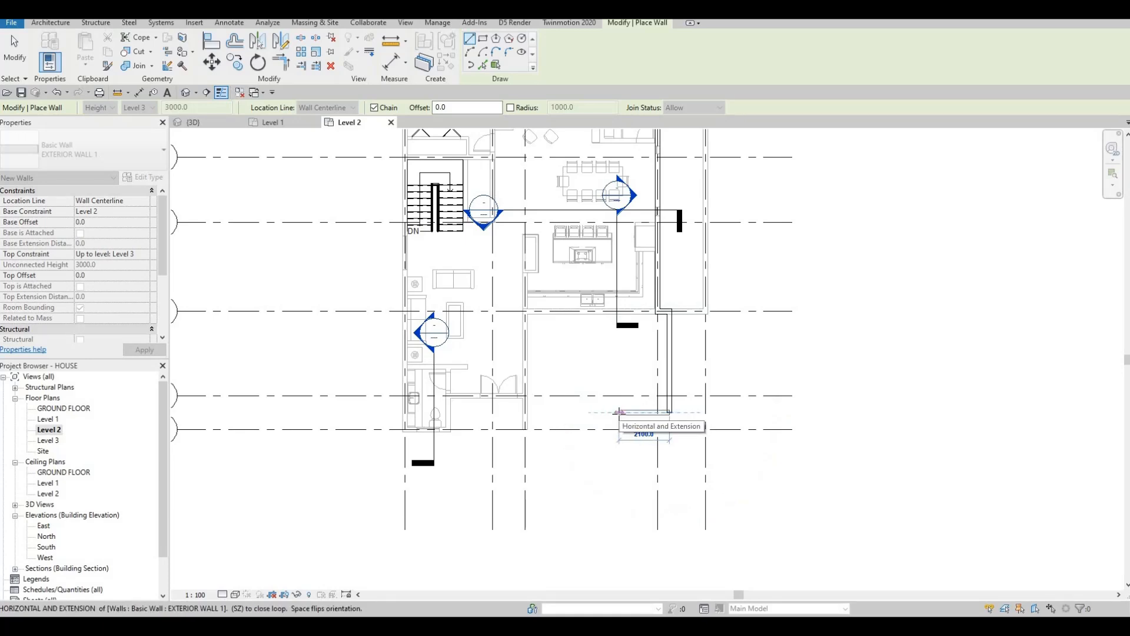
Continue the exterior wall 2200 mm horizontally toward grid 3, turning it 1200 mm vertically back toward grid G.
type("2200")
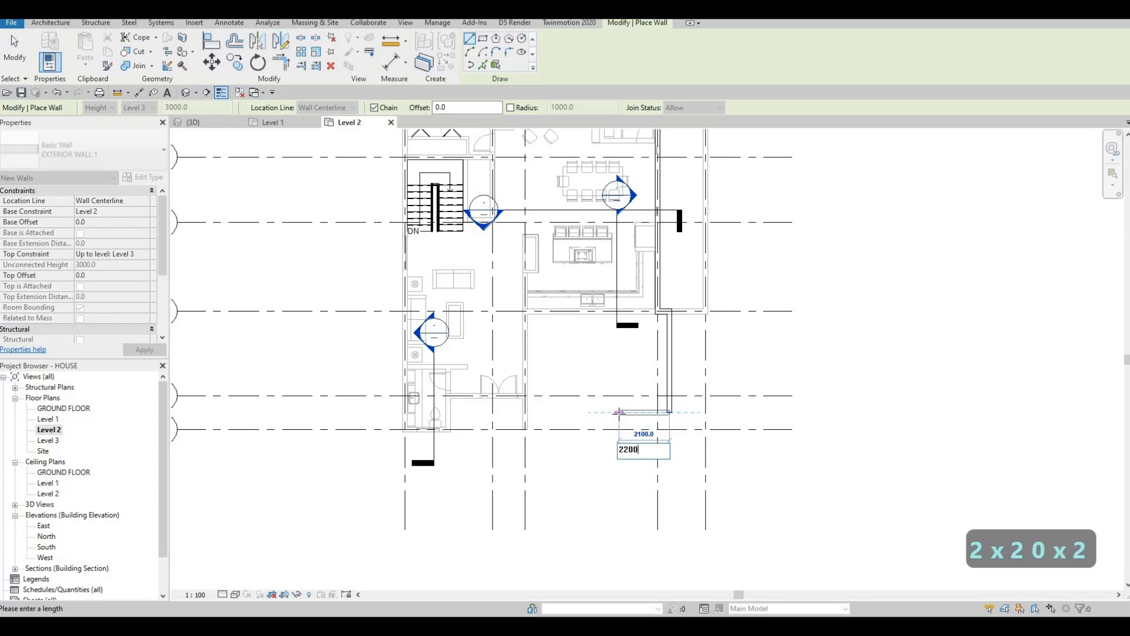
key("Return")
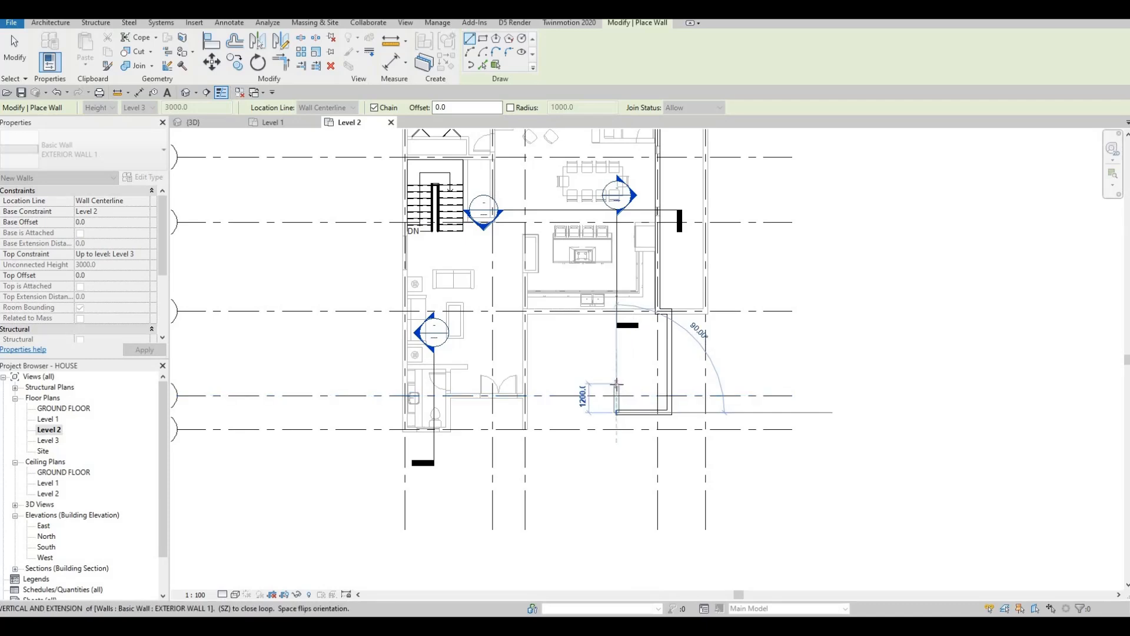
scroll(616, 384, "down", 2)
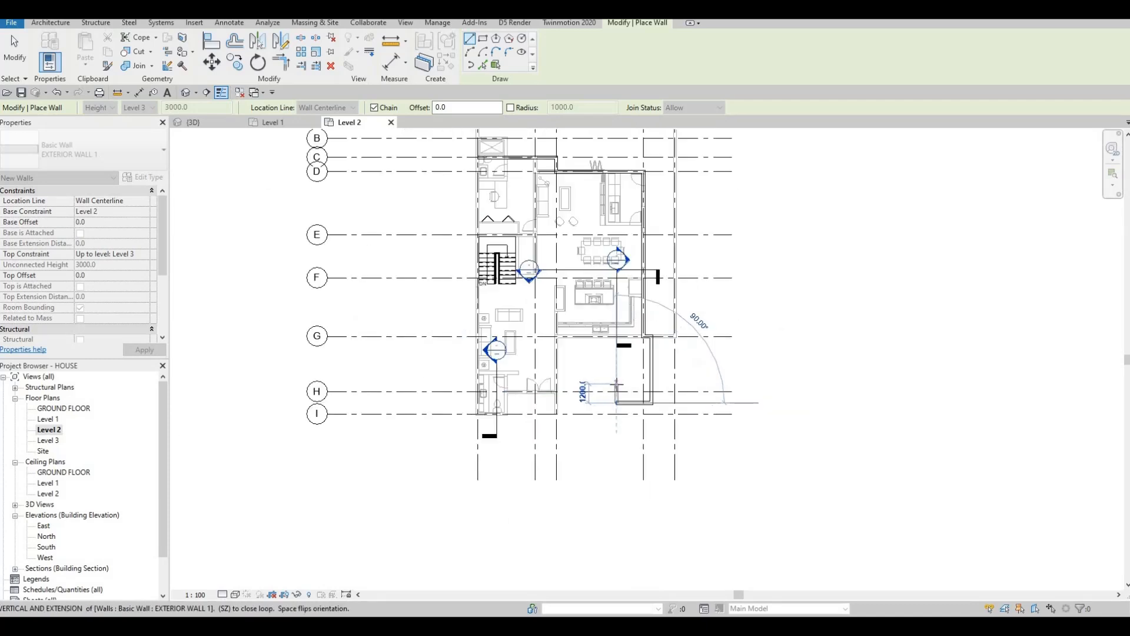
scroll(617, 384, "up", 1)
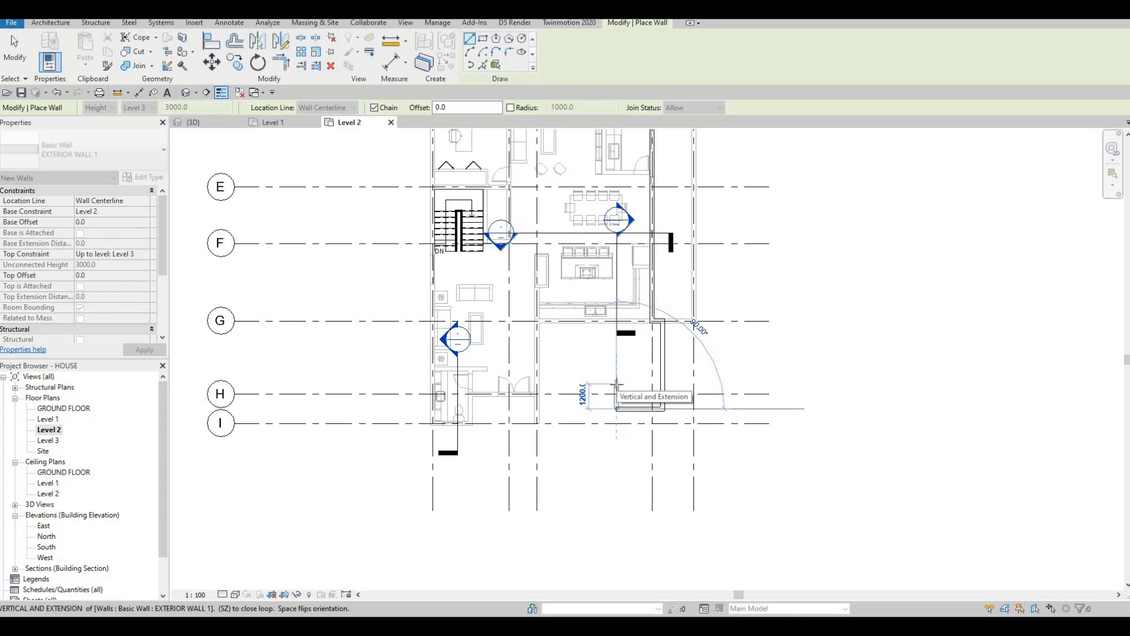
type("1200")
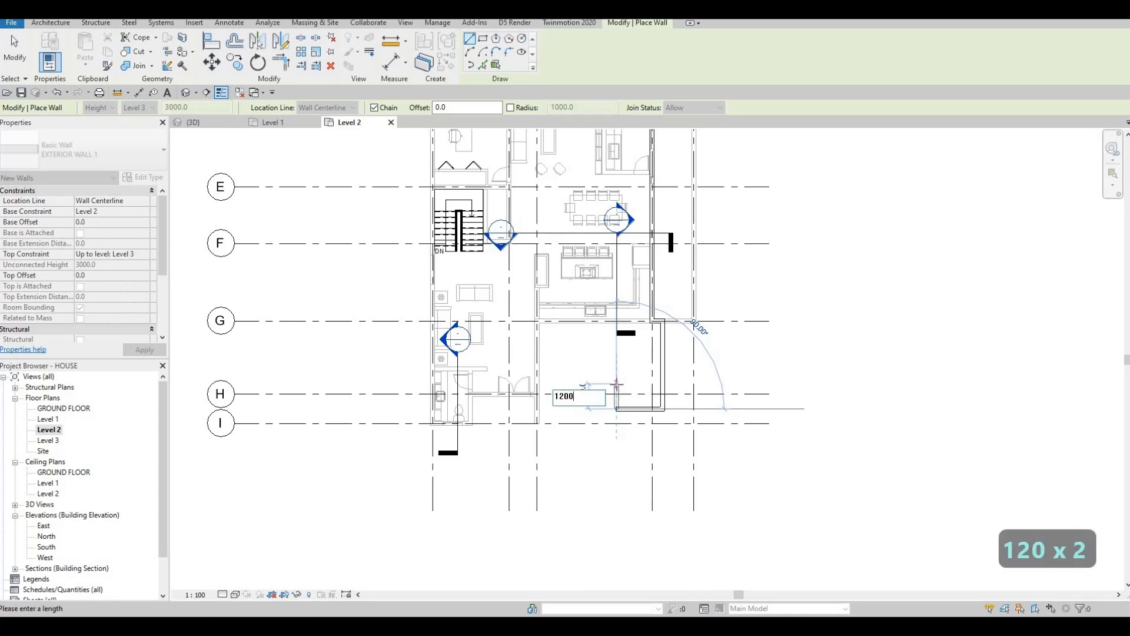
key("Return")
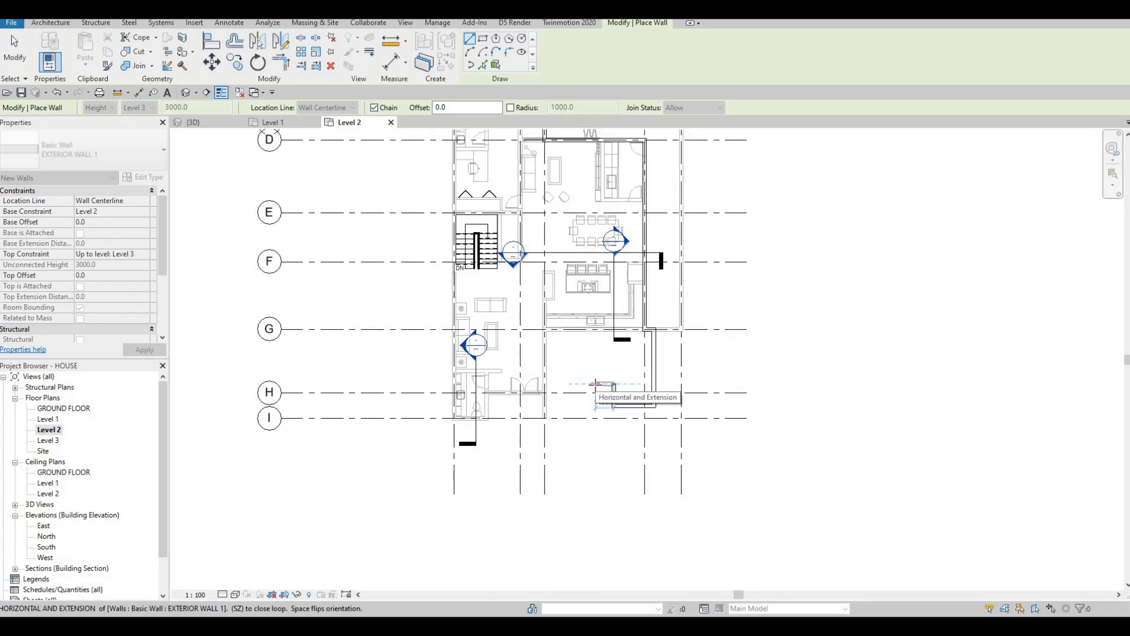
Continue the exterior wall with a short horizontal jog, return it to grid H and follow that grid to the existing wall endpoint on grid 3.
left_click(596, 383)
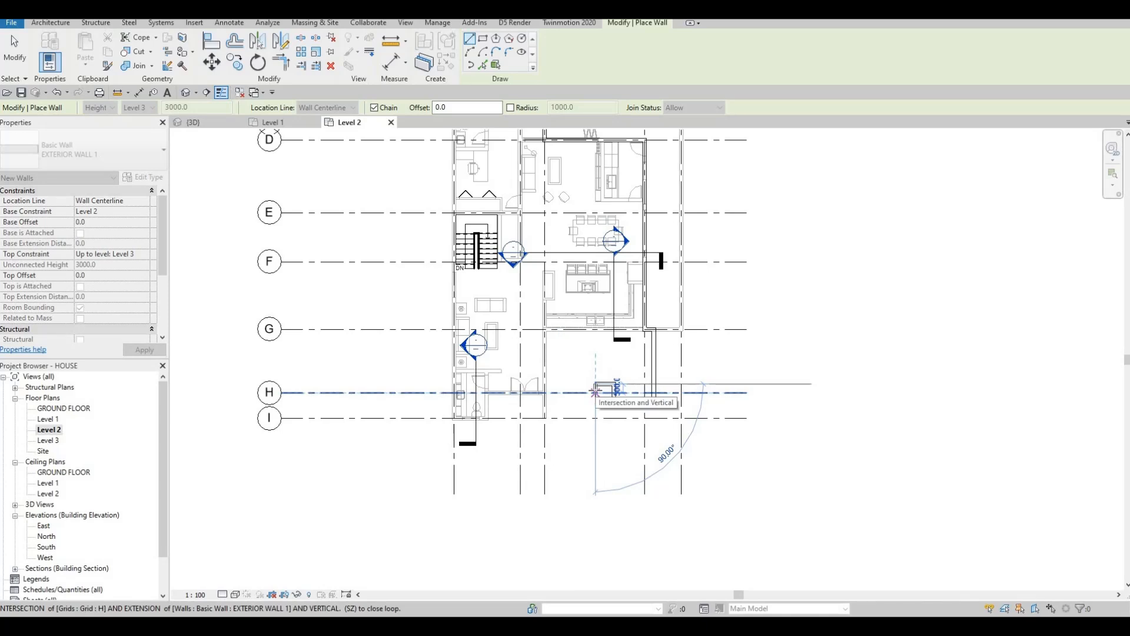
left_click(595, 391)
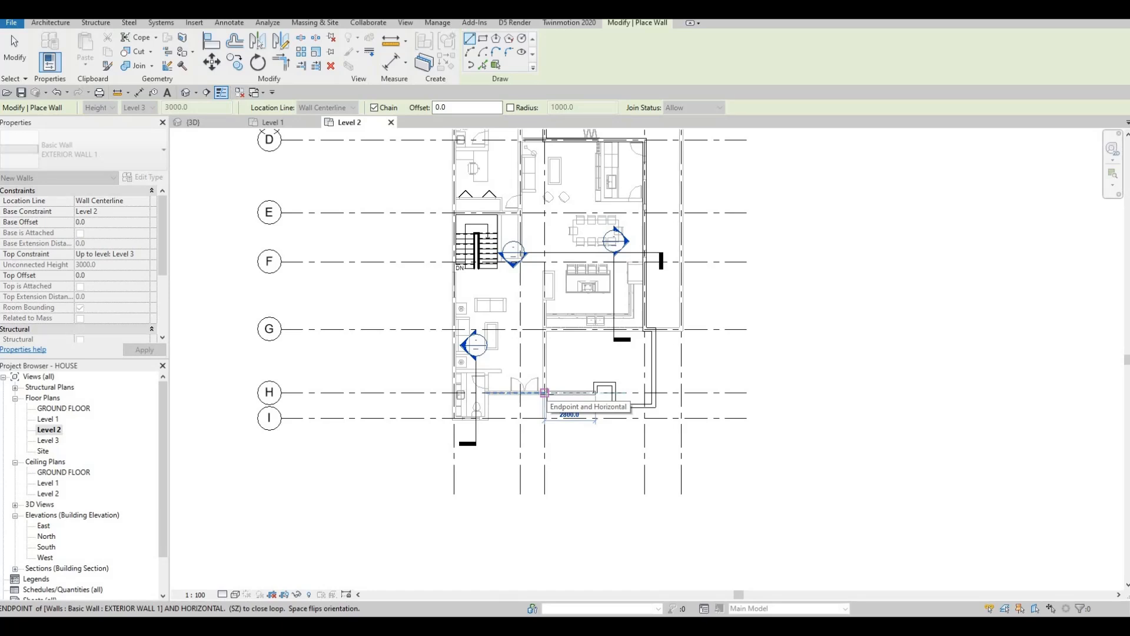
left_click(545, 392)
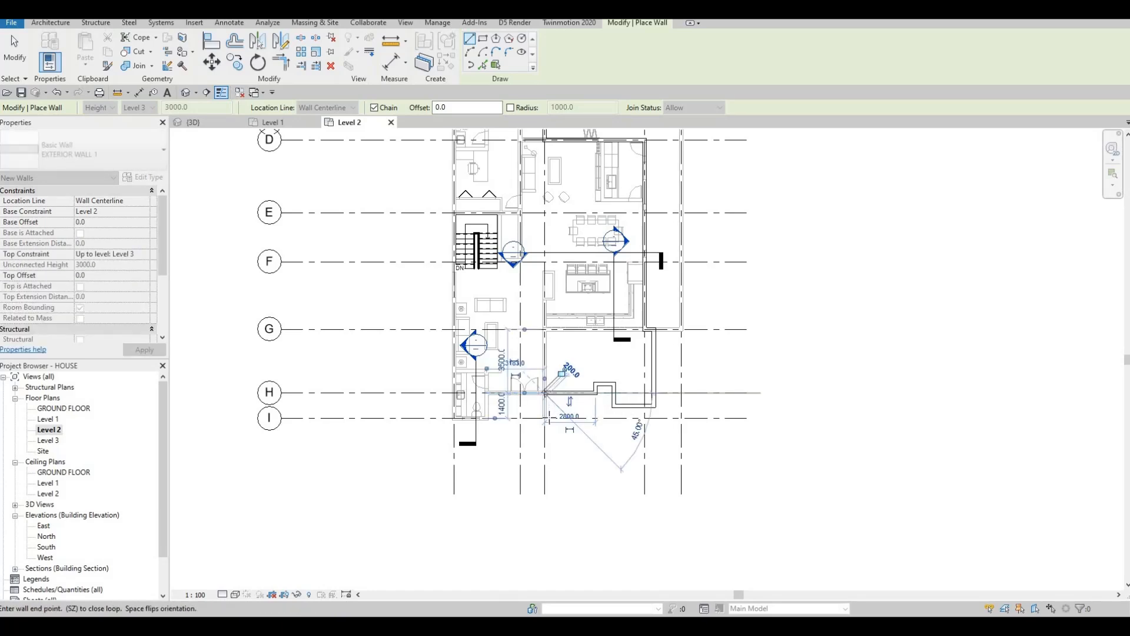
Continue the exterior wall along grid 3 from grid H to grid I, turning it there along grid I to grid 1.
scroll(588, 402, "up", 2)
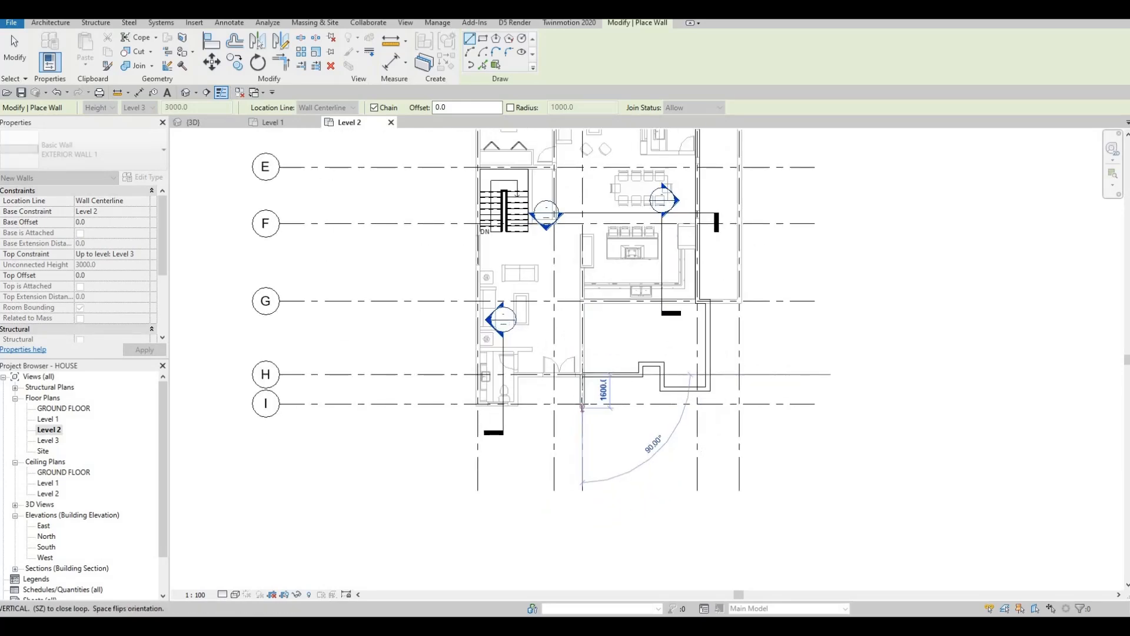
scroll(579, 393, "down", 3)
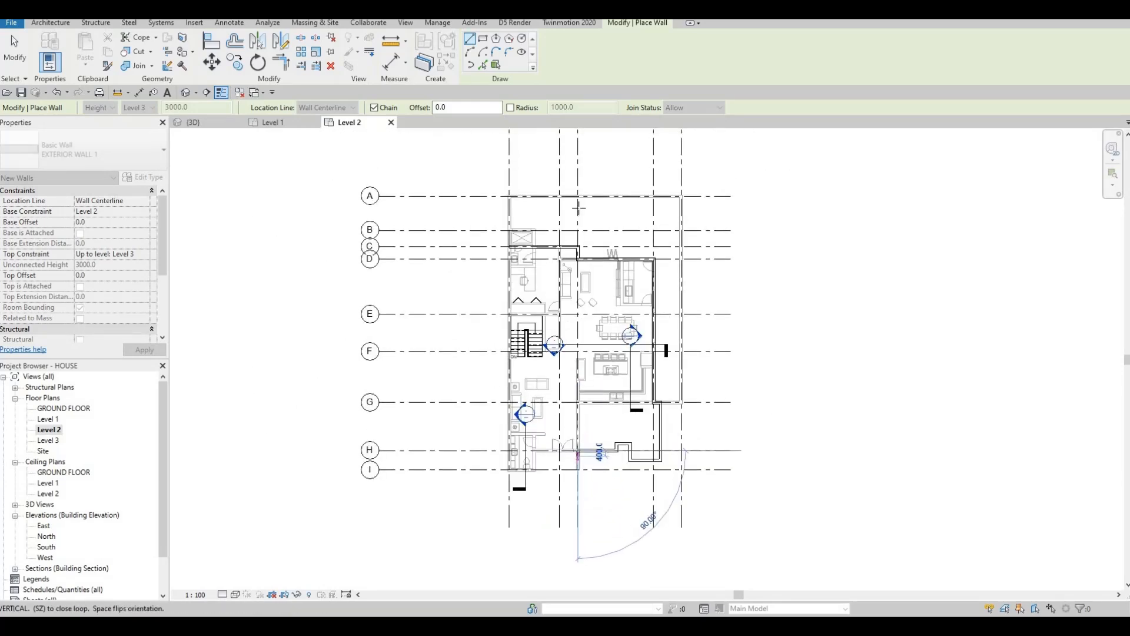
scroll(576, 468, "down", 2)
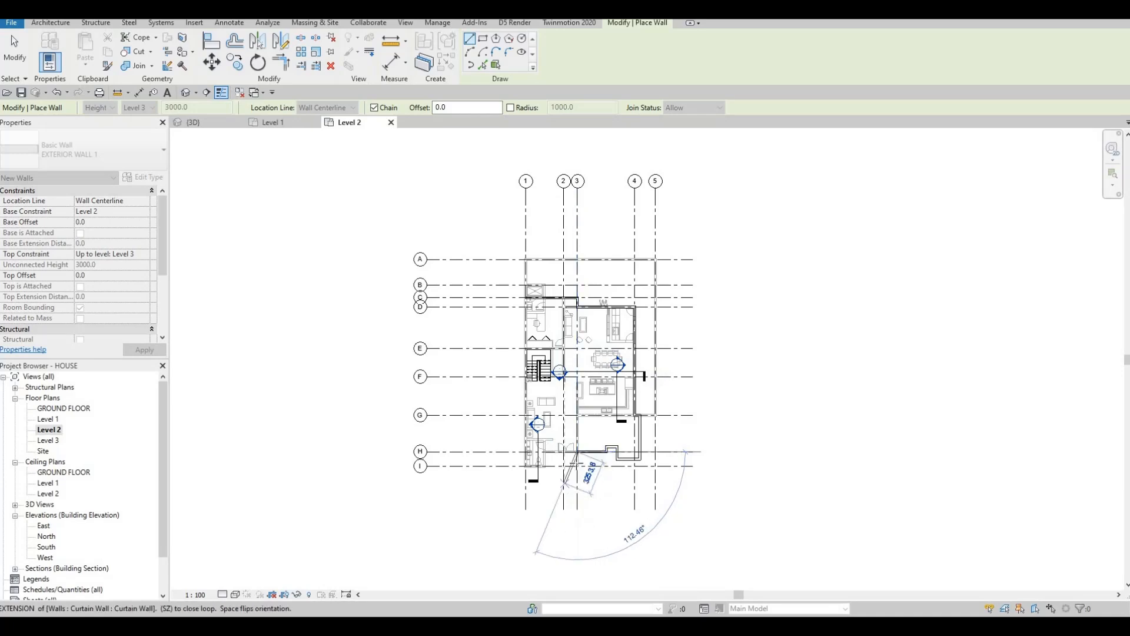
scroll(577, 466, "up", 4)
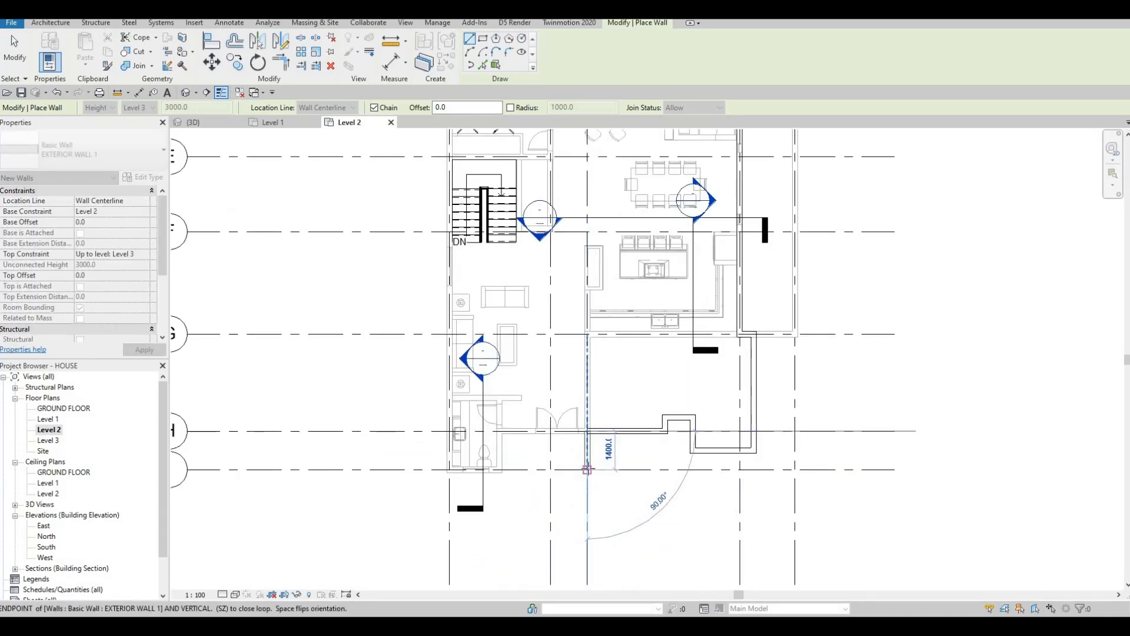
scroll(587, 469, "down", 1)
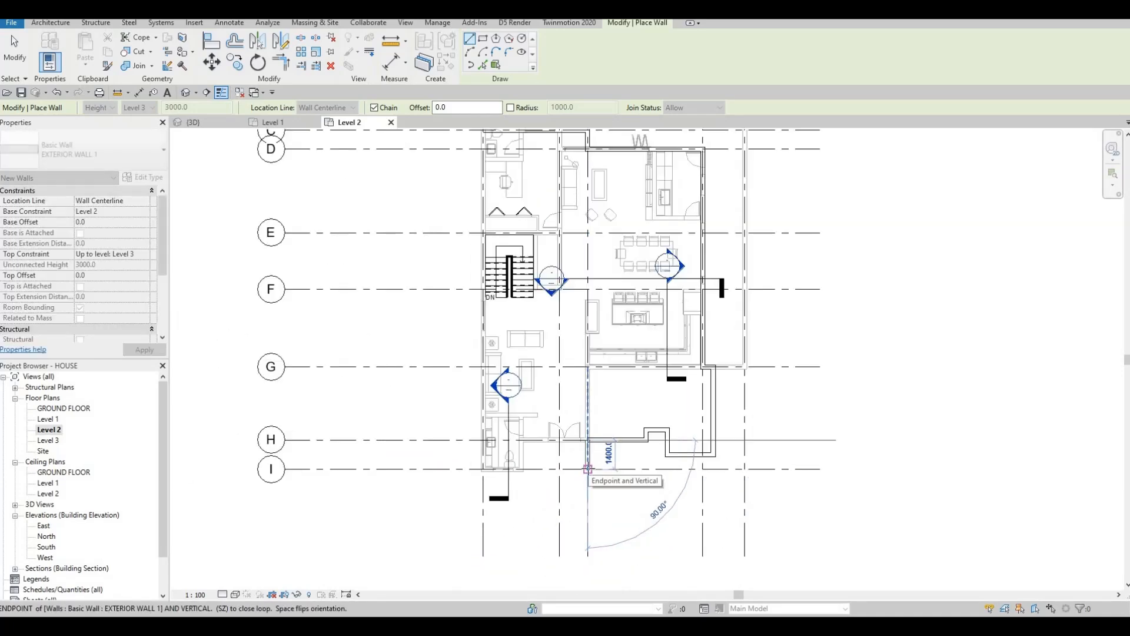
left_click(574, 468)
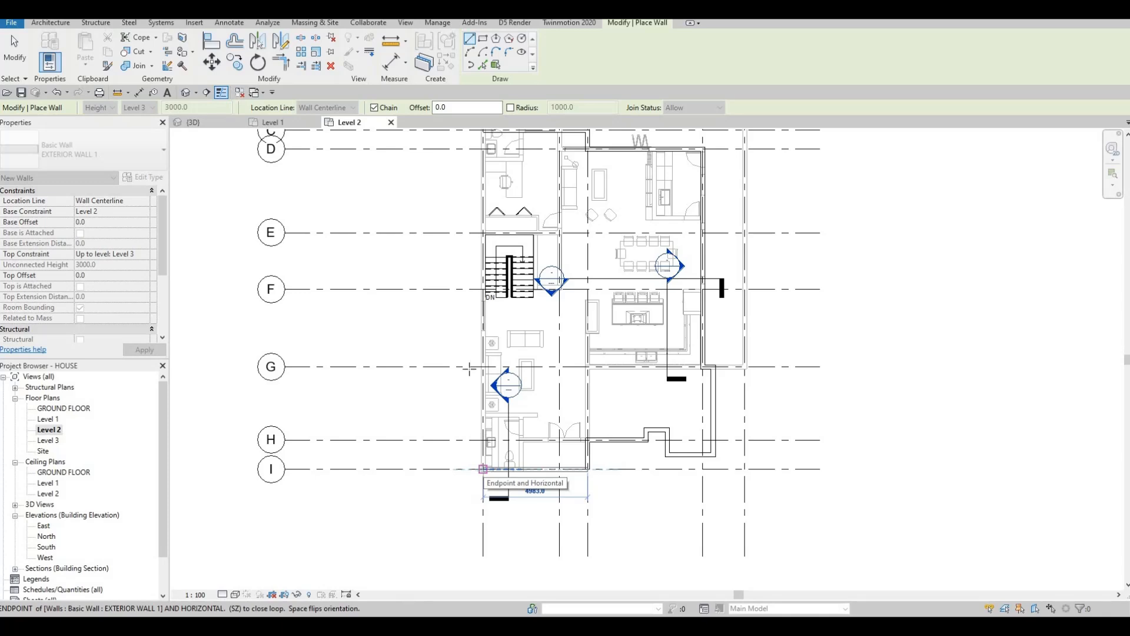
left_click(483, 468)
Close the exterior wall outline along grid 1 from grid I to the wall endpoint on grid C, and finish placing walls.
middle_click_drag(478, 173, 462, 322)
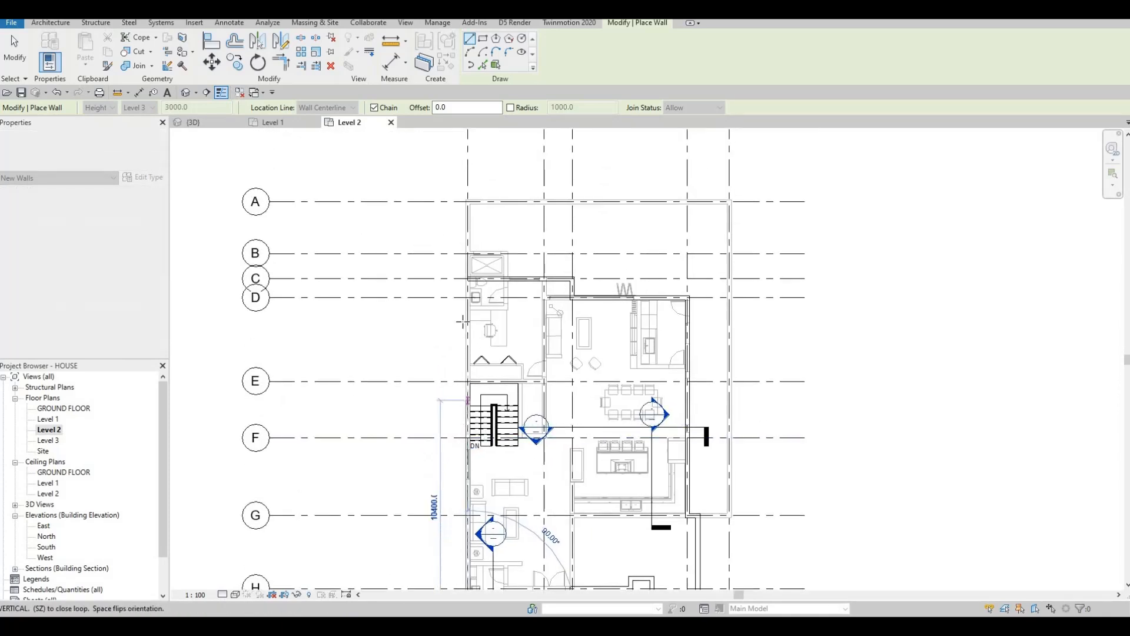
scroll(462, 283, "up", 2)
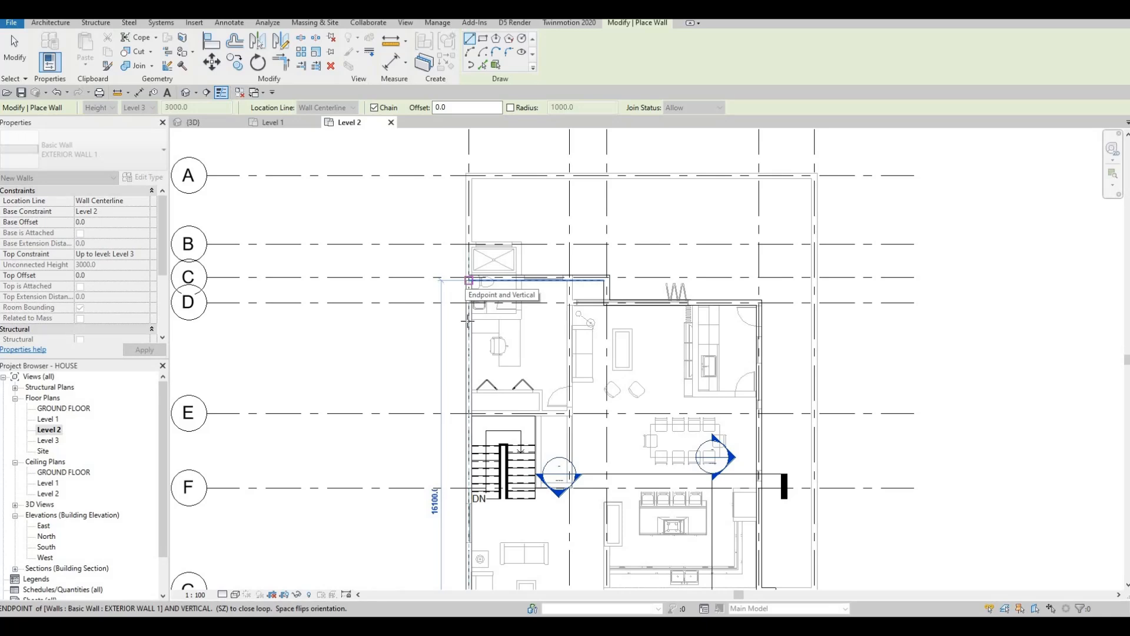
left_click(469, 282)
key("Escape")
scroll(473, 349, "down", 3)
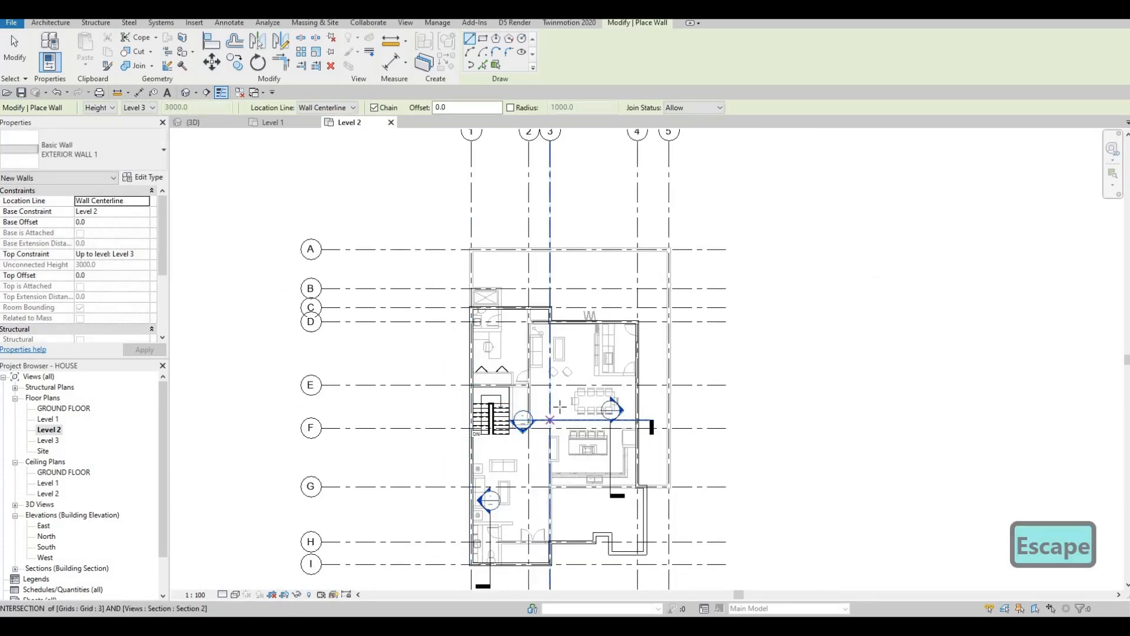
key("Escape")
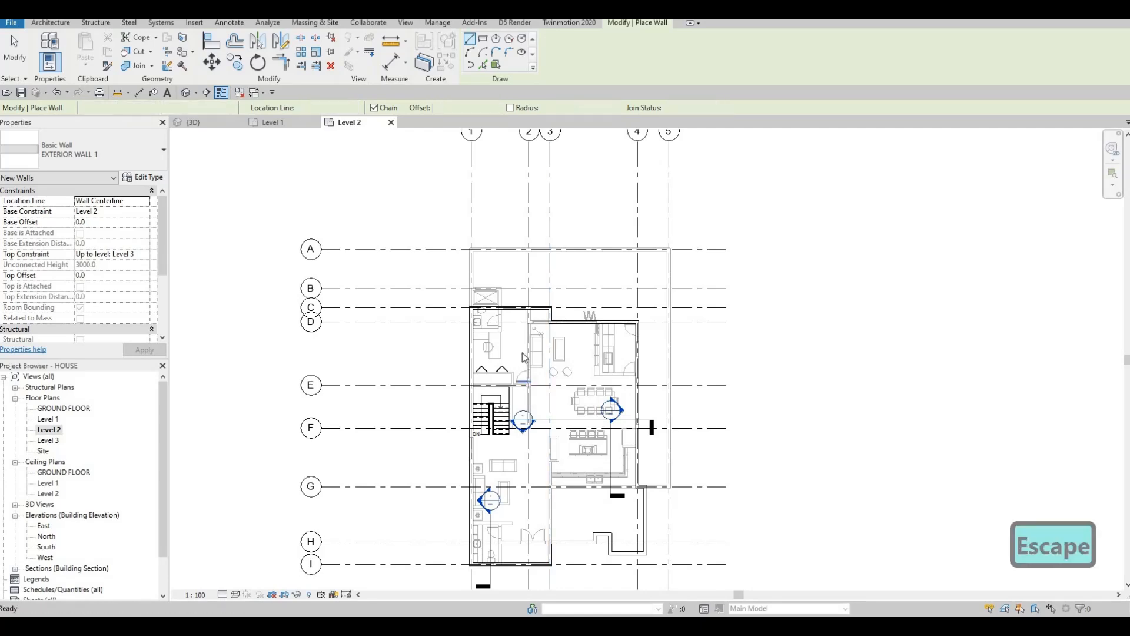
scroll(522, 353, "up", 2)
key("Escape")
key("Escape")
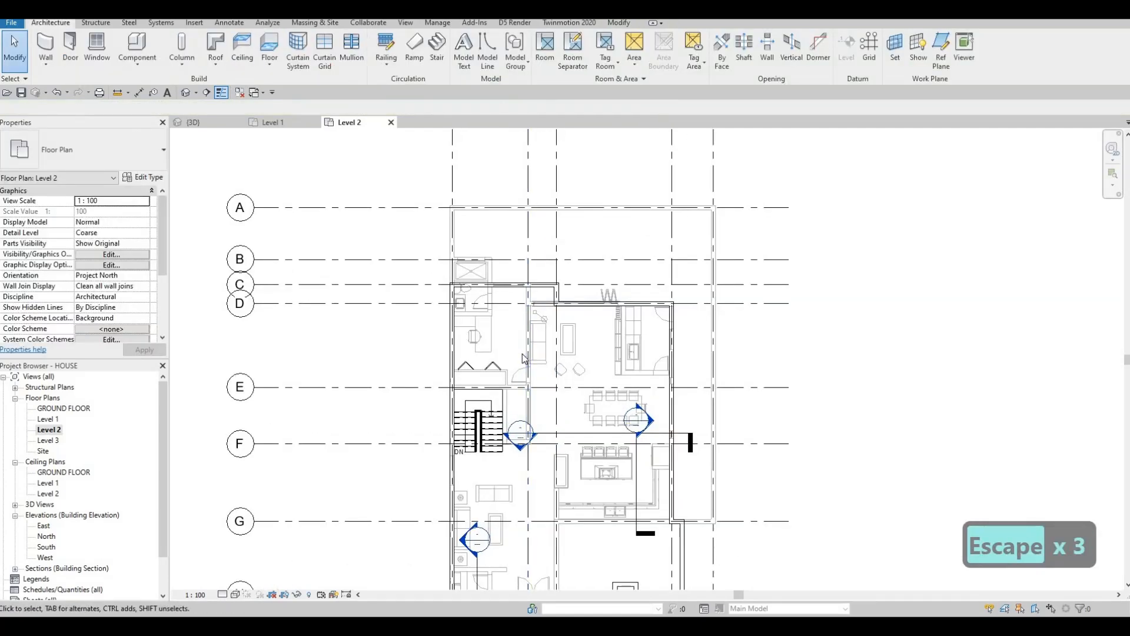
Draw an INTERIOR WALL 1 wall up to Level 3, matching the existing interior wall, along grid E from grid 1 to grid 3 and along grid 3 to grid D.
left_click(525, 392)
key("c")
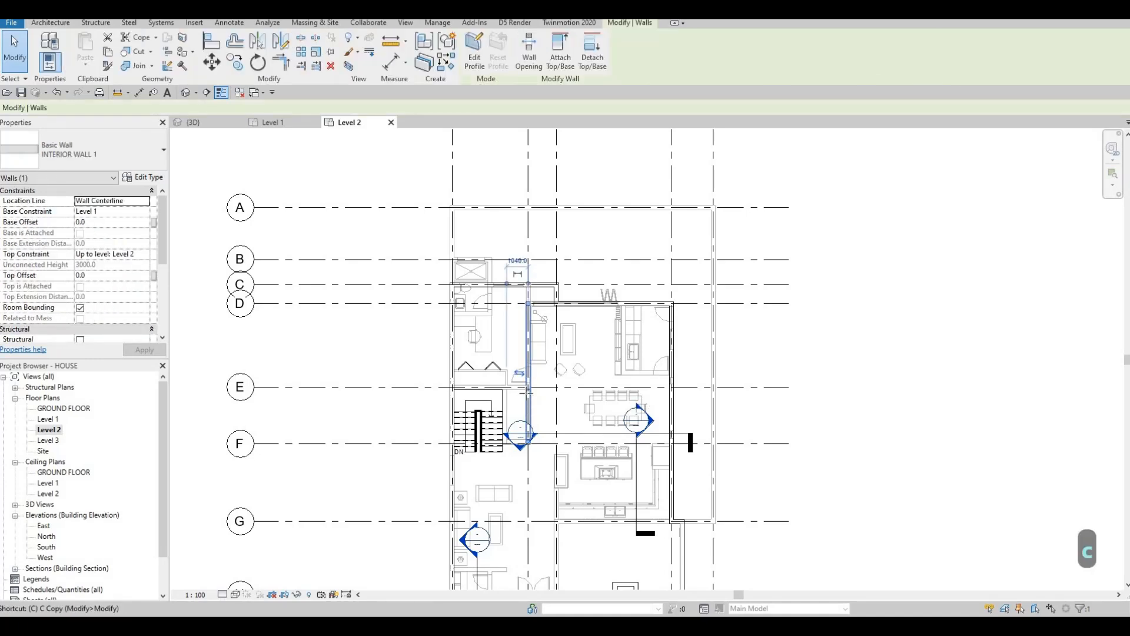
key("s")
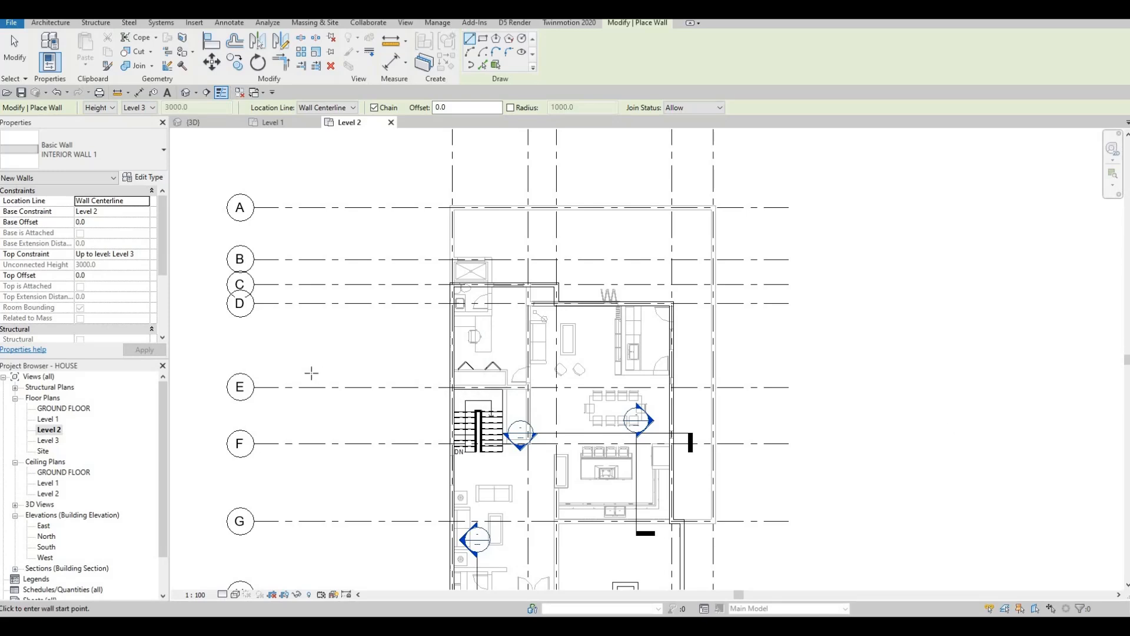
scroll(417, 380, "up", 1)
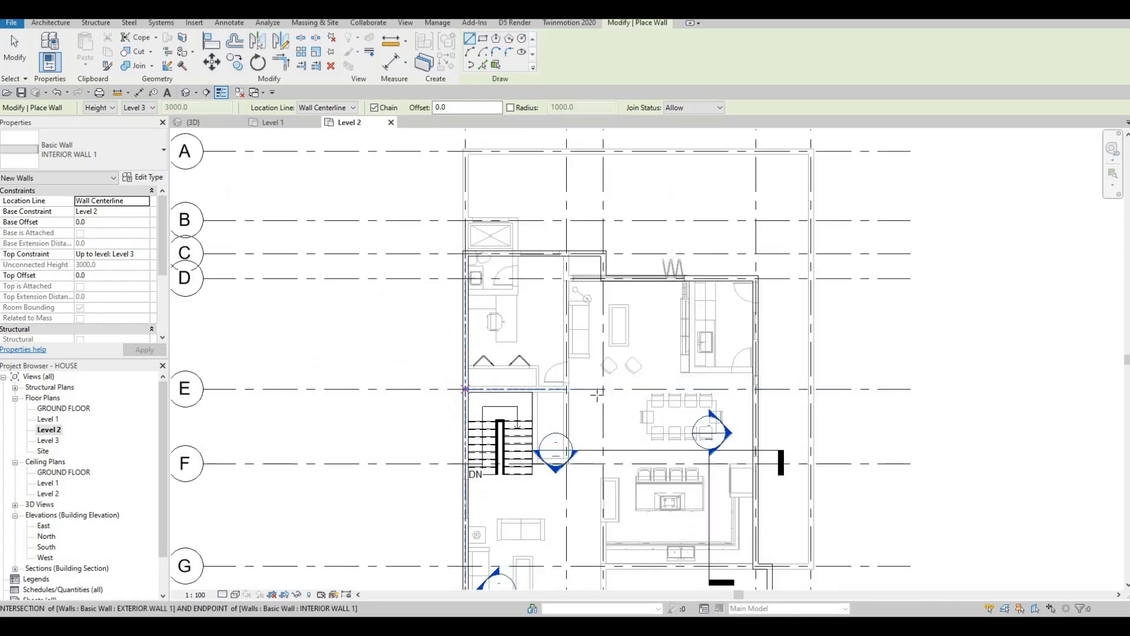
left_click(465, 389)
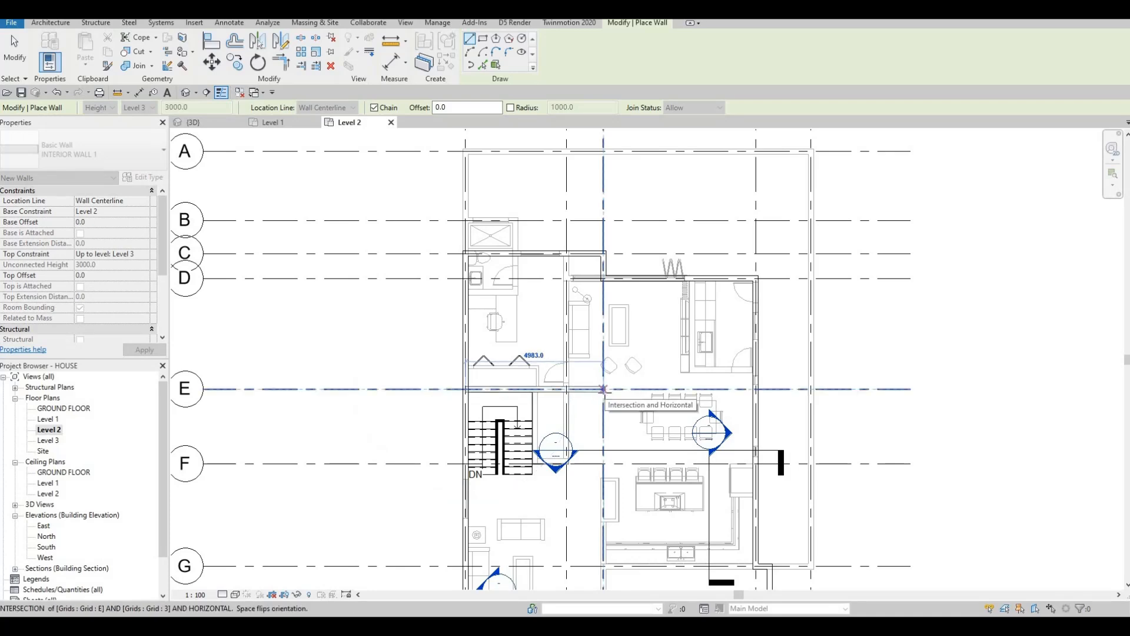
left_click(603, 389)
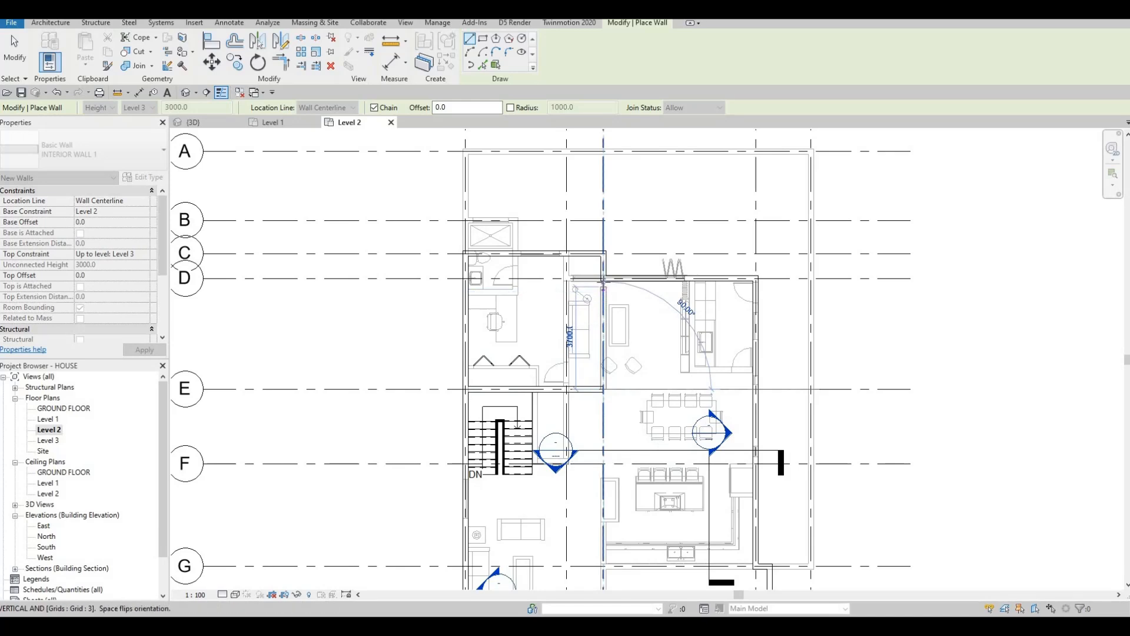
left_click(603, 281)
key("Escape")
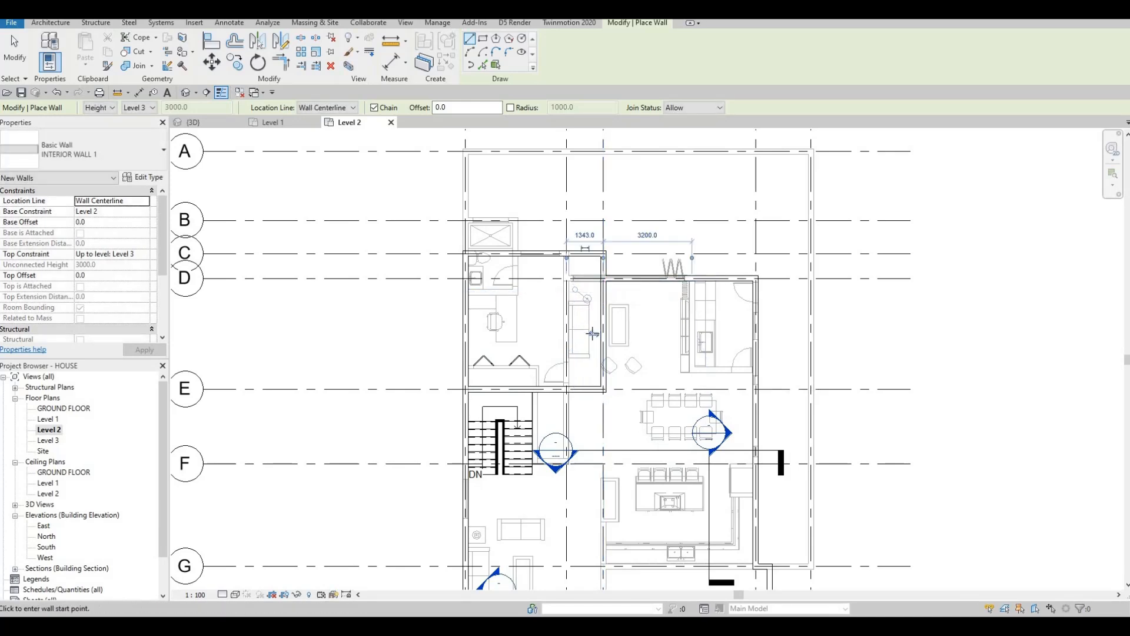
key("Escape")
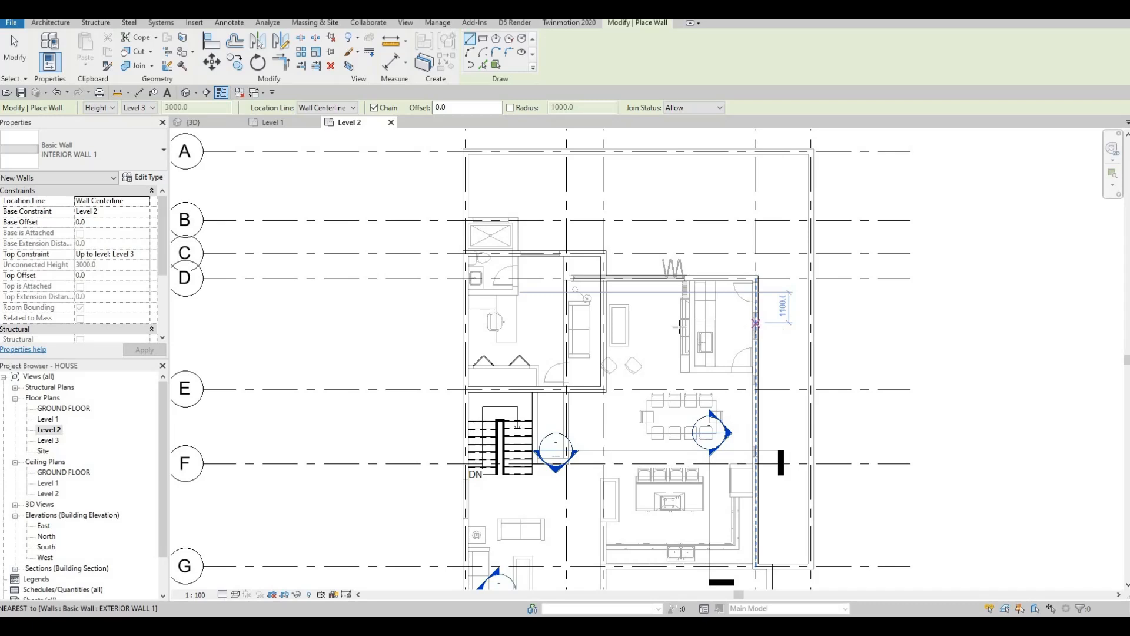
Draw a horizontal interior wall about 5500 mm long between grids D and E, from the exterior wall on grid 4 to the interior wall on grid 3.
left_click(755, 323)
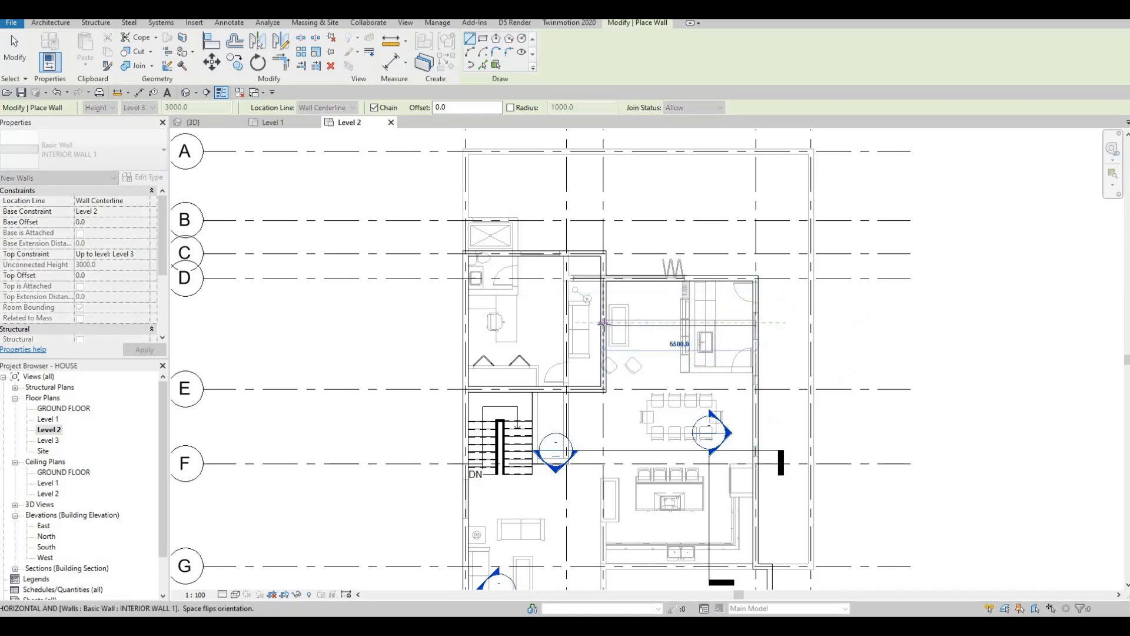
left_click(604, 323)
key("Escape")
key("Escape")
key("Escape")
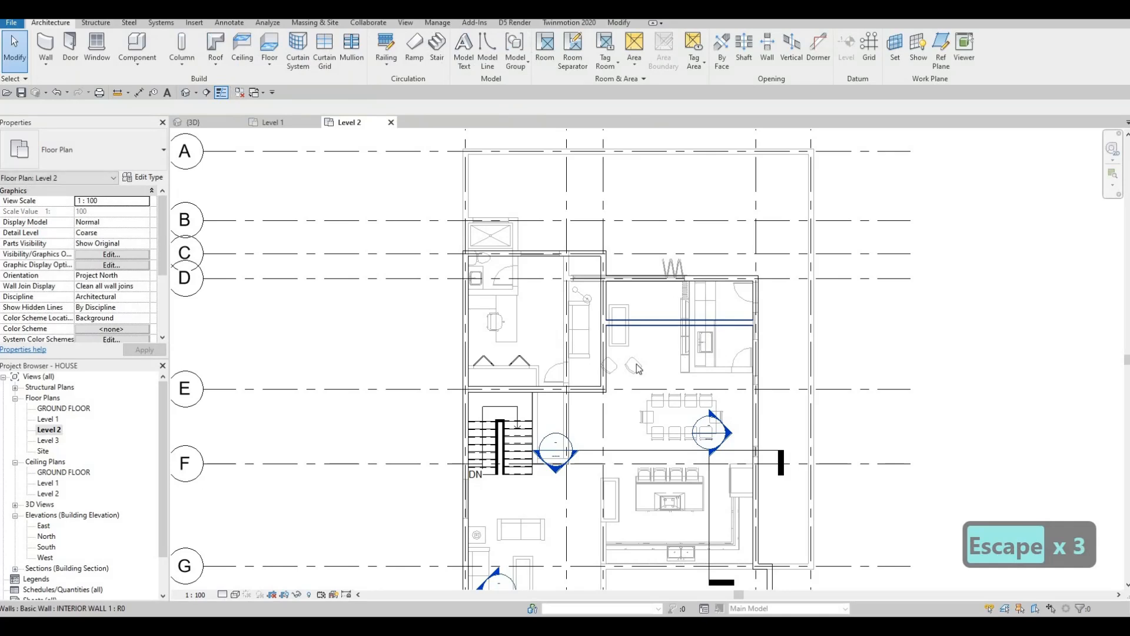
left_click(637, 365)
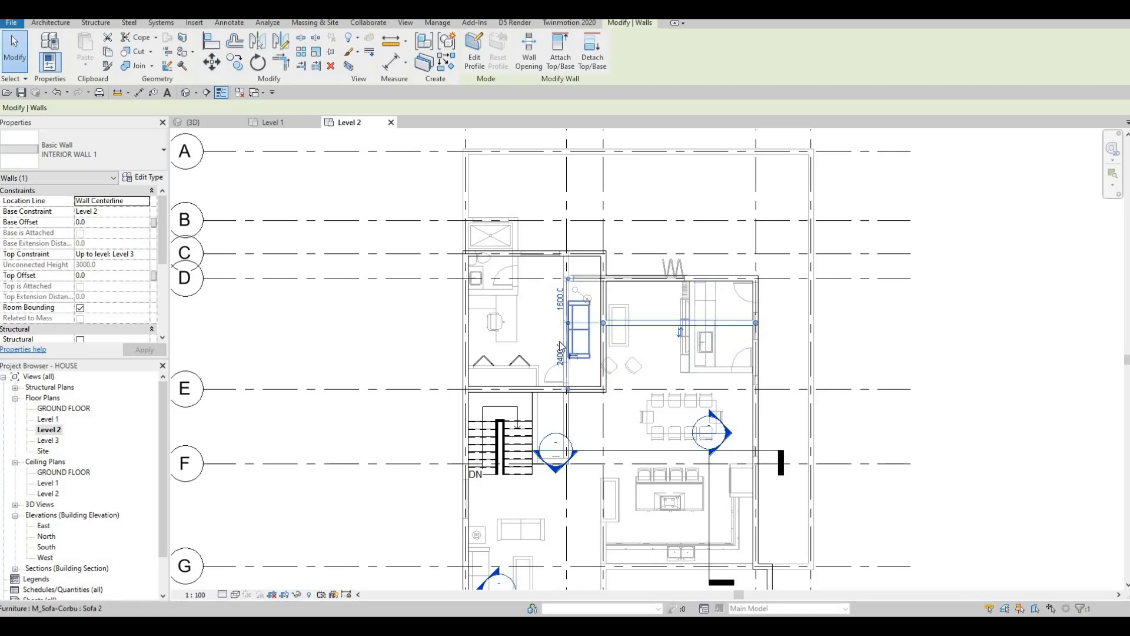
key("Escape")
key("Escape")
Draw an INTERIOR WALL 1 wall about 5500 mm long along grid F, from the exterior wall on grid 4 to grid 3.
left_click(654, 330)
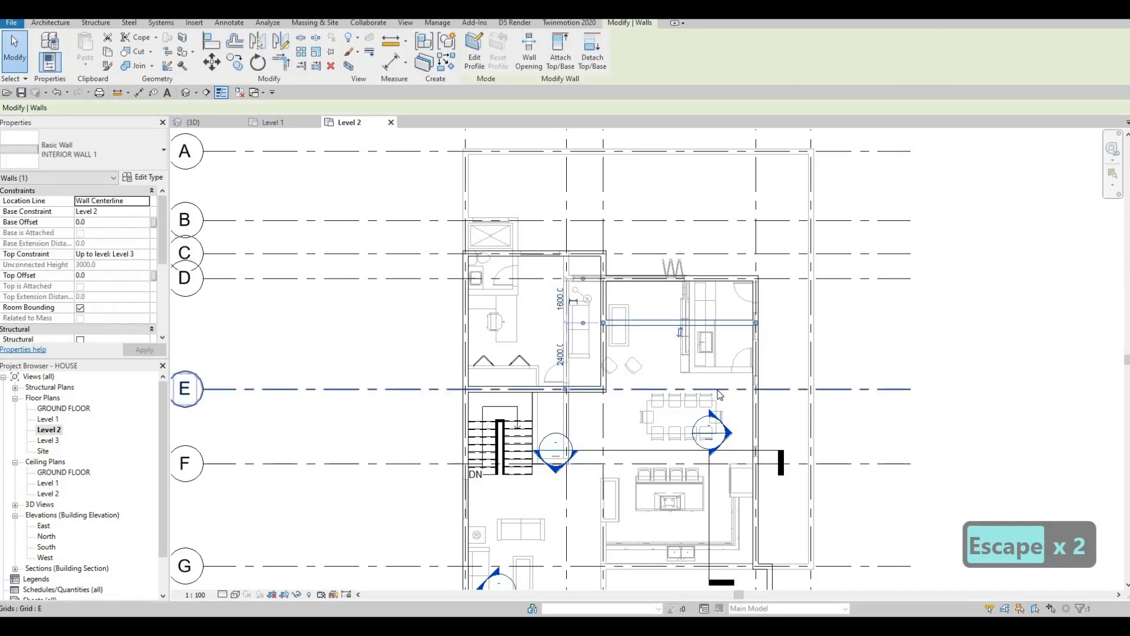
key("c")
key("s")
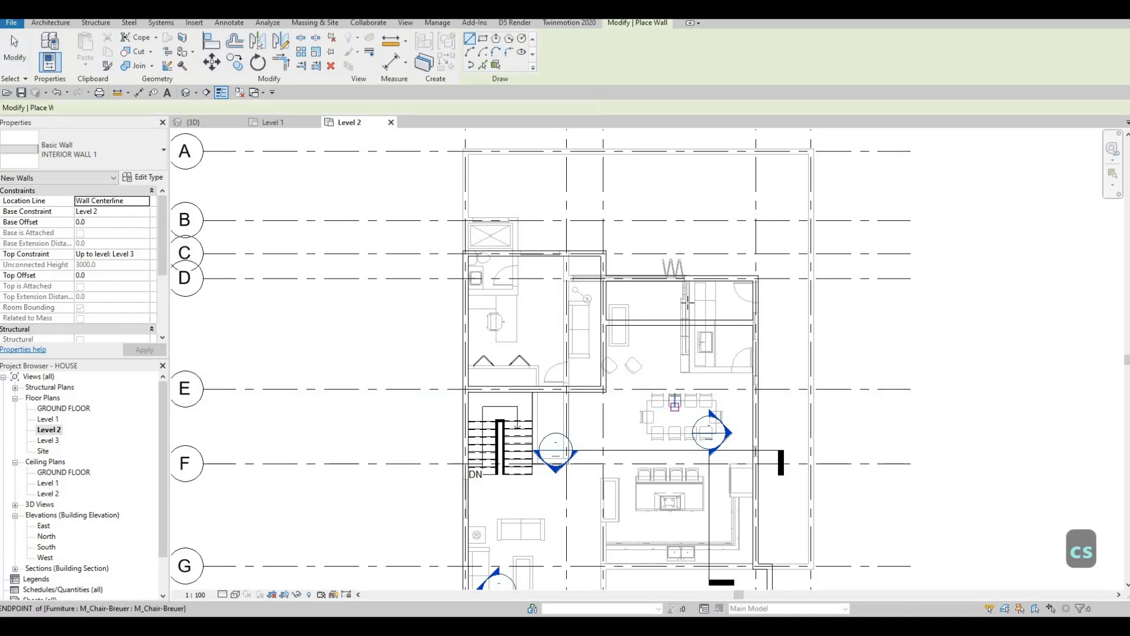
middle_click_drag(680, 397, 696, 293)
scroll(677, 288, "down", 2)
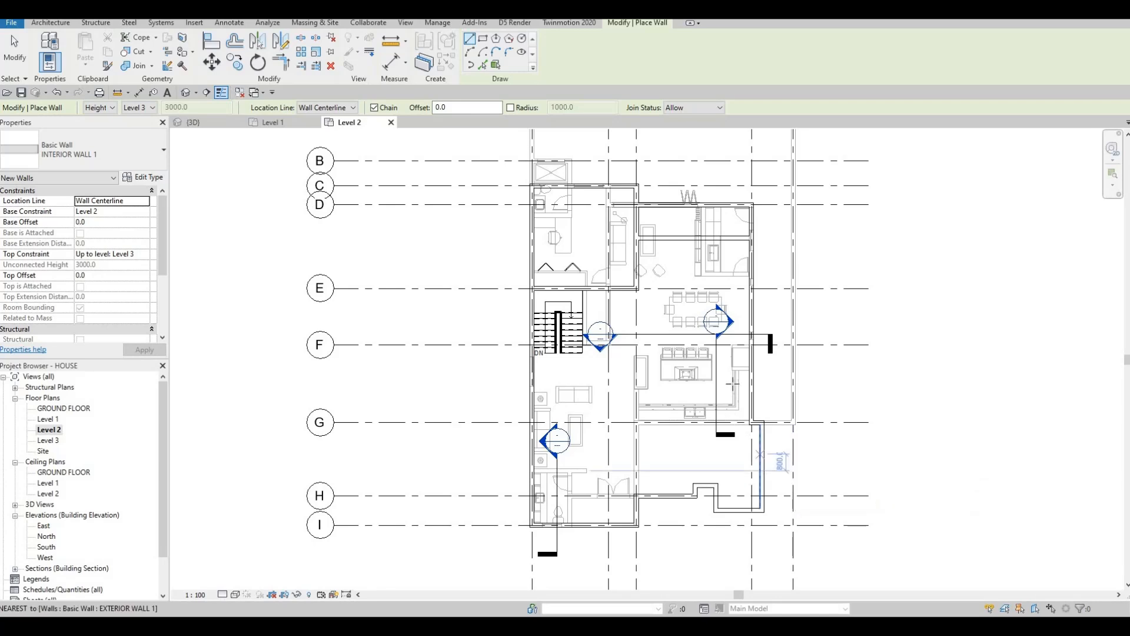
scroll(752, 346, "up", 2)
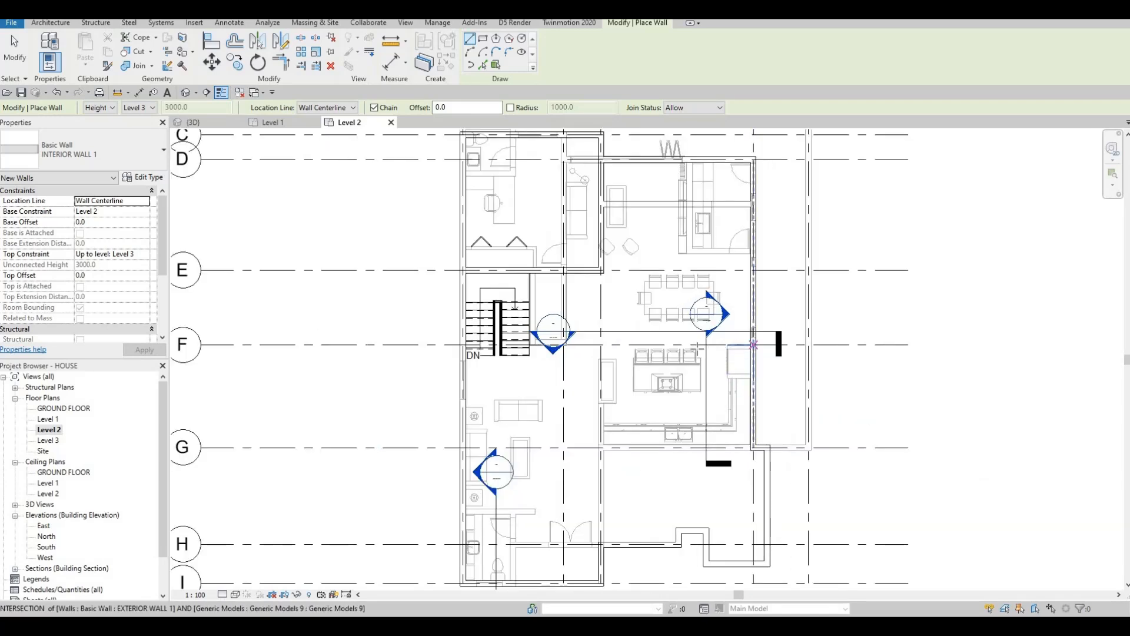
left_click(753, 344)
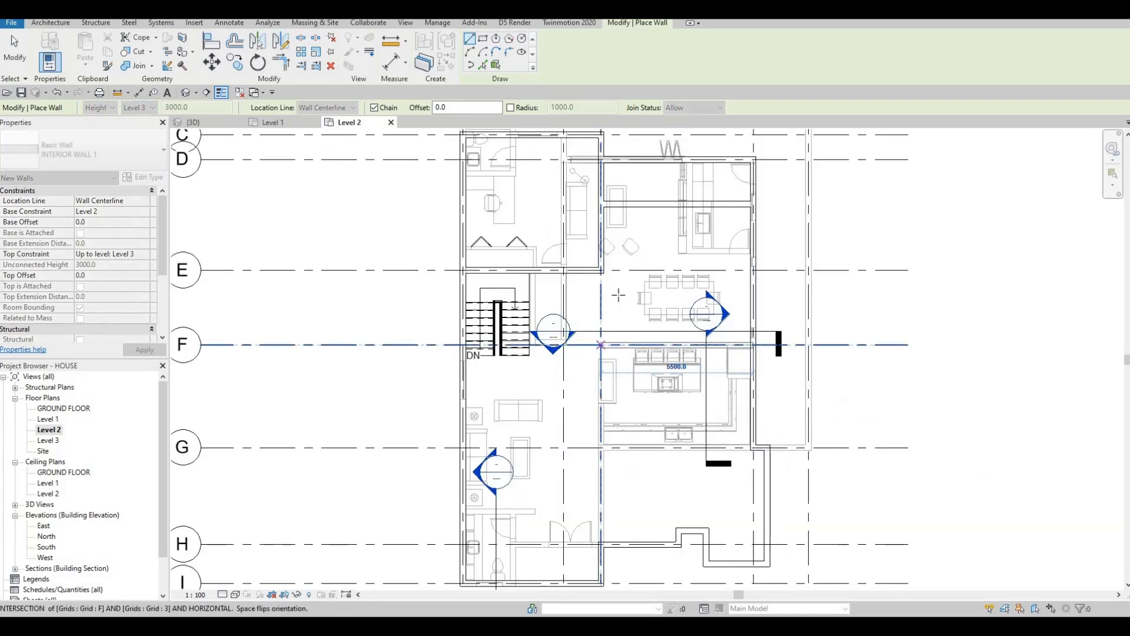
key("Escape")
key("Escape")
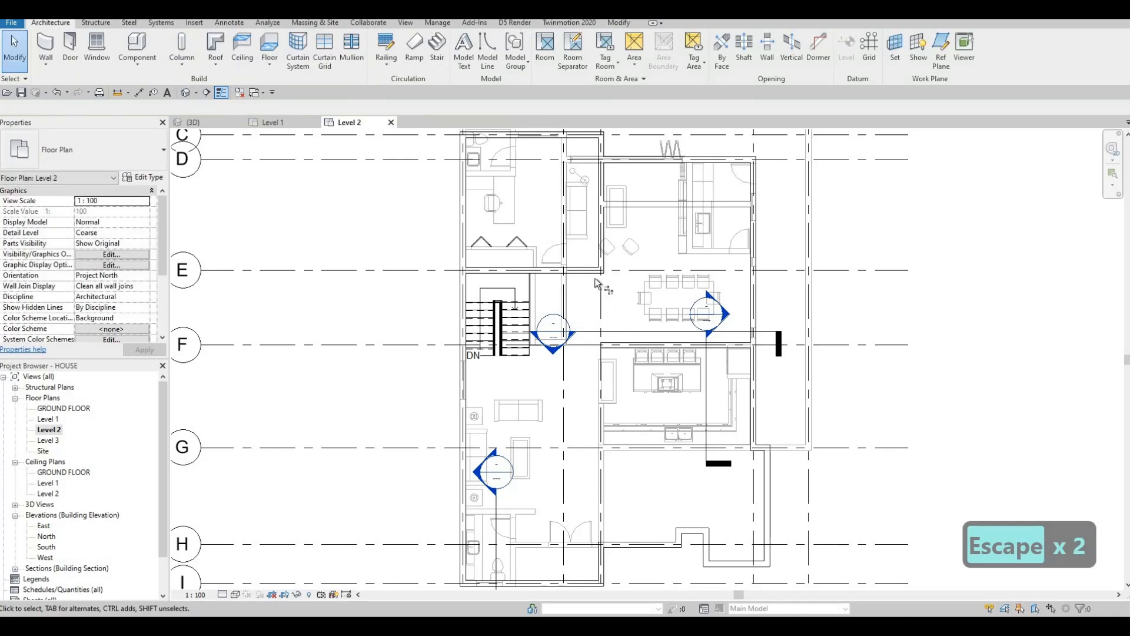
key("t")
key("r")
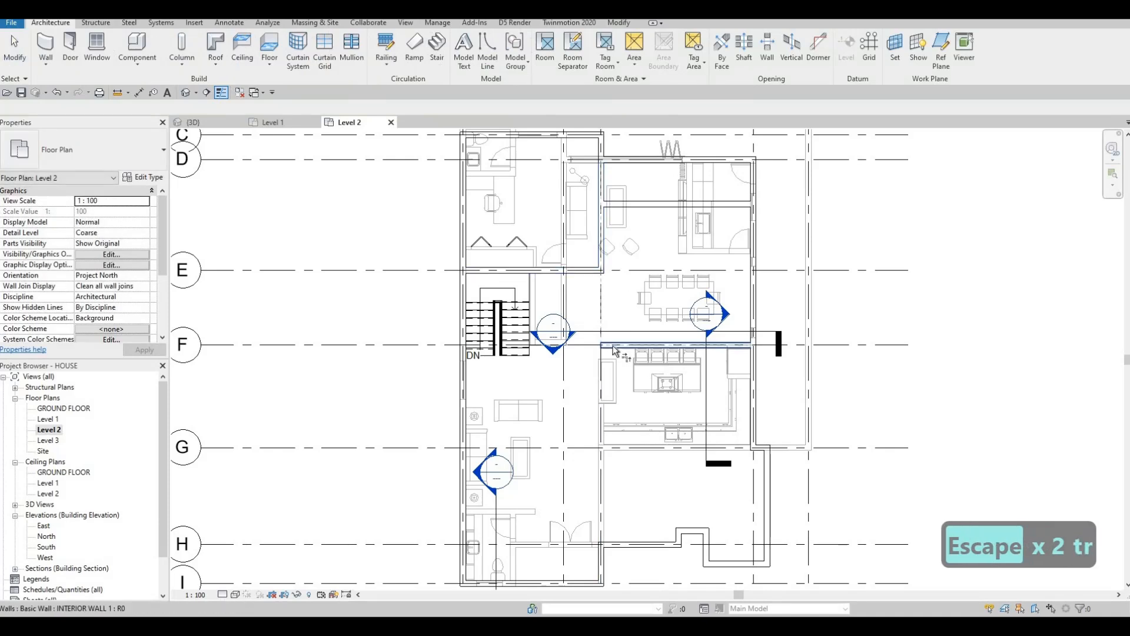
scroll(621, 313, "down", 1)
key("Escape")
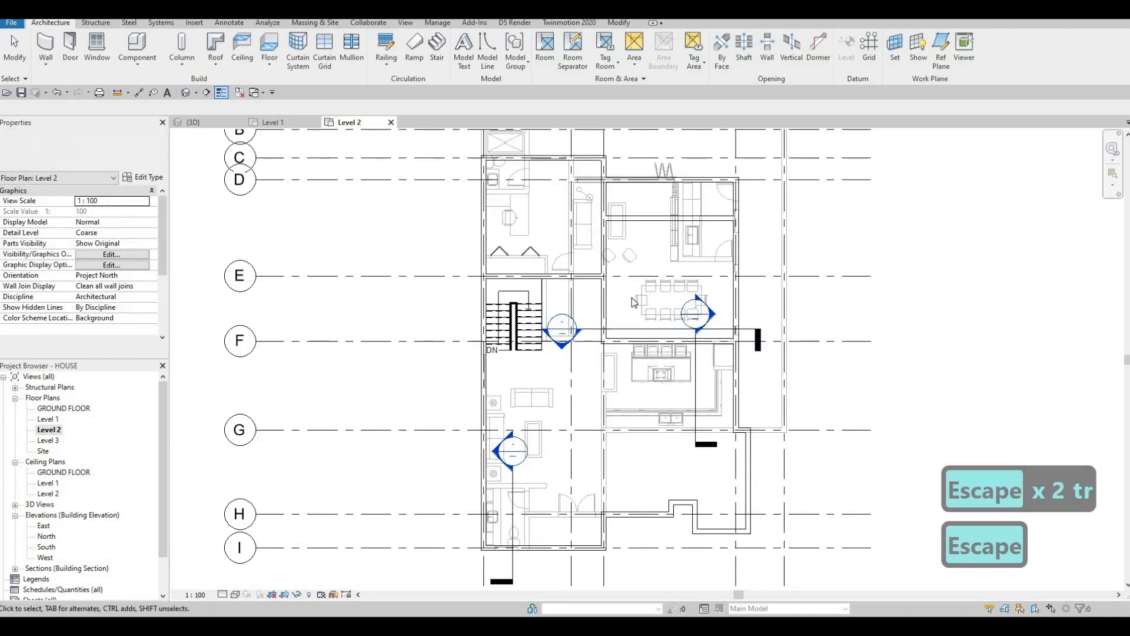
scroll(663, 312, "down", 1)
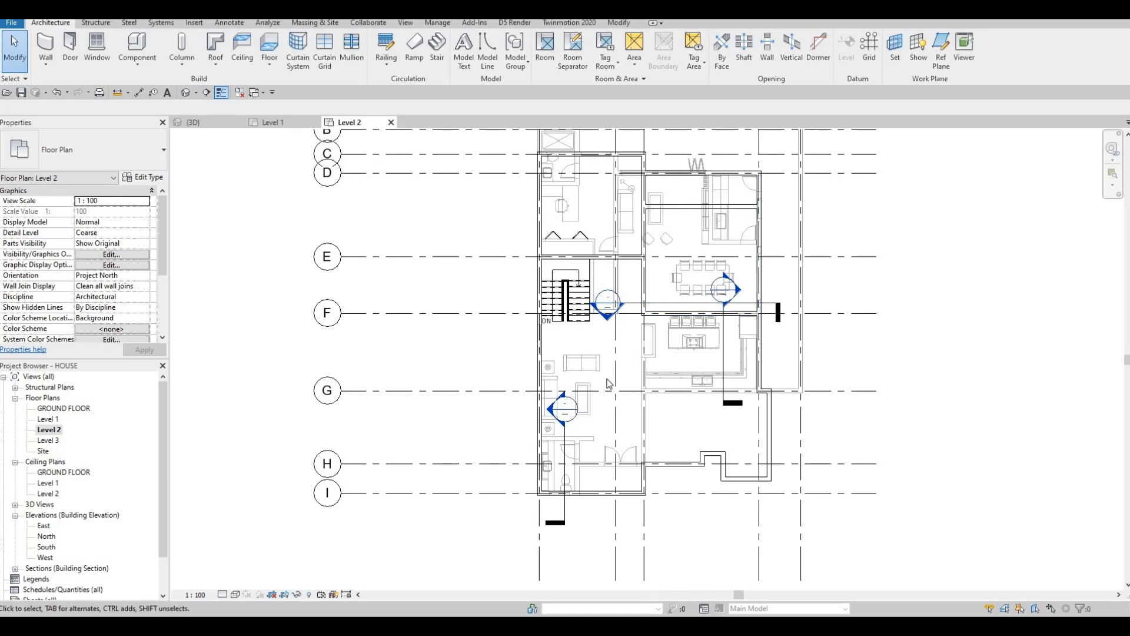
key("Escape")
key("Escape")
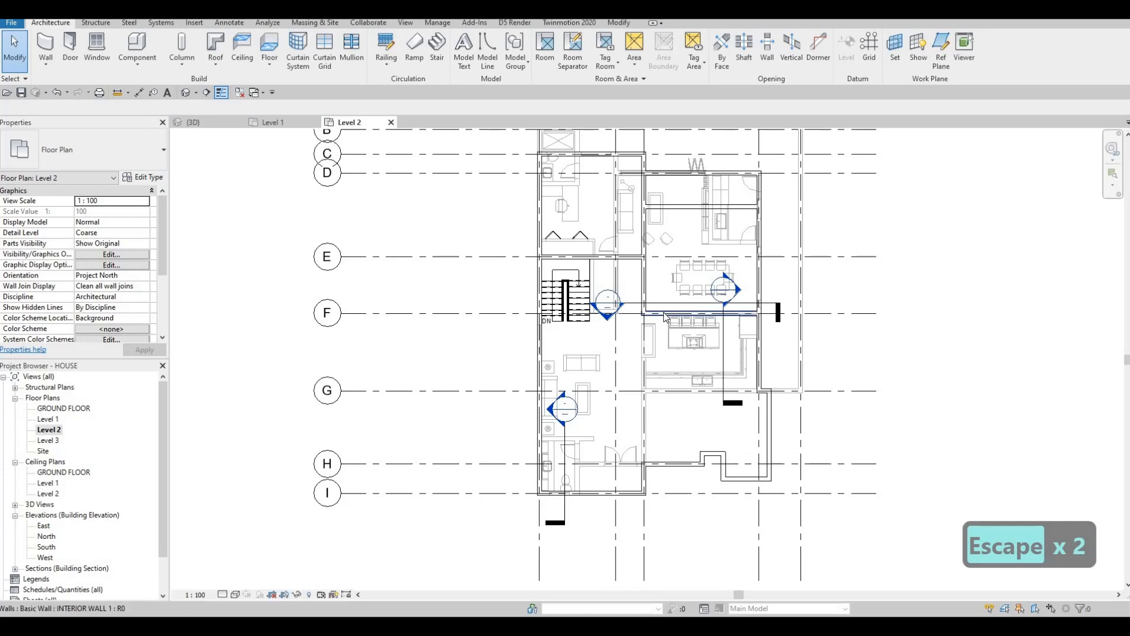
key("Escape")
Draw an INTERIOR WALL 1 wall along grid G from the exterior wall on grid 4 to grid 3, continuing along grid 3 to the exterior wall at grid H.
left_click(663, 313)
key("c")
key("s")
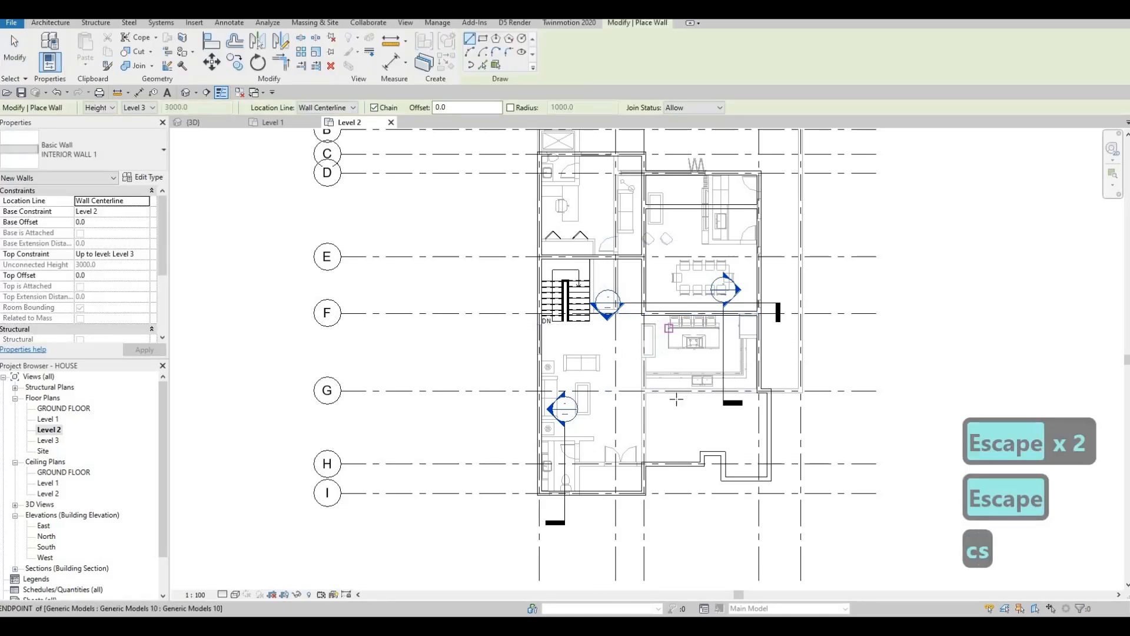
left_click(757, 390)
scroll(757, 390, "up", 5)
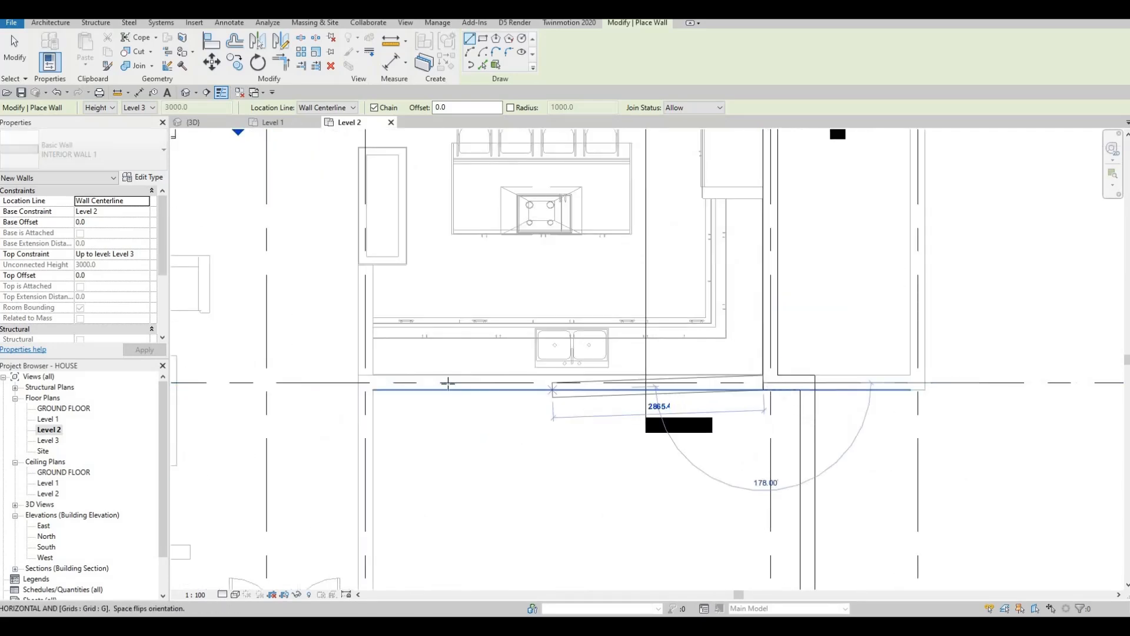
scroll(471, 385, "down", 3)
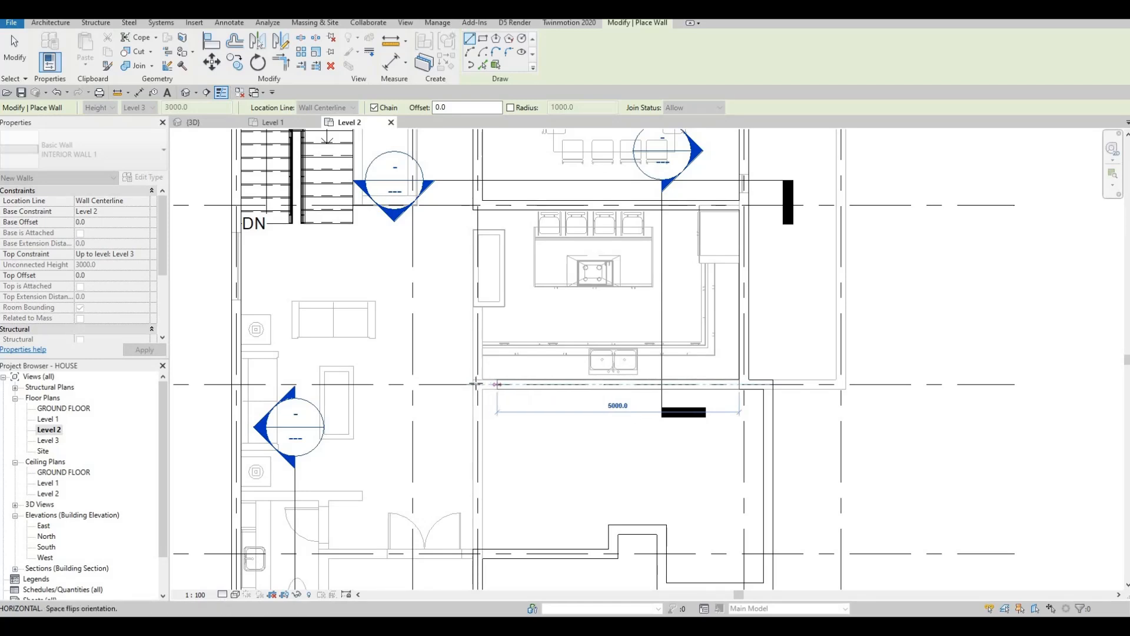
left_click(476, 384)
middle_click_drag(493, 402, 514, 254)
key("F1")
key("F1")
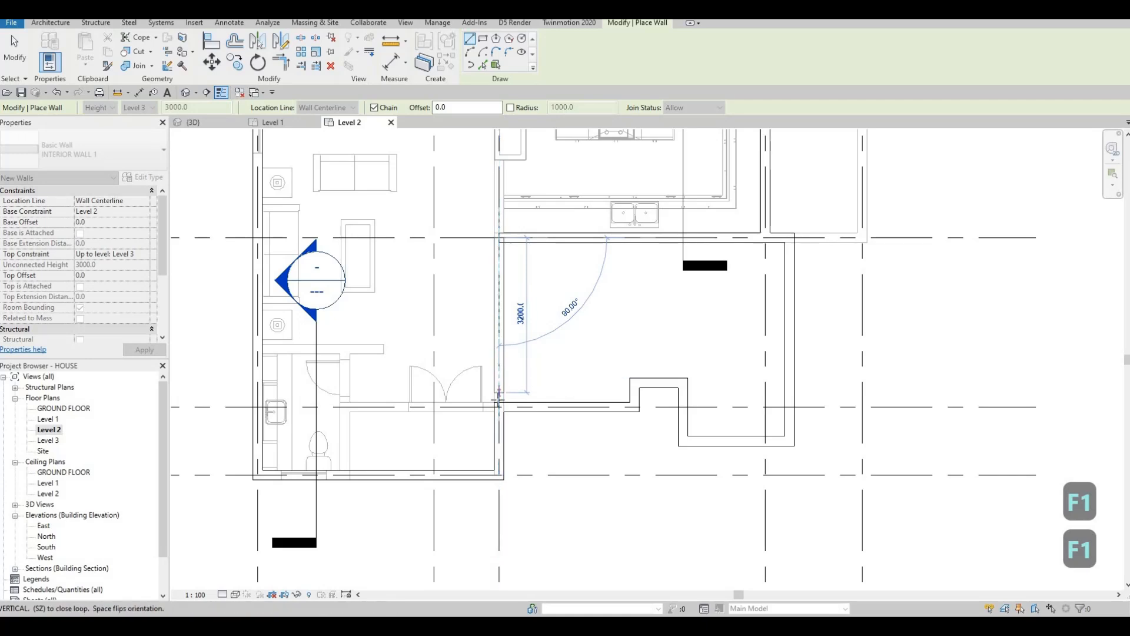
key("Escape")
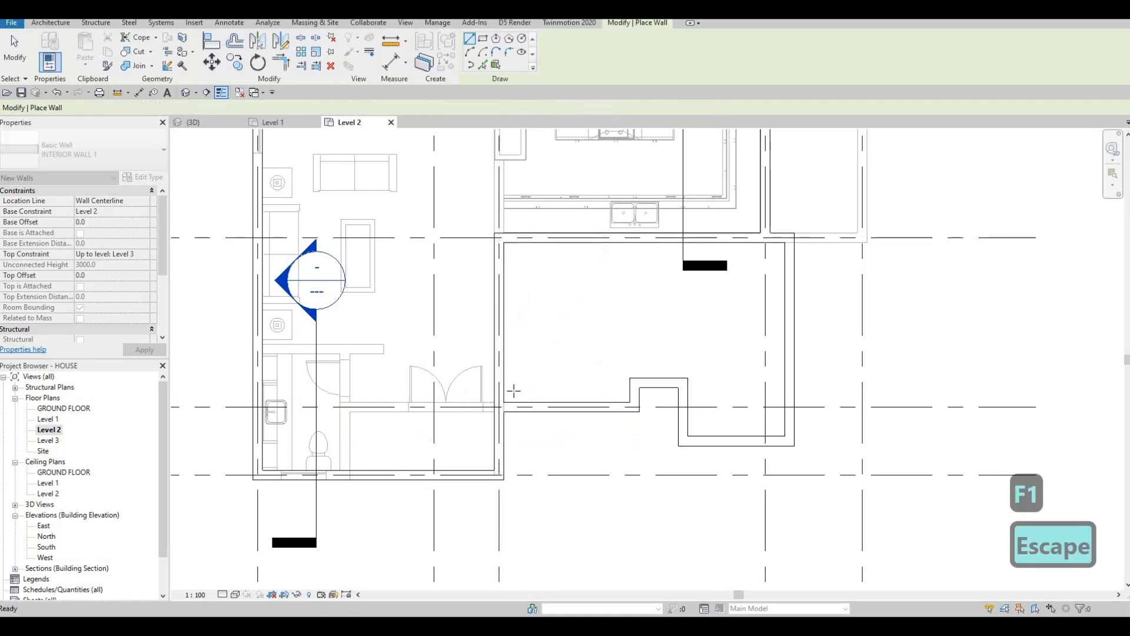
Draw an interior wall about 4983 mm long along grid G, from grid 3 to the exterior wall on grid 1.
scroll(507, 389, "down", 2)
scroll(512, 387, "down", 1)
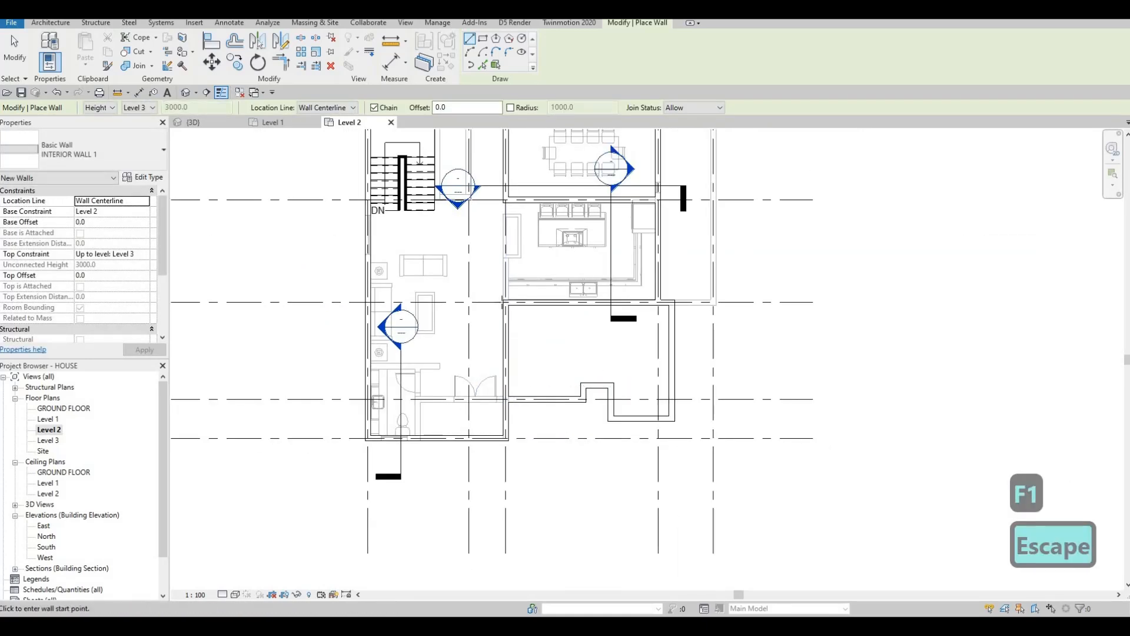
left_click(459, 304)
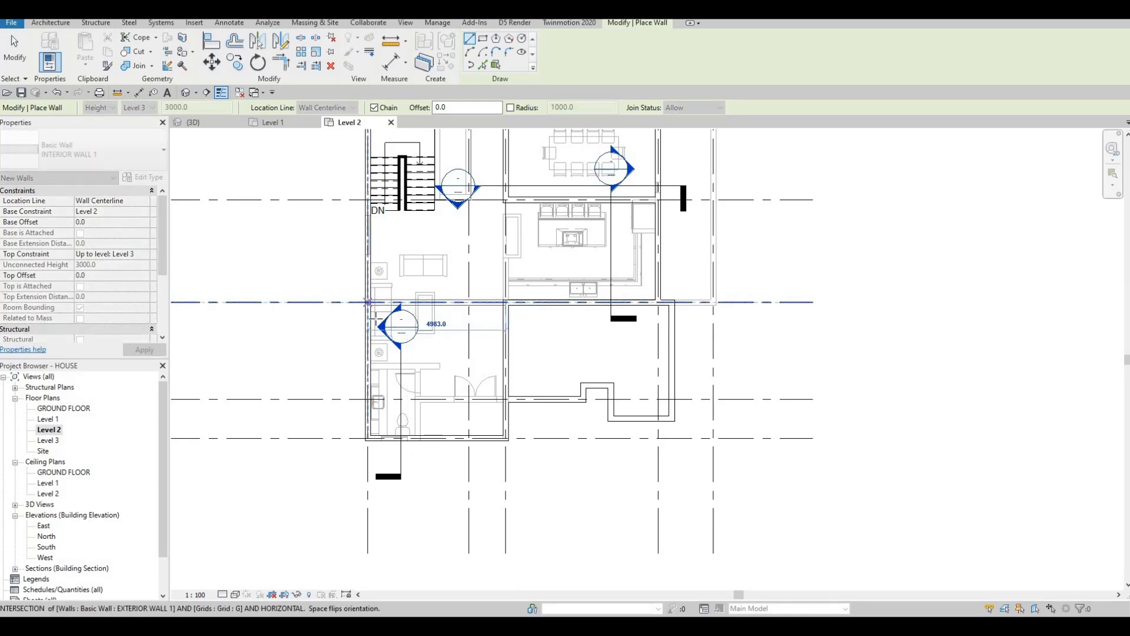
left_click(369, 303)
key("Escape")
middle_click_drag(495, 314, 738, 311)
key("Escape")
key("Escape")
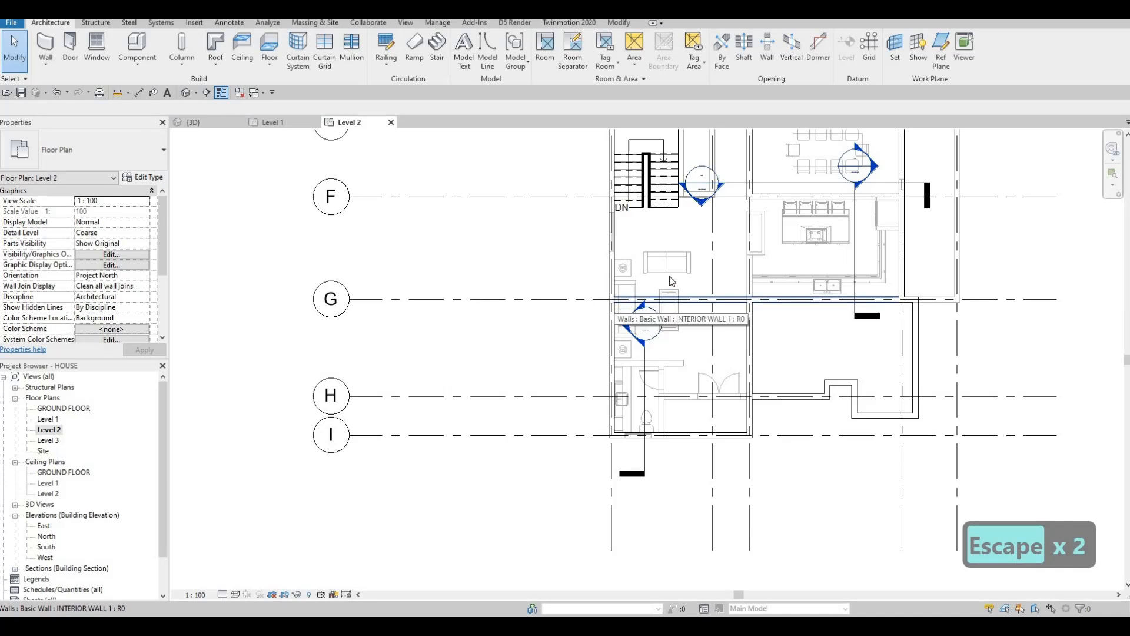
Draw a U-shaped INTERIOR WALL 1 enclosure beside the stair, from the grid E wall to grid F, across to grid 2 and back to grid E.
middle_click_drag(656, 283, 625, 387)
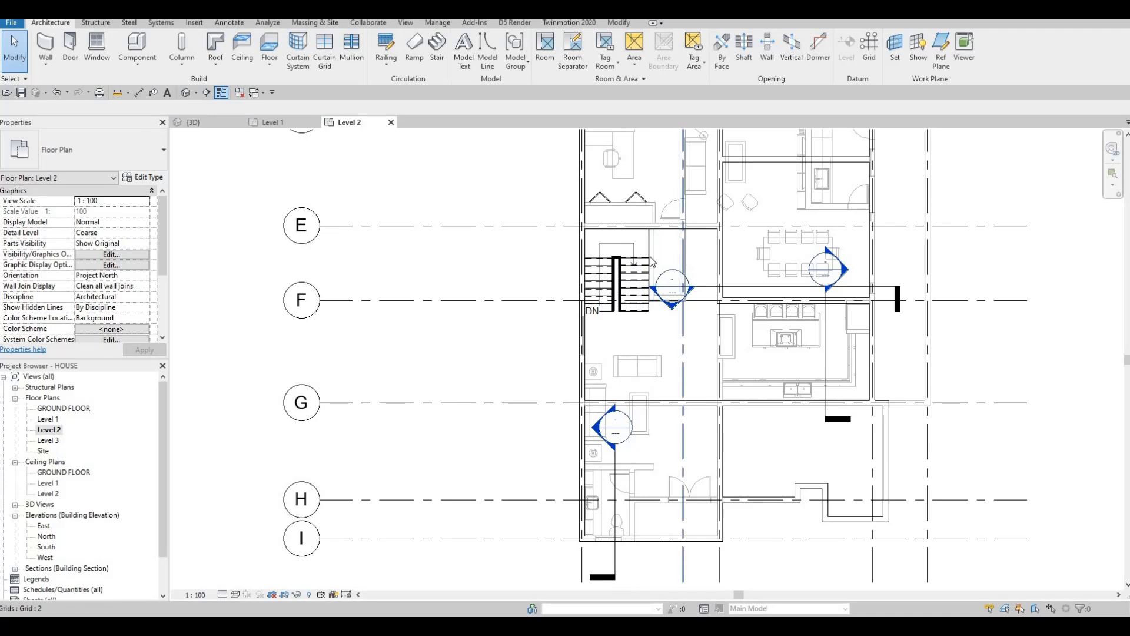
key("Escape")
scroll(652, 262, "up", 1)
key("Escape")
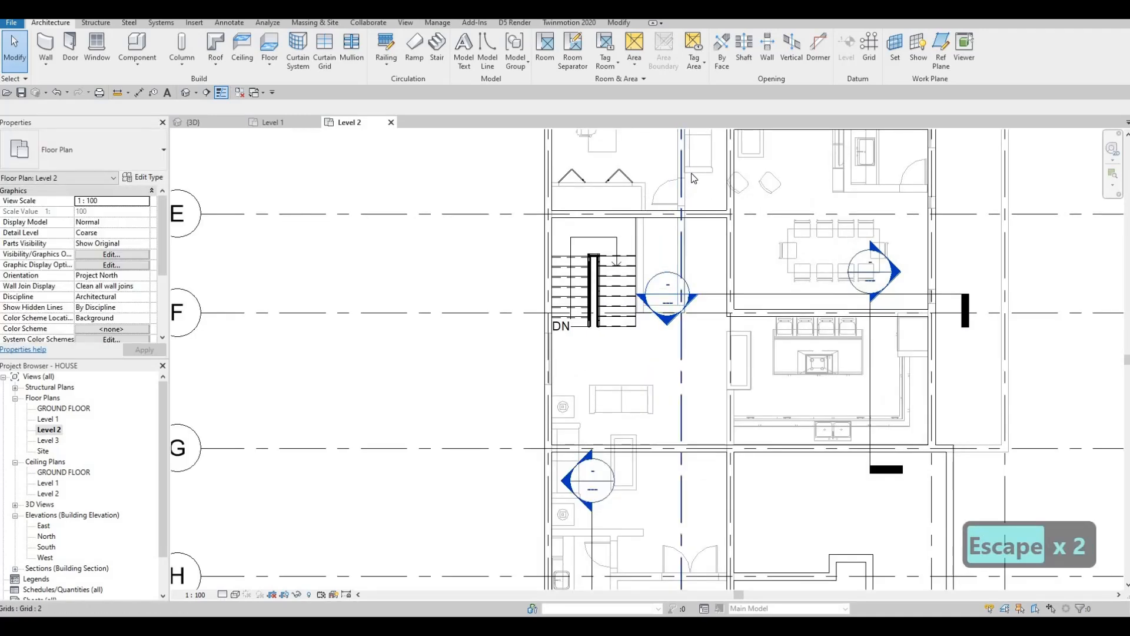
key("Escape")
key("Escape")
left_click(732, 244)
key("c")
key("s")
scroll(648, 227, "up", 3)
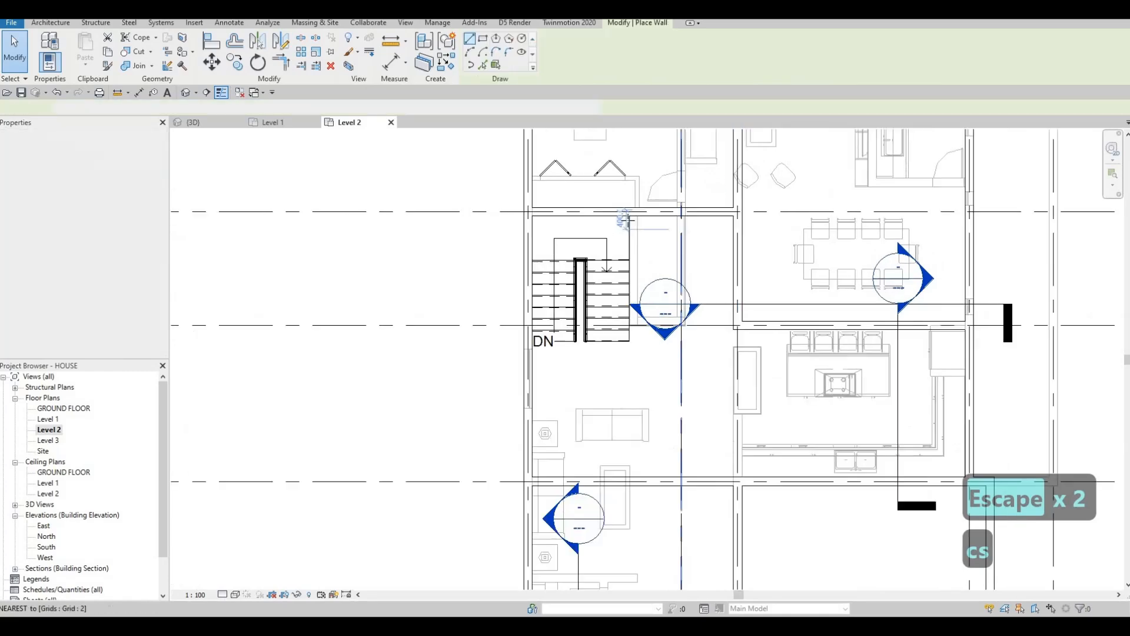
left_click(626, 212)
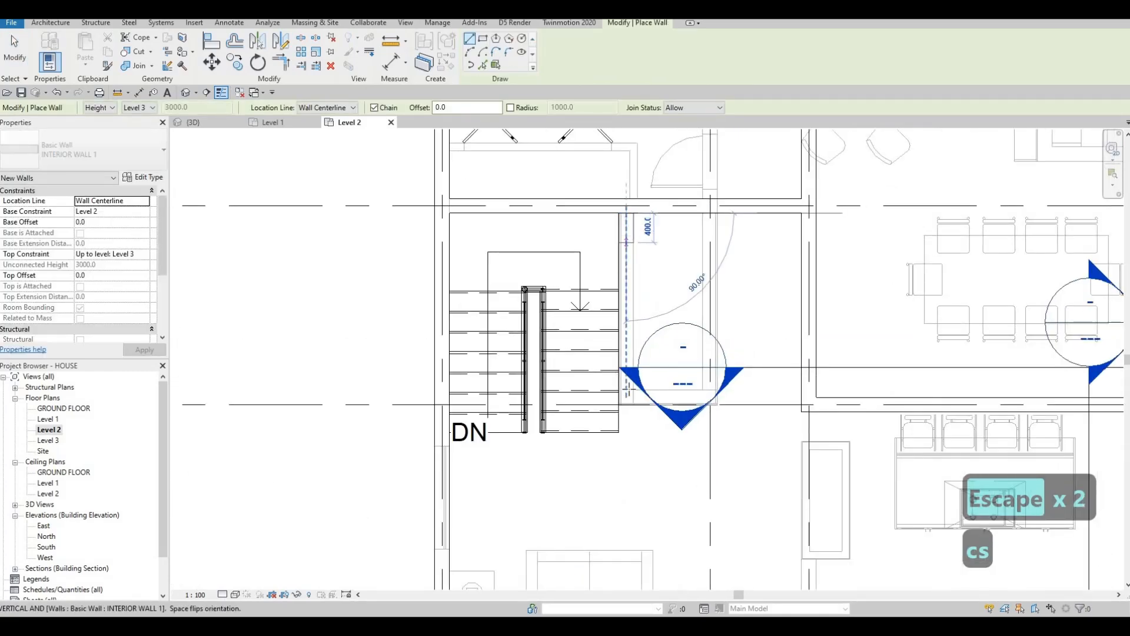
left_click(627, 398)
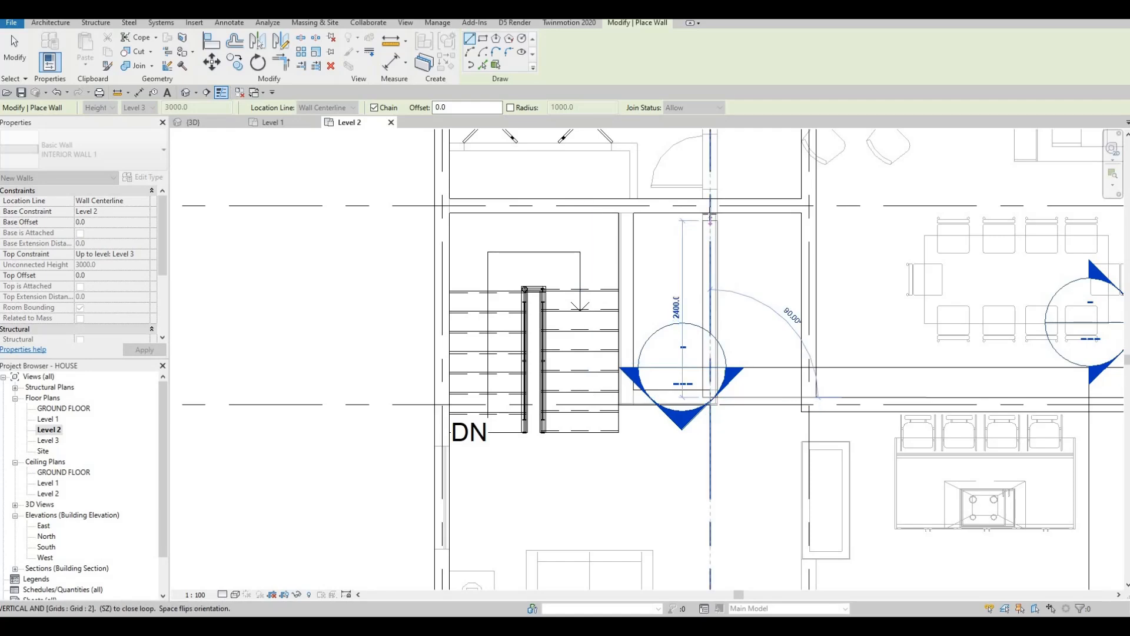
key("Escape")
scroll(683, 236, "down", 2)
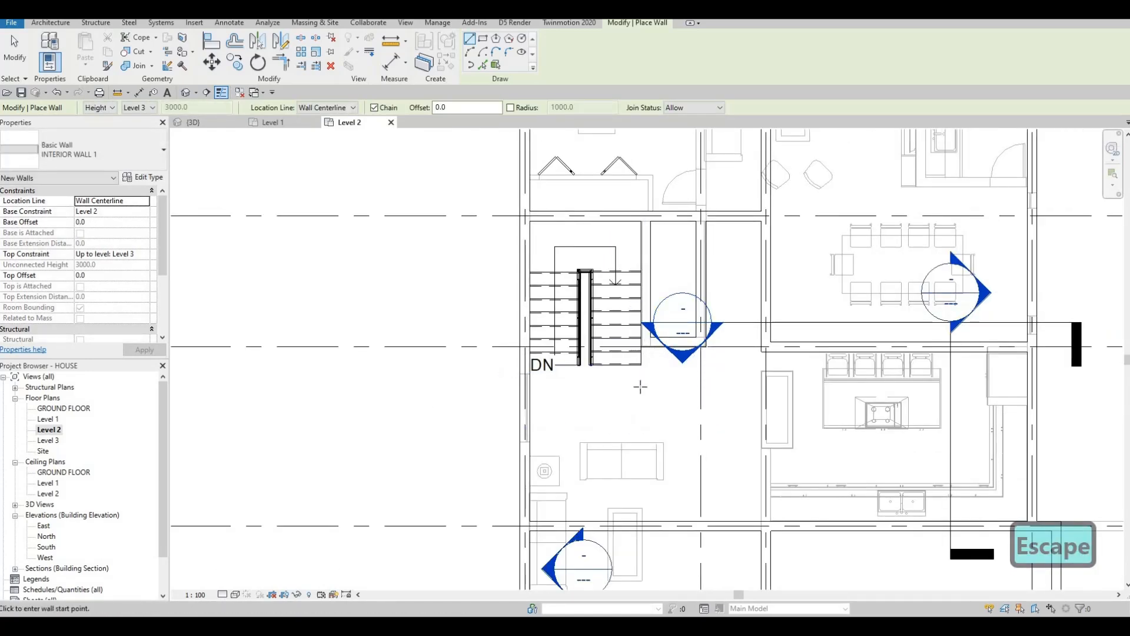
Draw an interior wall about 2300 mm long from grid G along grid 2, turning it about 3640 mm horizontally to the exterior wall on grid 1.
scroll(644, 356, "up", 1)
scroll(658, 450, "down", 1)
middle_click_drag(656, 456, 655, 412)
key("Escape")
key("Escape")
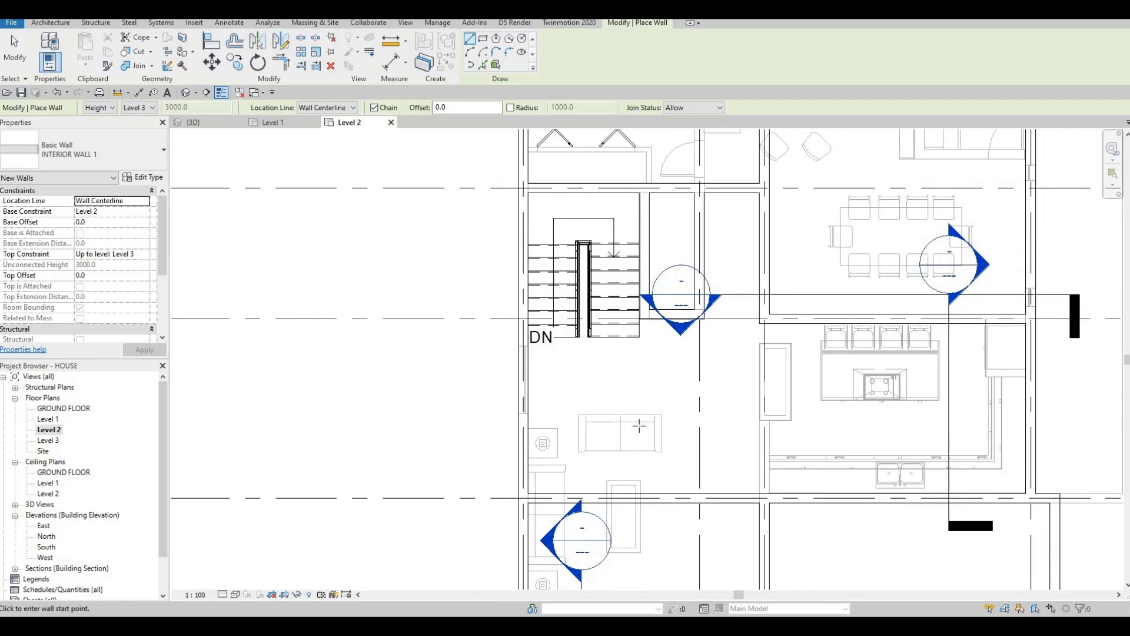
left_click(697, 493)
key("c")
key("s")
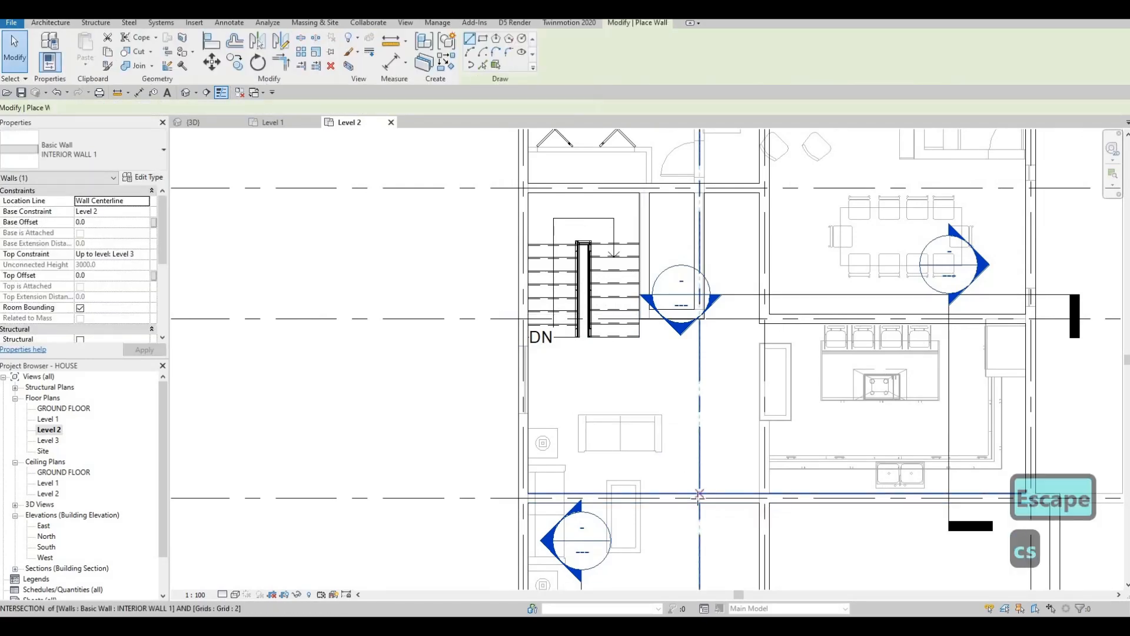
left_click(700, 497)
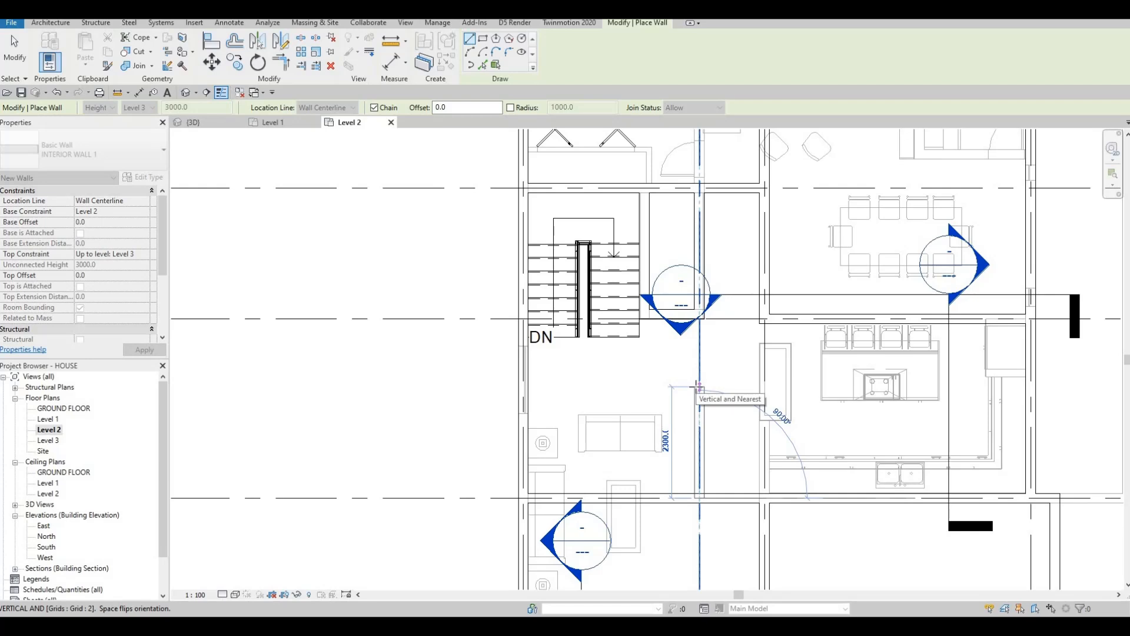
left_click(688, 390)
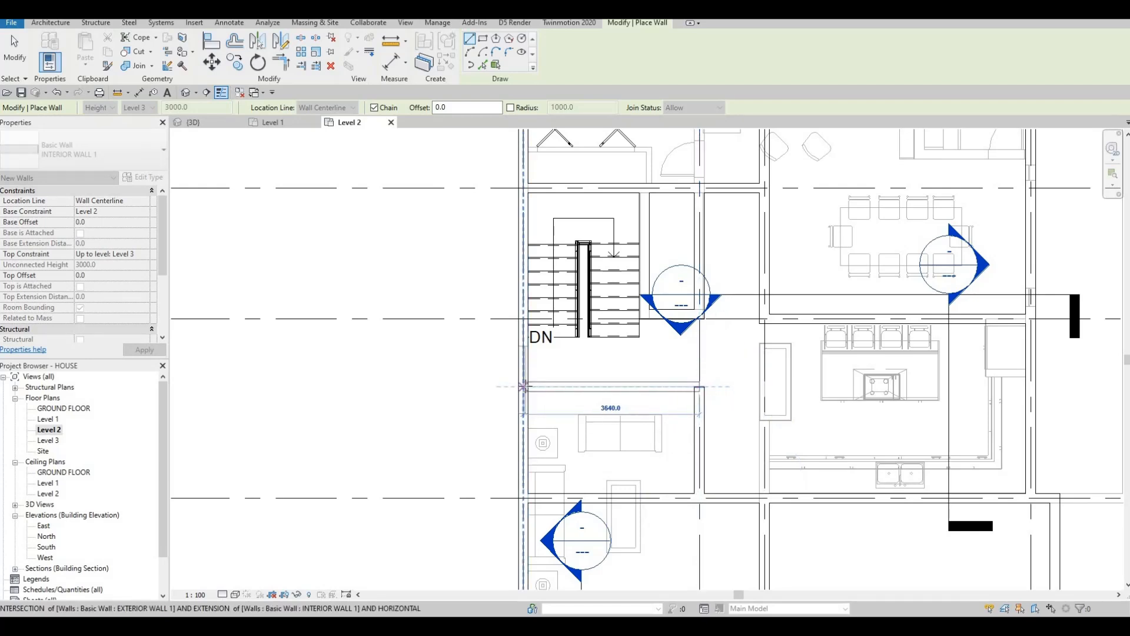
key("Escape")
key("Escape")
key("Escape")
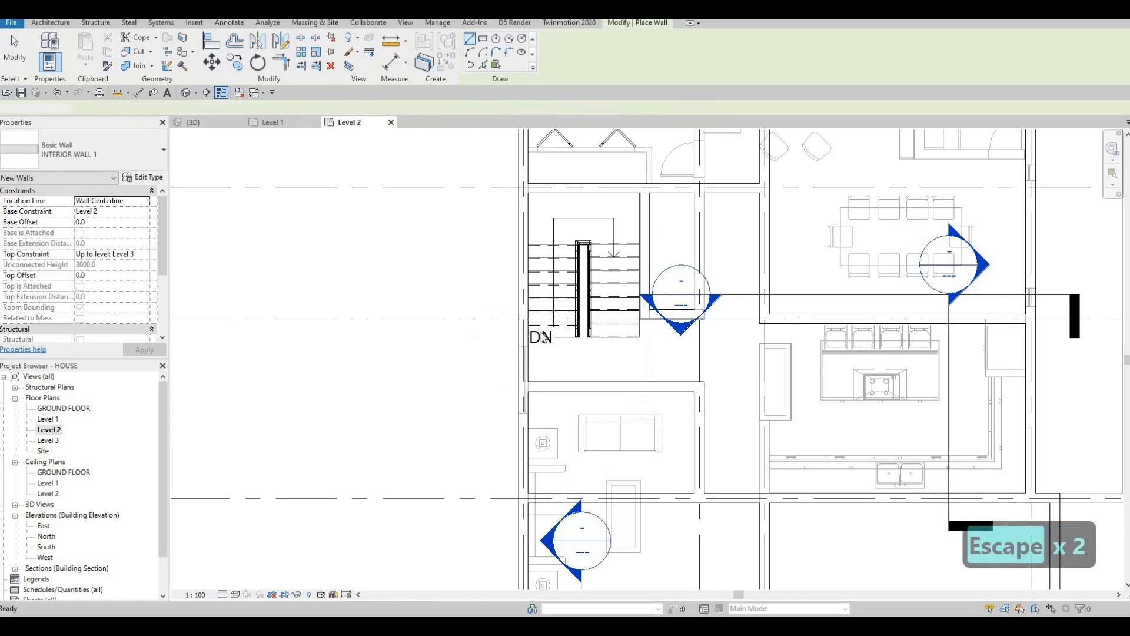
Set the Level 2 plan's underlay base level to None.
scroll(618, 363, "down", 4)
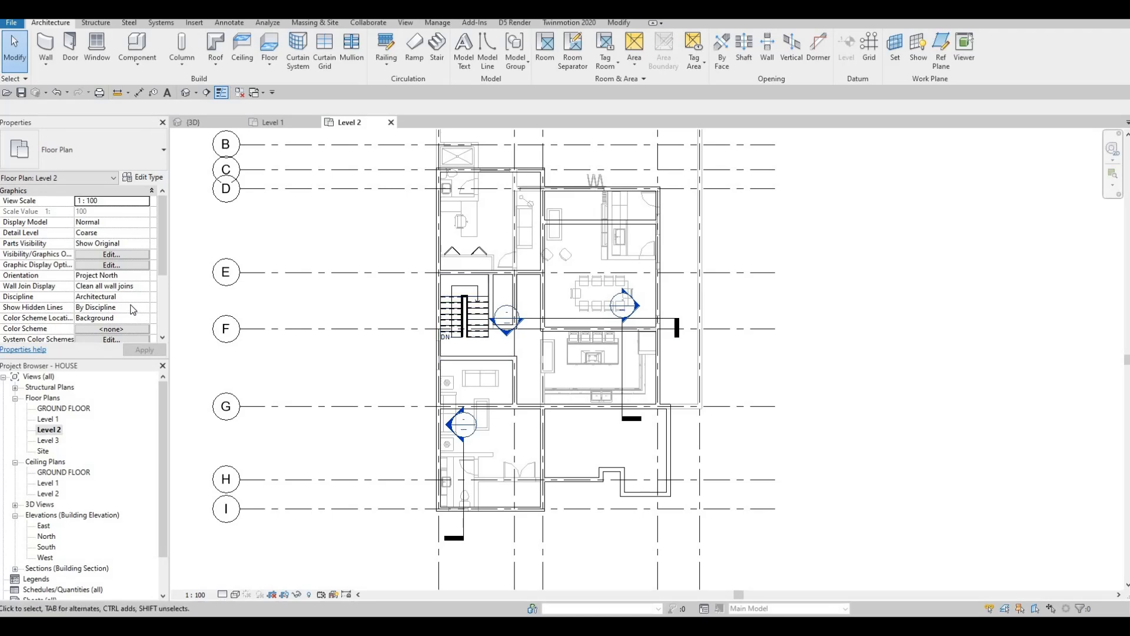
scroll(118, 304, "down", 4)
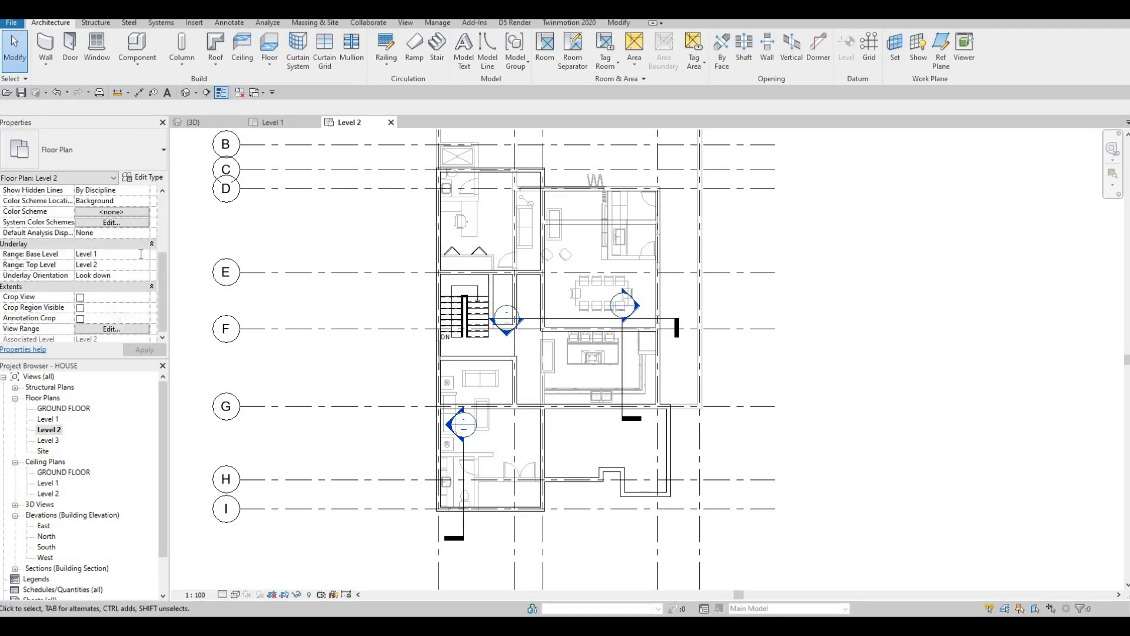
left_click(144, 254)
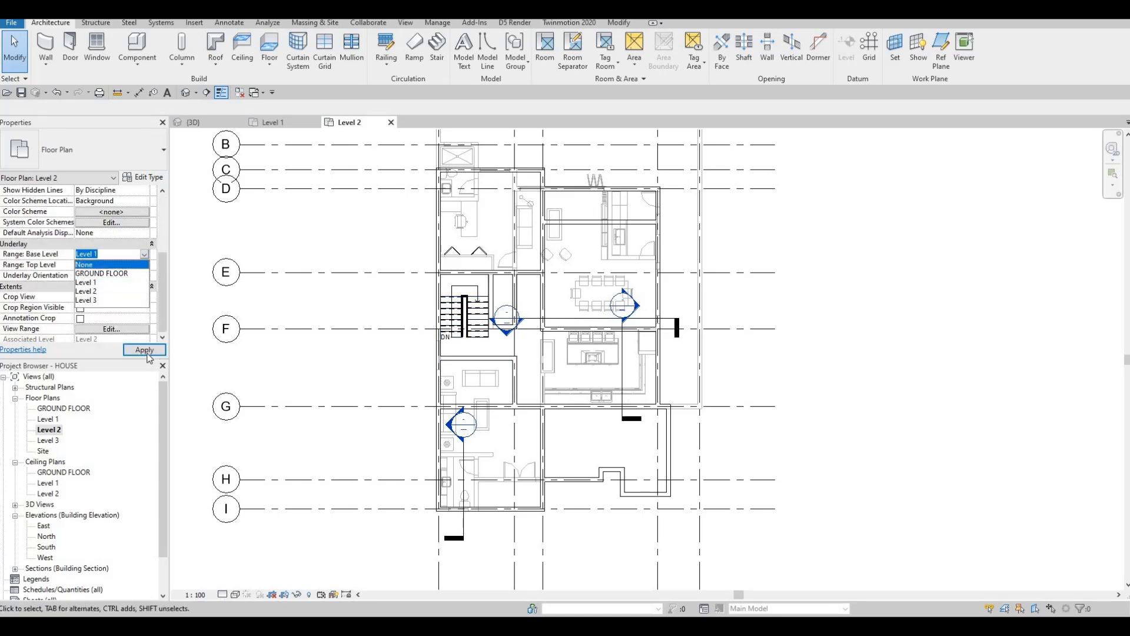
left_click(88, 263)
key("Escape")
key("Escape")
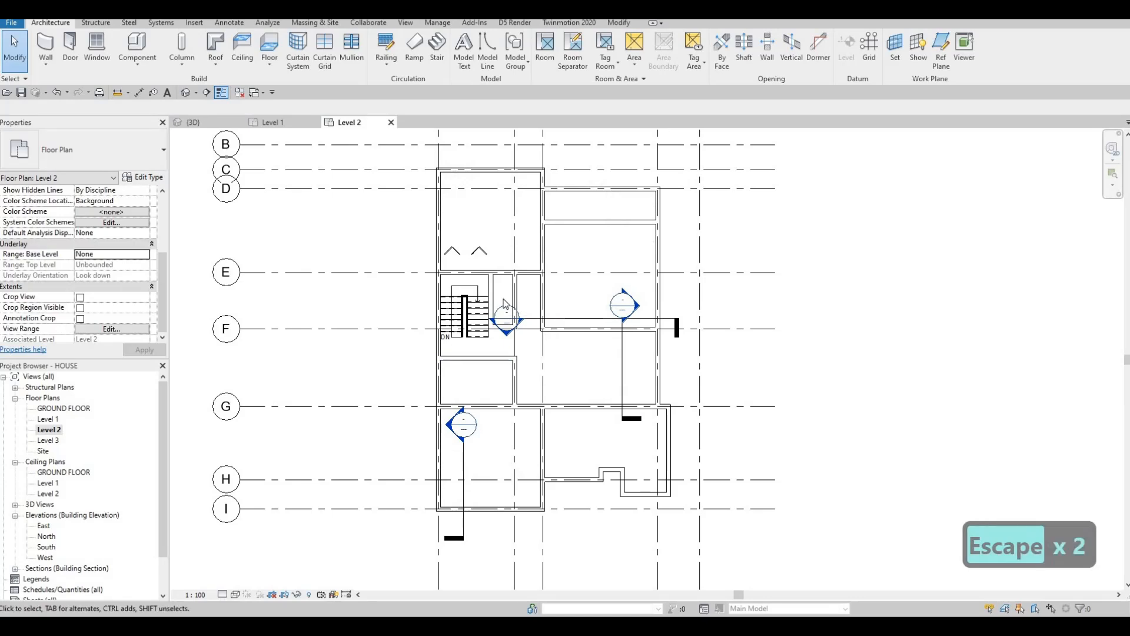
middle_click_drag(532, 360, 484, 307)
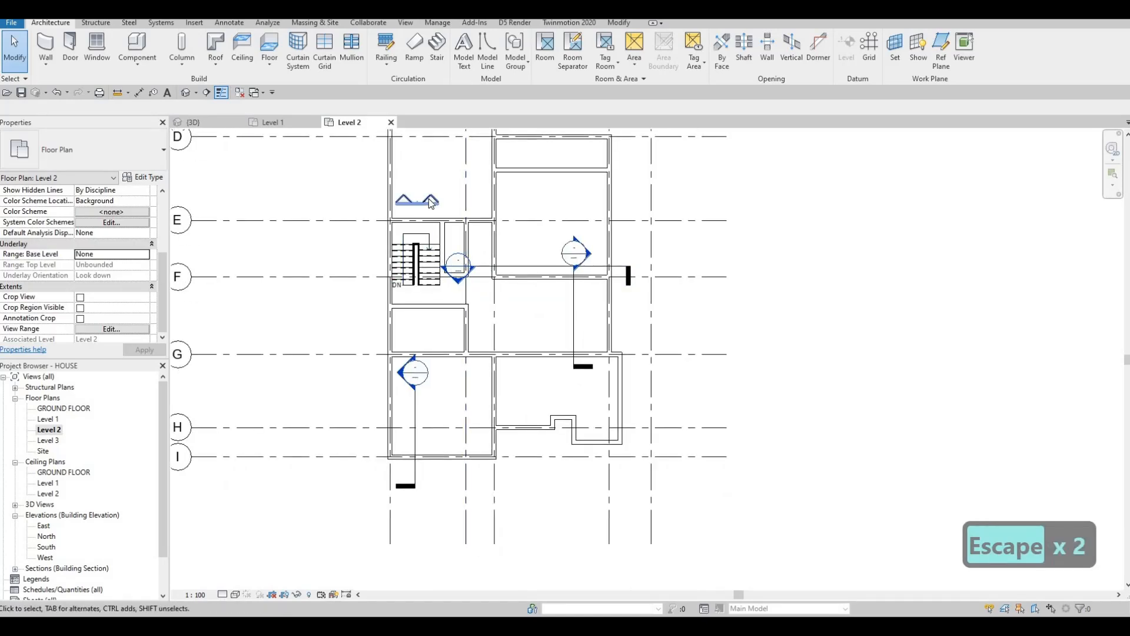
Check the level constraint of the BIFOLD CLOSET door above the stair.
left_click(409, 201)
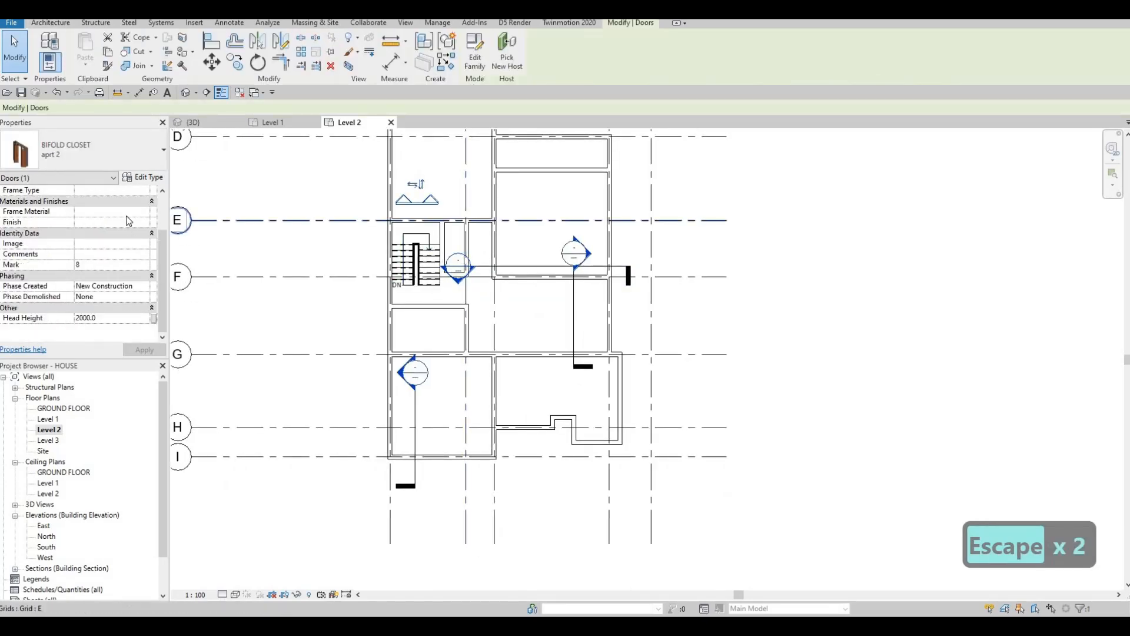
scroll(127, 217, "up", 2)
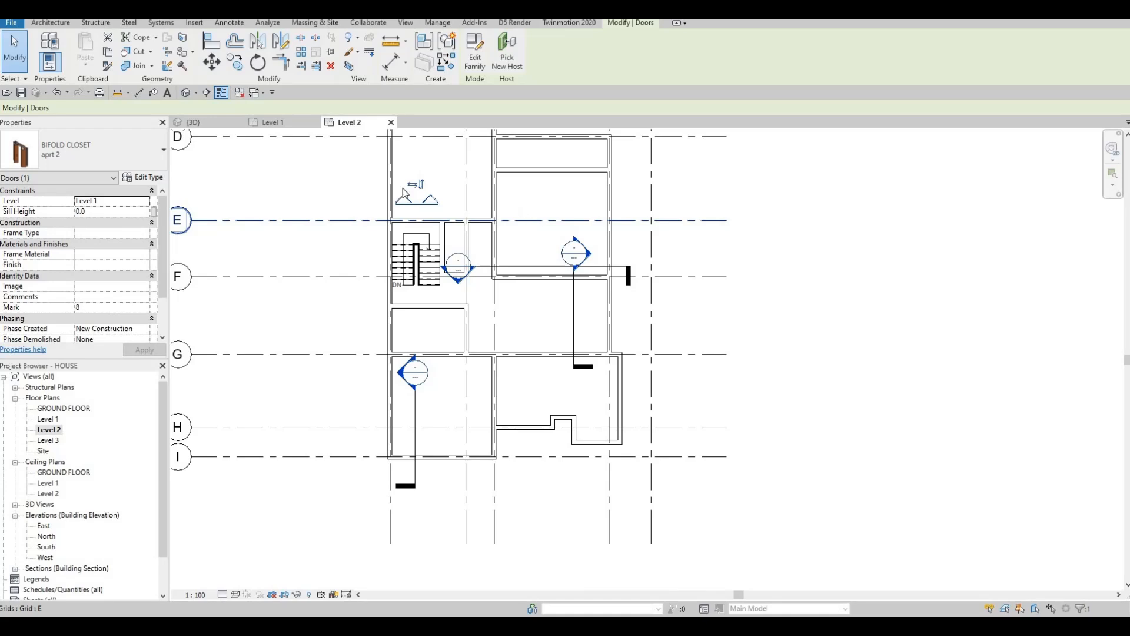
key("Escape")
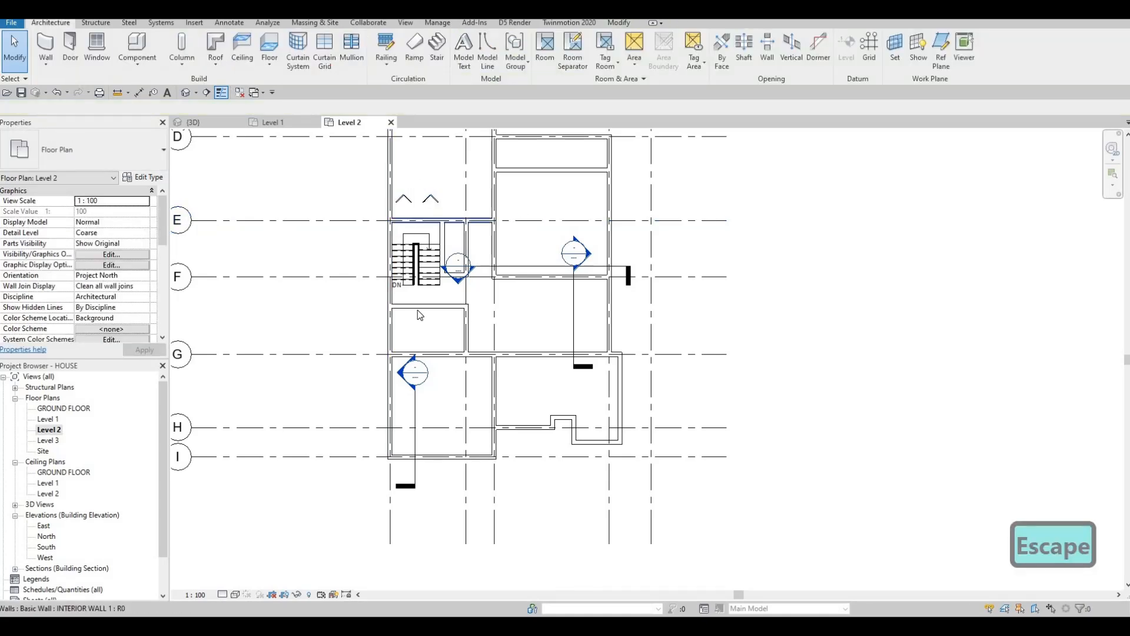
key("Escape")
Examine the Level 2 wall layout from the grid C rooms down to grid I.
scroll(474, 335, "down", 1)
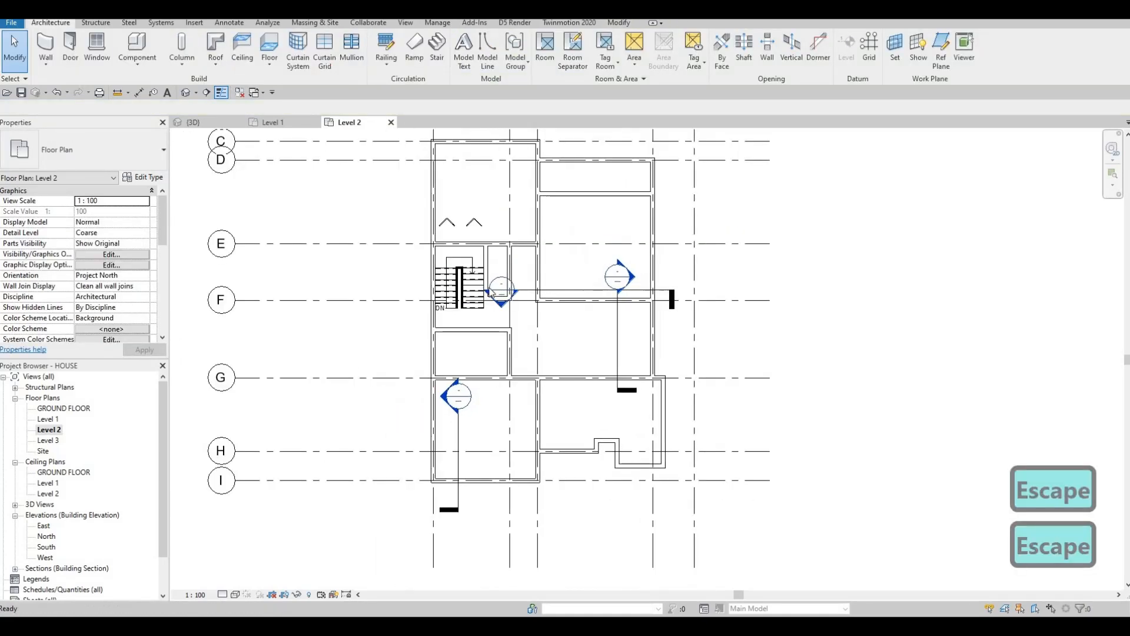
scroll(535, 329, "down", 2)
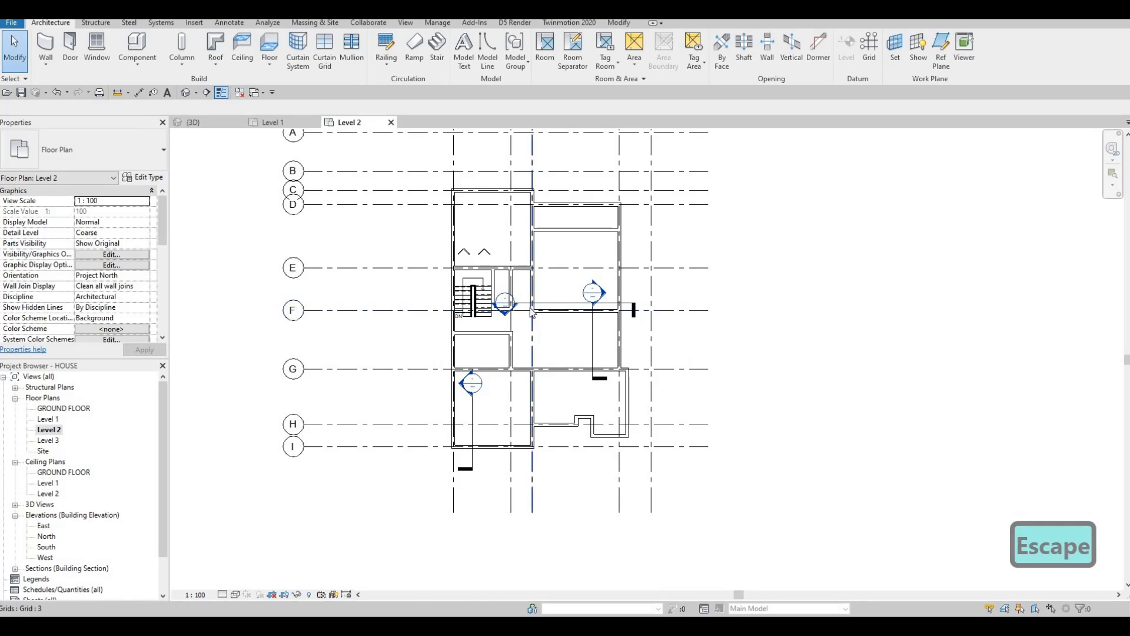
scroll(537, 348, "down", 1)
key("F1")
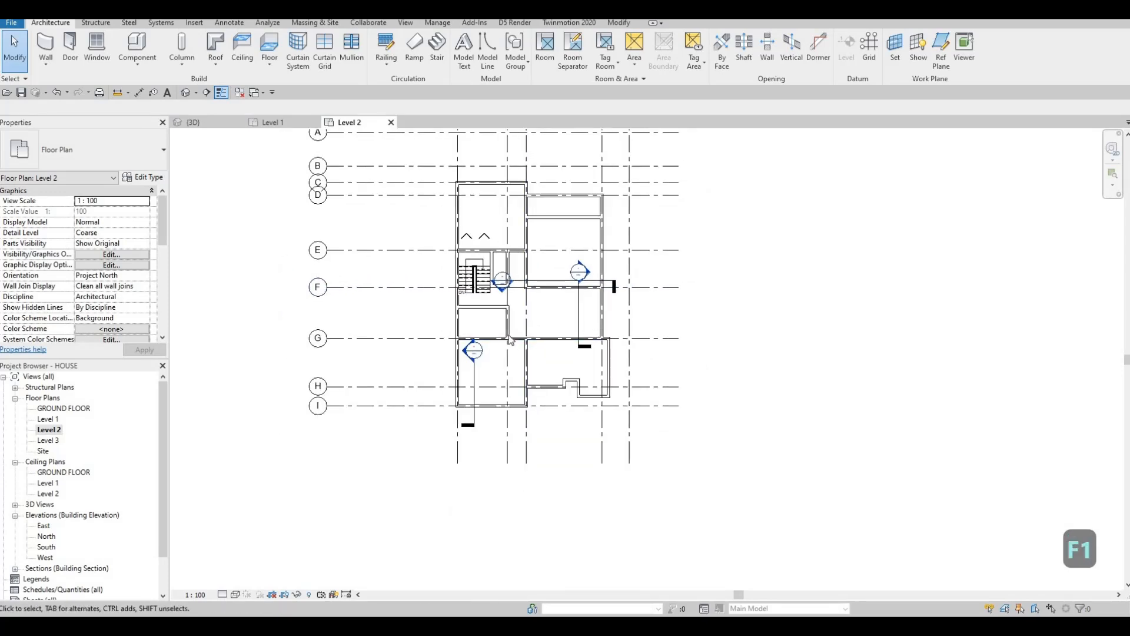
scroll(508, 341, "up", 1)
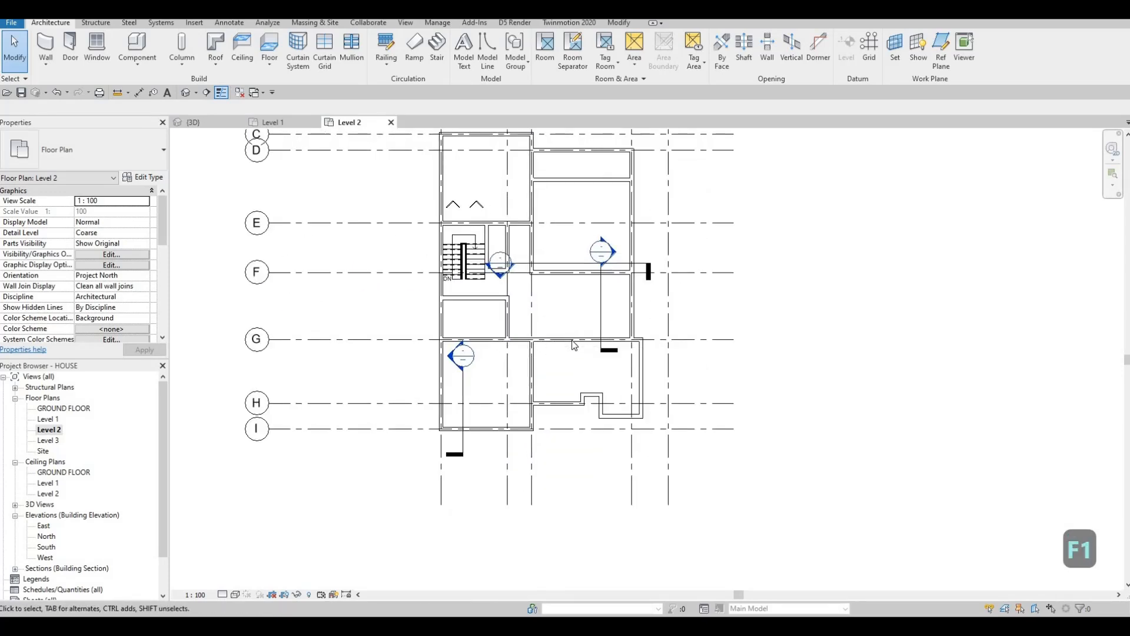
middle_click_drag(572, 341, 619, 291)
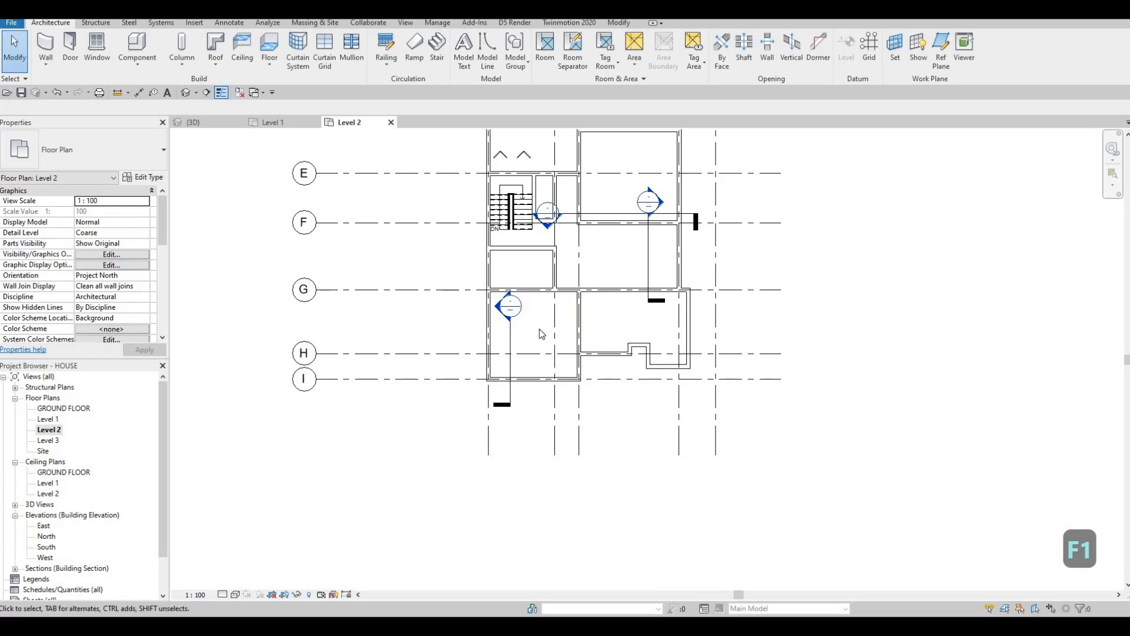
middle_click_drag(549, 317, 536, 358)
scroll(533, 353, "down", 2)
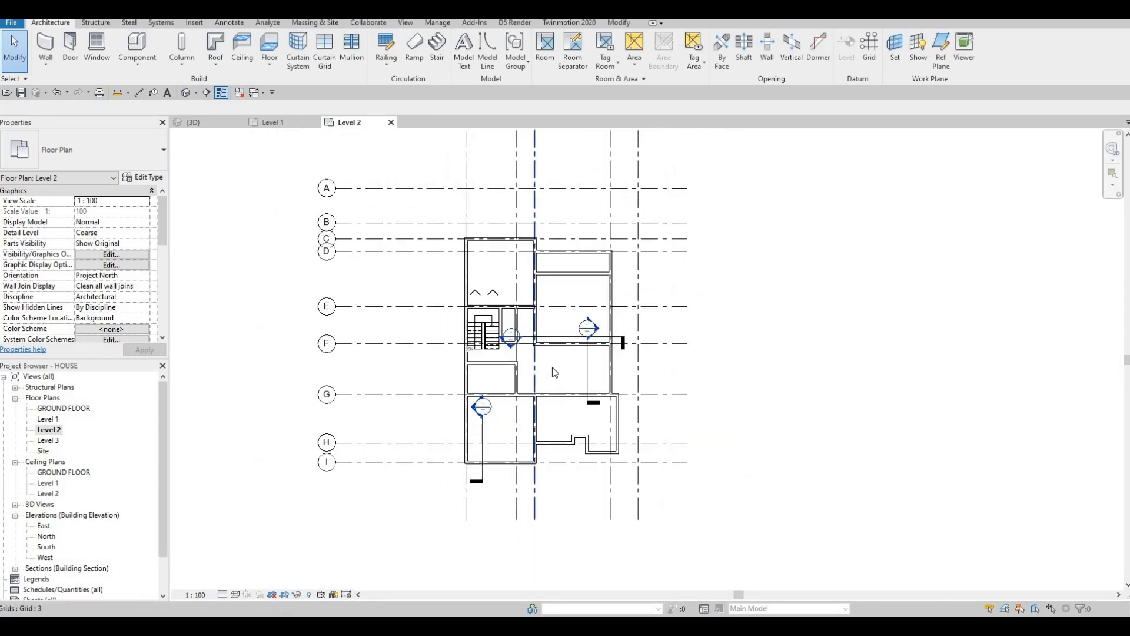
scroll(552, 371, "up", 2)
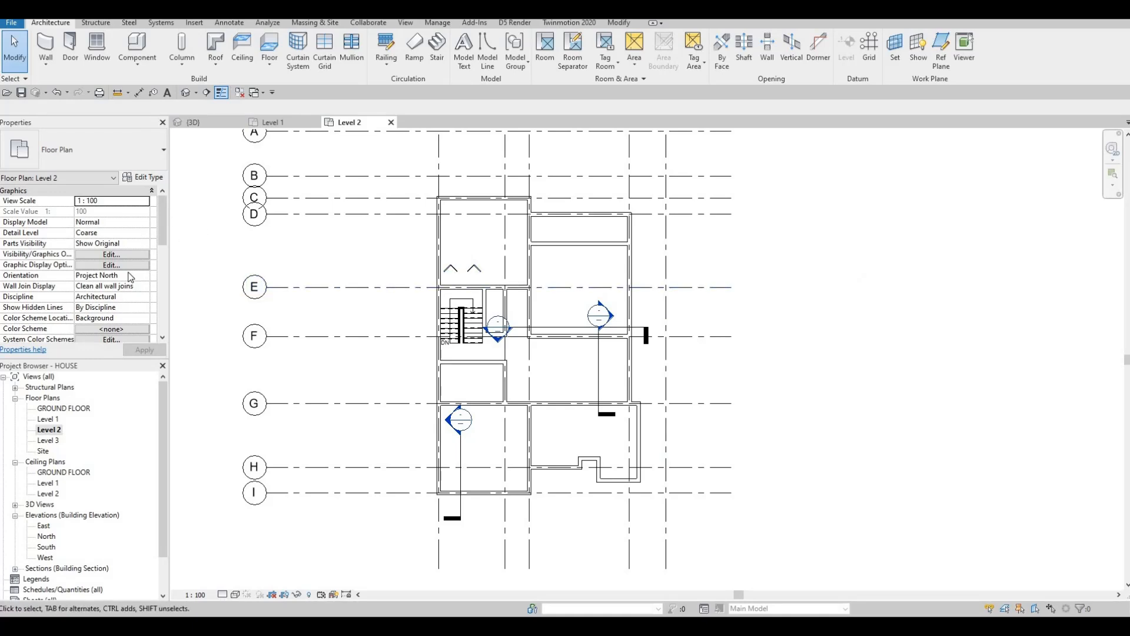
Set the Level 2 plan's underlay base level to Level 1.
scroll(128, 271, "down", 5)
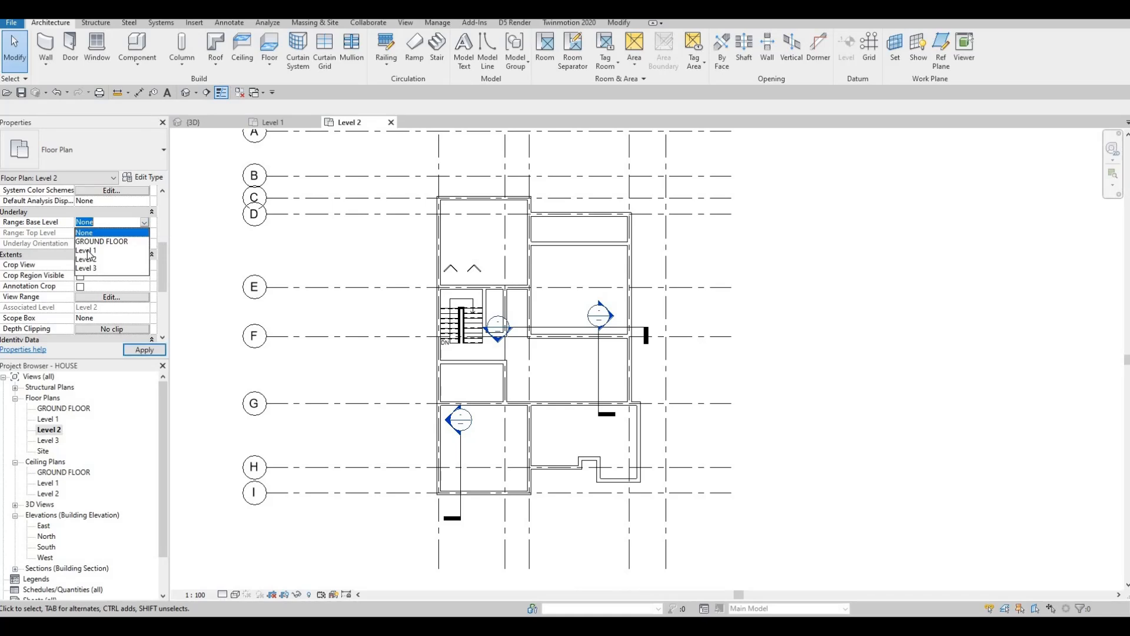
left_click(86, 250)
left_click(132, 352)
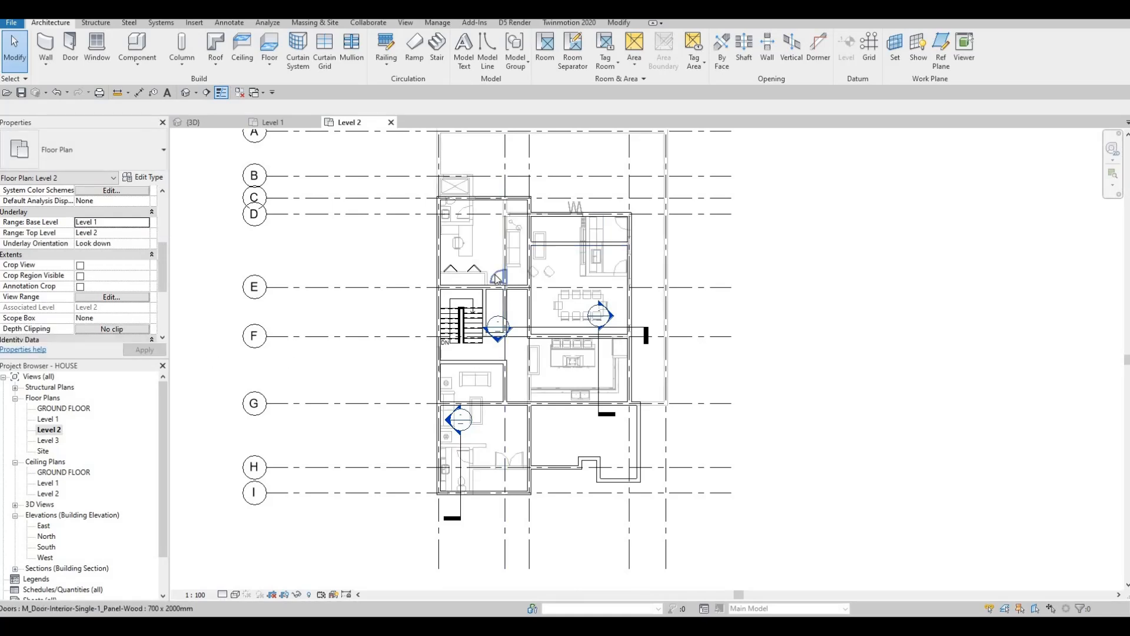
key("Escape")
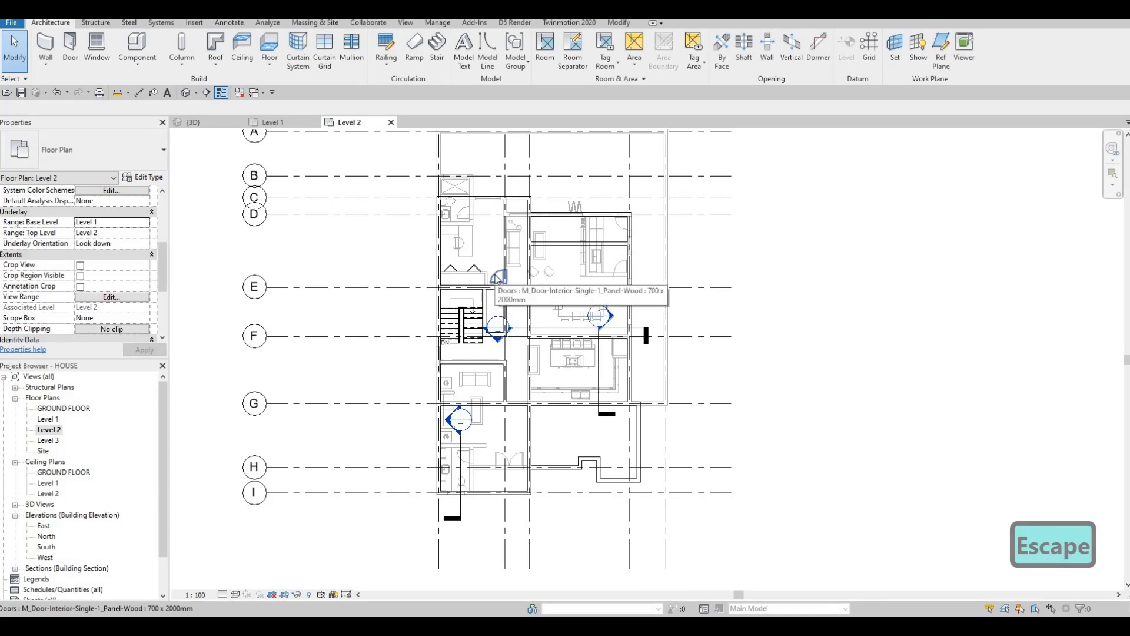
Place a door similar to the underlay's 700 x 2000mm interior door in the grid G wall, 743 mm from grid 2 and 600 mm from grid 3.
left_click(494, 275)
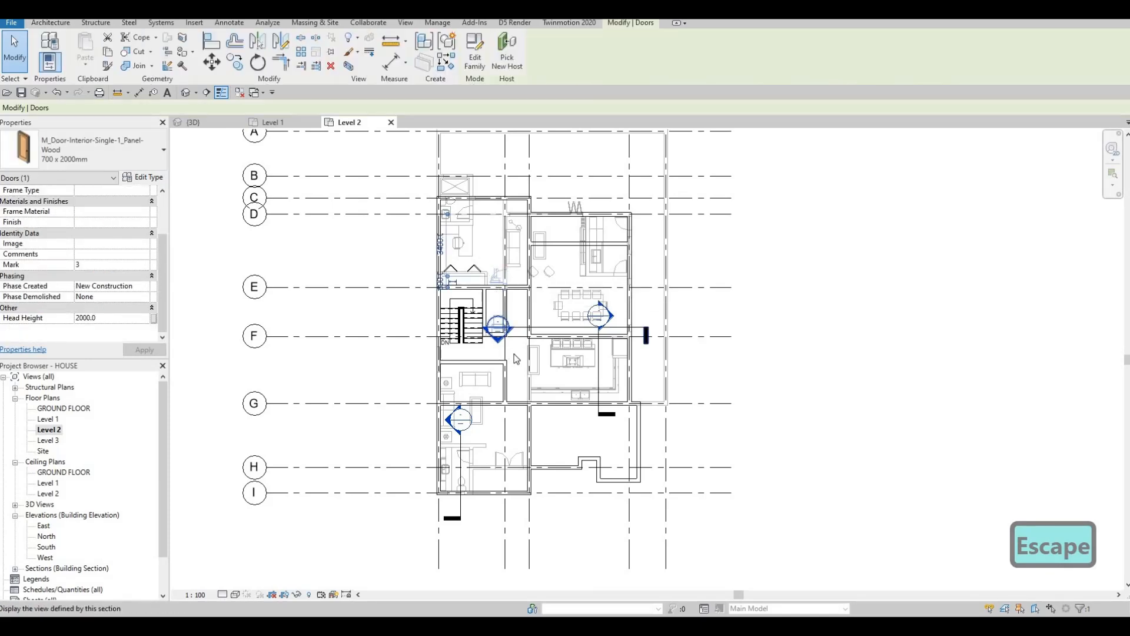
key("c")
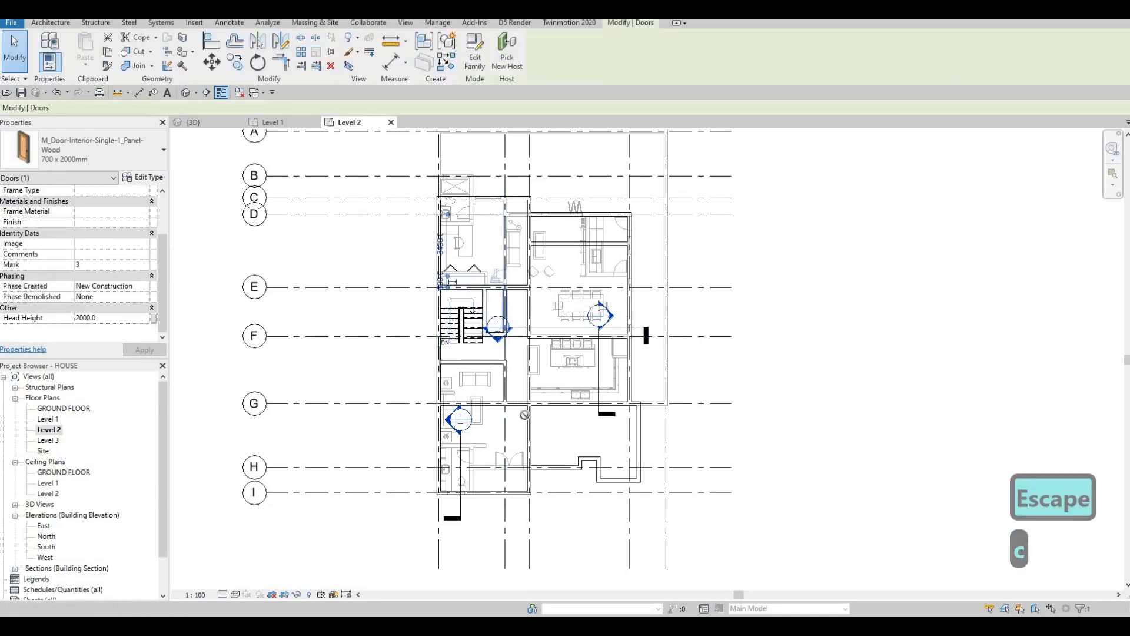
key("s")
scroll(504, 387, "up", 6)
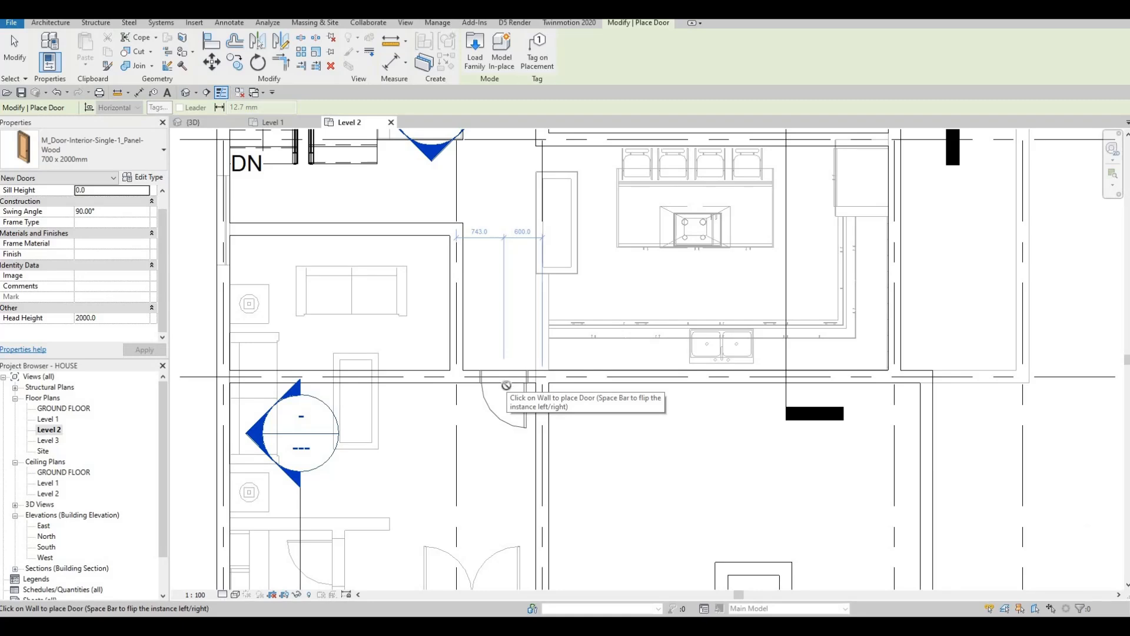
left_click(506, 386)
Place a flipped 700 x 2000mm door in the grid 3 wall between grids E and F, about 600 mm from grid F.
scroll(518, 318, "down", 3)
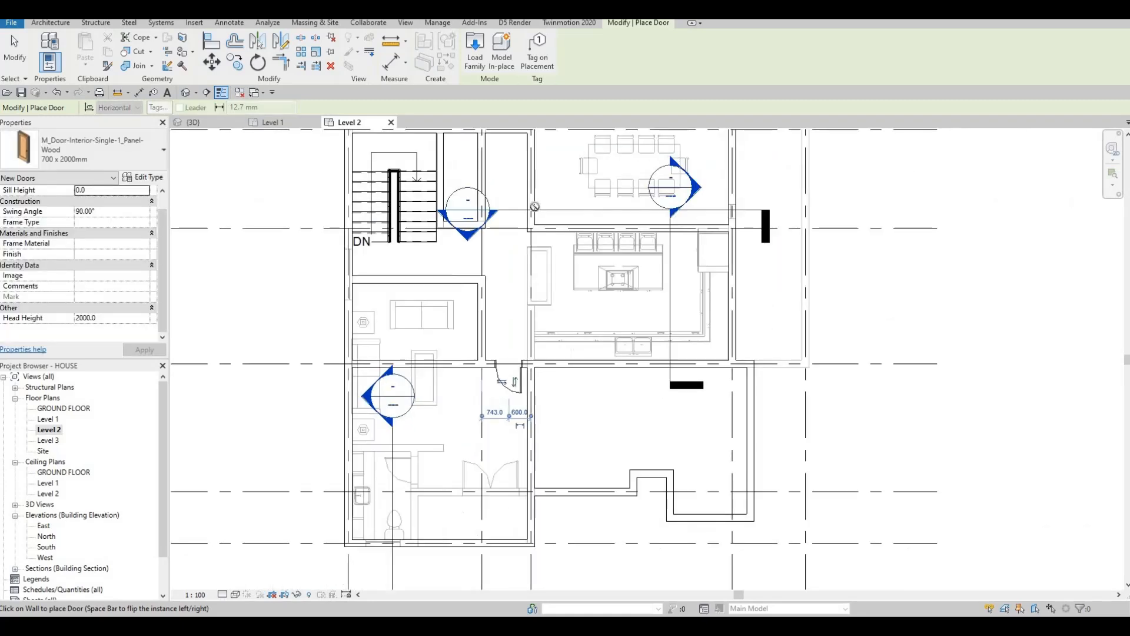
scroll(534, 206, "up", 2)
key("space")
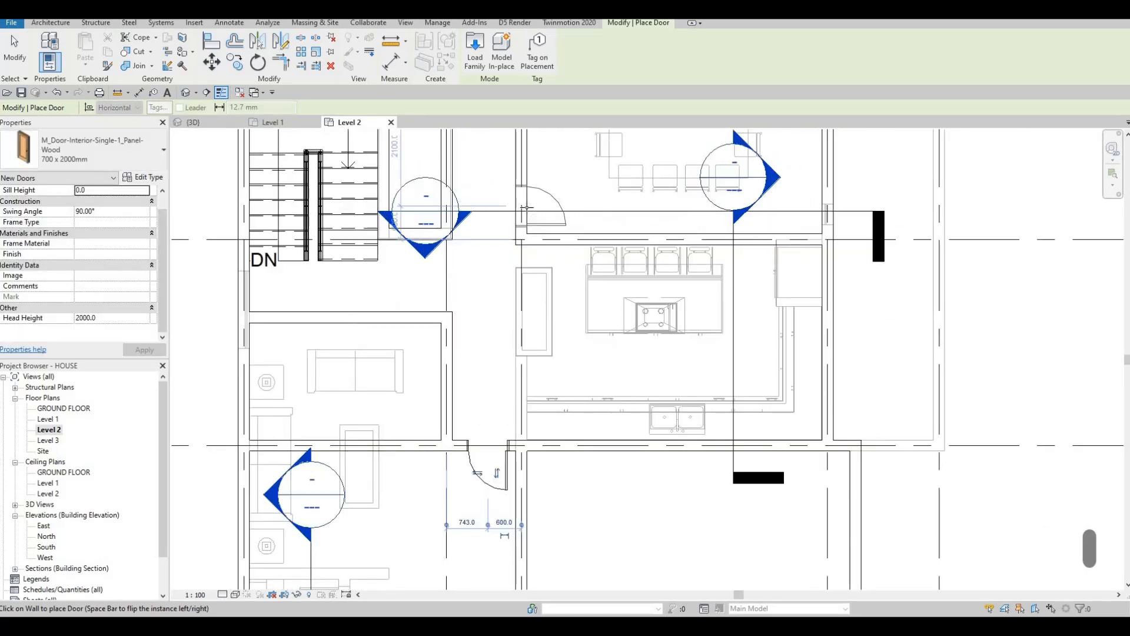
left_click(526, 208)
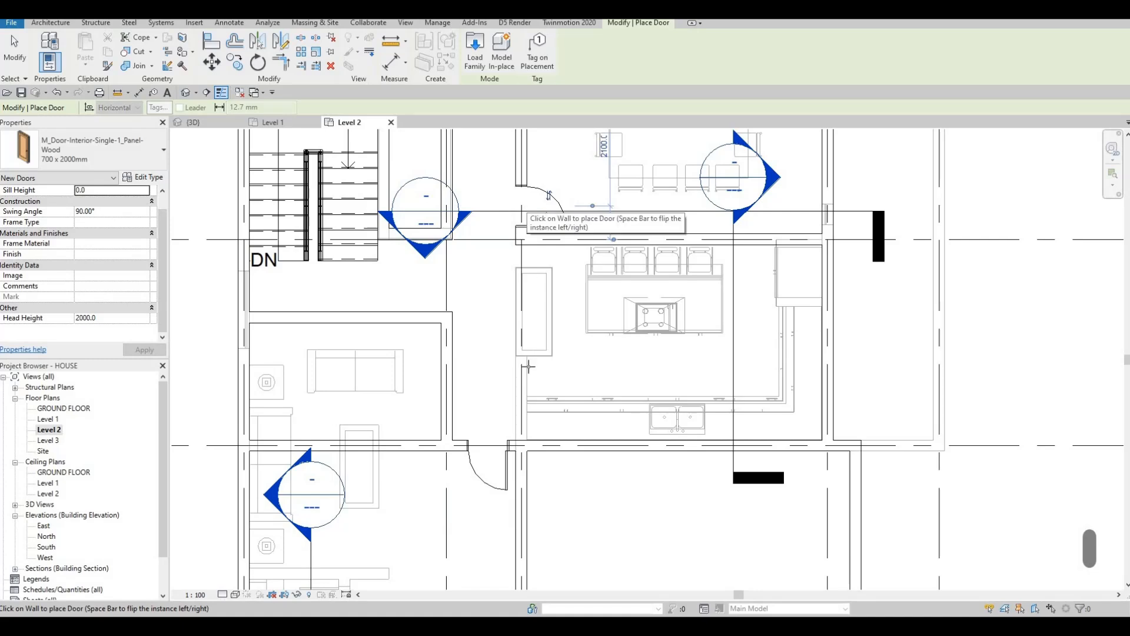
Place a 700 x 2000mm door in the grid 3 wall, 2300 mm from grid G and 1200 mm from grid H.
scroll(557, 288, "down", 2)
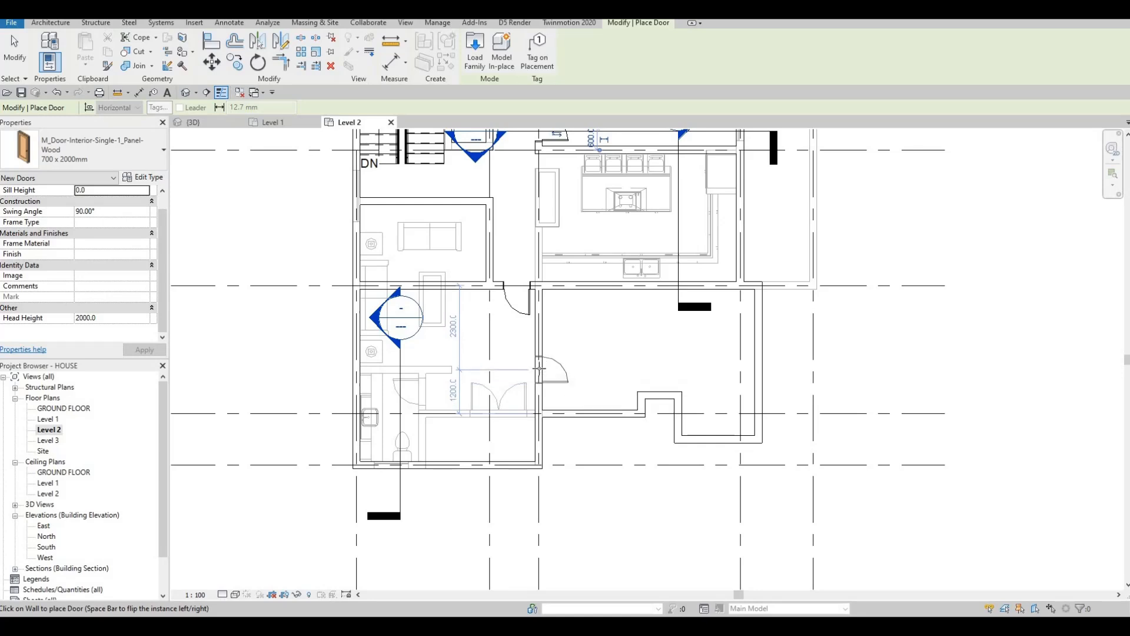
left_click(539, 358)
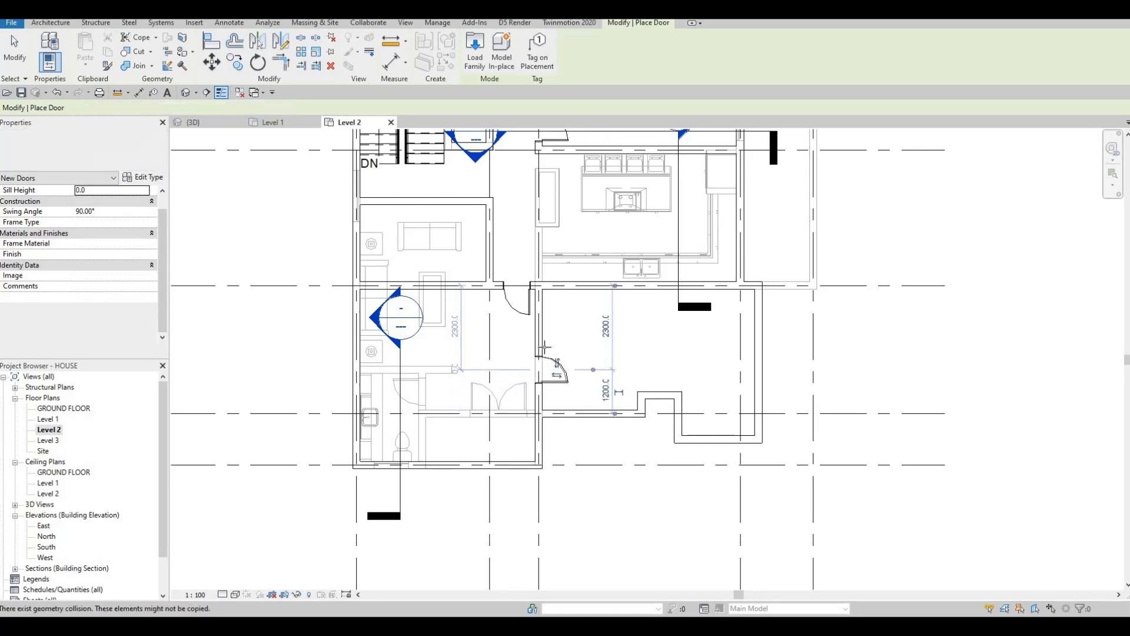
scroll(547, 295, "down", 2)
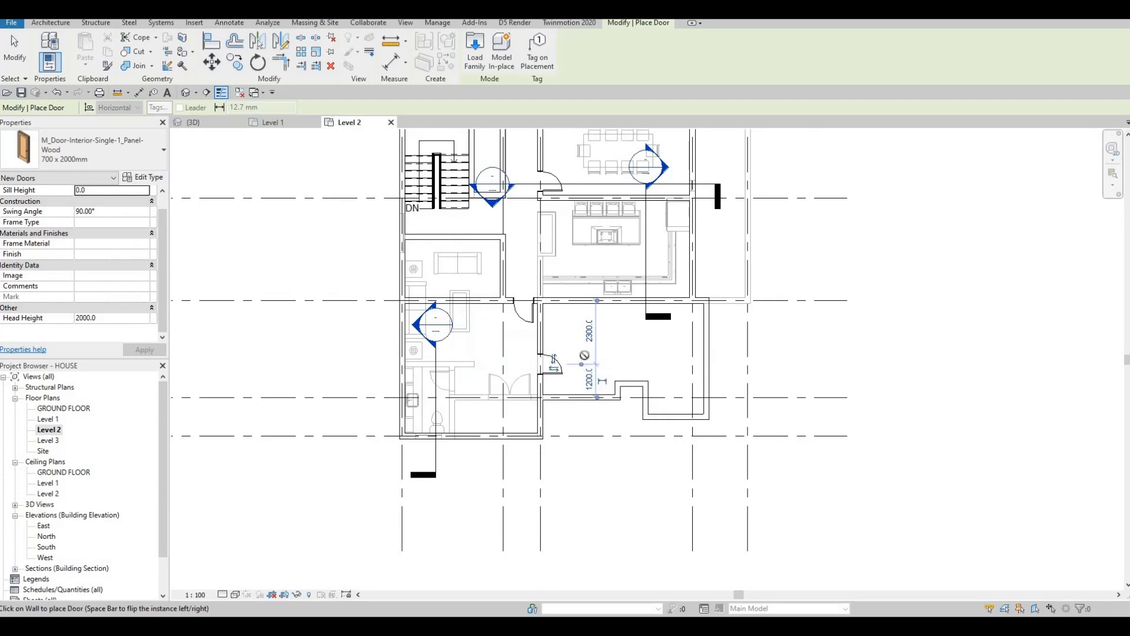
middle_click_drag(556, 393, 561, 434)
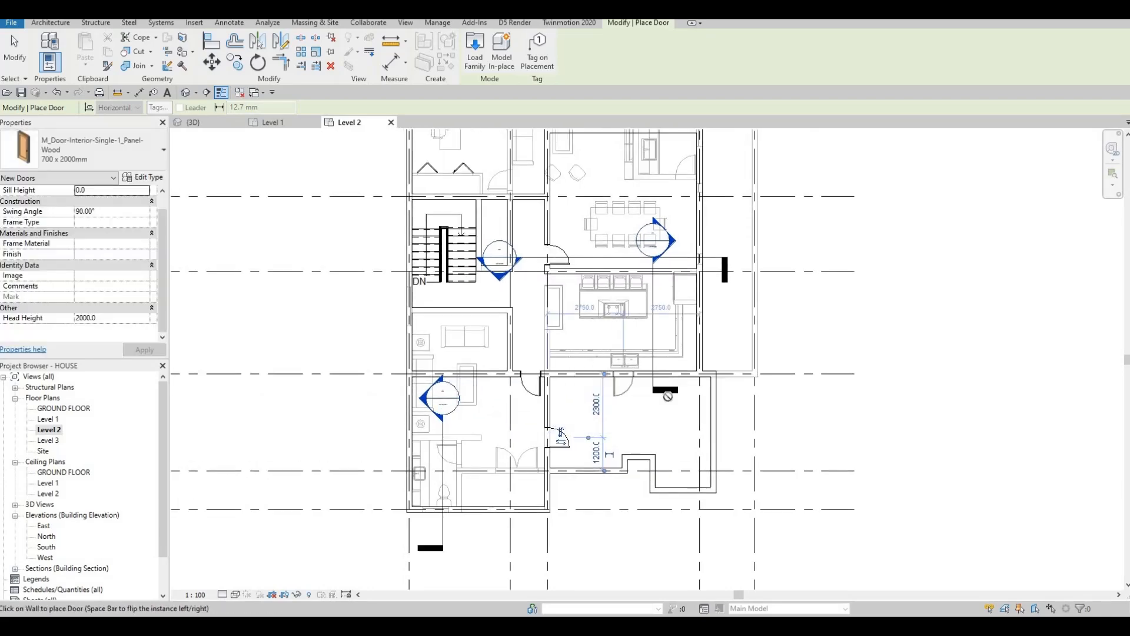
scroll(660, 467, "up", 1)
key("Escape")
key("Escape")
key("Escape")
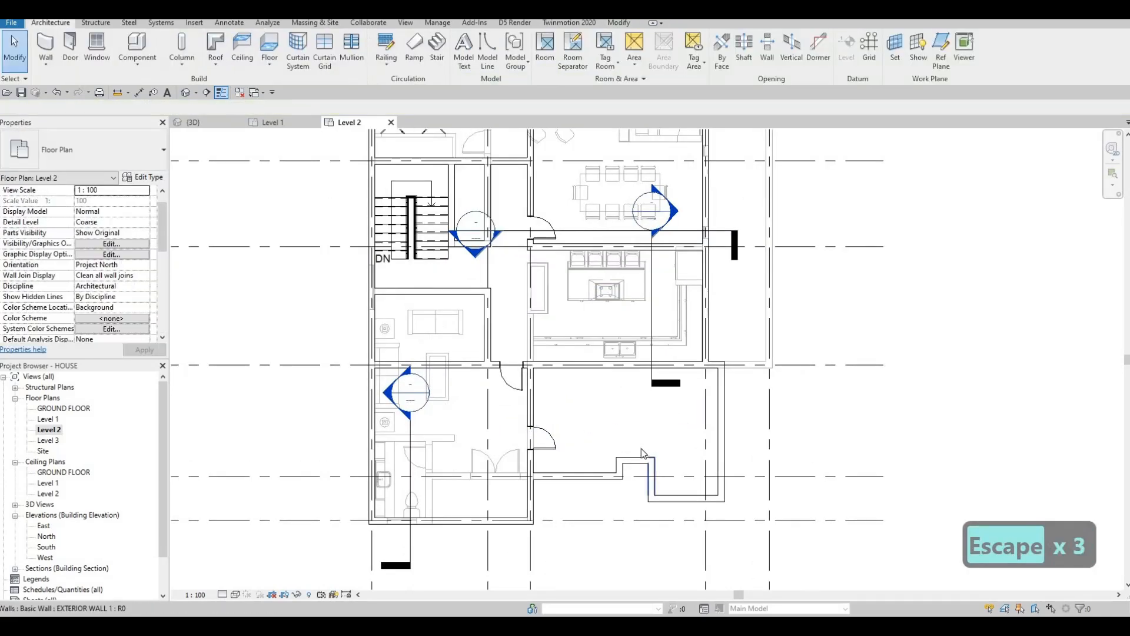
Draw an INTERIOR WALL 1 about 3000 mm long from the exterior wall's notch corner near grid H to the grid G wall.
left_click(600, 412)
key("Escape")
left_click(650, 447)
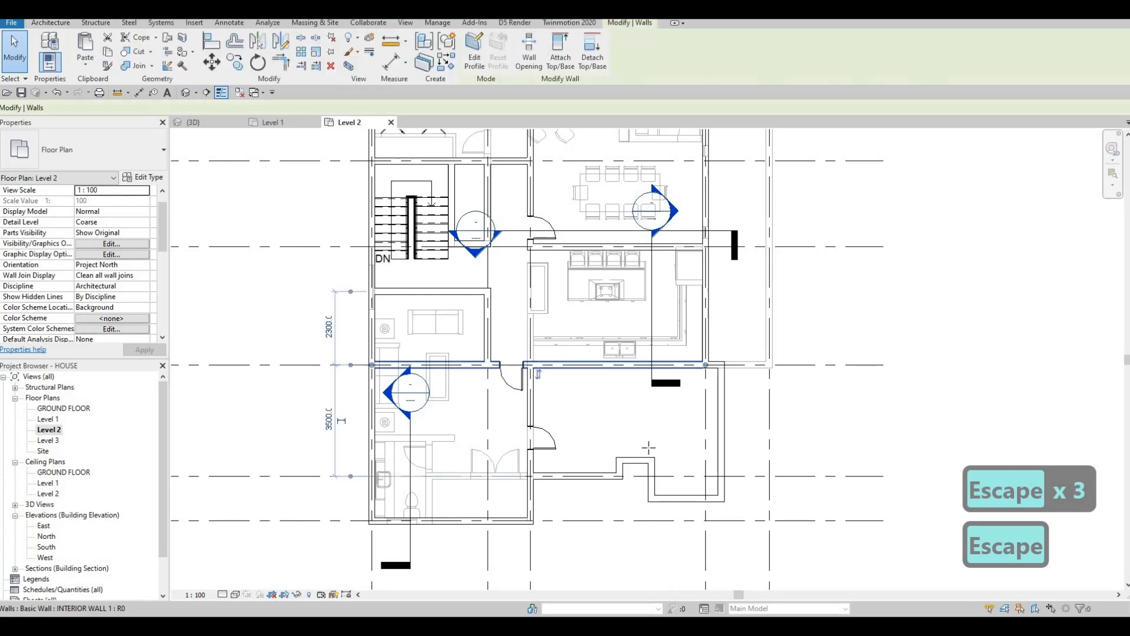
key("c")
key("s")
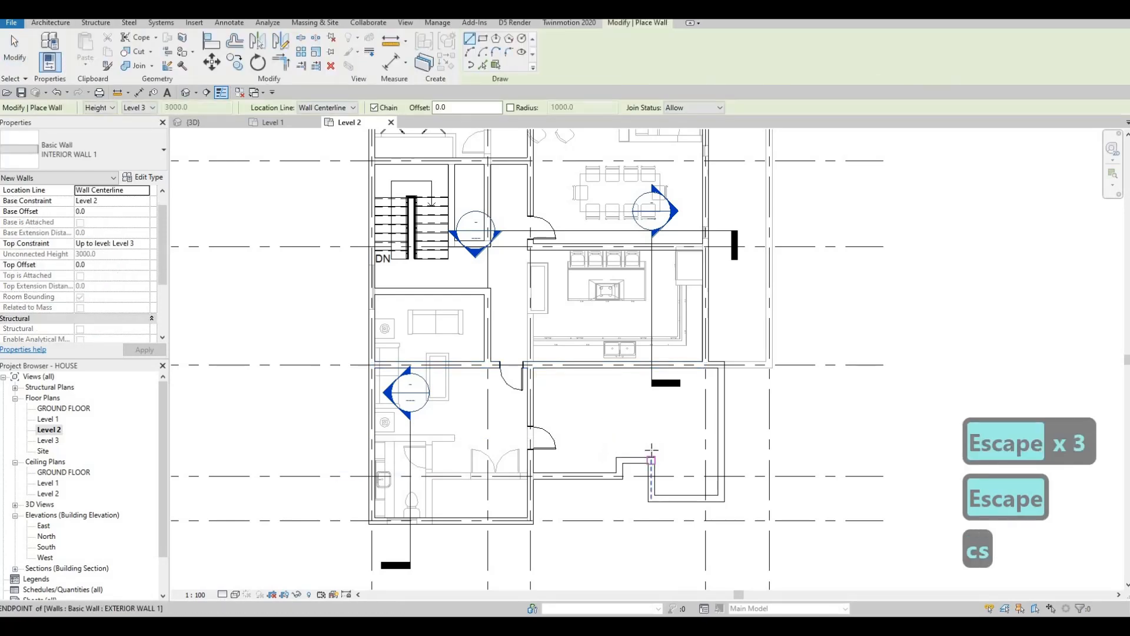
left_click(651, 460)
left_click(652, 369)
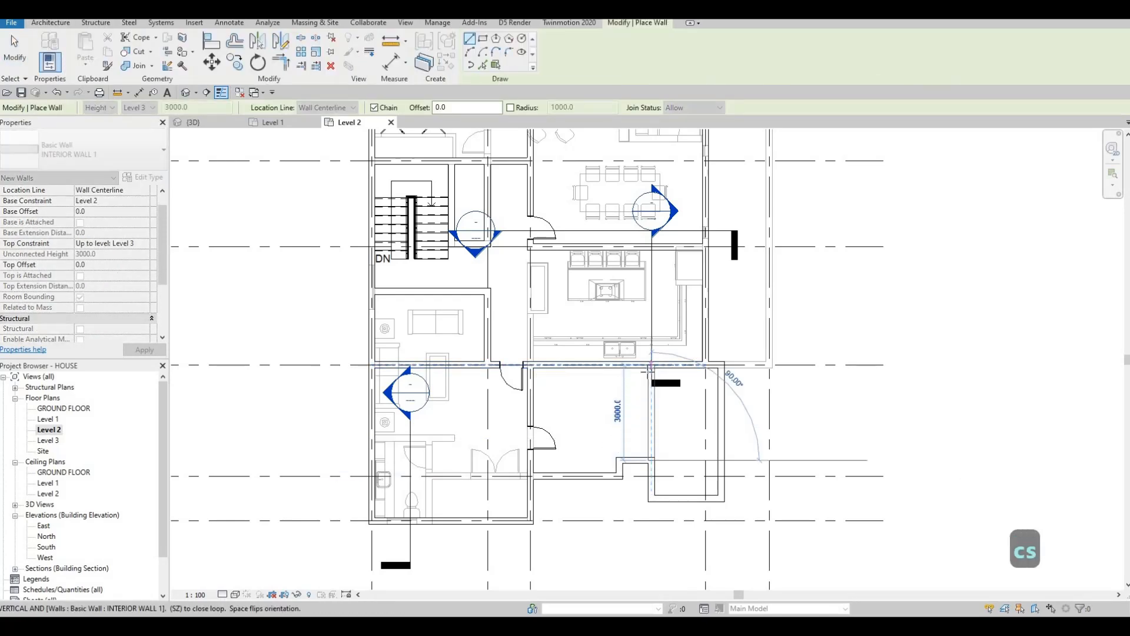
key("Escape")
key("Escape")
key("Escape")
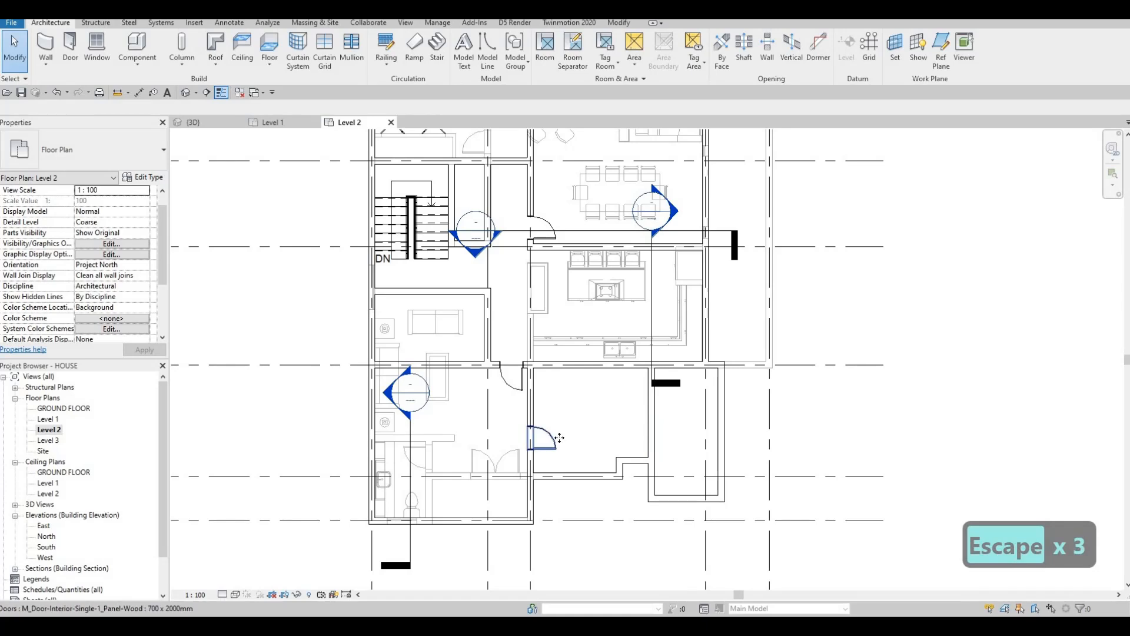
Place a similar 700 x 2000mm door near the lower end of the new interior wall, about 2500 mm from grid G.
left_click(559, 438)
key("c")
key("s")
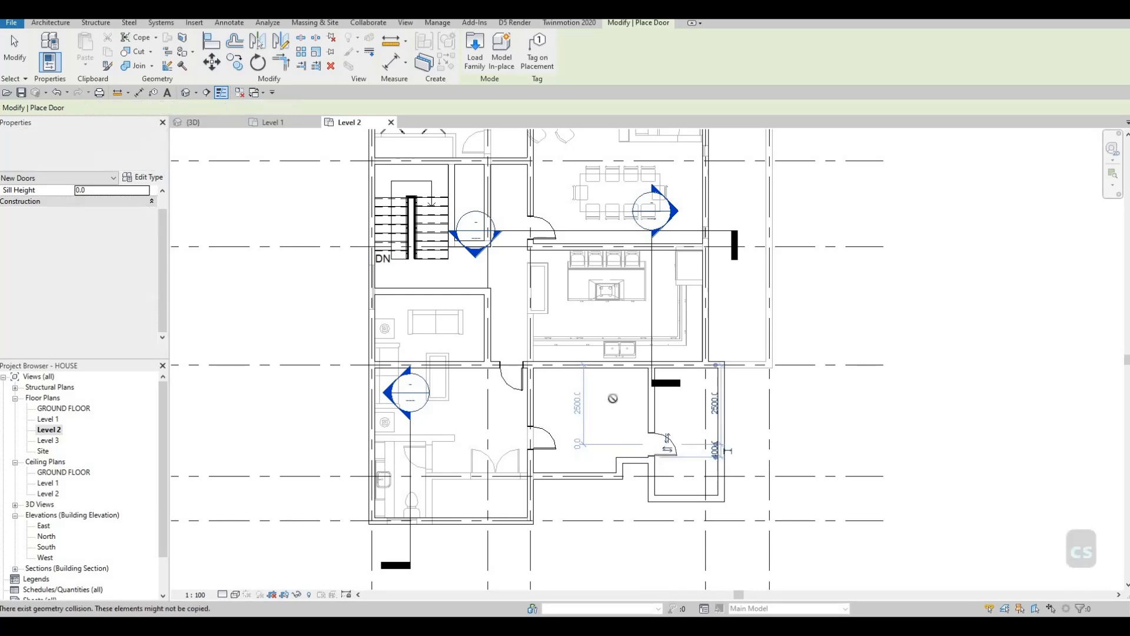
key("Escape")
Place a 700 x 2000mm door centred in the grid E wall between grids 2 and 3, 671.5 mm from each.
middle_click_drag(517, 208, 547, 289)
scroll(546, 283, "down", 1)
scroll(535, 247, "up", 1)
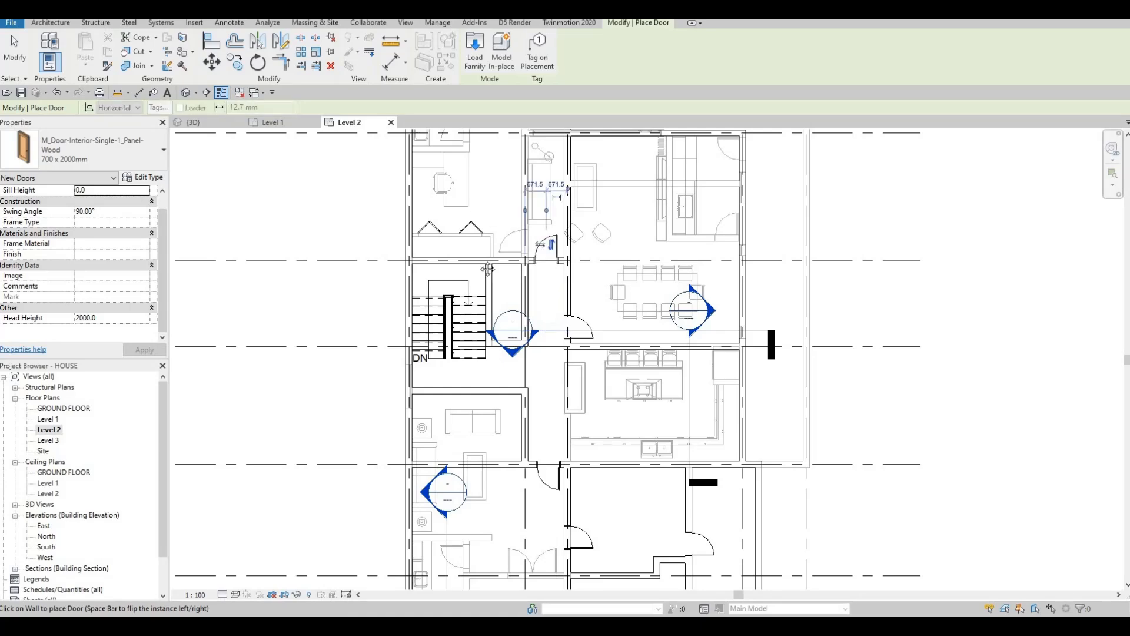
key("Escape")
middle_click_drag(420, 202, 431, 269)
scroll(432, 269, "down", 1)
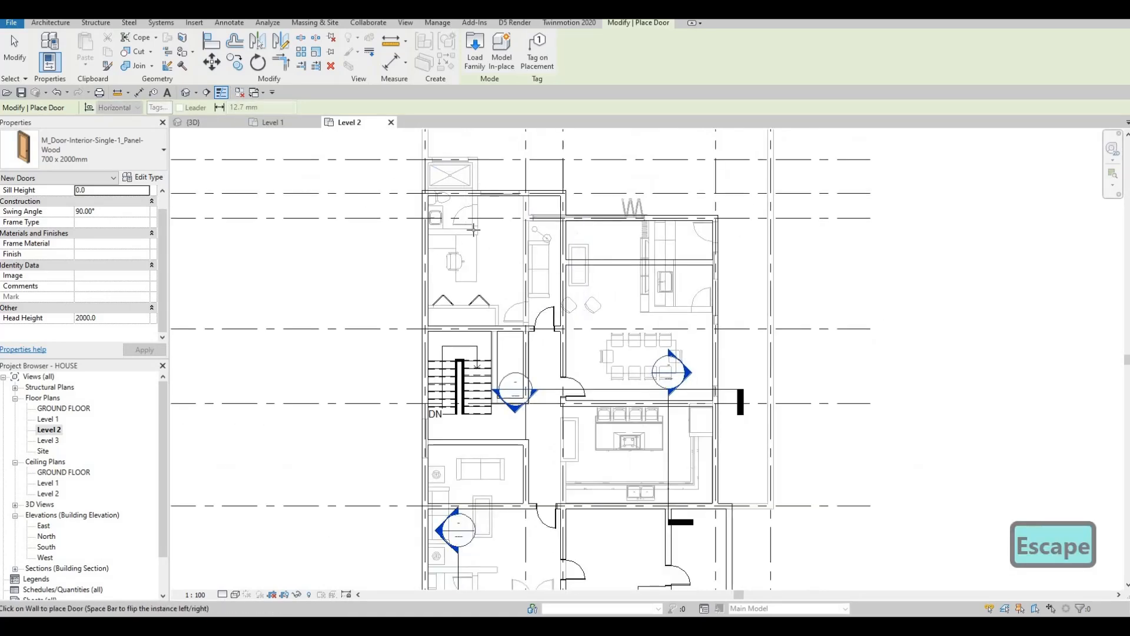
key("Escape")
key("Escape")
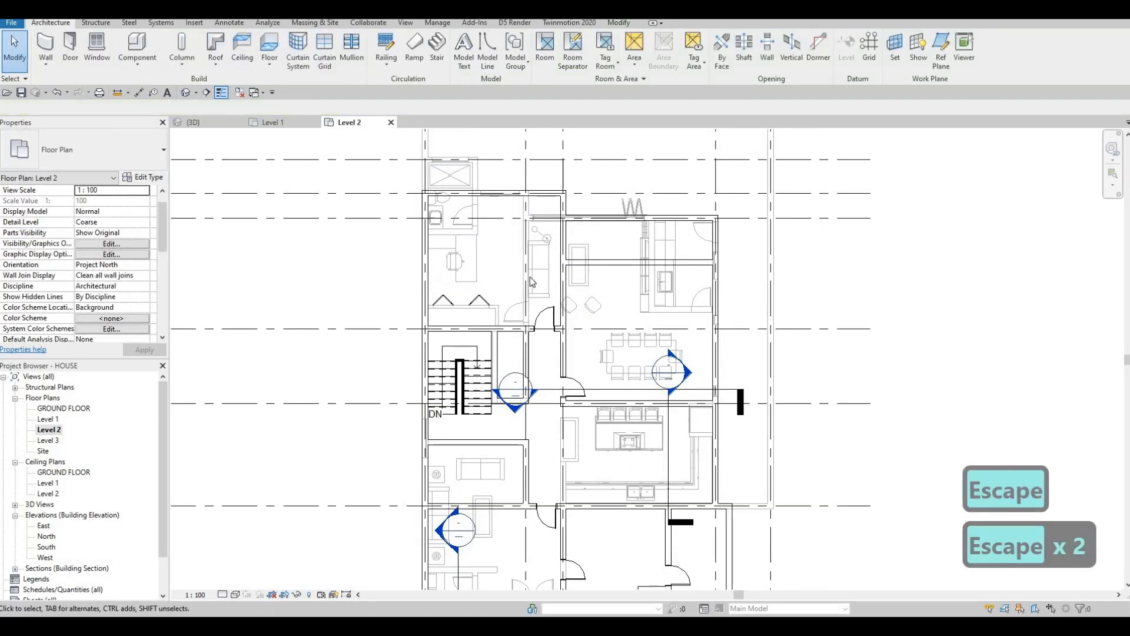
key("Escape")
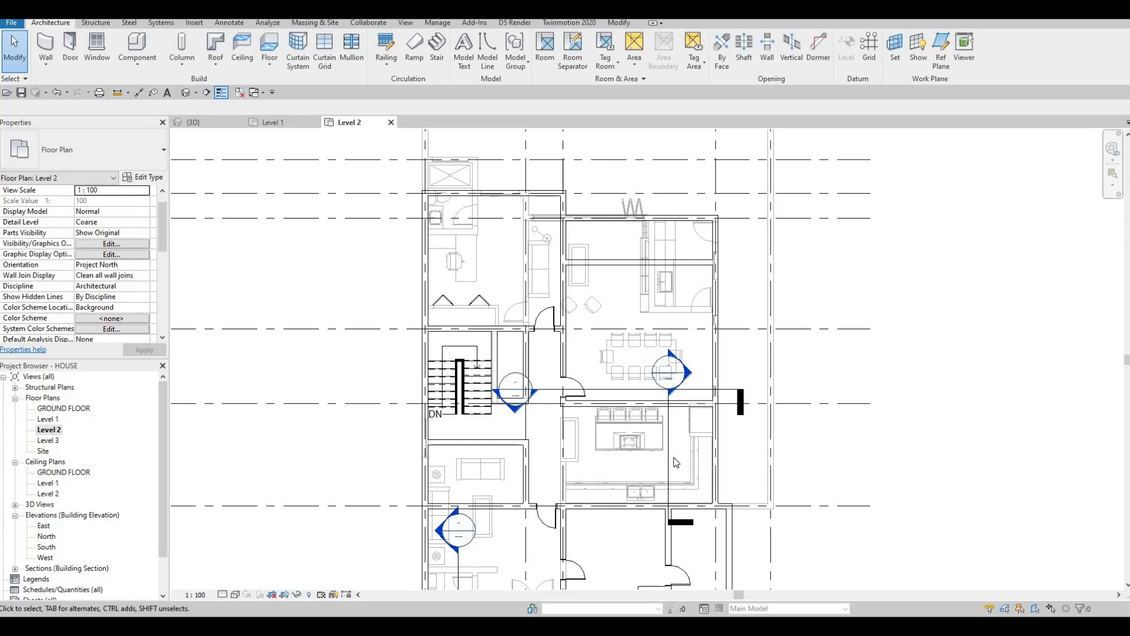
Place a similar M_Sofa-Corbu Sofa 2 horizontally against the lower wall of the room over the kitchen underlay, 1900 mm from its left wall.
key("Escape")
key("Escape")
left_click(539, 267)
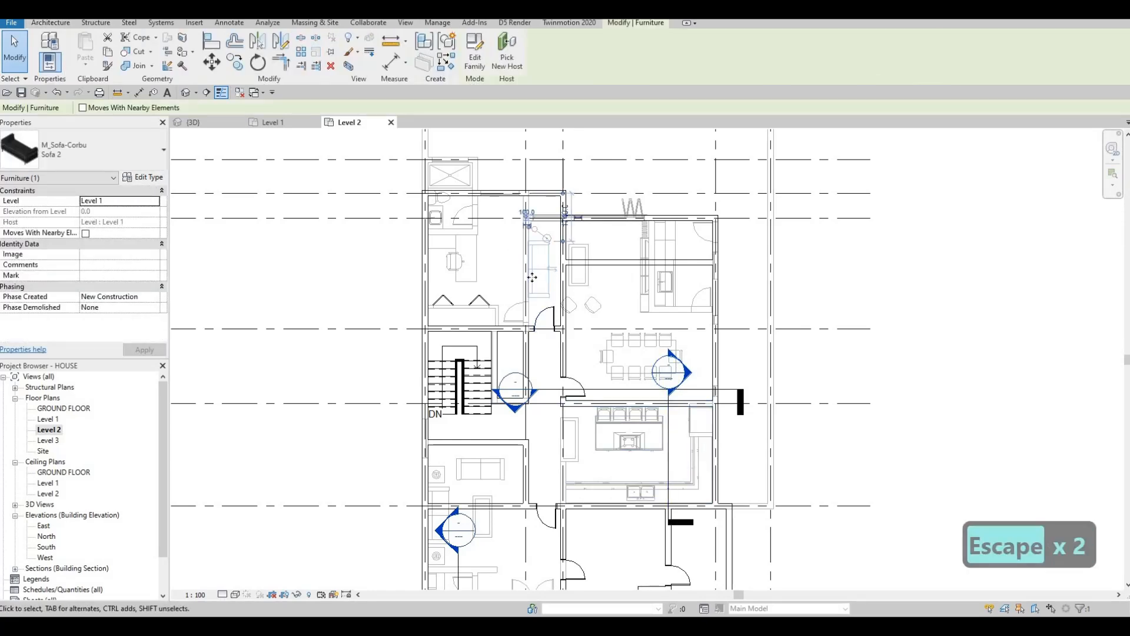
key("c")
key("s")
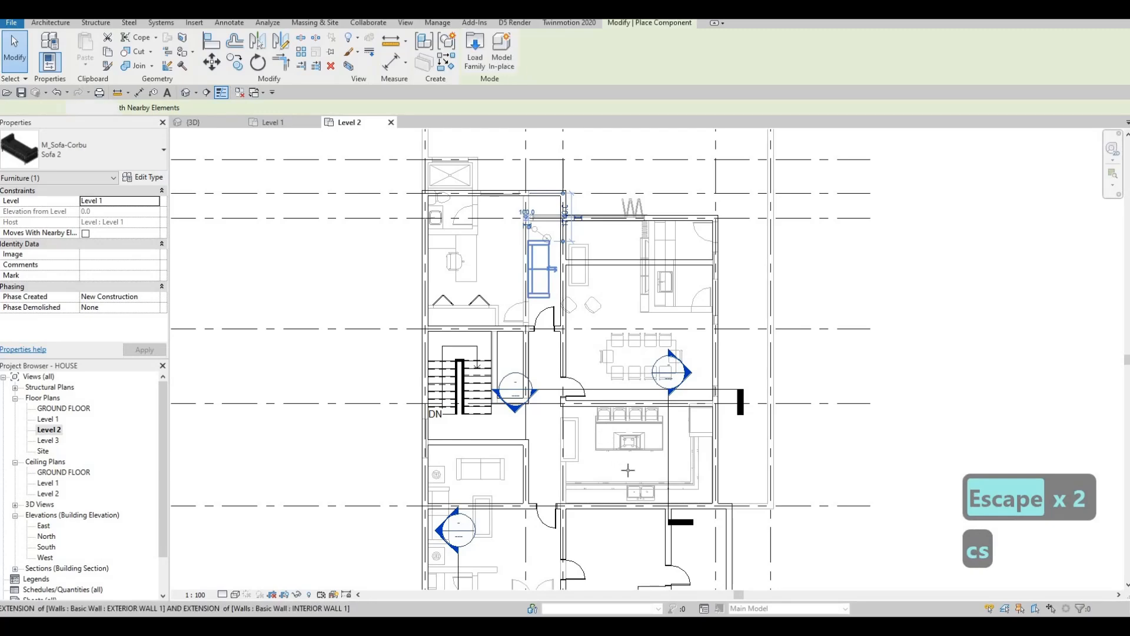
scroll(650, 470, "up", 1)
key("space")
key("space")
key("space")
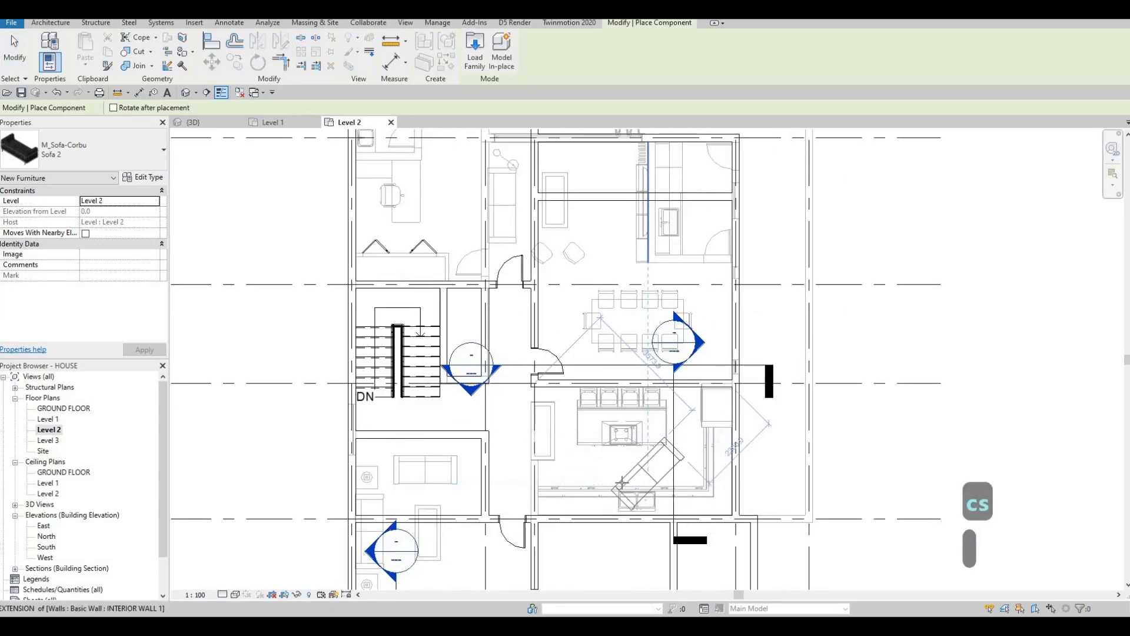
key("space")
scroll(643, 501, "down", 1)
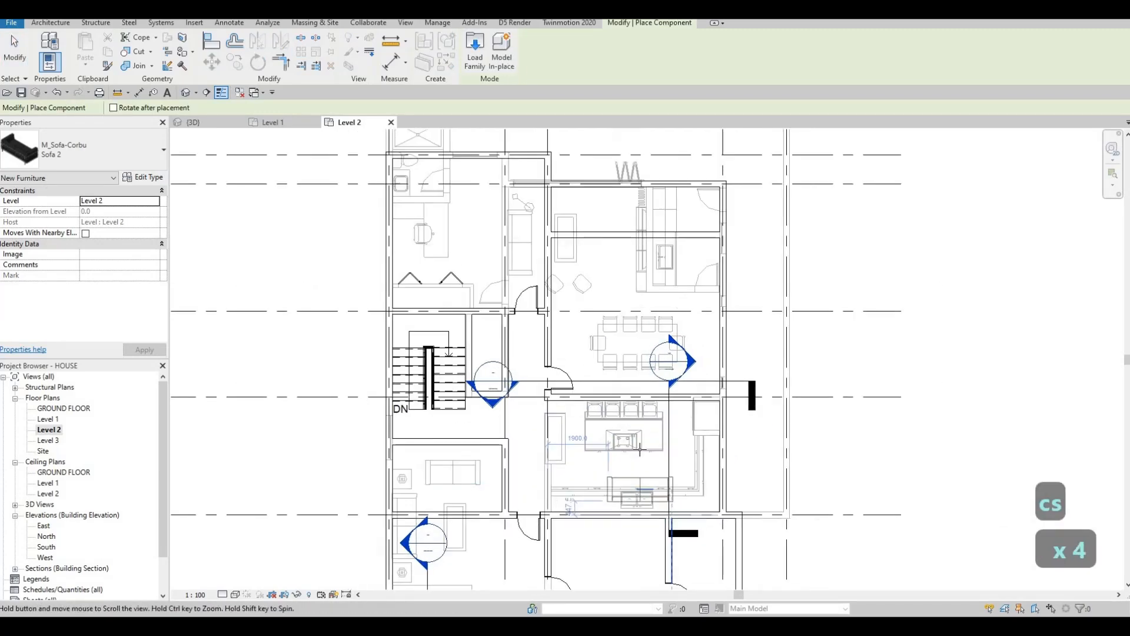
middle_click_drag(644, 502, 646, 462)
scroll(646, 463, "up", 1)
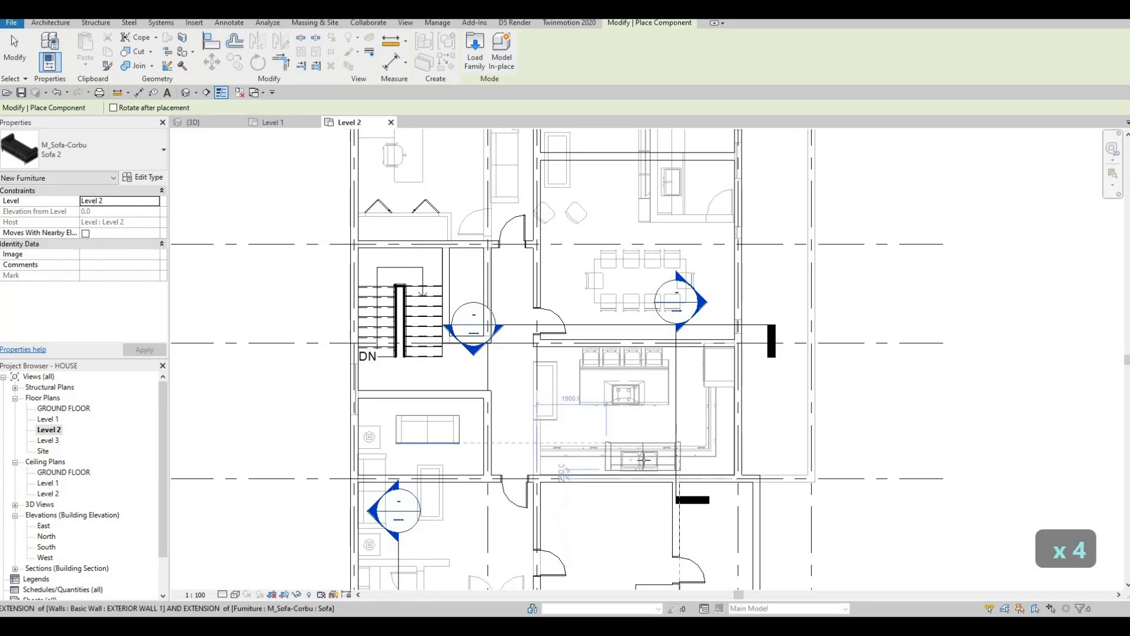
left_click(631, 462)
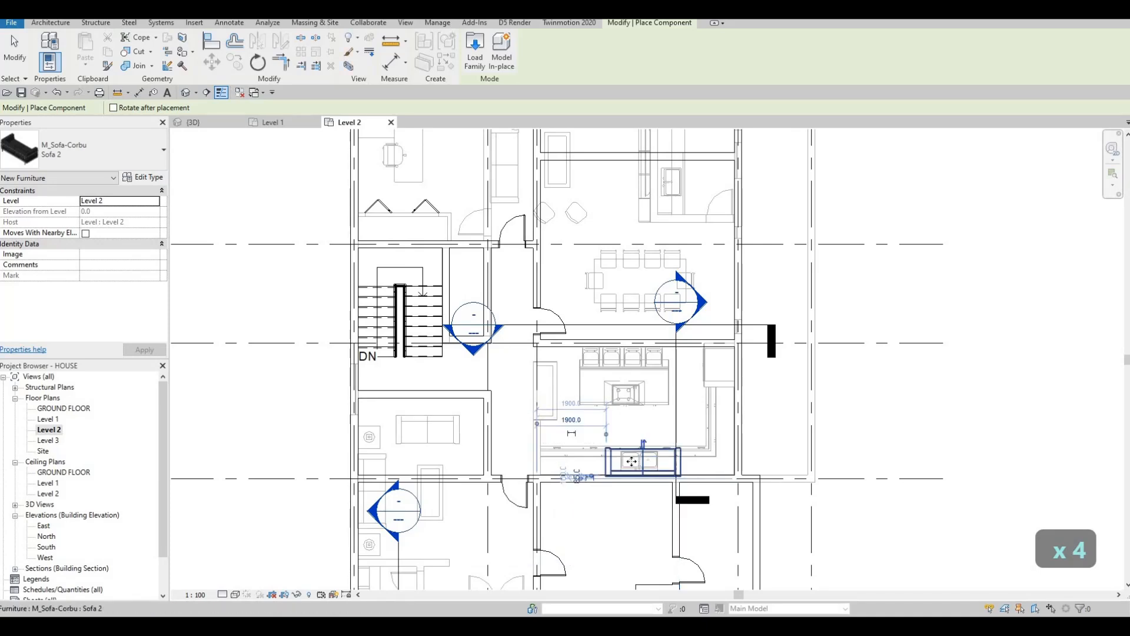
key("Escape")
key("Escape")
key("Escape")
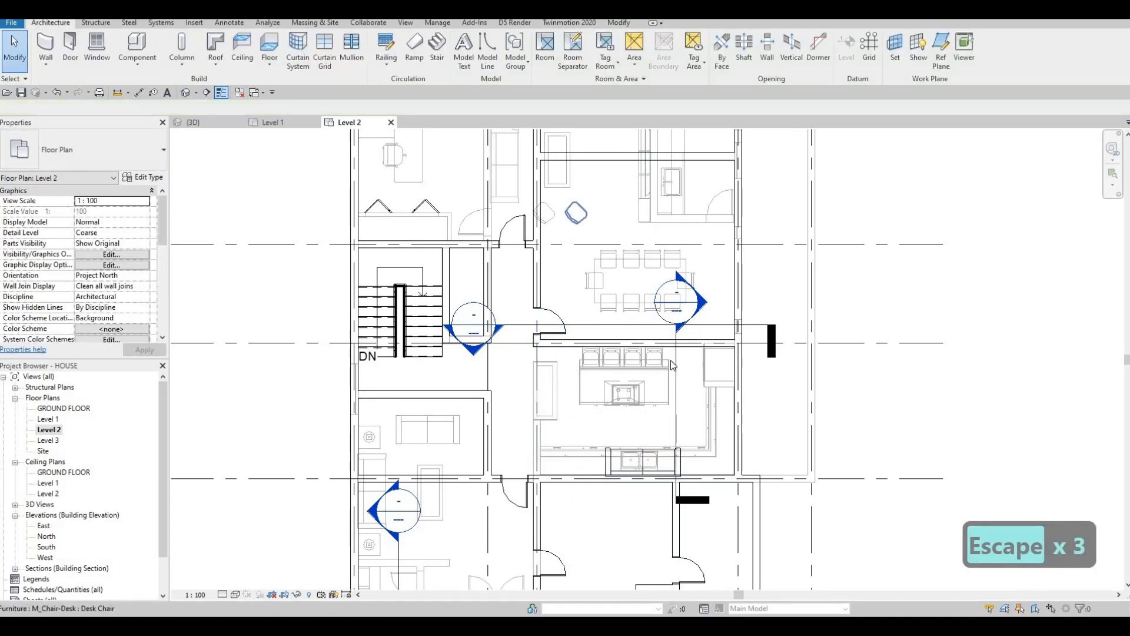
Place a similar M_Chair-Desk desk chair, rotated diagonally to face into the room, near the exterior wall beside the sofa.
left_click(576, 216)
key("c")
key("s")
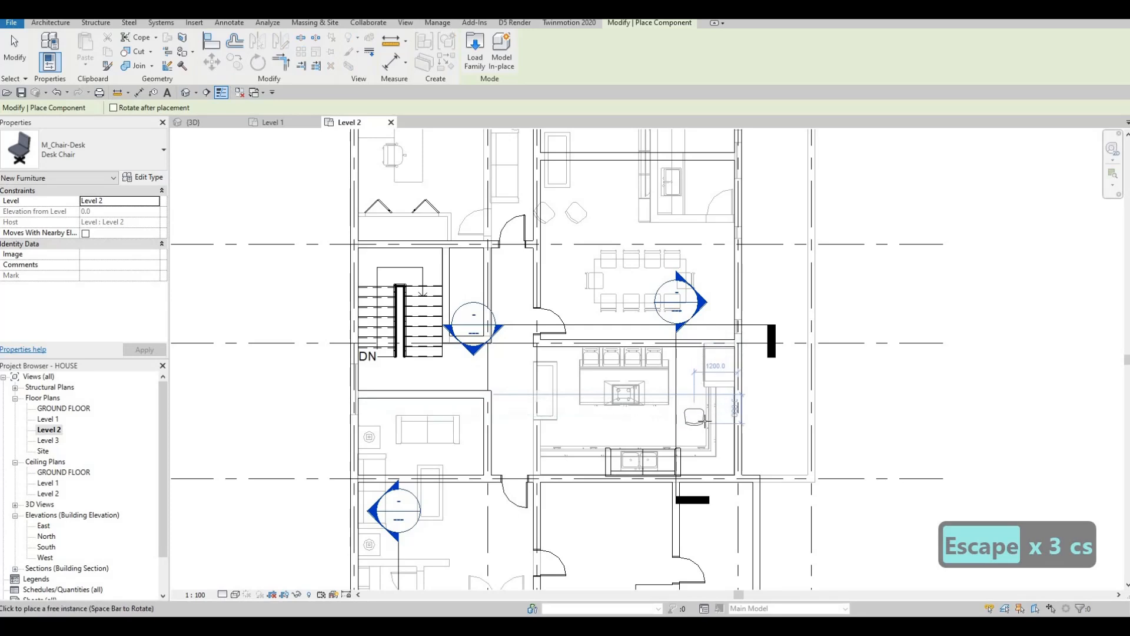
key("space")
key("space")
key("space")
key("space")
key("space")
key("space")
key("space")
key("space")
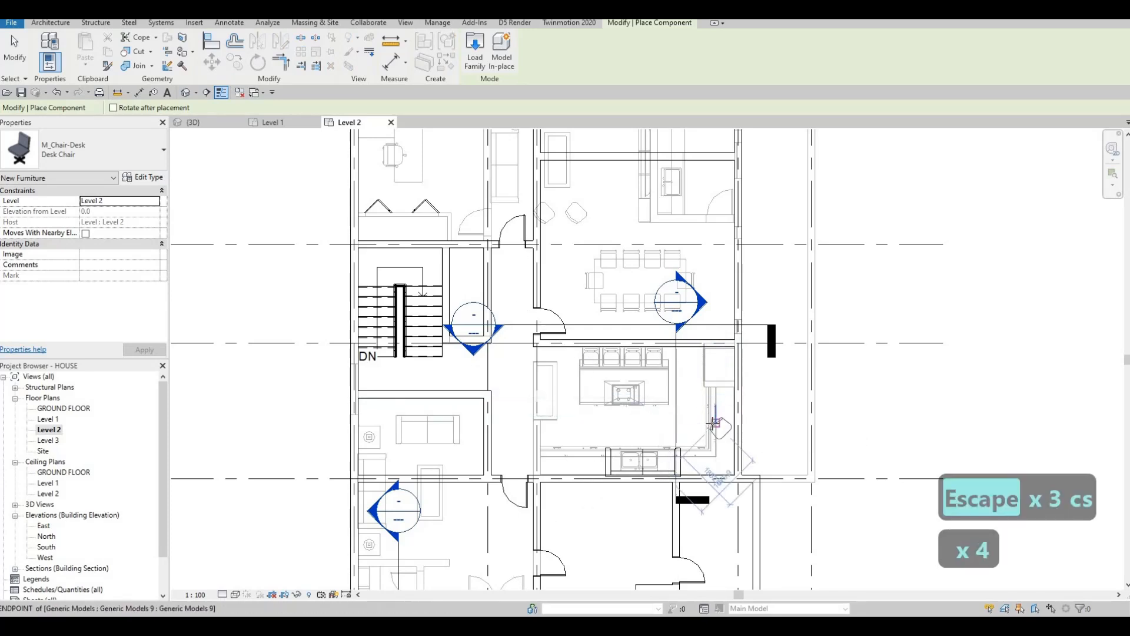
left_click(700, 418)
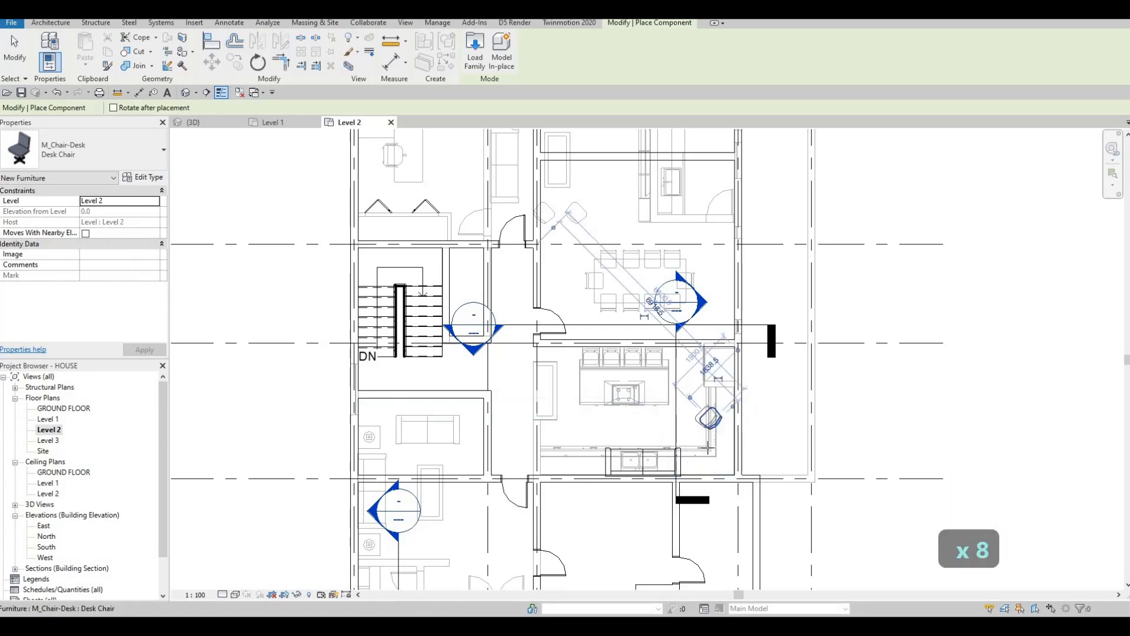
scroll(700, 418, "up", 2)
key("Escape")
key("Escape")
Copy the new desk chair about 700 mm straight down towards the sofa wall.
left_click(702, 417)
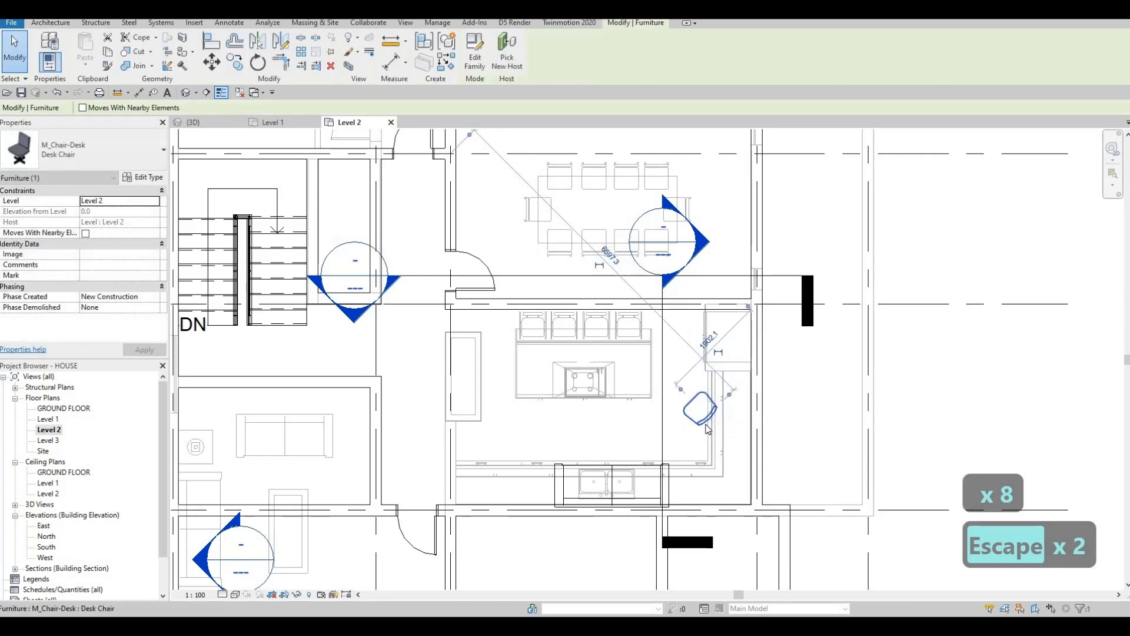
key("Escape")
key("Escape")
left_click(705, 420)
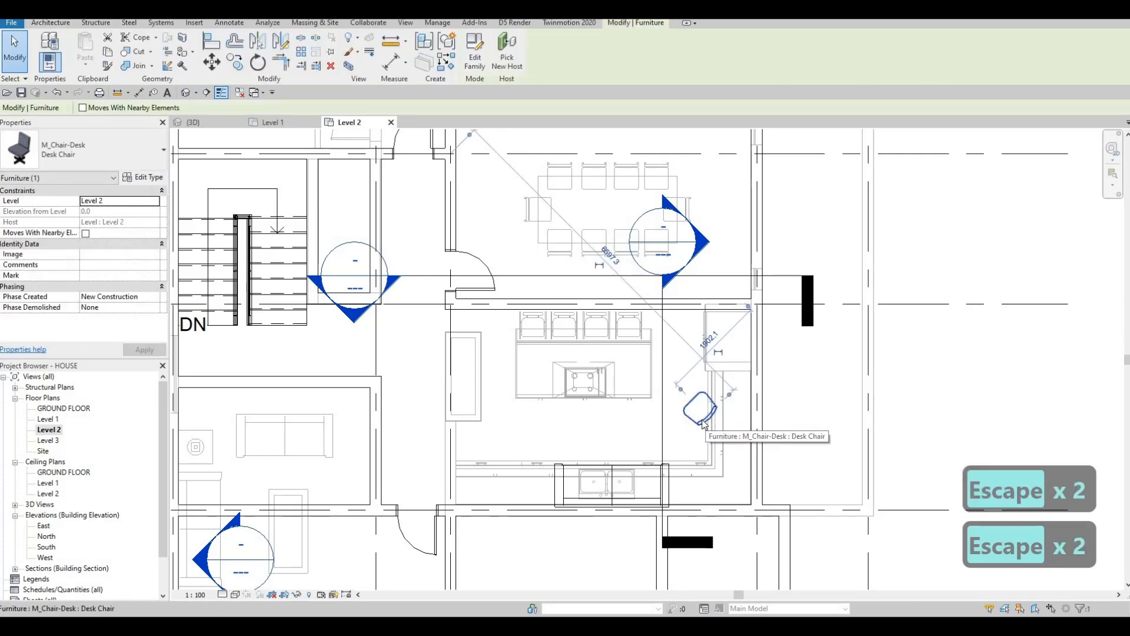
key("c")
key("o")
left_click(692, 443)
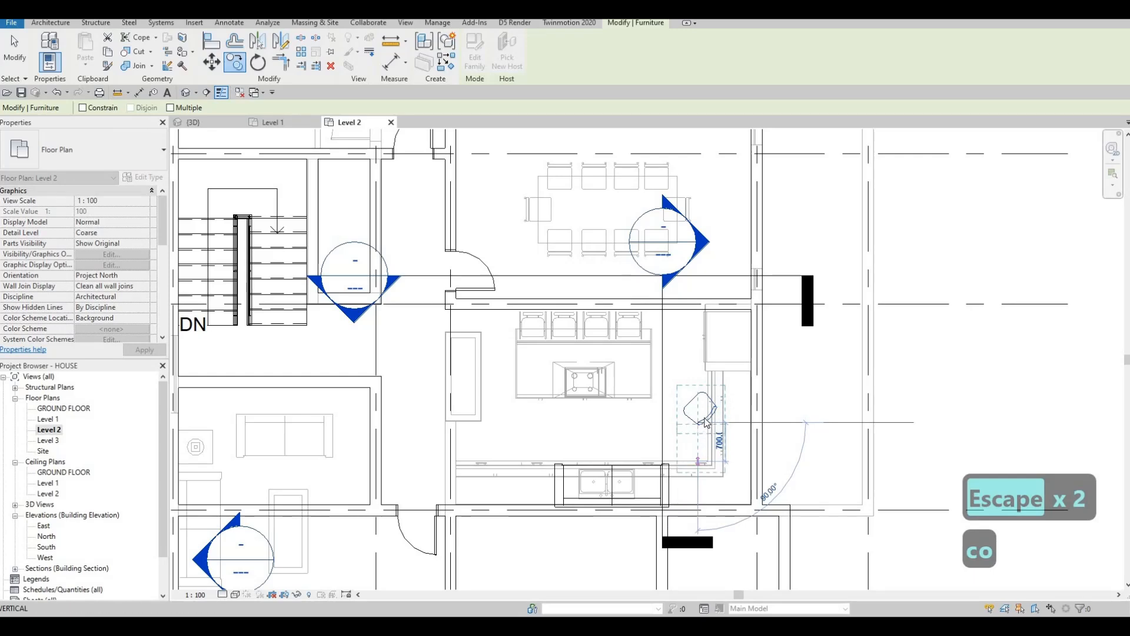
left_click(701, 462)
key("Escape")
key("Escape")
Move both desk chairs together horizontally closer to the room's exterior wall.
left_click(705, 438)
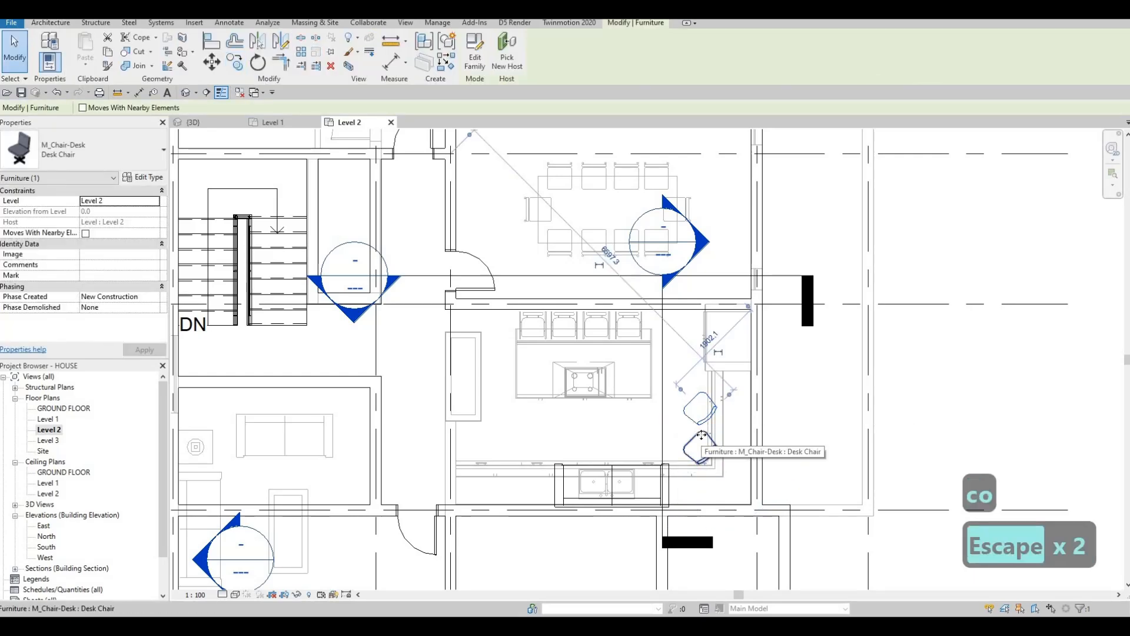
left_click(702, 436, "ctrl")
left_click_drag(715, 446, 739, 450)
key("Escape")
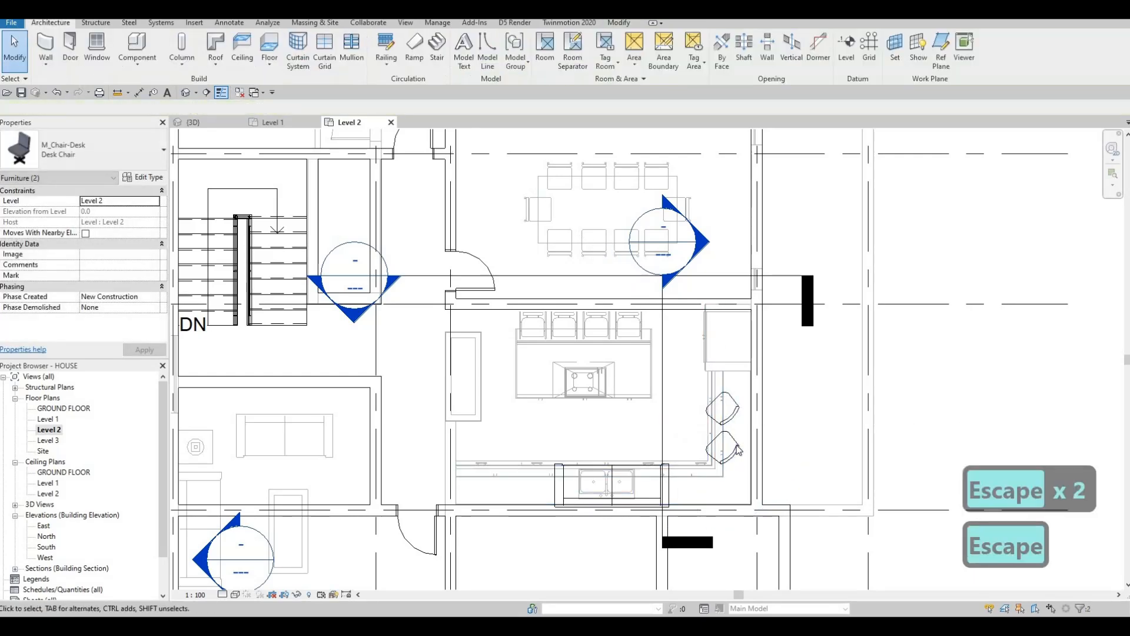
Nudge the lower desk chair down three increments to widen the gap between the two chairs.
left_click(728, 449)
key("Down")
key("Down")
key("Down")
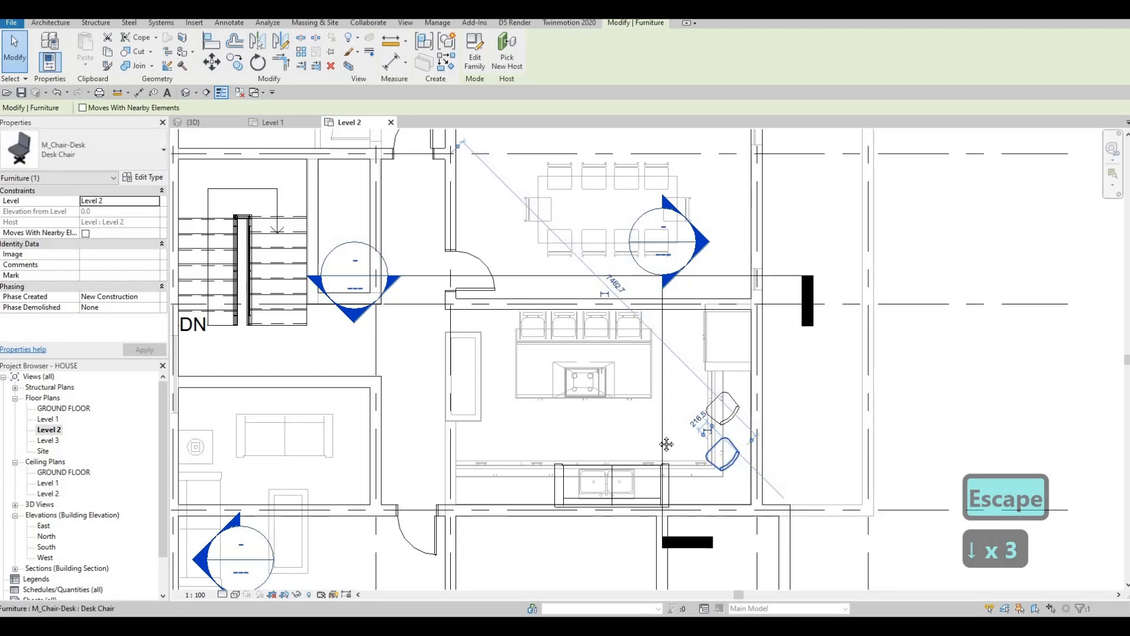
scroll(662, 457, "down", 1)
key("Escape")
key("Escape")
Duplicate the placed sofa's type as Sofa 3 and set its width to 3000 mm.
left_click(662, 453)
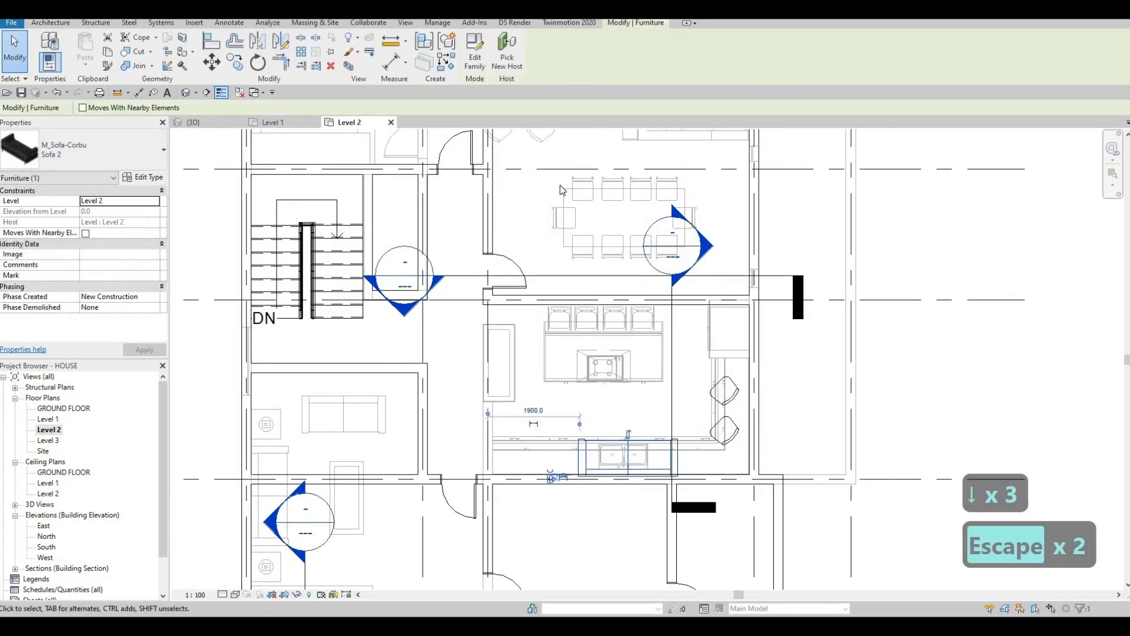
left_click(143, 177)
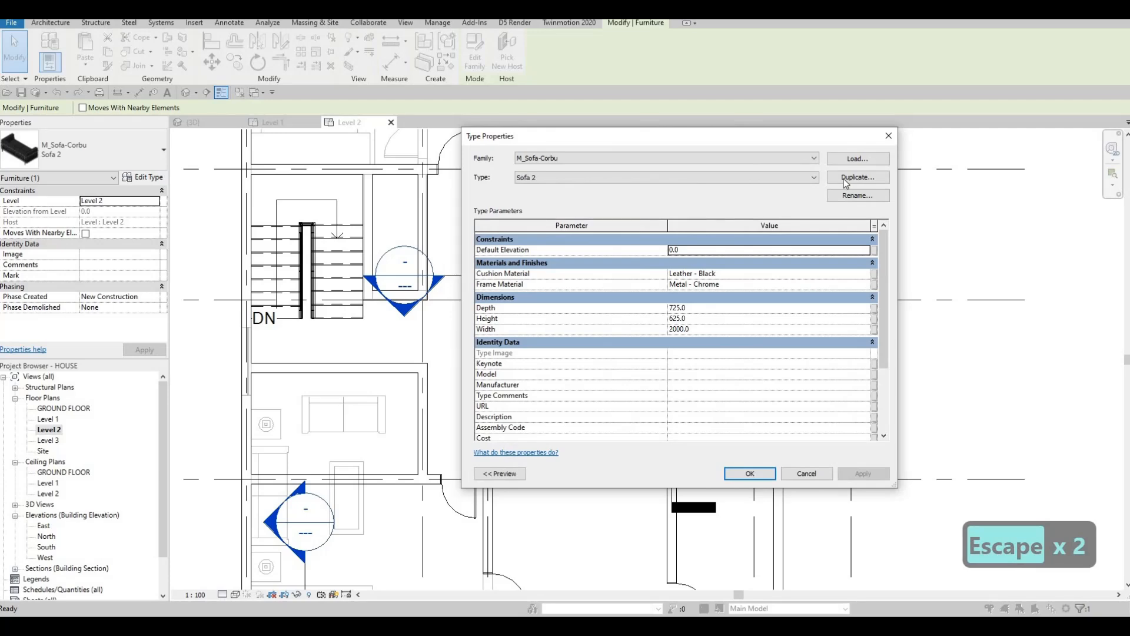
left_click(846, 178)
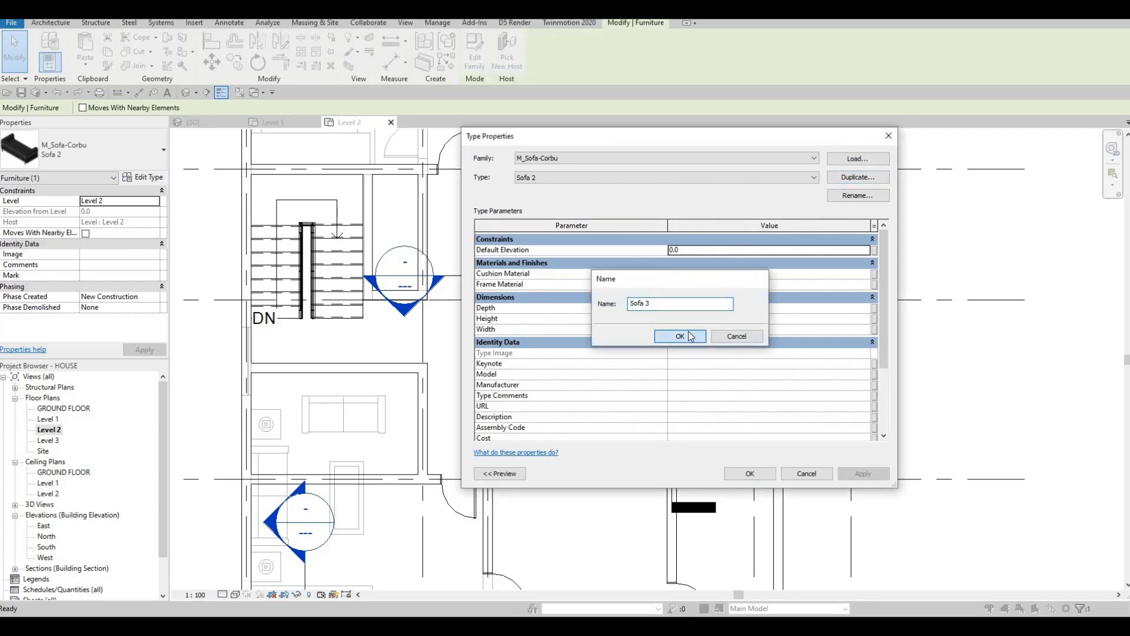
left_click(680, 336)
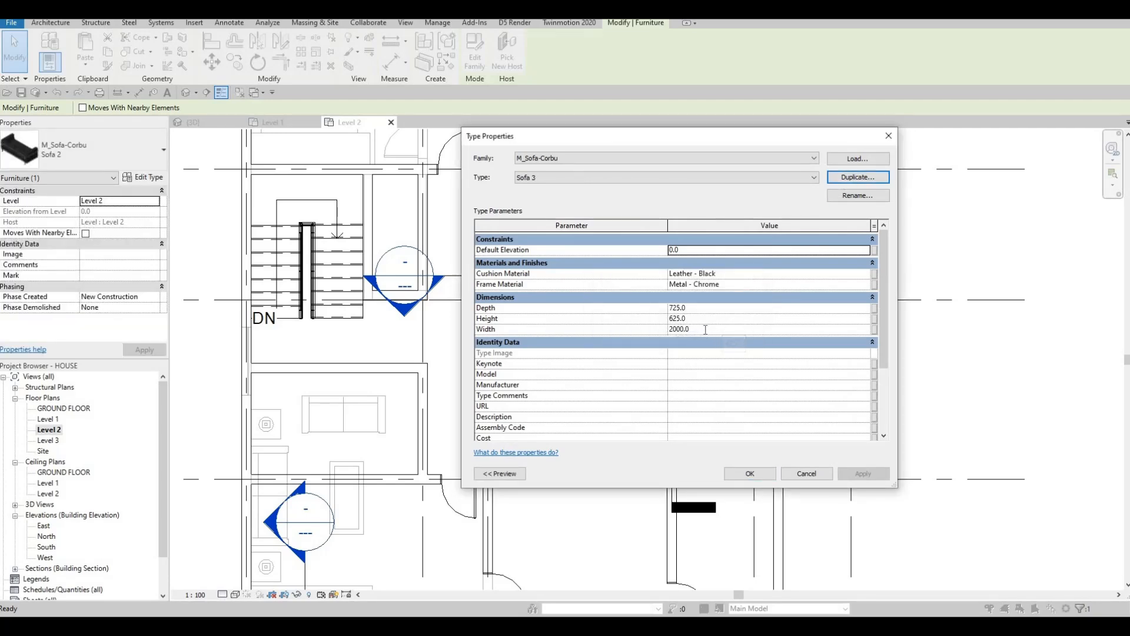
left_click(705, 329)
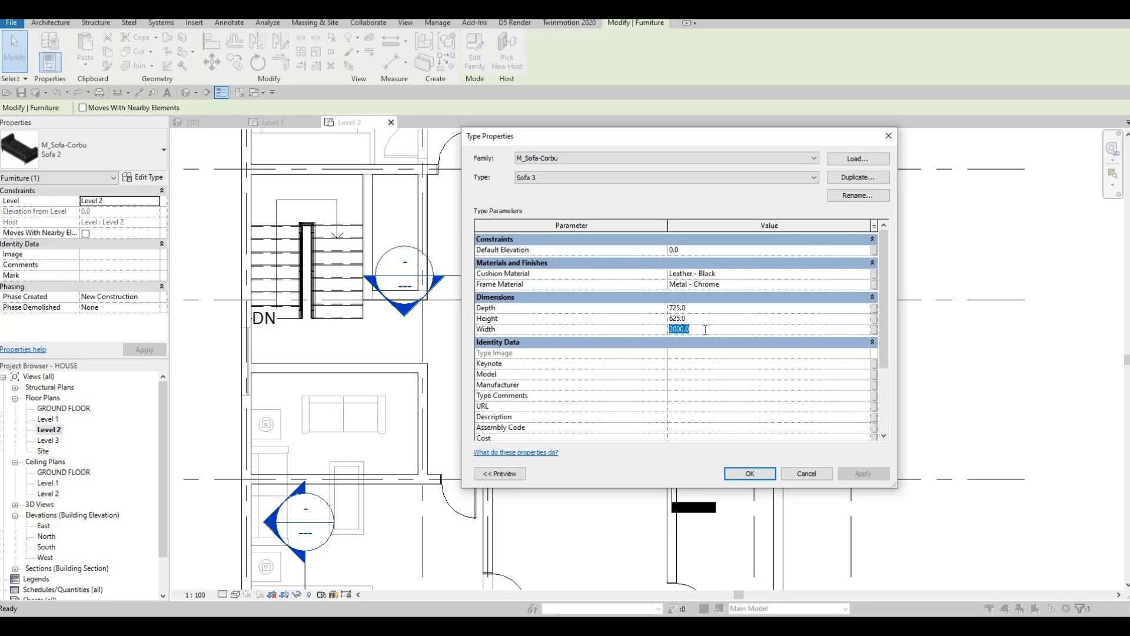
type("300")
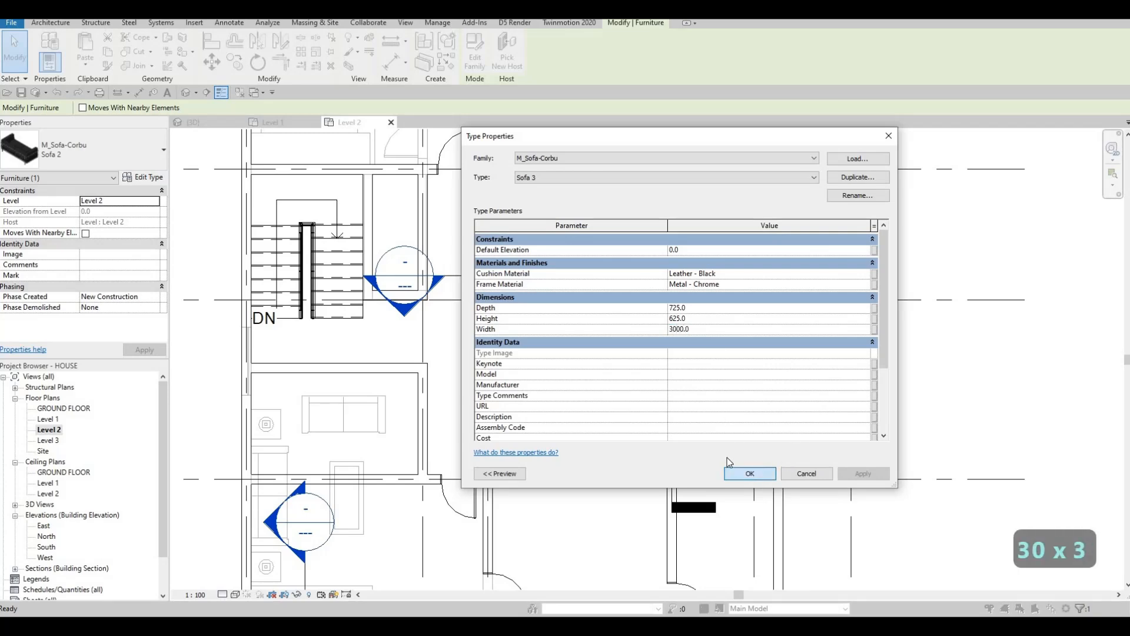
left_click(746, 472)
key("Escape")
key("Escape")
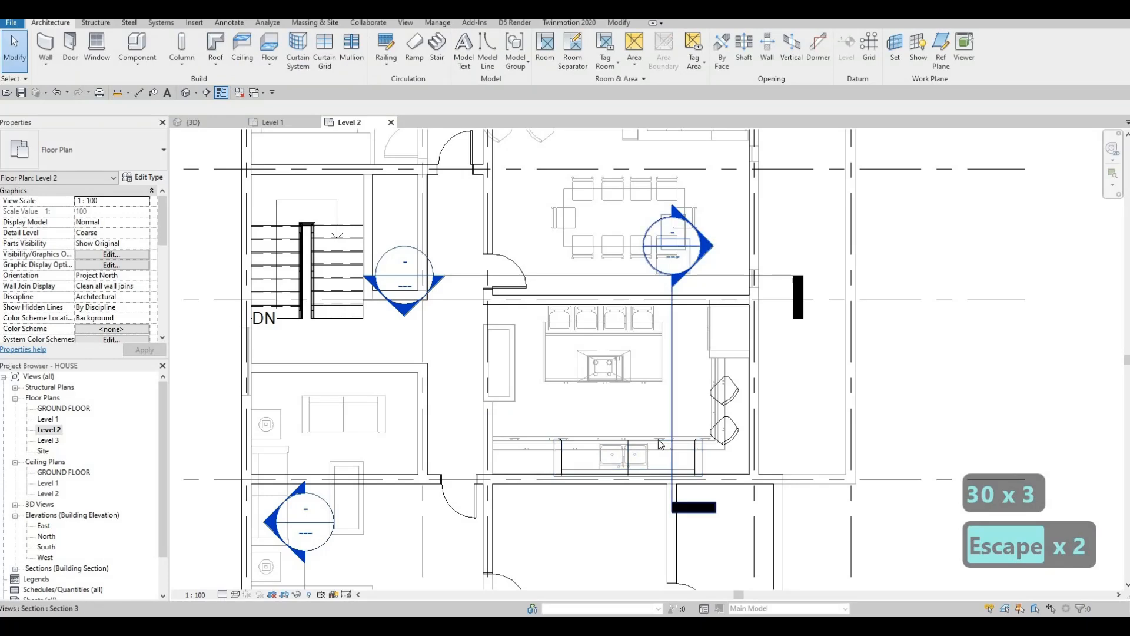
Nudge the widened sofa left along the wall until it sits 1080 mm from the room's left wall.
left_click(658, 439)
key("Left")
key("Left")
key("Left")
key("Left")
key("Left")
key("Left")
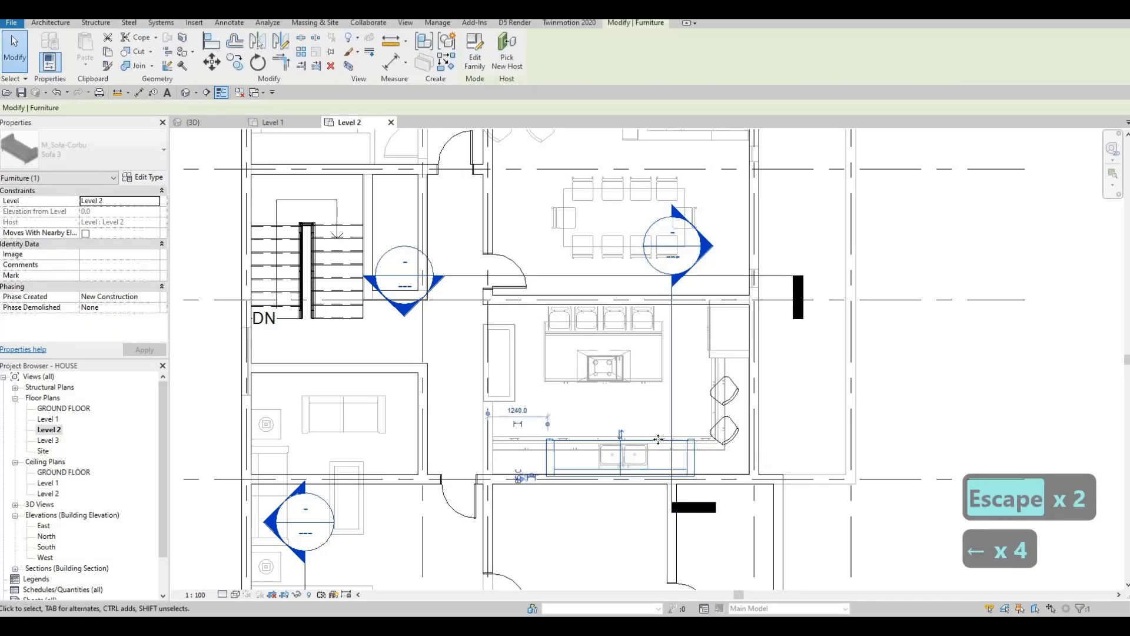
key("shift+Left")
key("shift+Left")
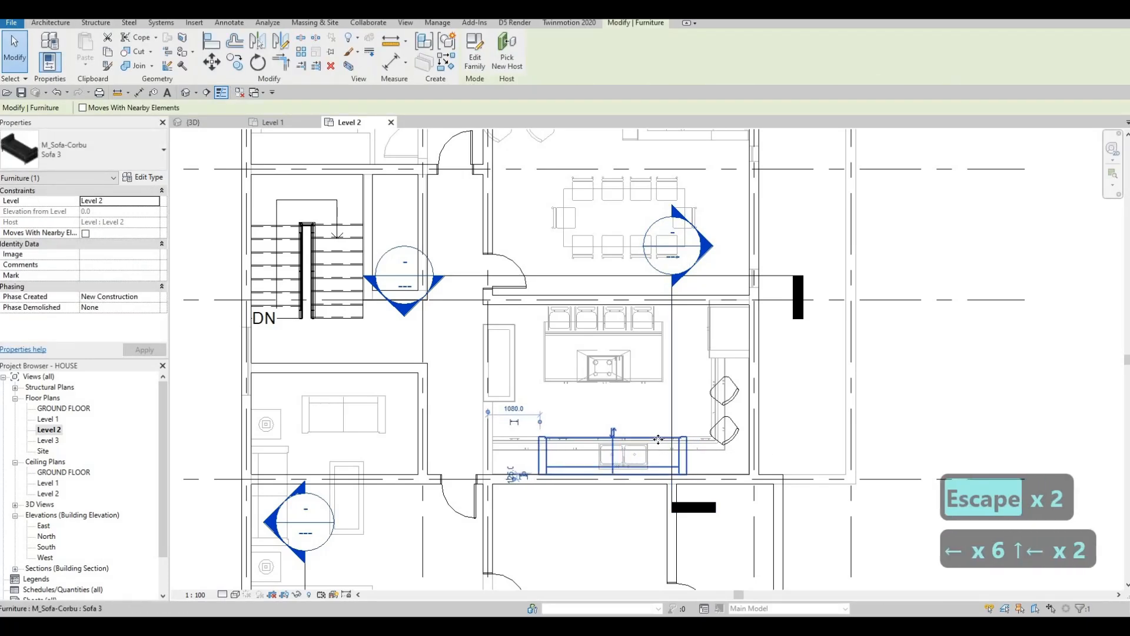
key("Escape")
key("Escape")
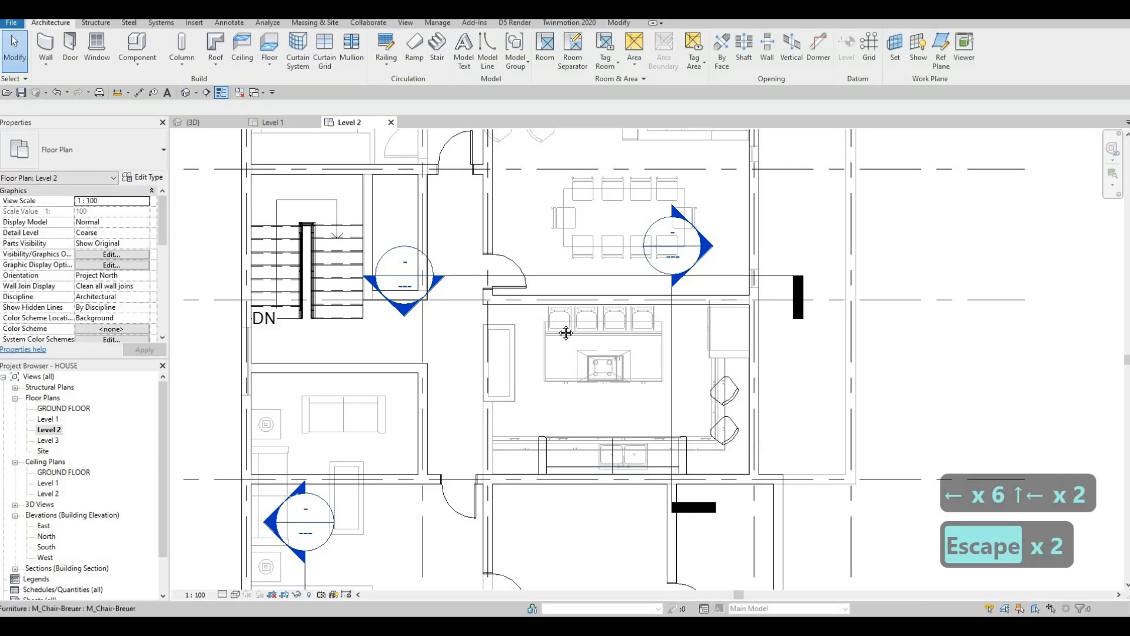
Place a similar M_Table-Night Stand, 0610 x 0610 x 0762mm, in the room's lower-left corner beside the sofa.
scroll(494, 256, "down", 3)
key("Escape")
key("Escape")
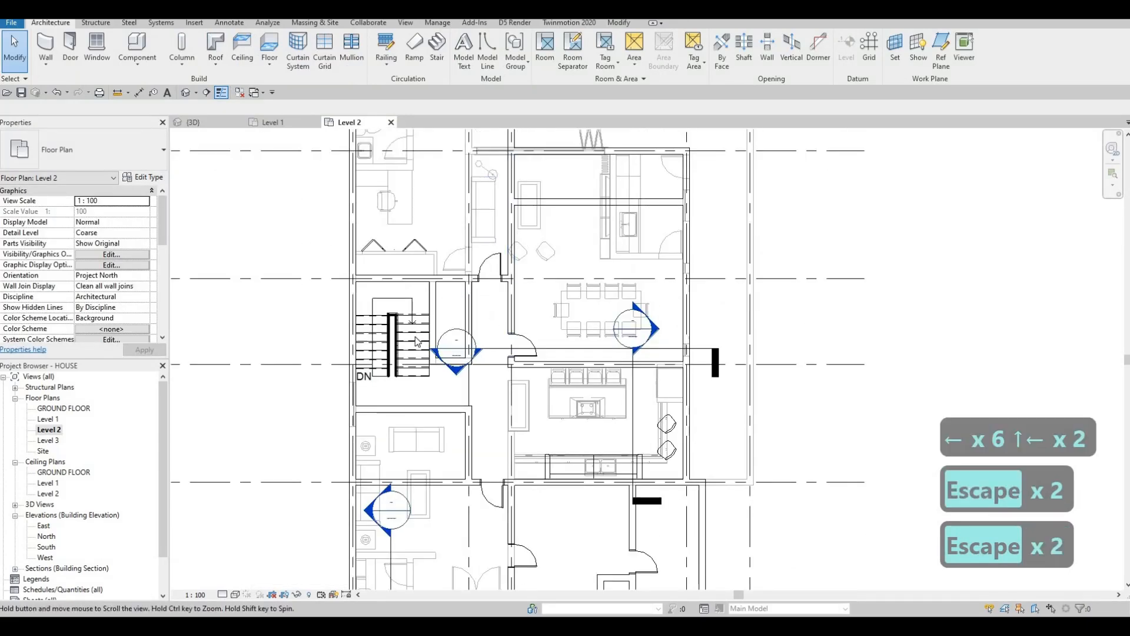
middle_click_drag(376, 443, 417, 350)
scroll(417, 350, "down", 1)
key("Escape")
key("c")
key("s")
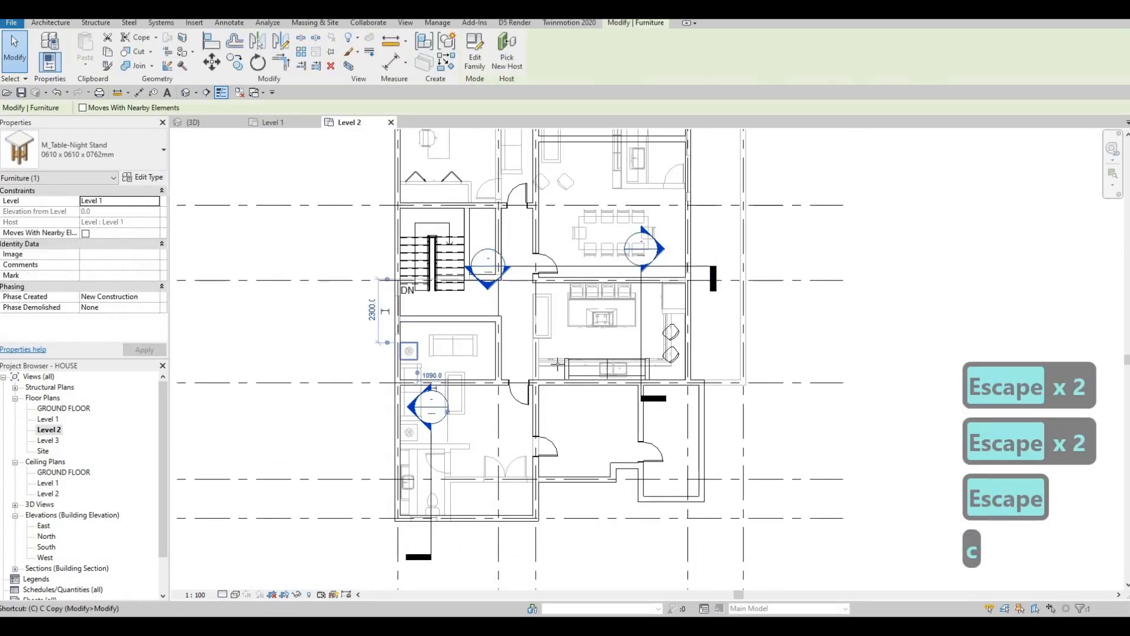
scroll(538, 359, "up", 4)
left_click(573, 393)
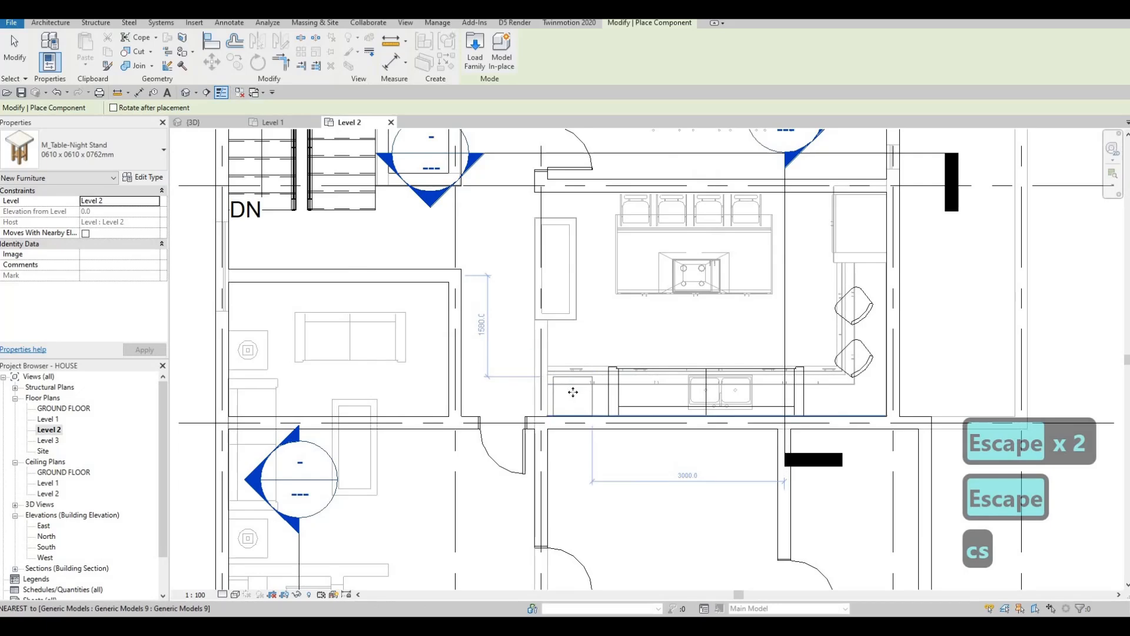
key("Escape")
key("Escape")
key("Escape")
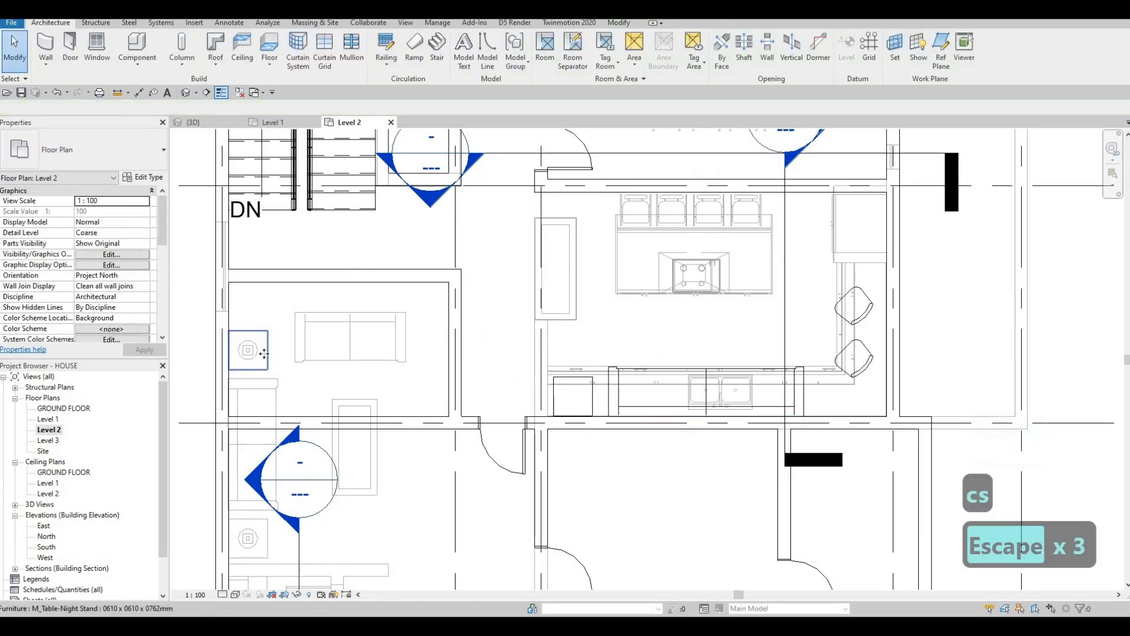
Place a similar M_Table Lamp - Hemispheric, 60W - 120V, on the centre of the new night stand.
left_click(248, 349)
key("c")
key("s")
scroll(559, 406, "up", 2)
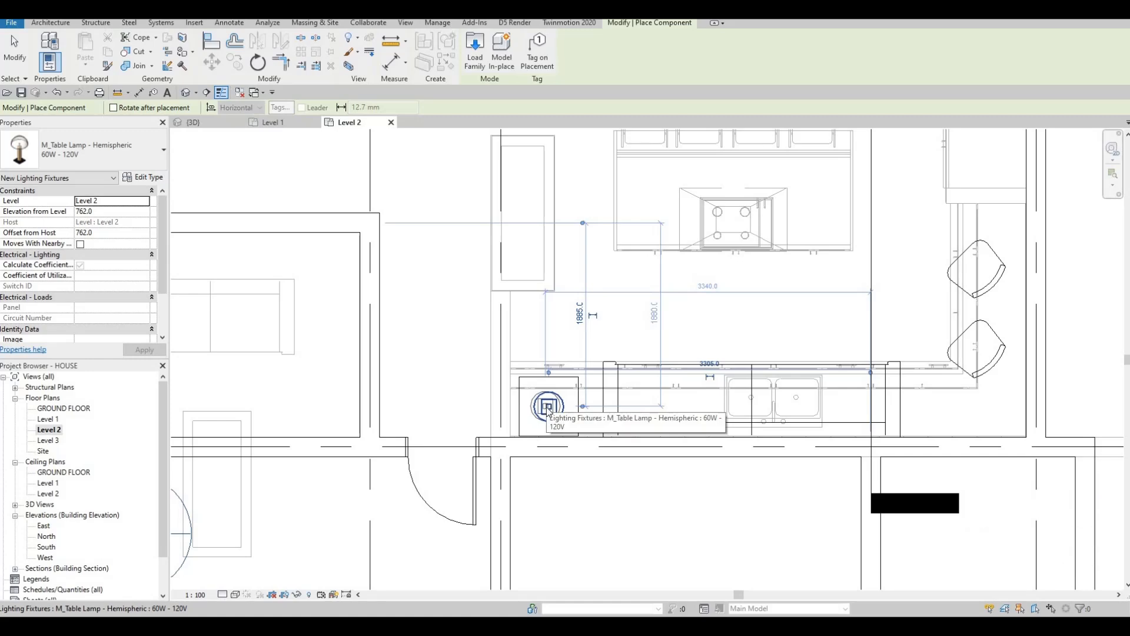
key("Escape")
key("Escape")
key("Escape")
Place a similar M_Floor Lamp - Arm Extension, 100W - 120V, rotated diagonally, in the room's lower-right corner near the desk chairs.
scroll(533, 221, "down", 2)
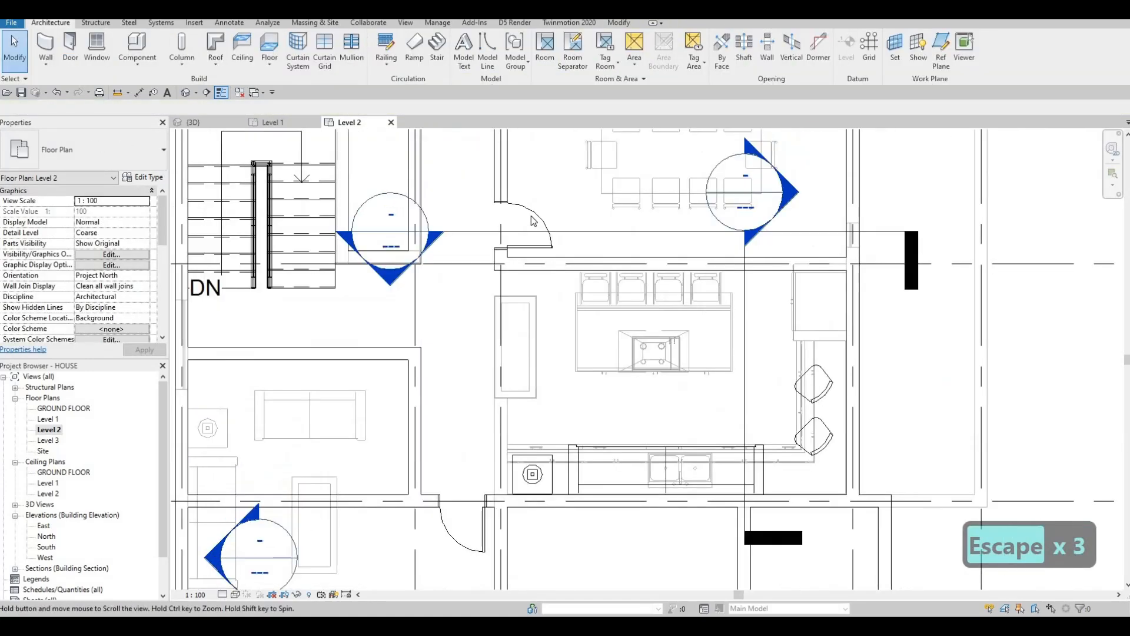
scroll(533, 385, "down", 3)
key("Escape")
left_click(703, 417)
key("c")
key("s")
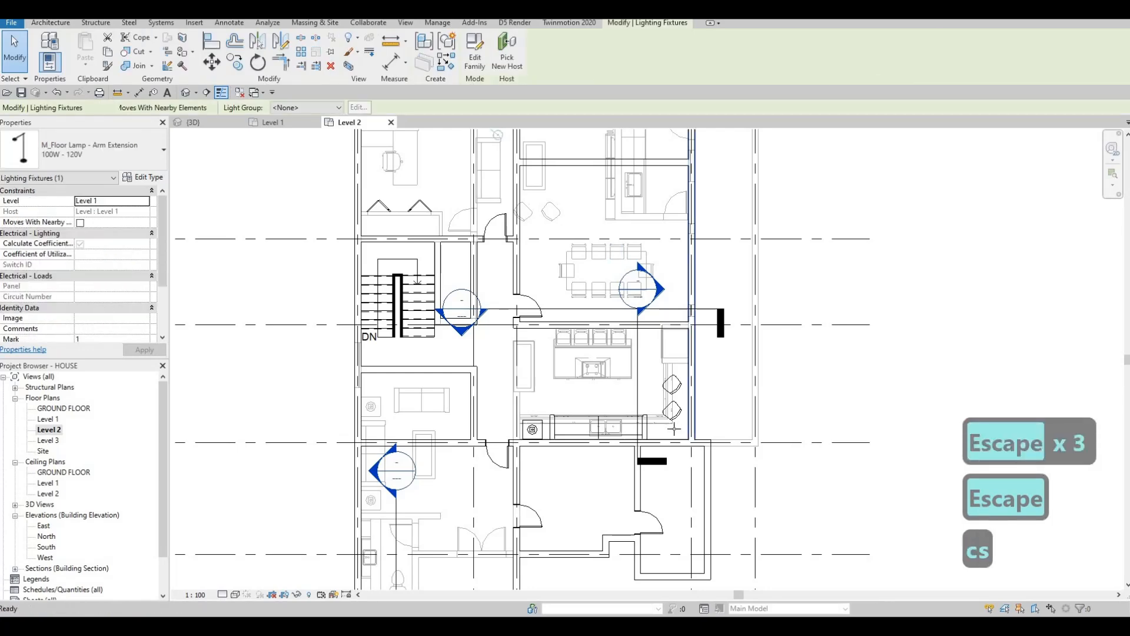
scroll(697, 419, "up", 4)
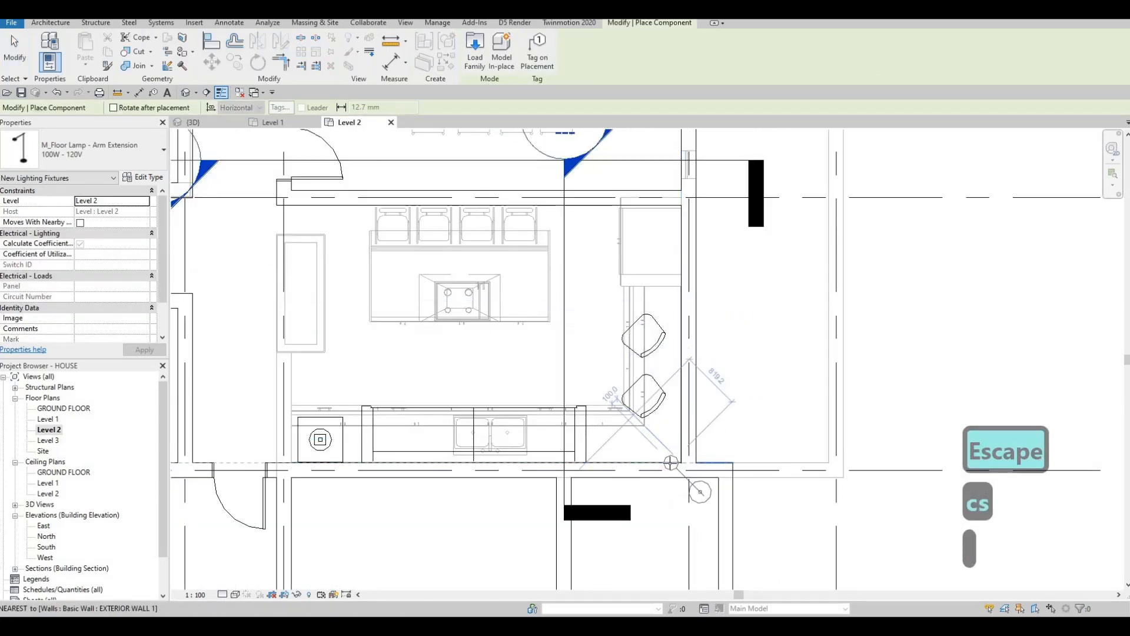
key("space")
key("space")
key("space")
key("space")
key("space")
key("space")
key("space")
key("space")
key("space")
key("space")
key("space")
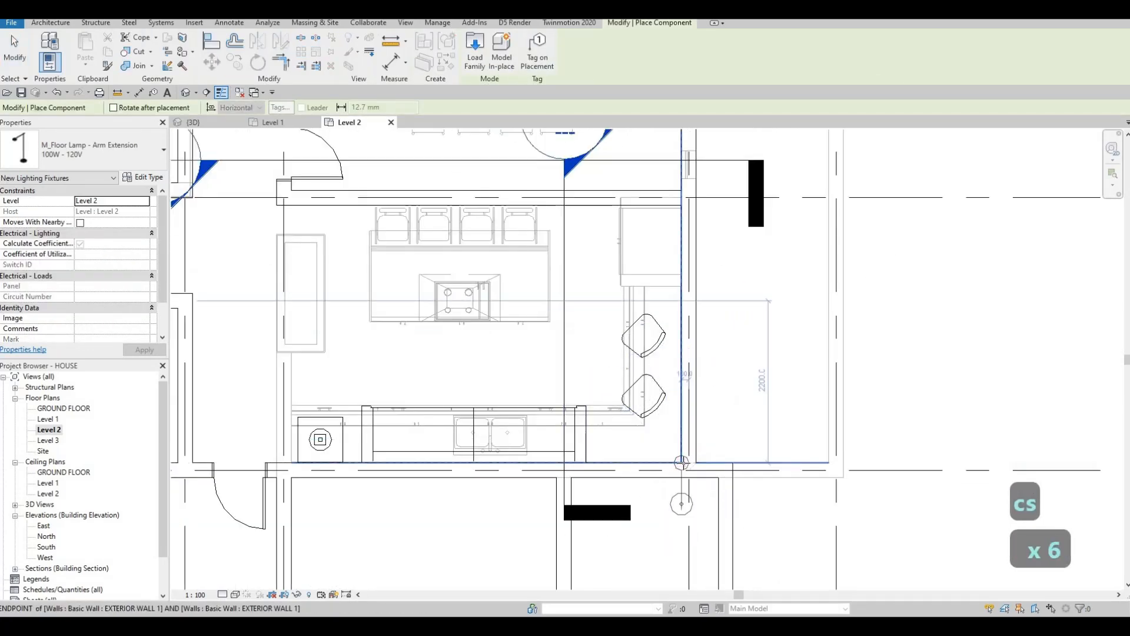
left_click(663, 457)
scroll(664, 457, "up", 2)
key("Escape")
key("Escape")
Move the placed floor lamp into the gap between the sofa and the lower desk chair.
left_click(600, 405)
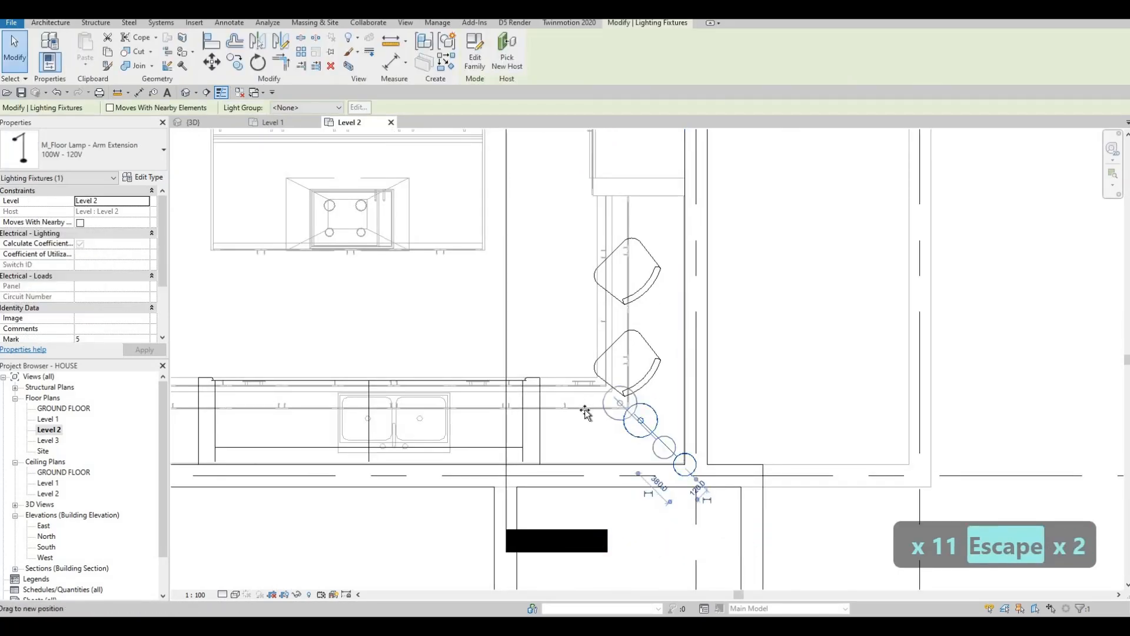
left_click_drag(585, 412, 588, 414)
key("Escape")
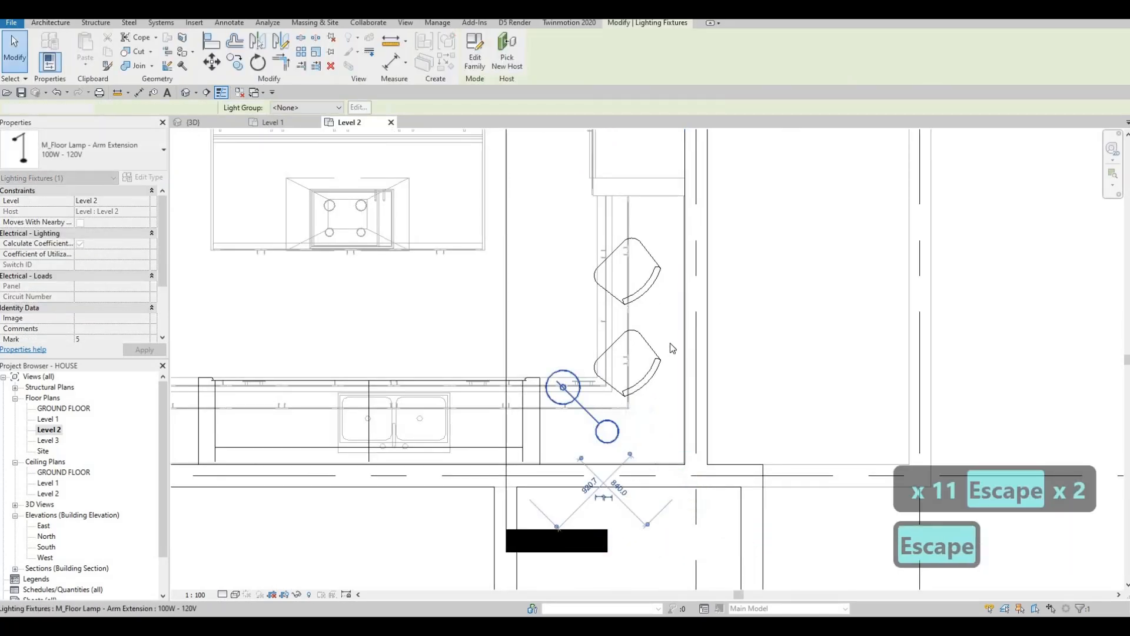
scroll(588, 382, "down", 3)
scroll(575, 366, "up", 1)
scroll(570, 377, "down", 2)
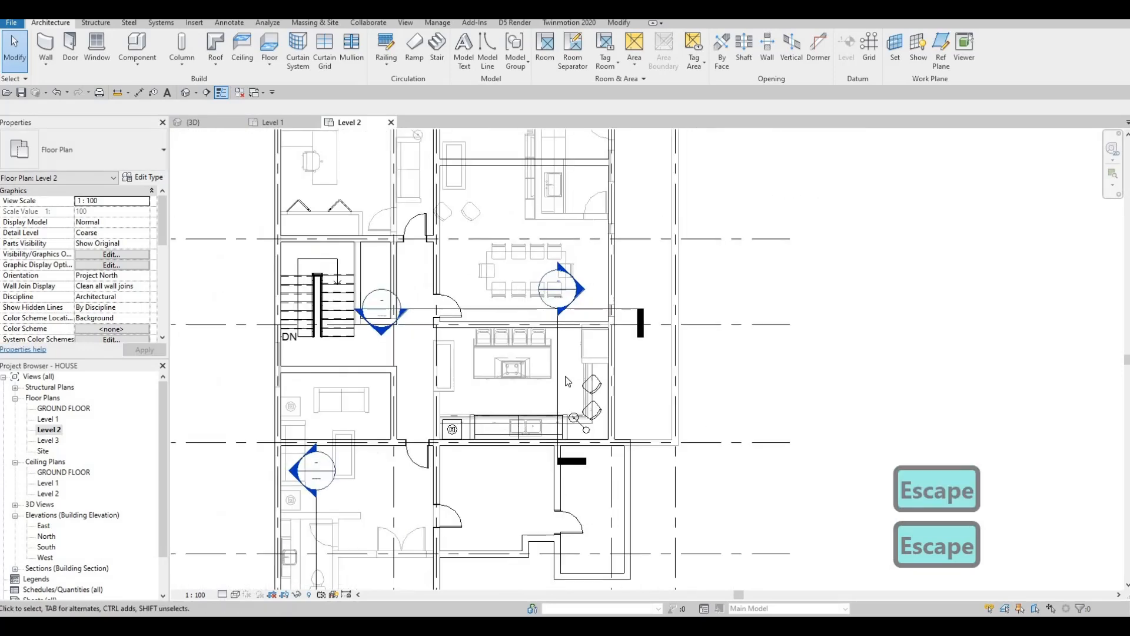
key("Escape")
Nudge the upper desk chair three steps up and one right, and the lower desk chair two steps right.
left_click(595, 377)
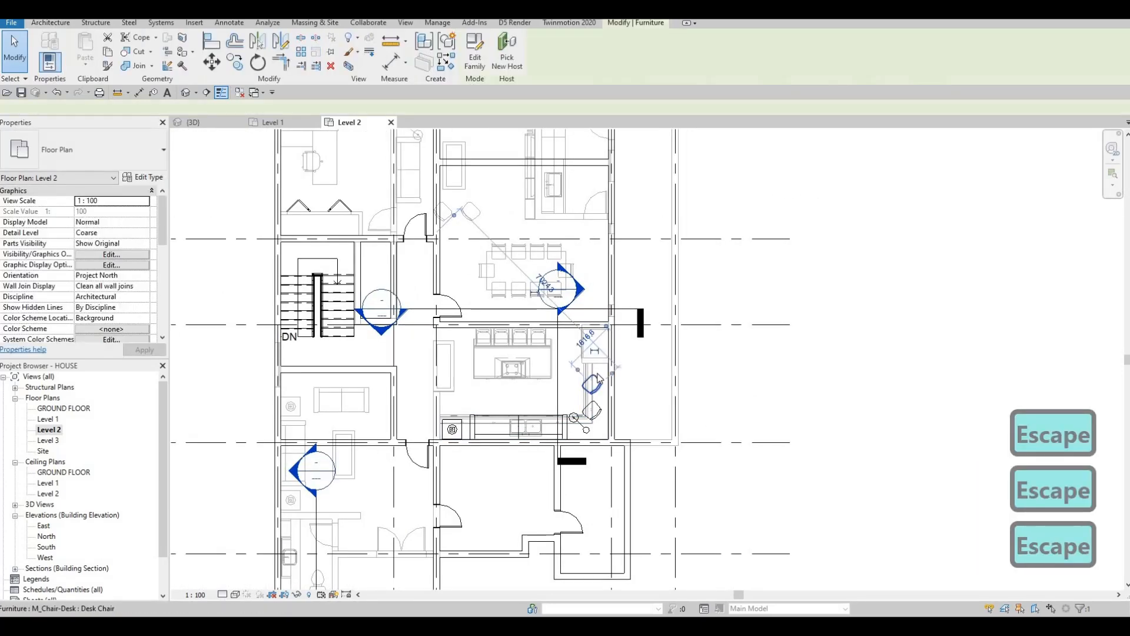
key("Up")
key("Up")
key("Up")
key("Right")
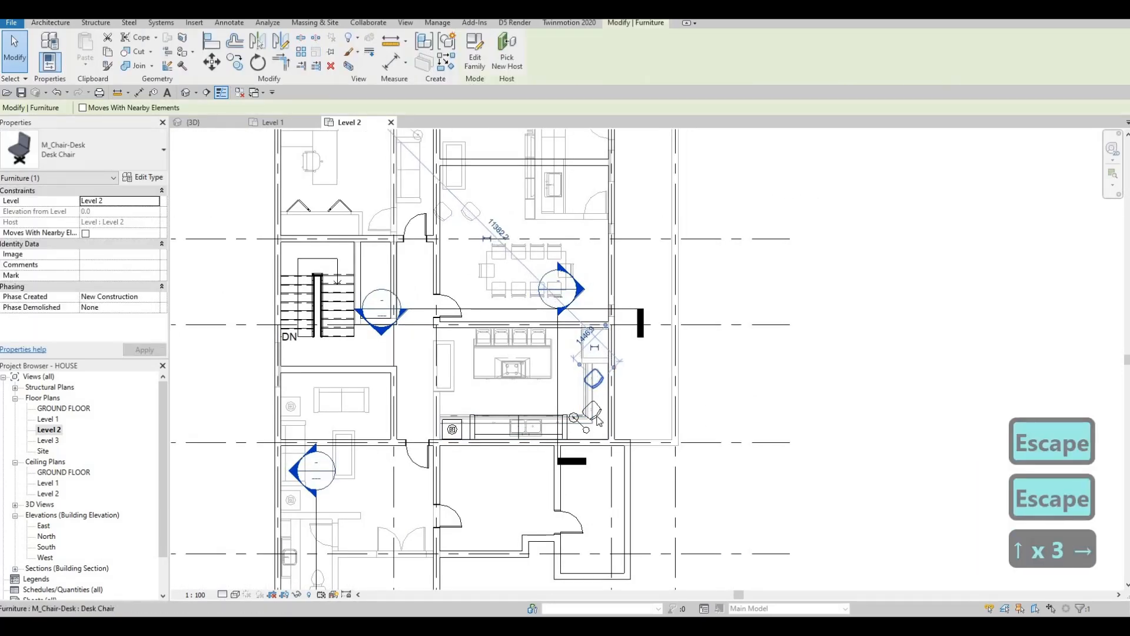
key("Right")
key("Right")
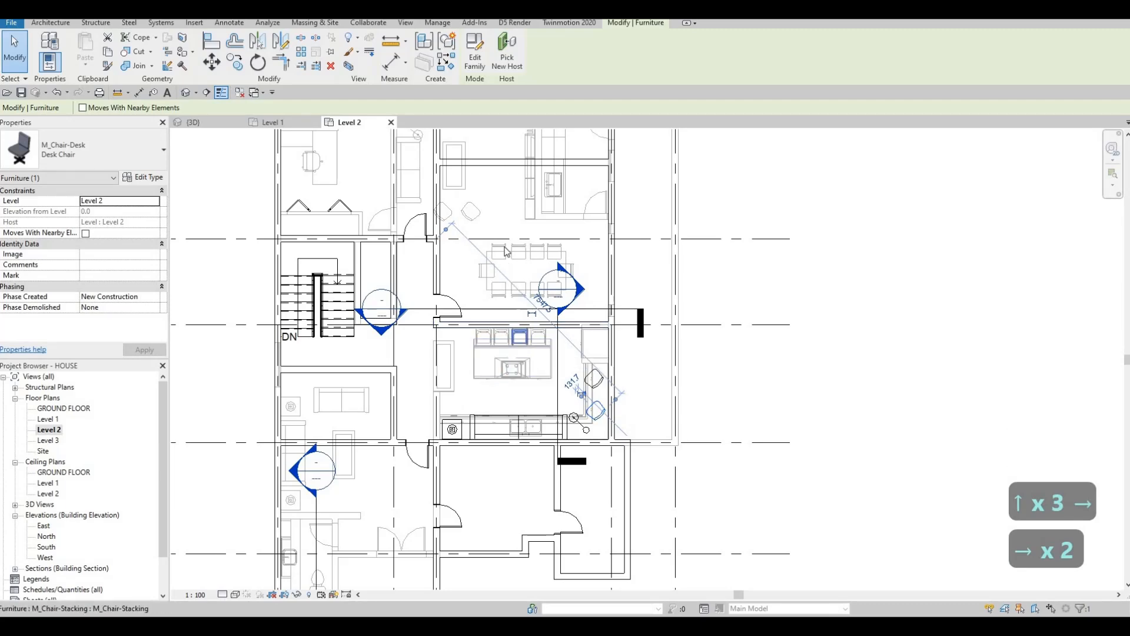
Place a similar M_Table-Coffee, 0915 x 1830 x 0457mm 2, lengthwise in front of the sofa in the middle of the room.
middle_click_drag(518, 302, 528, 330)
key("Escape")
left_click(529, 330)
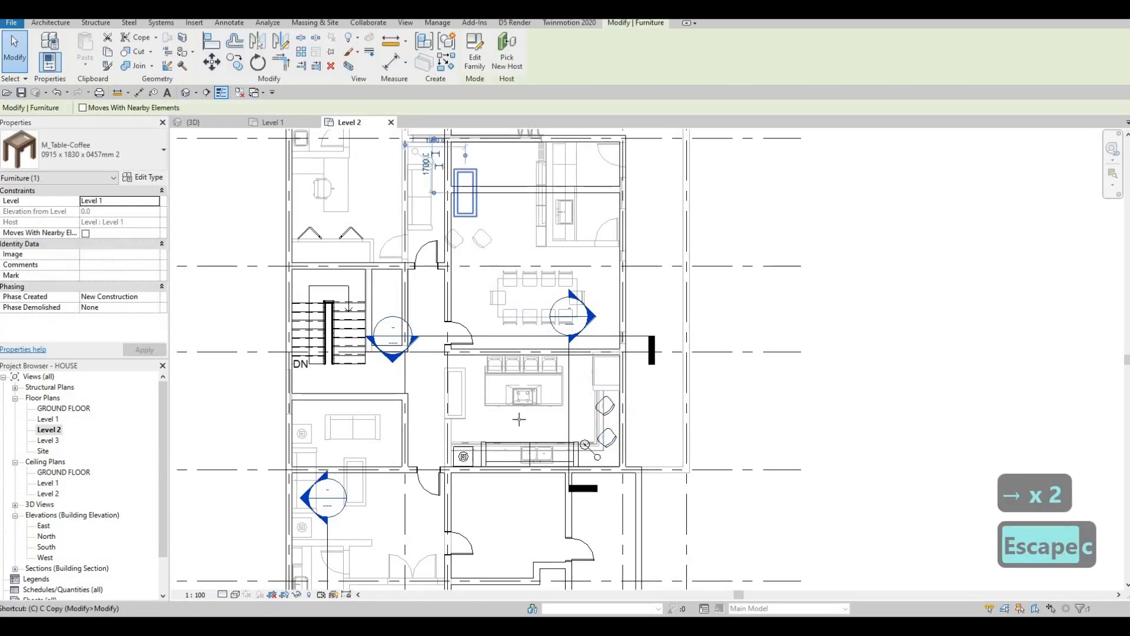
type("cs")
scroll(532, 412, "up", 3)
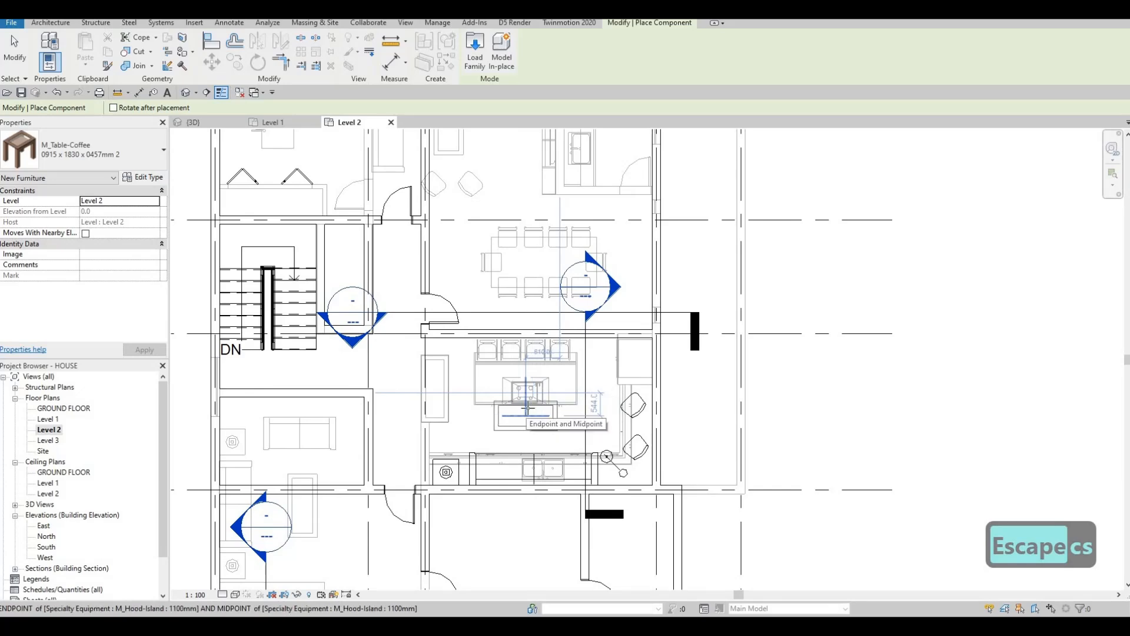
key("Escape")
key("Escape")
key("Escape")
scroll(471, 442, "down", 5)
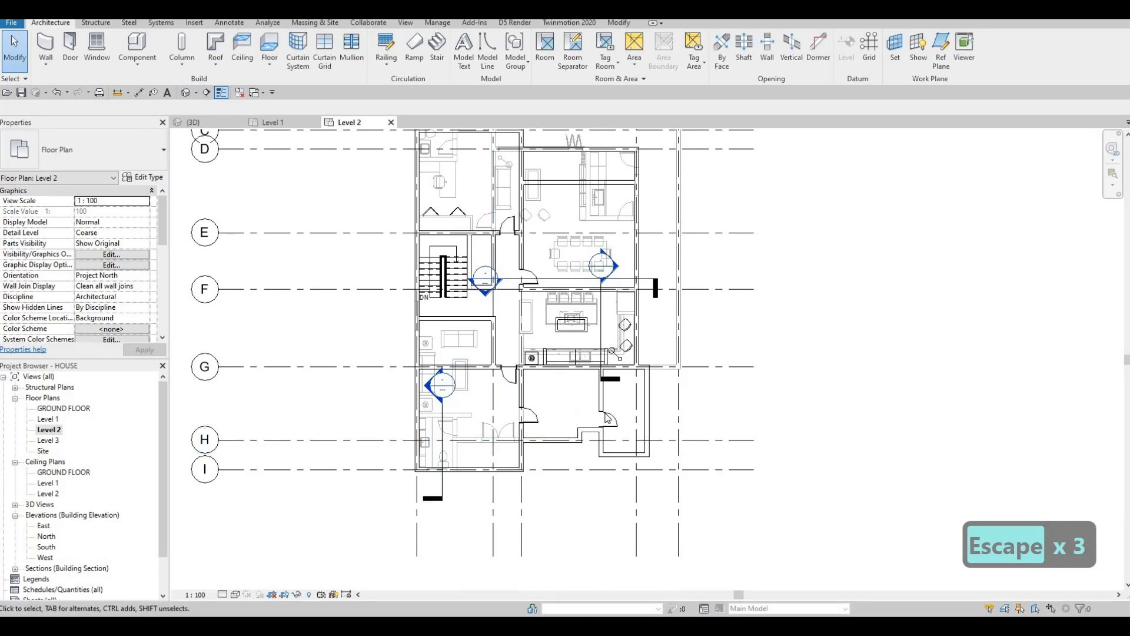
key("Escape")
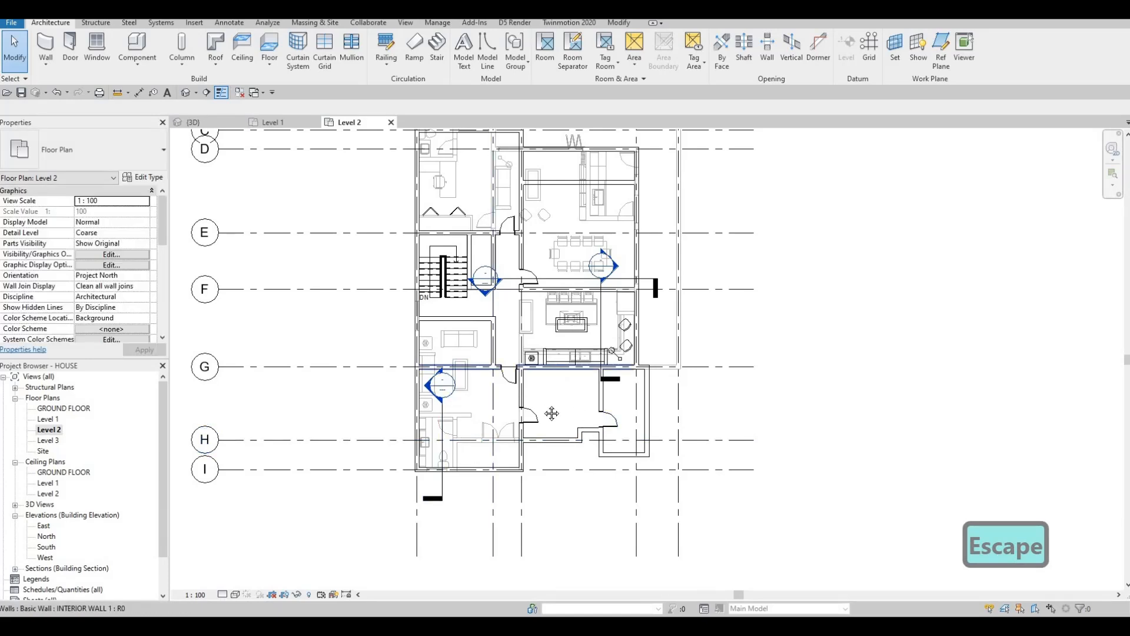
Place a similar M_Shower Stall-2D 2 against the upper wall of the small room just below the desk chairs and floor lamp.
middle_click_drag(552, 413, 547, 460)
scroll(529, 333, "up", 2)
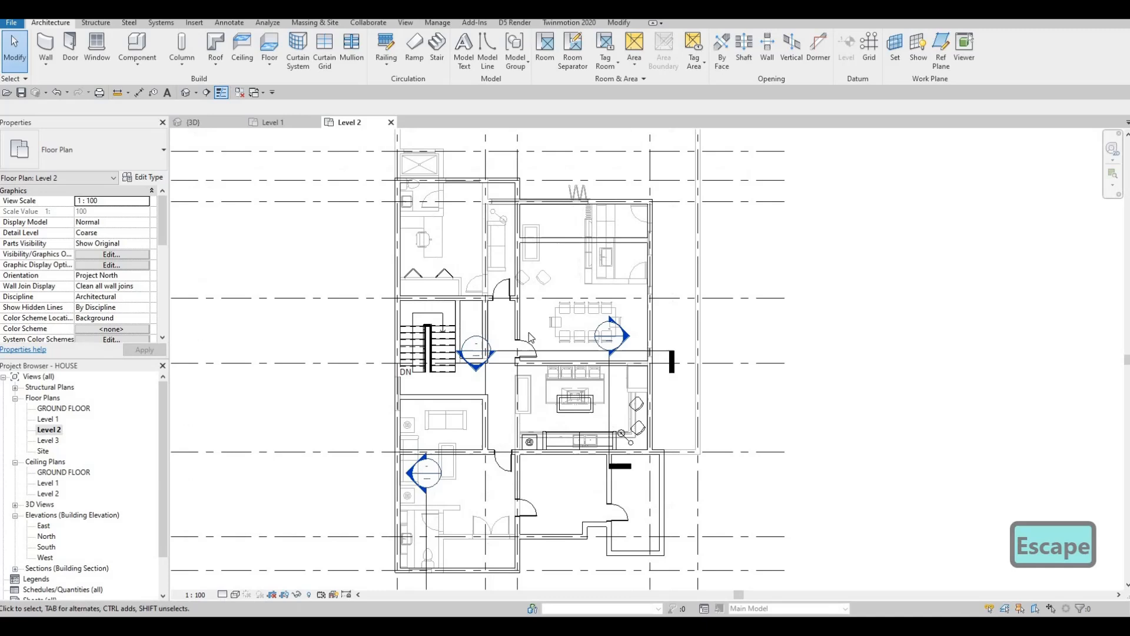
left_click(431, 172)
key("c")
key("s")
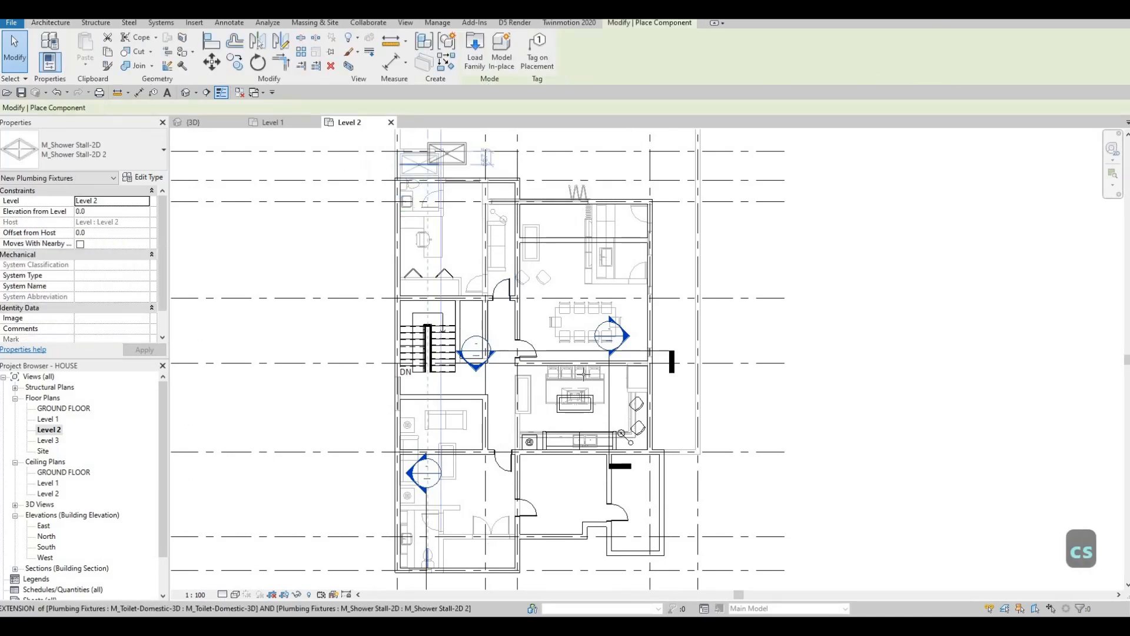
scroll(624, 478, "up", 2)
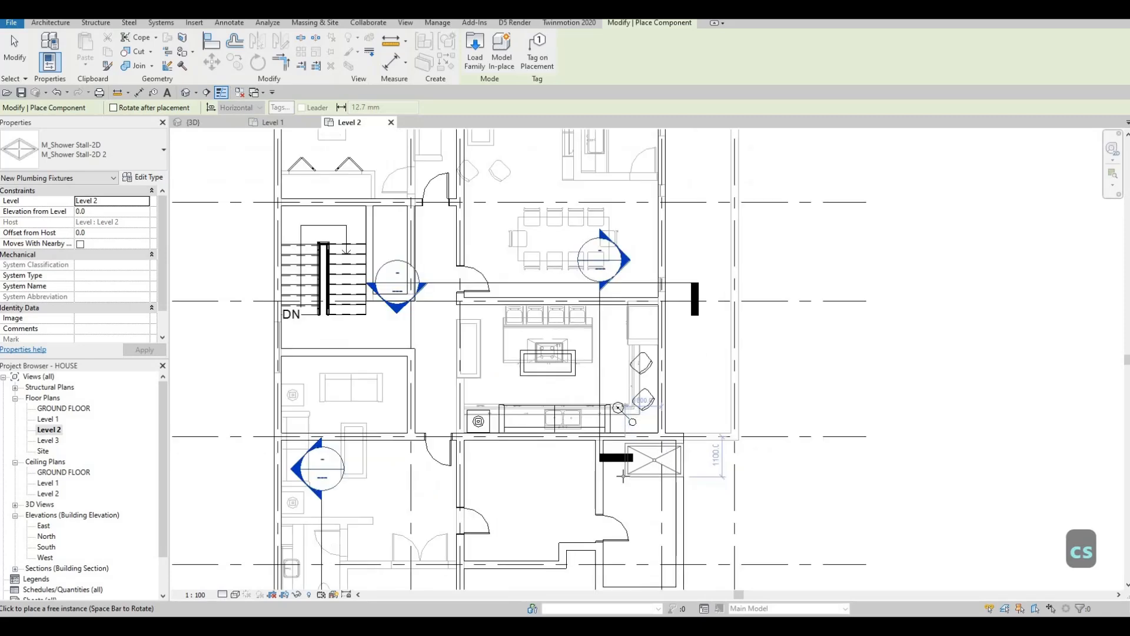
scroll(593, 478, "up", 2)
scroll(601, 476, "up", 2)
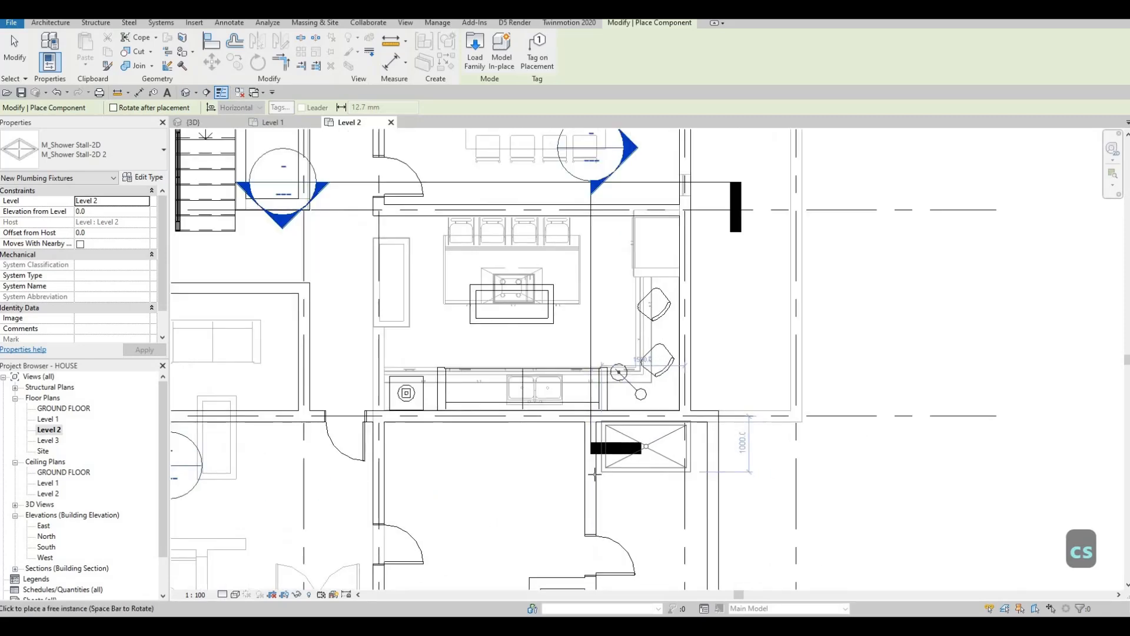
left_click(654, 453)
scroll(654, 453, "down", 4)
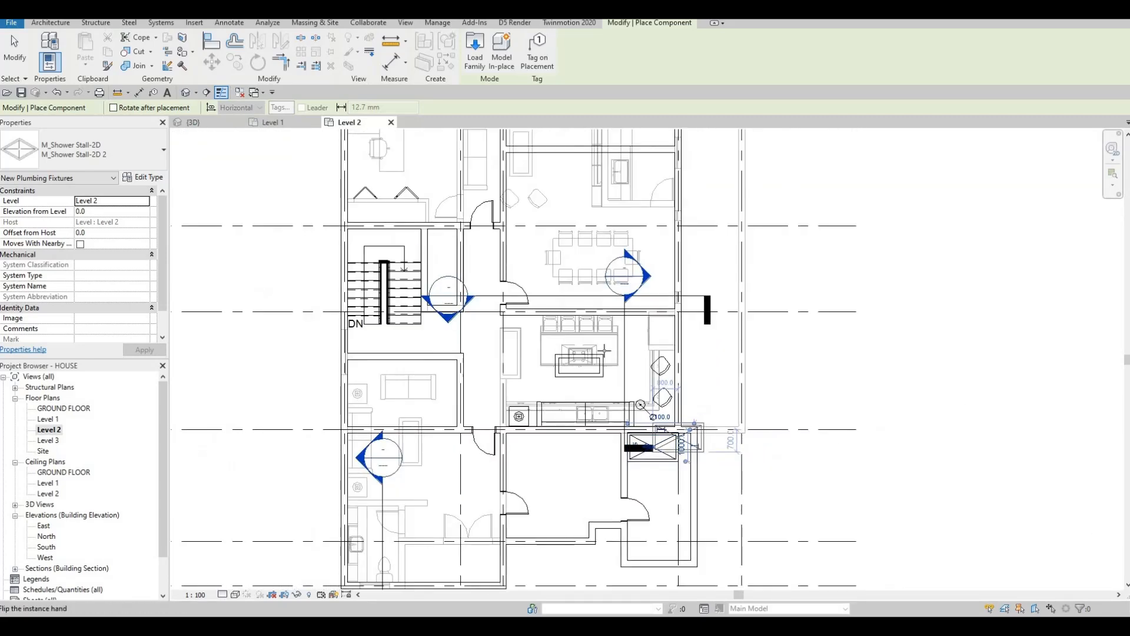
key("Escape")
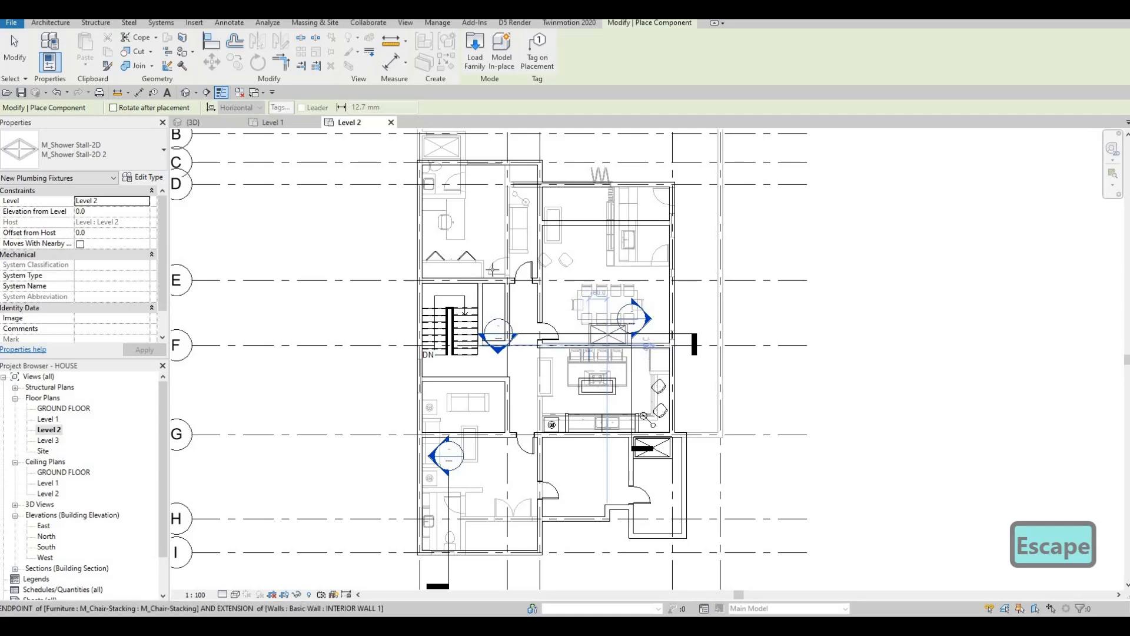
scroll(438, 207, "up", 1)
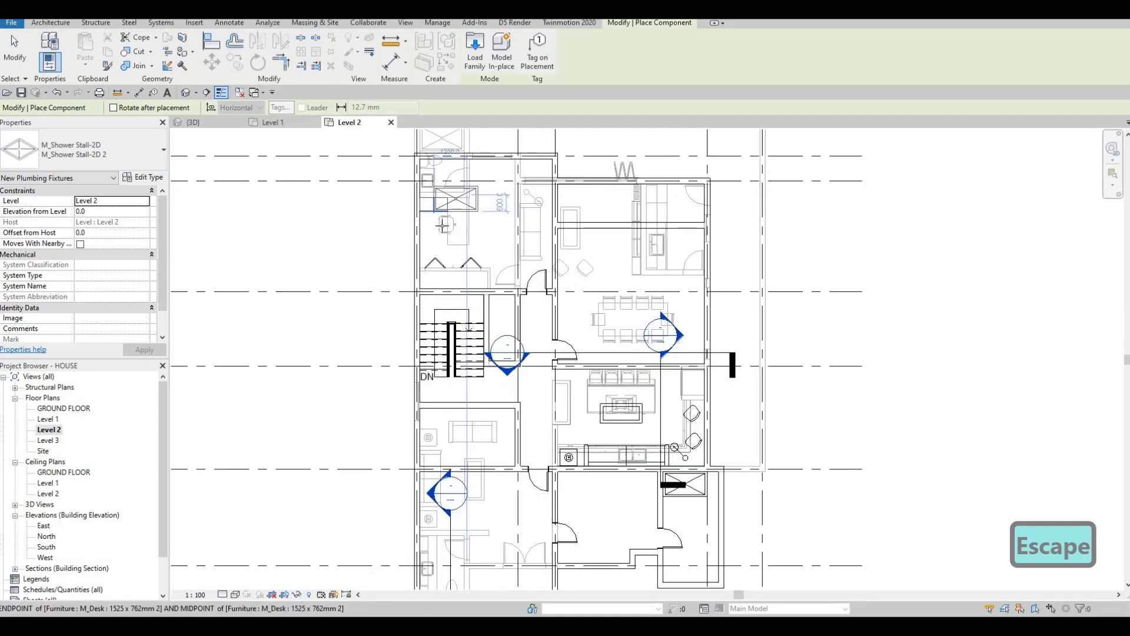
key("Escape")
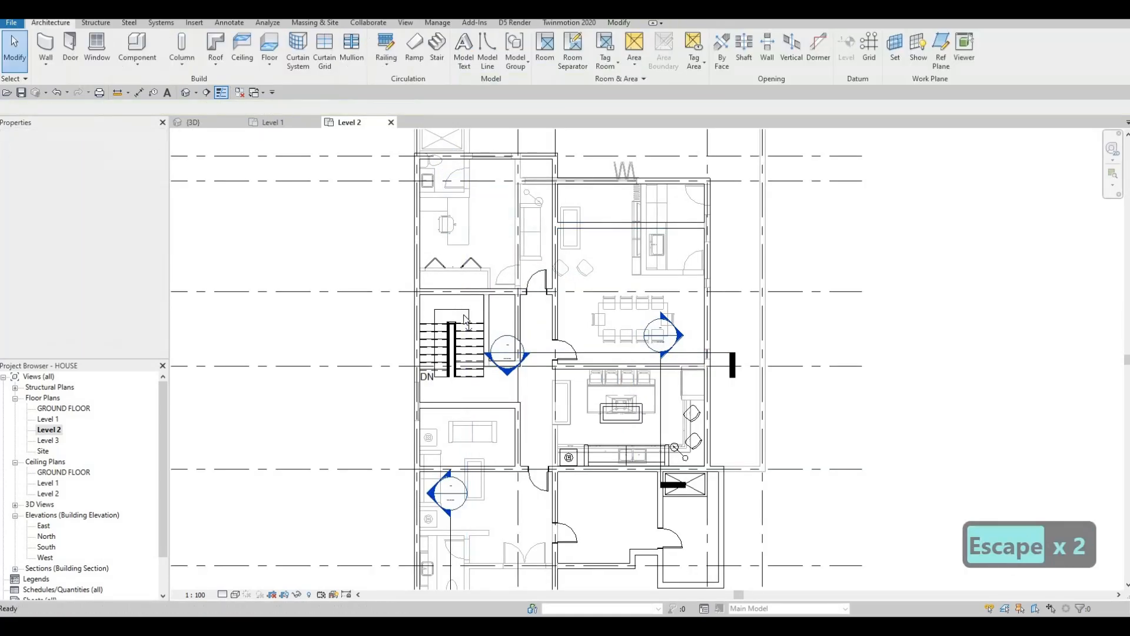
Draw a vertical INTERIOR WALL 1 about 3000 mm long down from the top exterior wall of the upper-left room, following the underlay wall.
middle_click_drag(447, 238, 447, 303)
key("Escape")
left_click(593, 296)
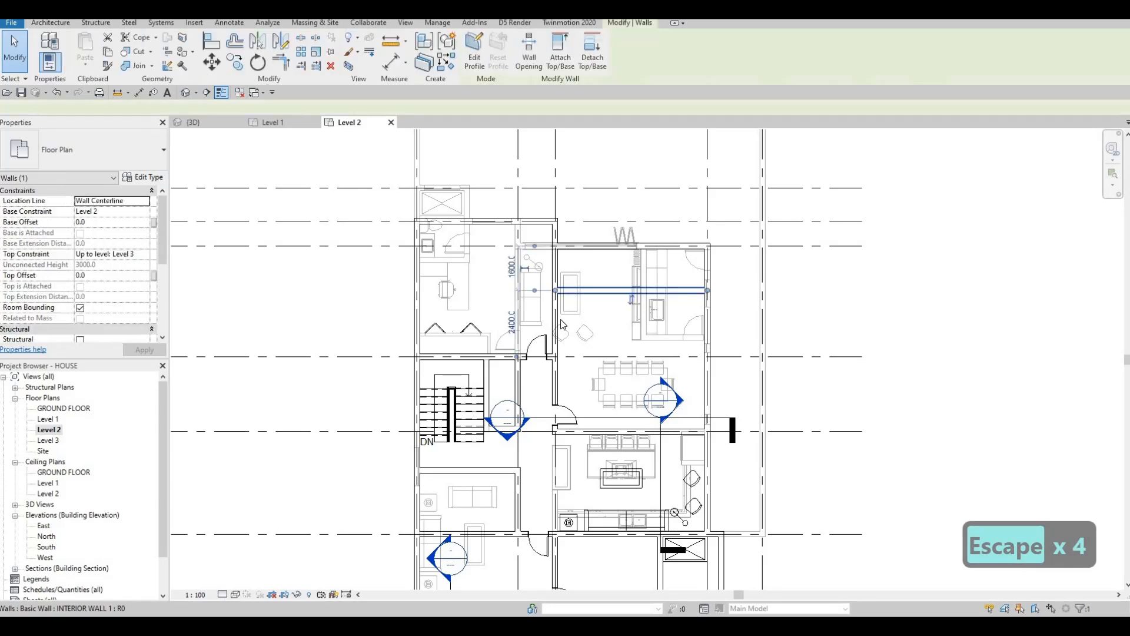
key("Escape")
key("Escape")
left_click(560, 319)
key("c")
key("s")
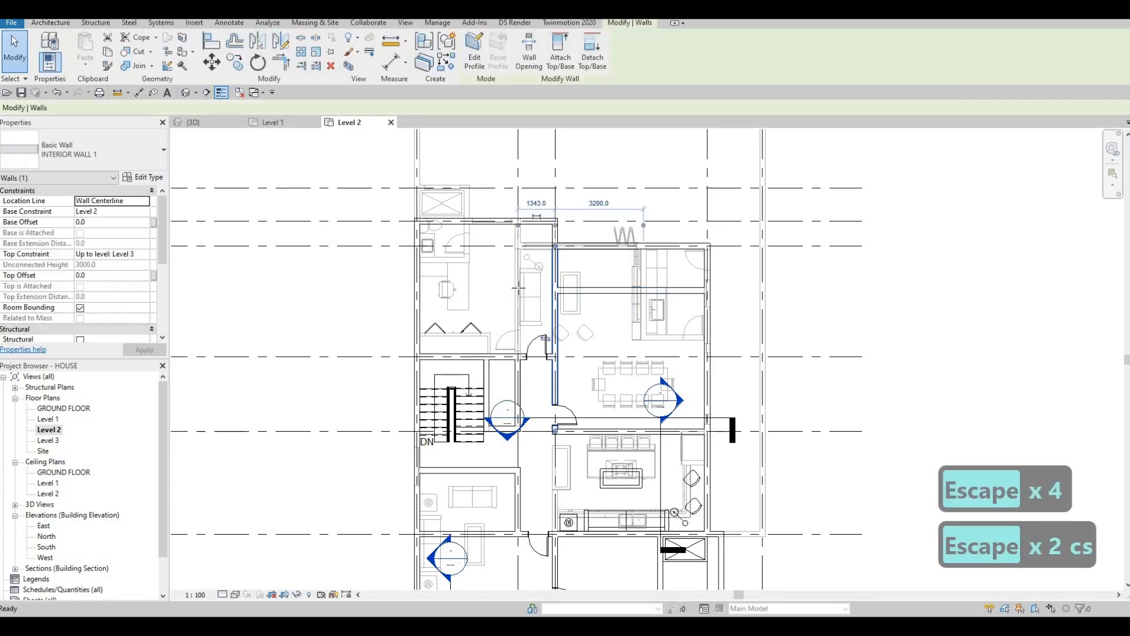
scroll(522, 296, "up", 2)
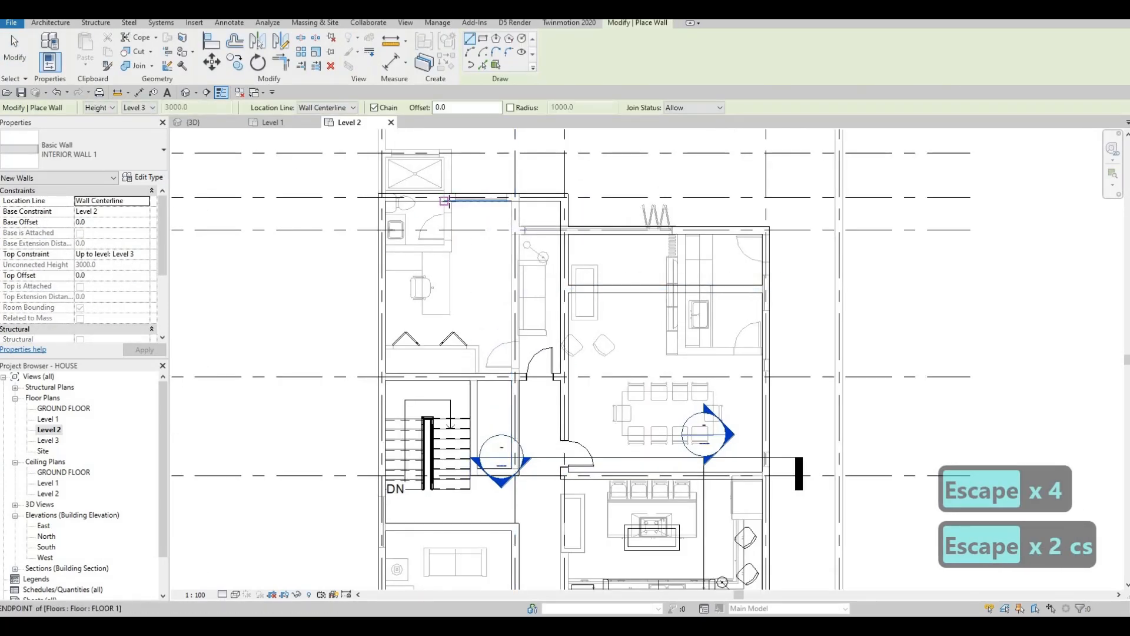
scroll(447, 200, "up", 2)
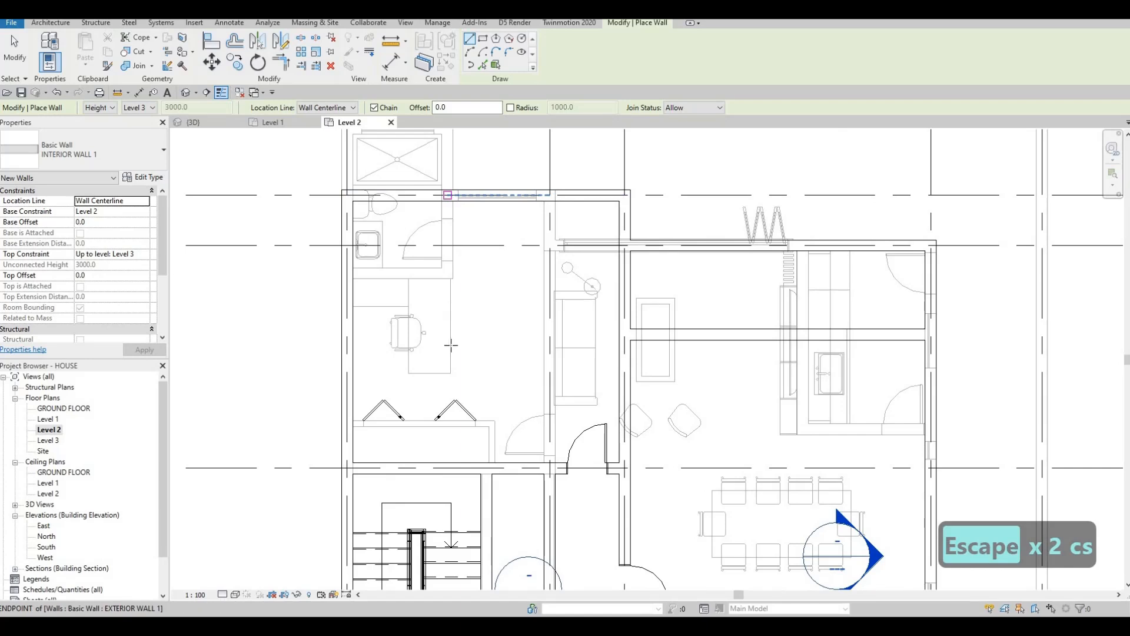
left_click(447, 195)
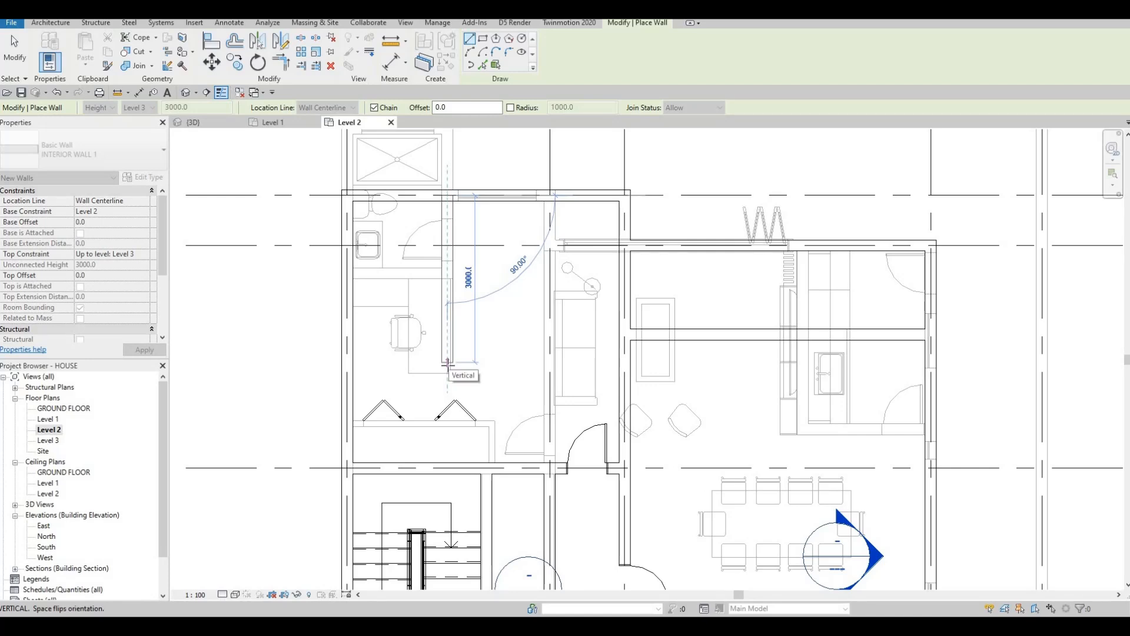
left_click(444, 307)
key("Escape")
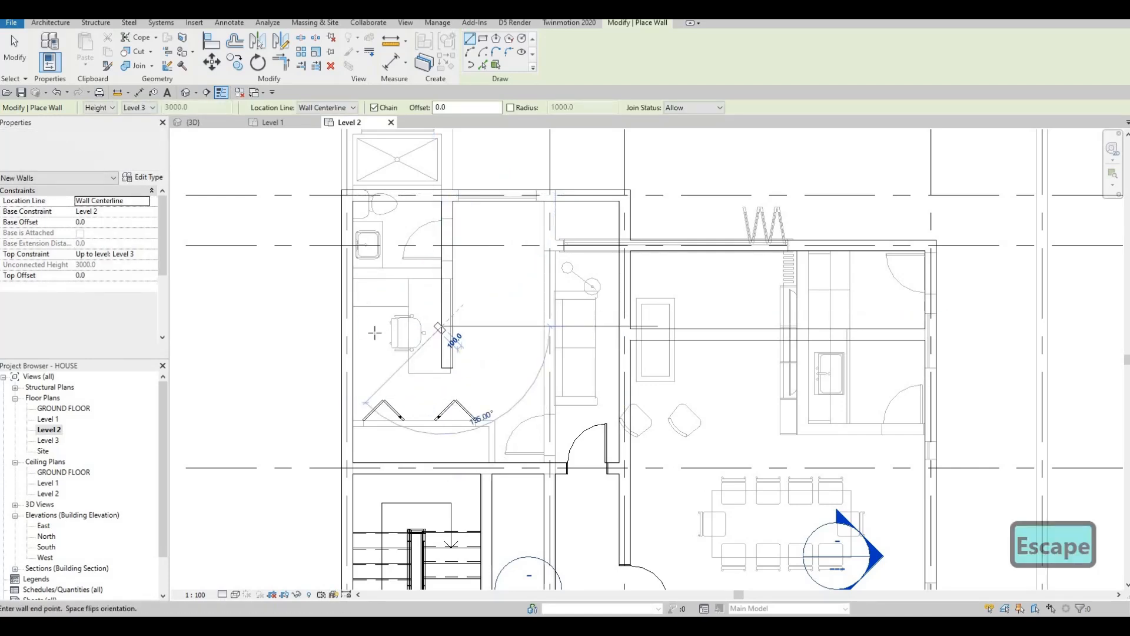
Draw a horizontal INTERIOR WALL 1 segment 1600 mm long from the new vertical wall to the left exterior wall.
left_click(442, 326)
left_click(357, 325)
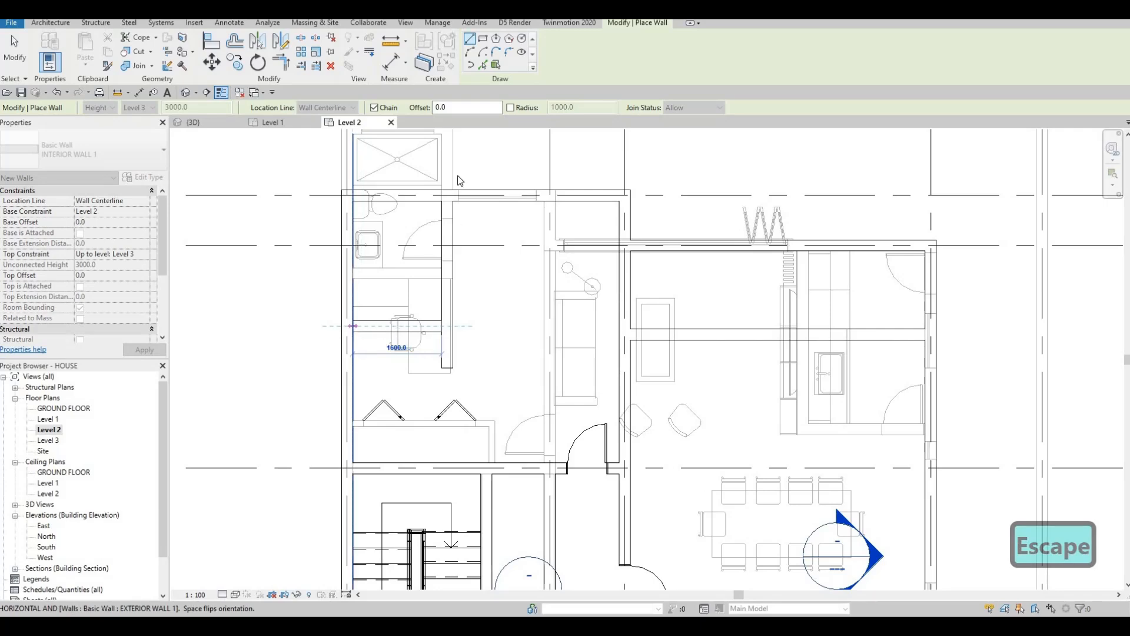
key("Escape")
key("Escape")
scroll(428, 285, "down", 1)
scroll(428, 285, "down", 2)
key("Escape")
key("Escape")
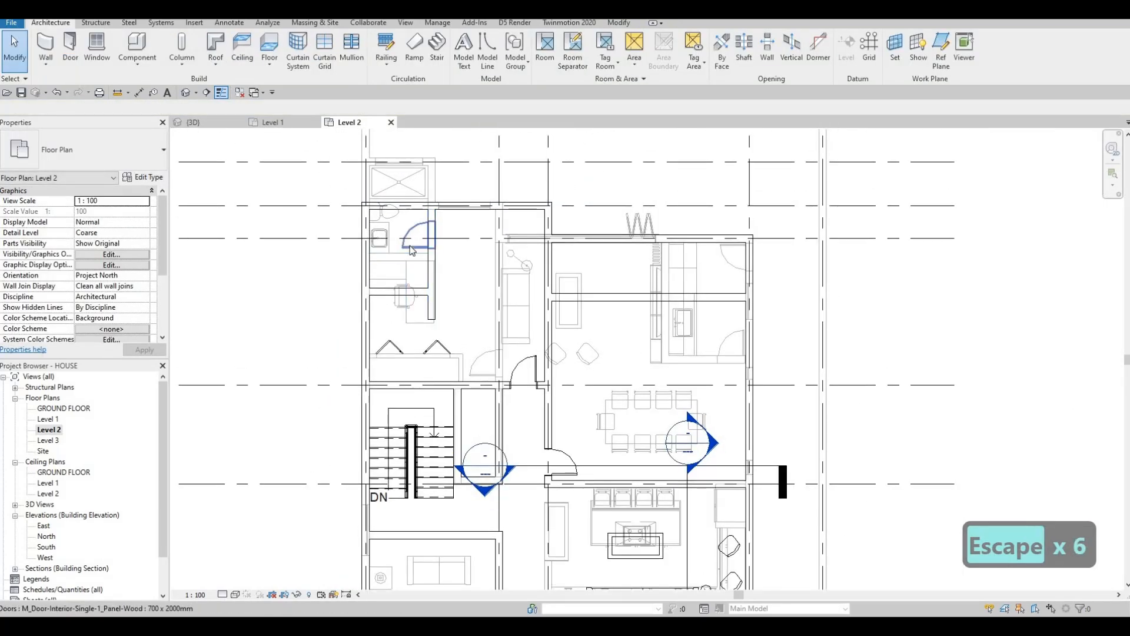
Place a similar M_Door-Interior-Single-1_Panel-Wood, 700 x 2000mm, in the new horizontal wall beside the vertical wall.
left_click(410, 245)
key("c")
key("s")
scroll(412, 294, "up", 2)
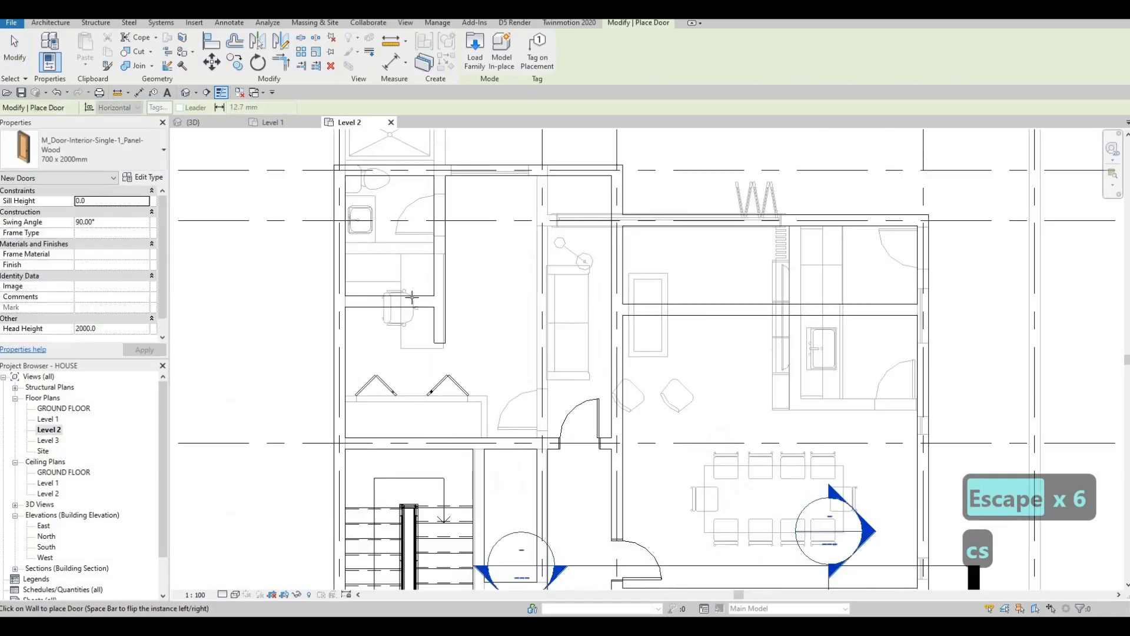
key("Escape")
key("Escape")
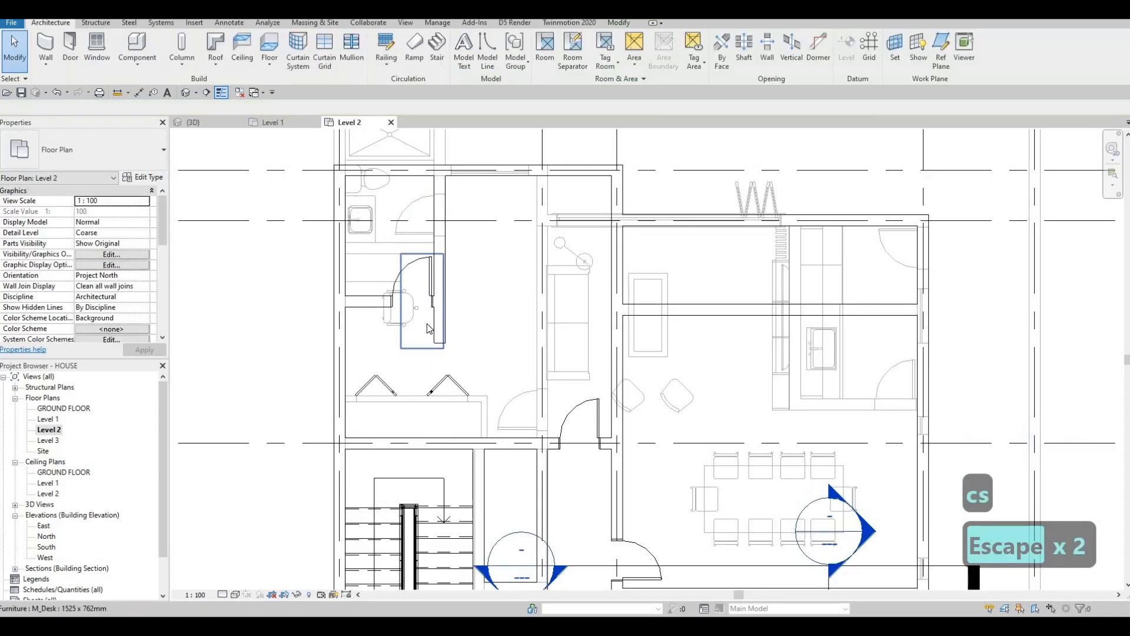
Nudge the horizontal wall containing the door down until it sits 2770 mm from the upper exterior wall.
scroll(432, 320, "down", 2)
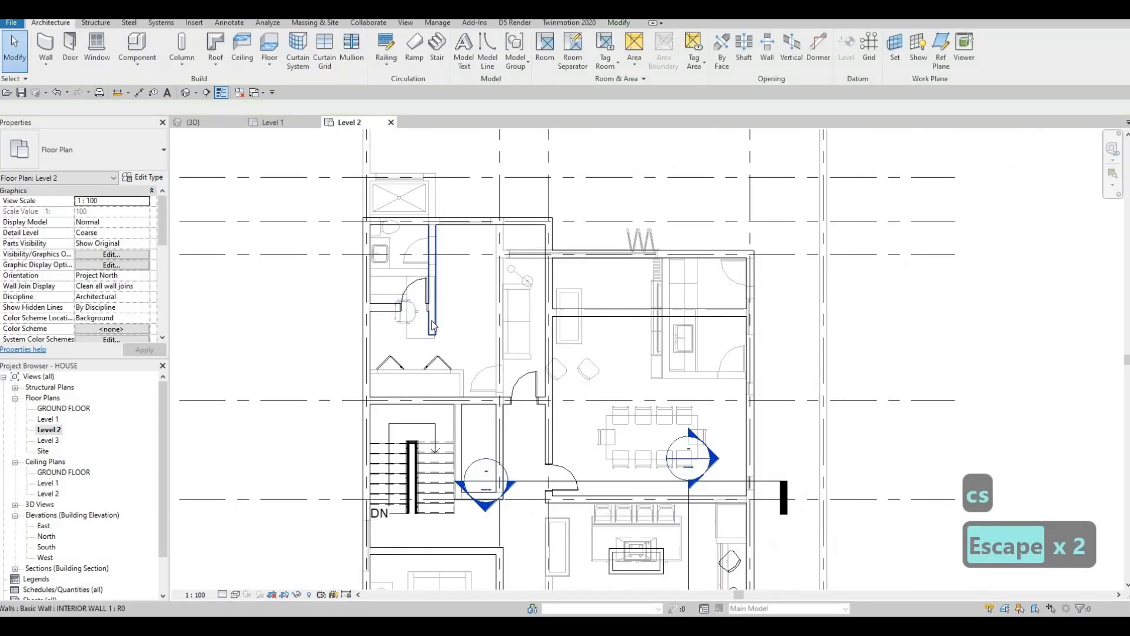
key("Escape")
middle_click_drag(432, 333, 437, 310)
key("Escape")
key("Escape")
left_click(401, 292)
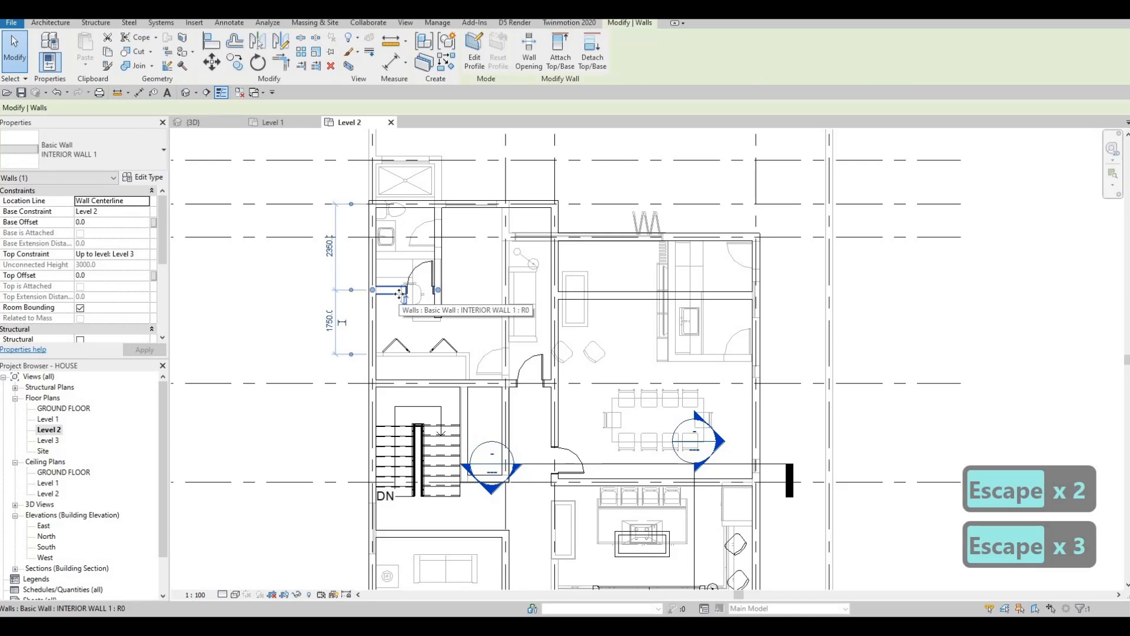
key("Down")
key("Down")
key("Down")
key("Down")
key("Down")
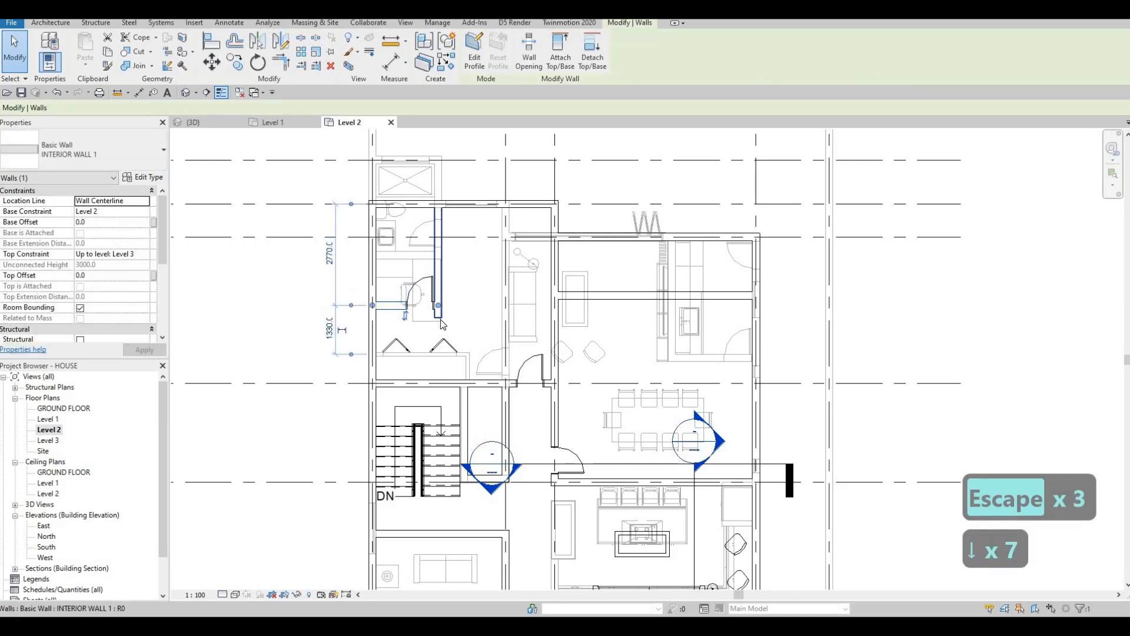
Extend the upper-left vertical wall to 3700 mm and nudge the horizontal wall with the door down, 850 mm short of the closet line.
left_click_drag(439, 305, 439, 342)
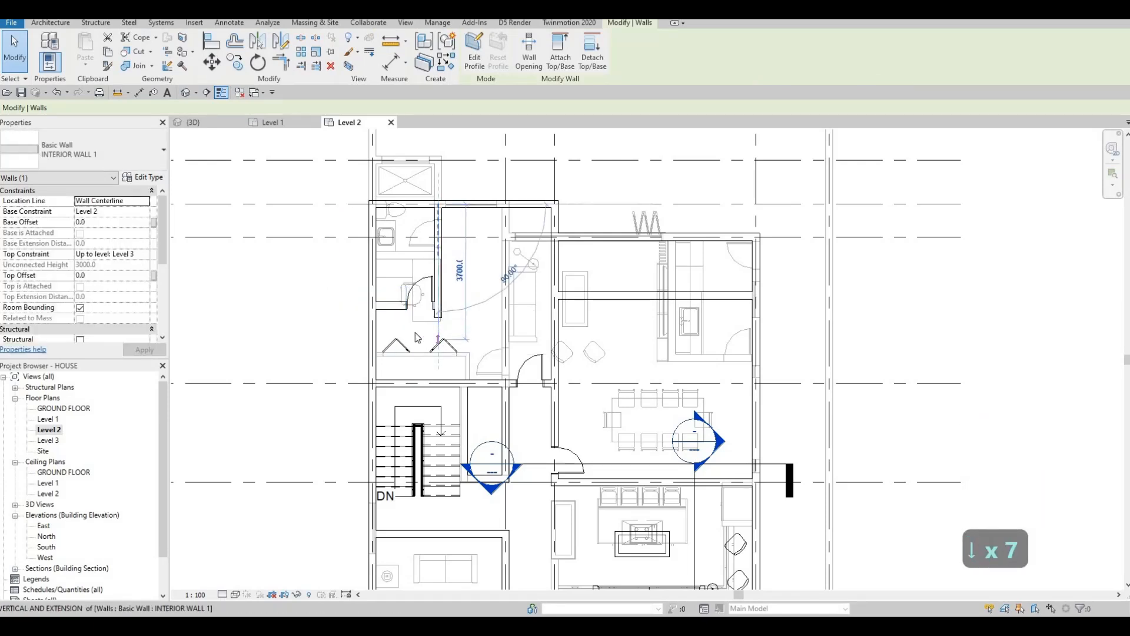
left_click(398, 306)
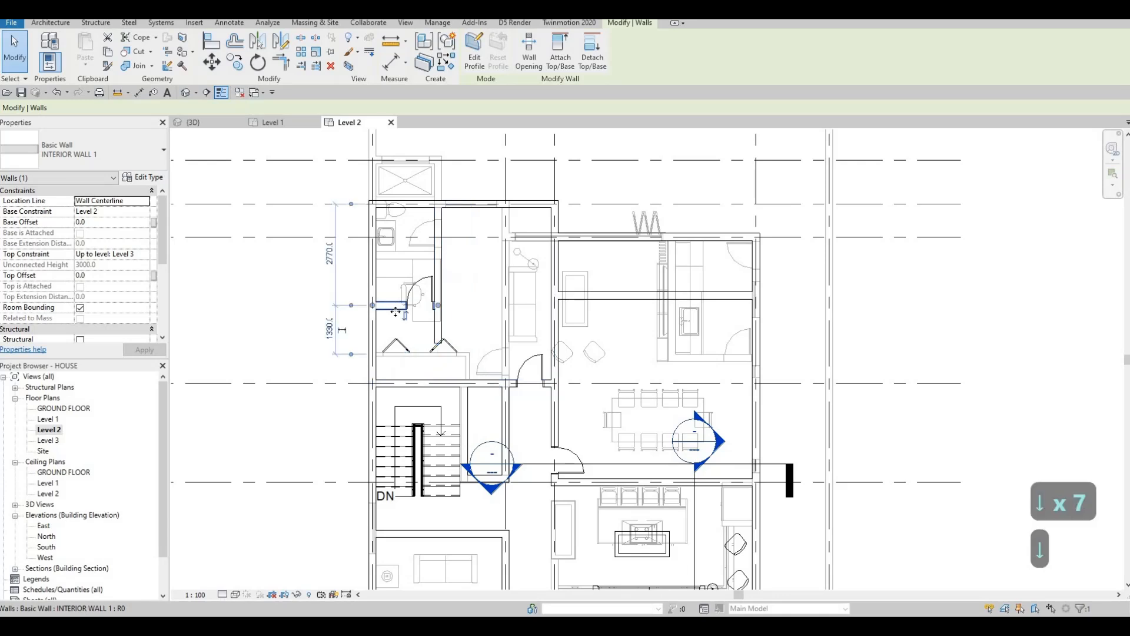
key("Down")
key("Down")
key("Down")
key("Down")
key("Down")
key("Down")
key("Down")
key("Down")
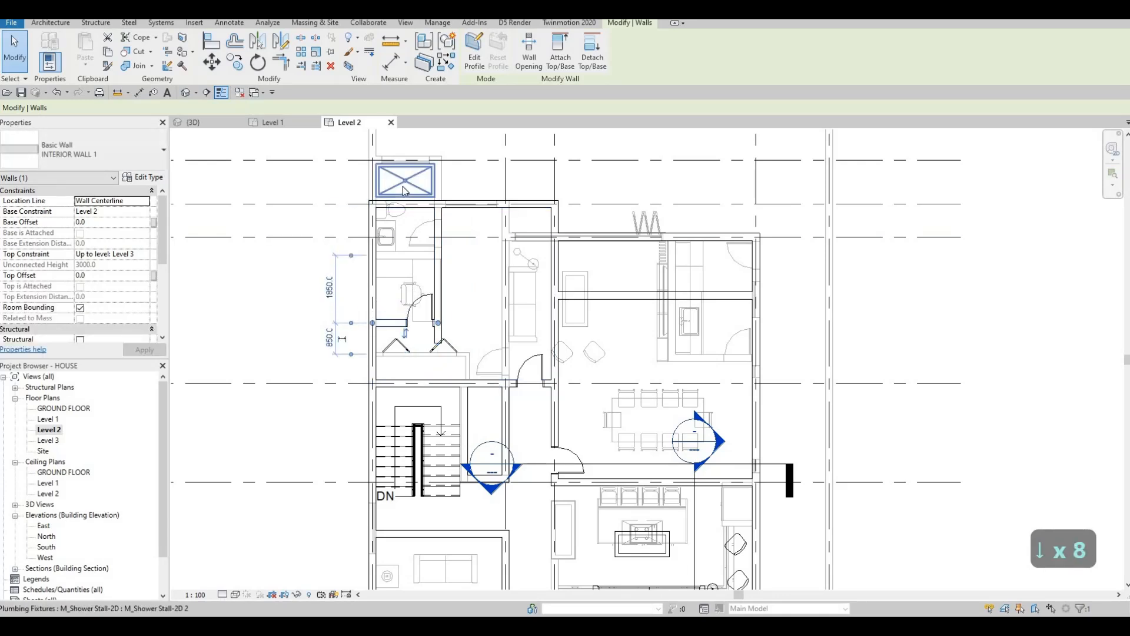
key("Escape")
key("Escape")
Place a similar M_Shower Stall-2D 2 against the upper exterior wall of the upper-left bathroom on Level 2.
left_click(404, 190)
key("c")
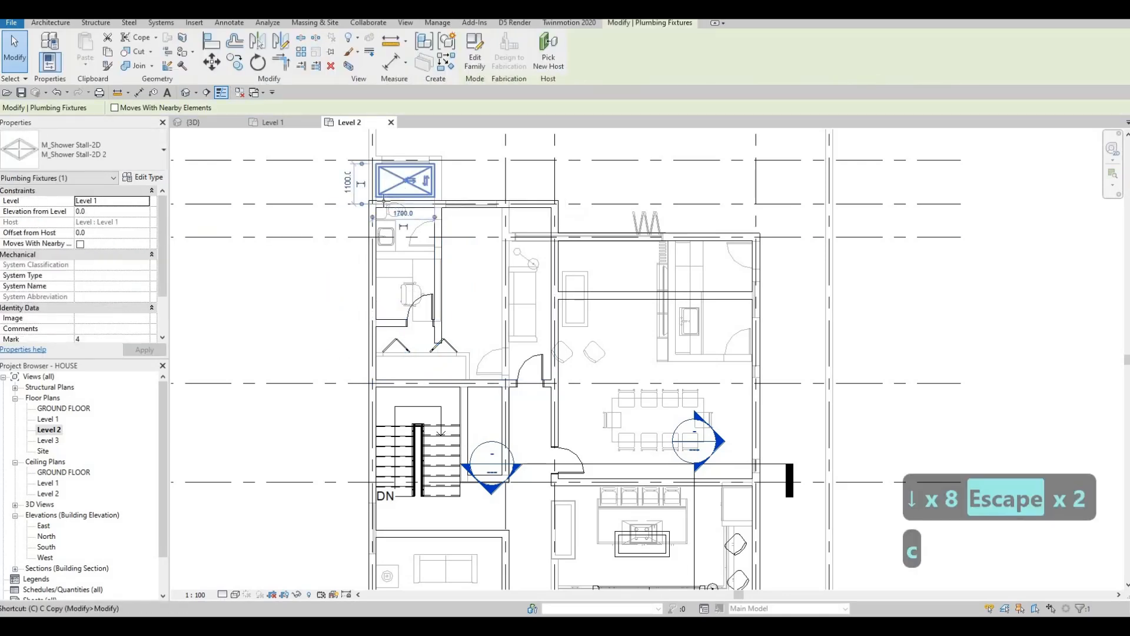
key("s")
scroll(454, 207, "up", 2)
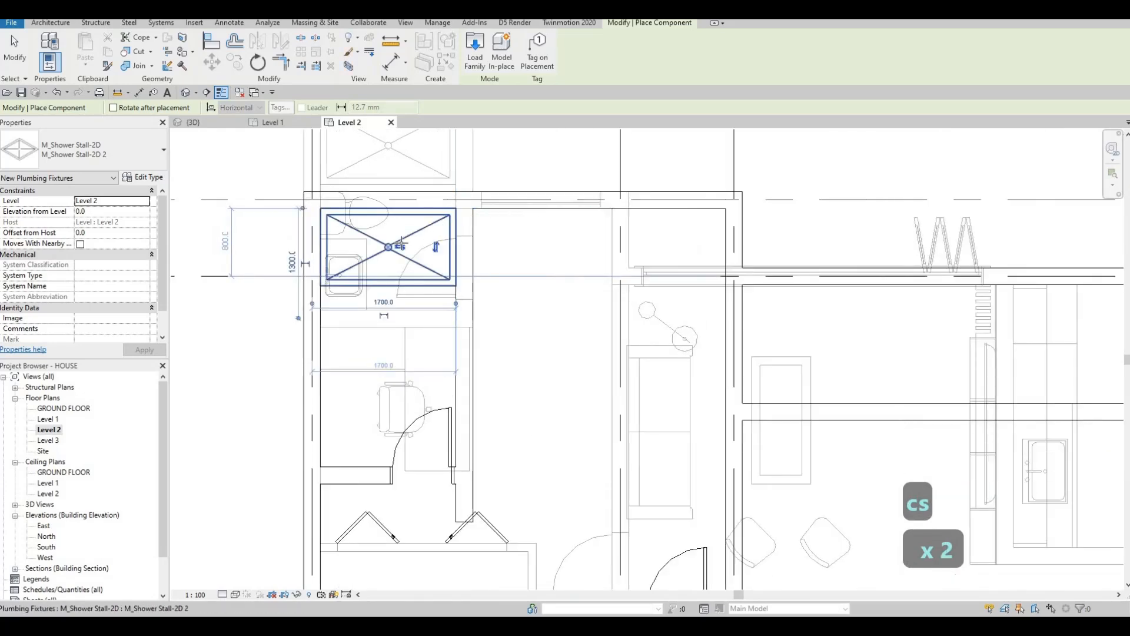
scroll(419, 242, "down", 2)
key("Escape")
scroll(667, 384, "down", 3)
middle_click_drag(669, 378, 681, 307)
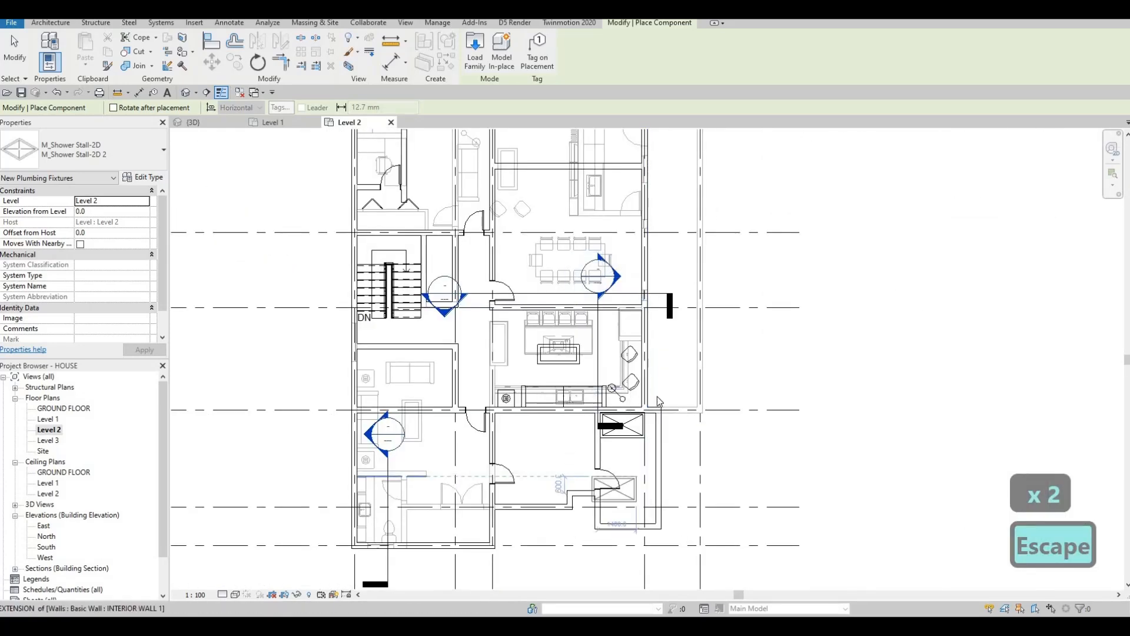
scroll(658, 389, "up", 3)
key("Escape")
key("Escape")
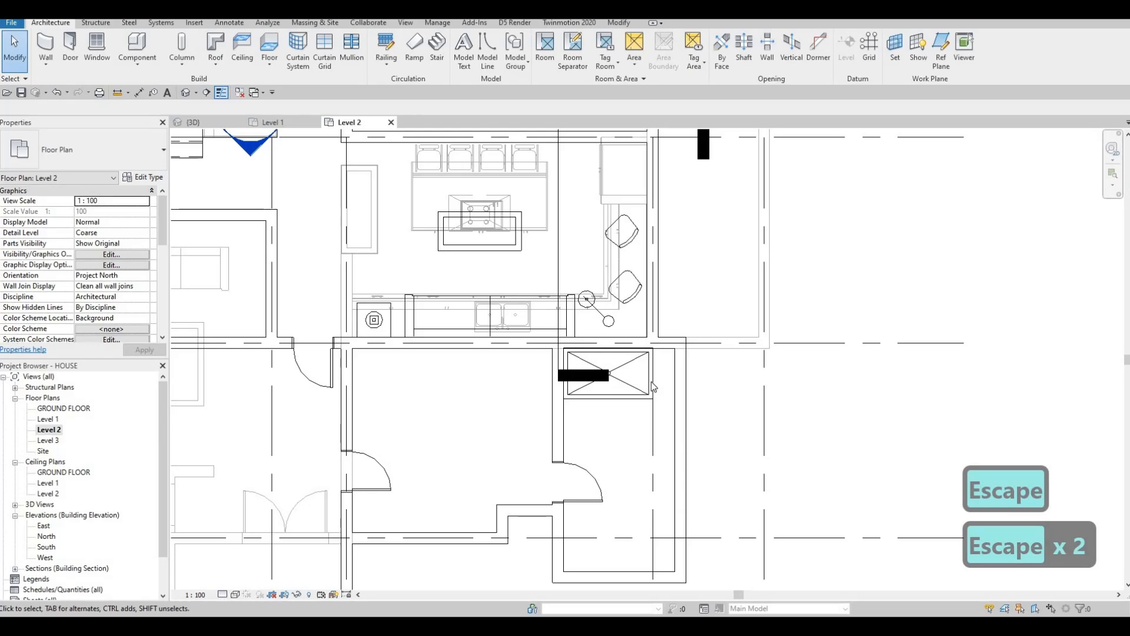
left_click(649, 379)
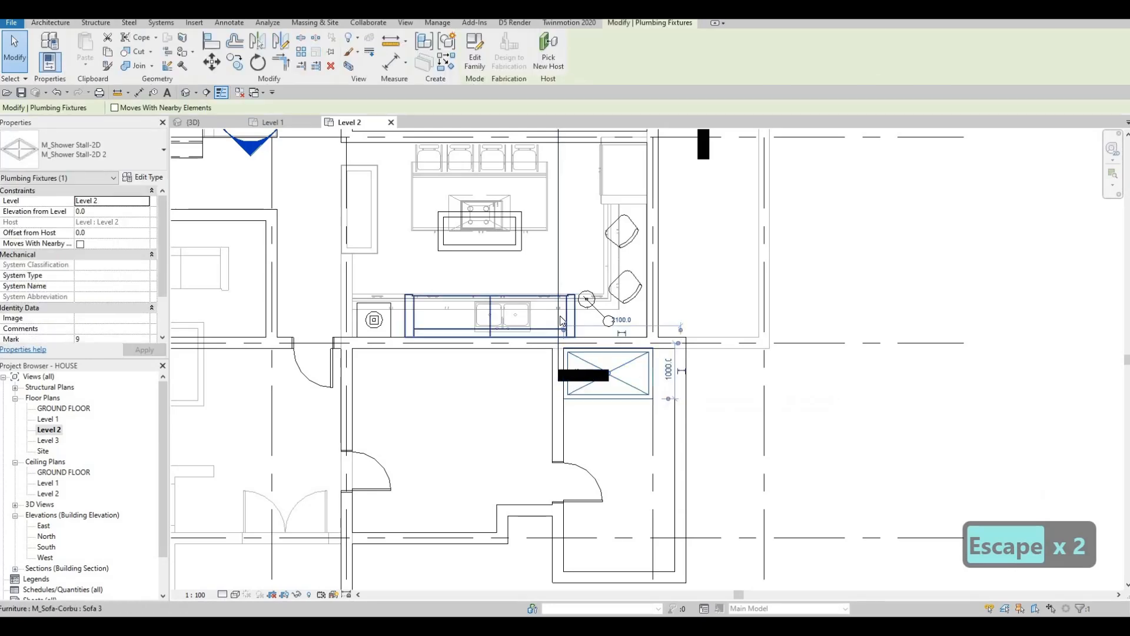
middle_click_drag(573, 281, 571, 343)
key("Escape")
scroll(555, 326, "down", 5)
key("Escape")
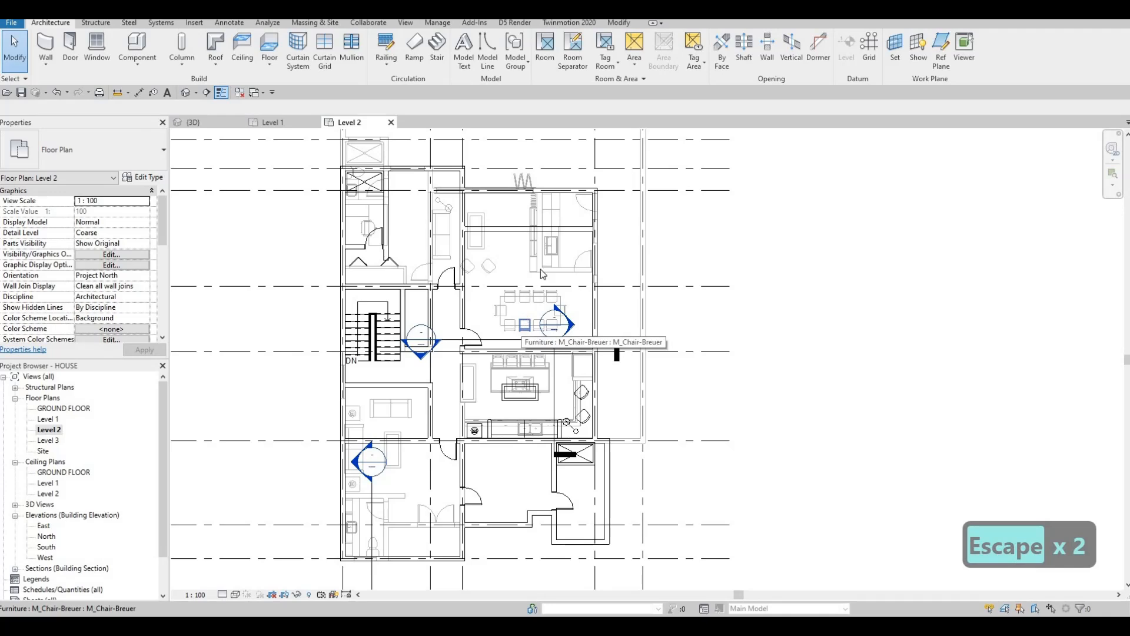
key("Escape")
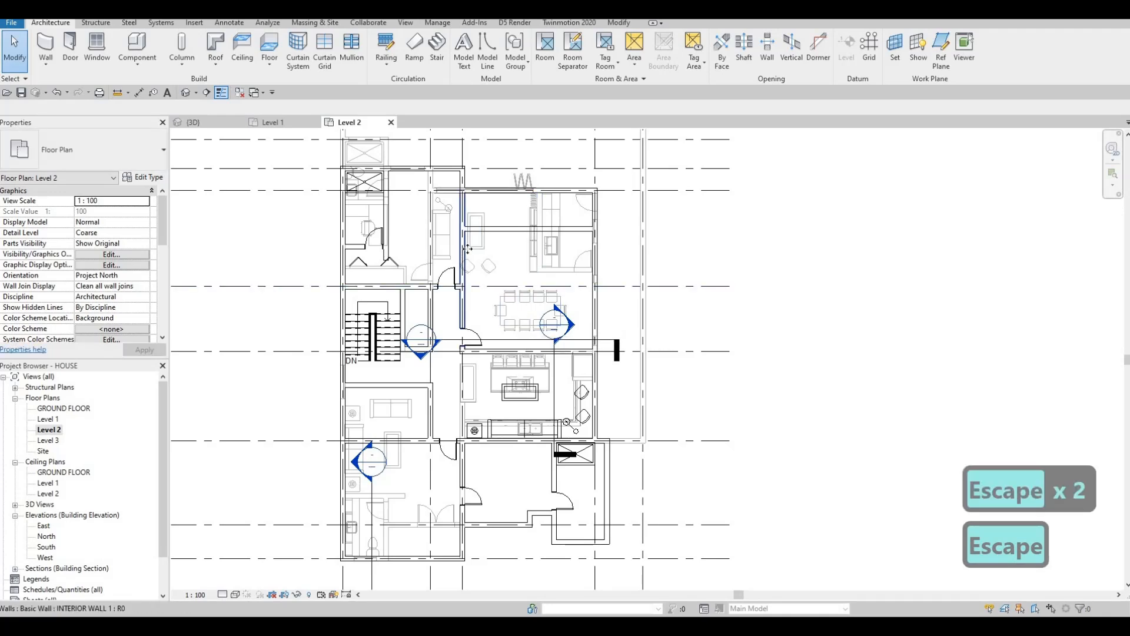
Draw a vertical INTERIOR WALL 1 about 3350 mm long down from the upper horizontal interior wall, near the underlay kitchen sink.
left_click(466, 249)
key("c")
key("s")
scroll(535, 232, "up", 3)
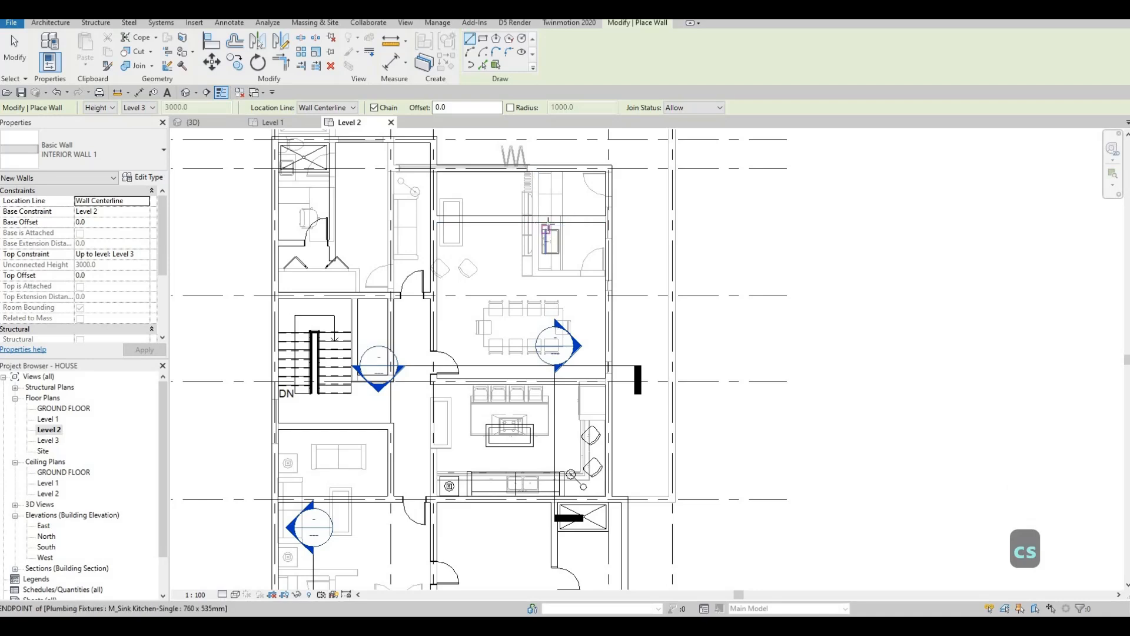
key("Escape")
key("Escape")
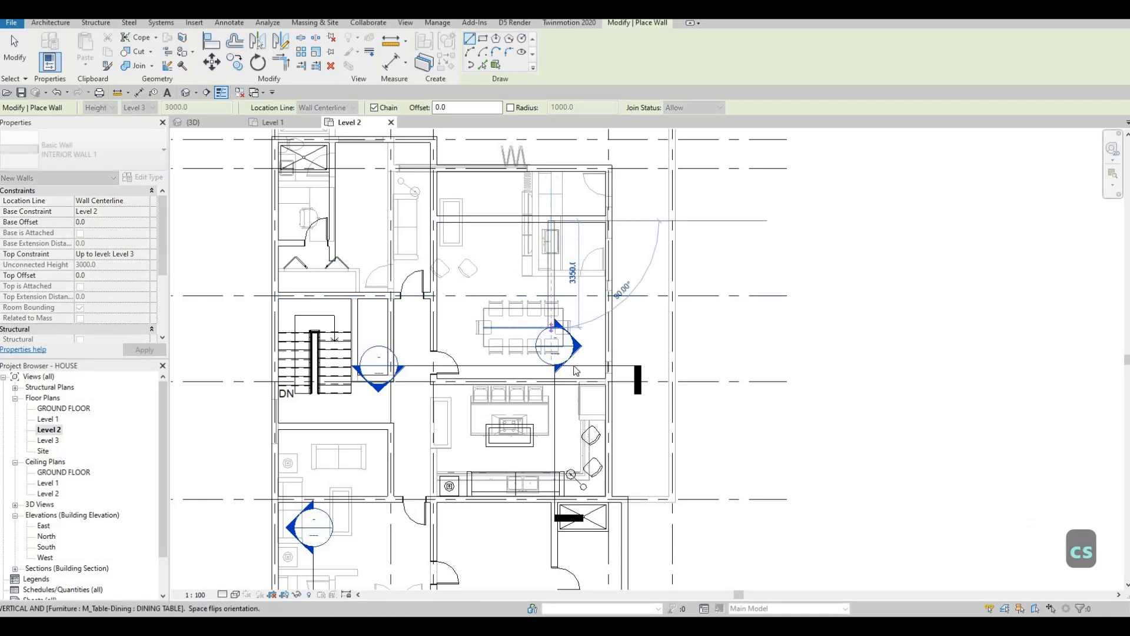
key("Escape")
Draw a horizontal INTERIOR WALL 1 from the new vertical wall to the right exterior wall, about 2500 mm below the upper interior wall.
left_click(554, 298)
key("c")
key("s")
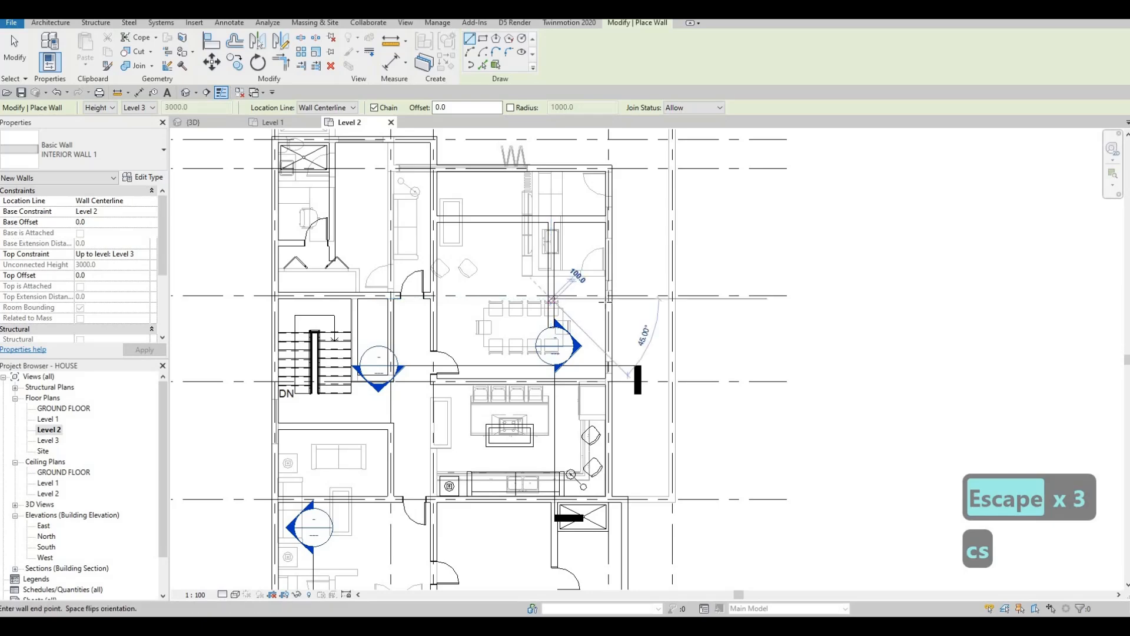
left_click(553, 298)
key("Escape")
key("Escape")
key("Escape")
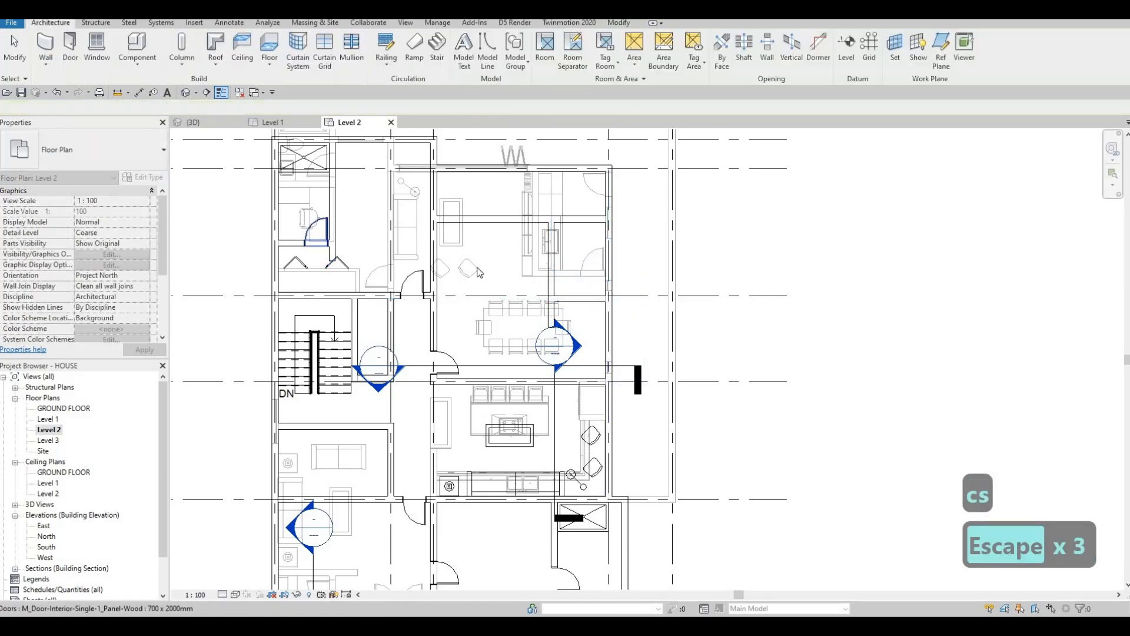
Place a similar M_Door-Interior-Single-1_Panel-Wood, 700 x 2000mm, flipped, in the new horizontal wall beside the vertical wall.
left_click(595, 259)
key("c")
key("s")
scroll(588, 291, "up", 2)
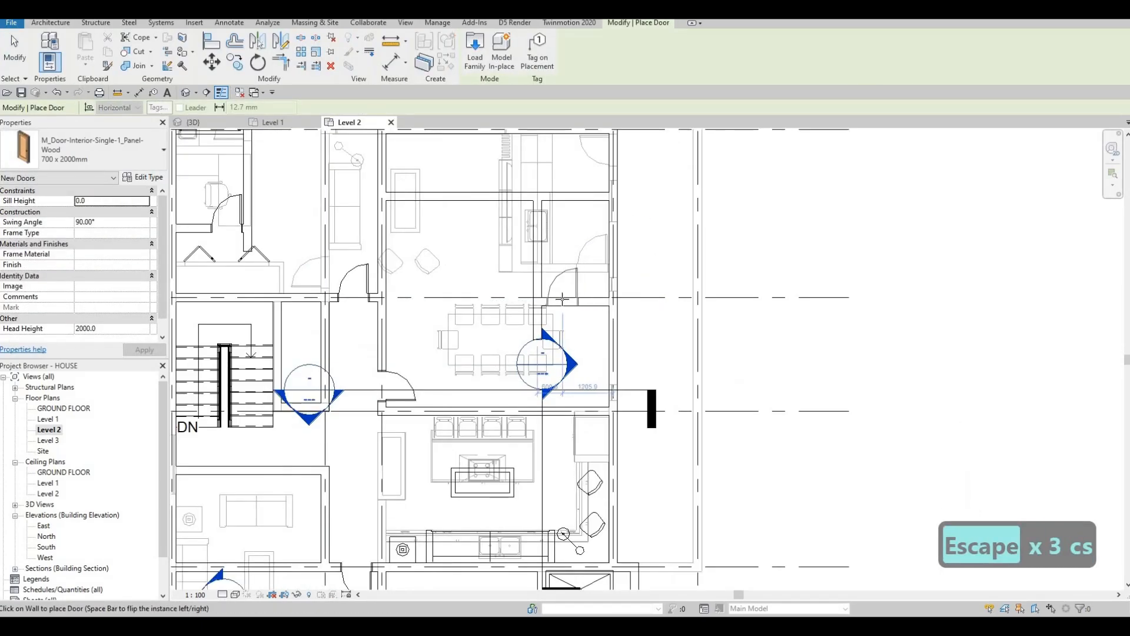
key("space")
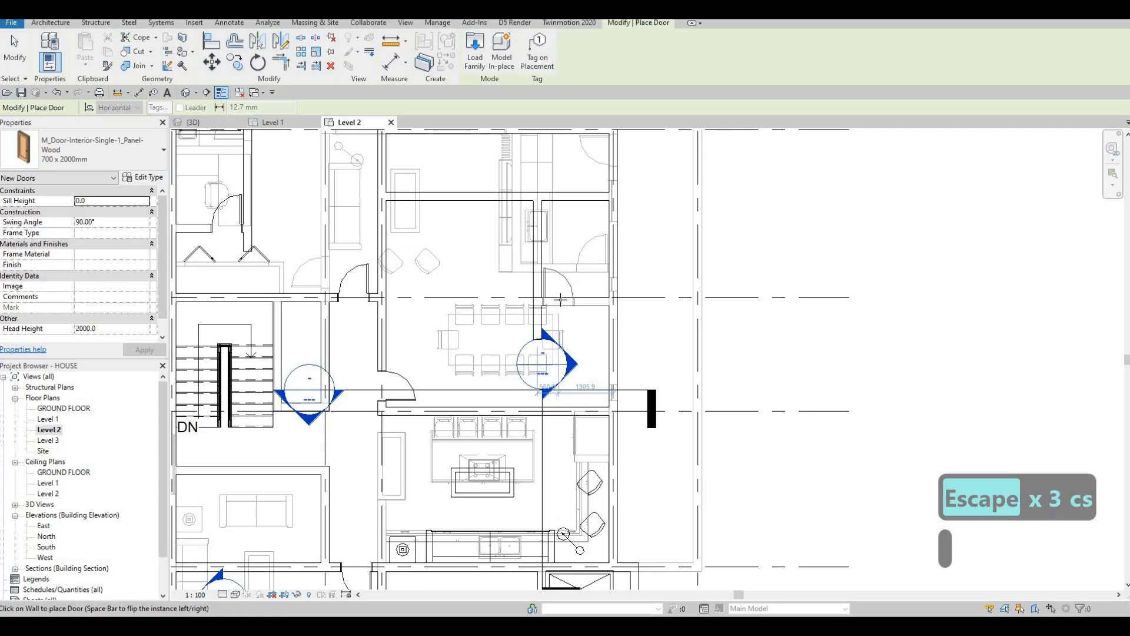
key("Escape")
key("Escape")
Move the short horizontal wall and its door down along the new vertical wall to lengthen the bathroom.
left_click(589, 324)
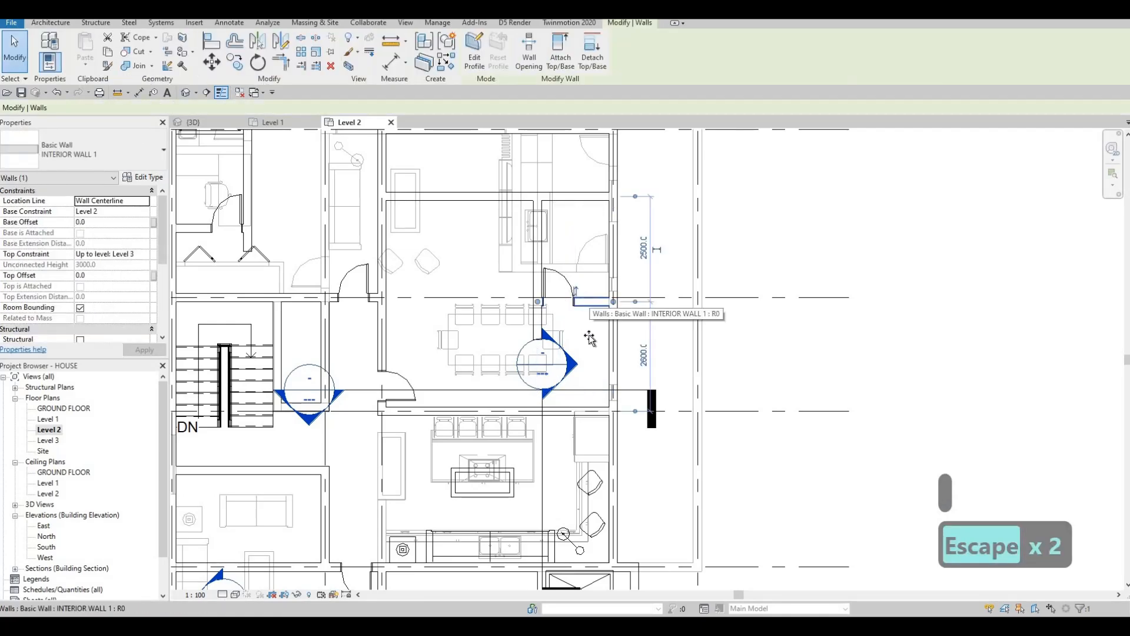
key("Escape")
key("Escape")
key("Escape")
key("Escape")
scroll(543, 333, "down", 3)
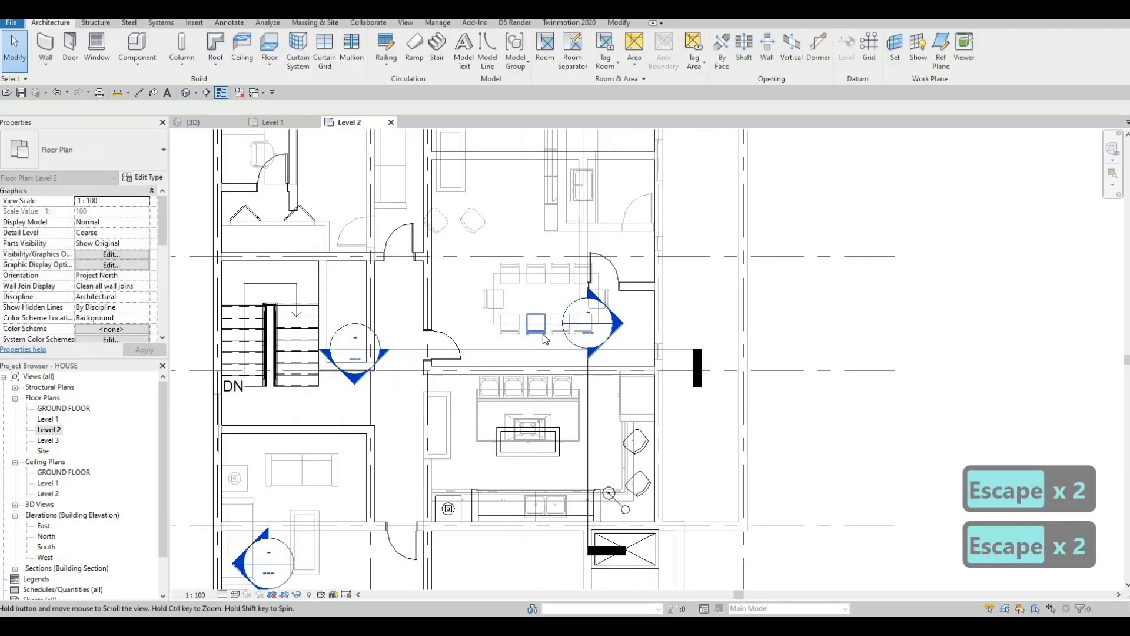
Delete the building sections Section 2, Section 3 and Section 1 from the plan.
left_click(561, 334)
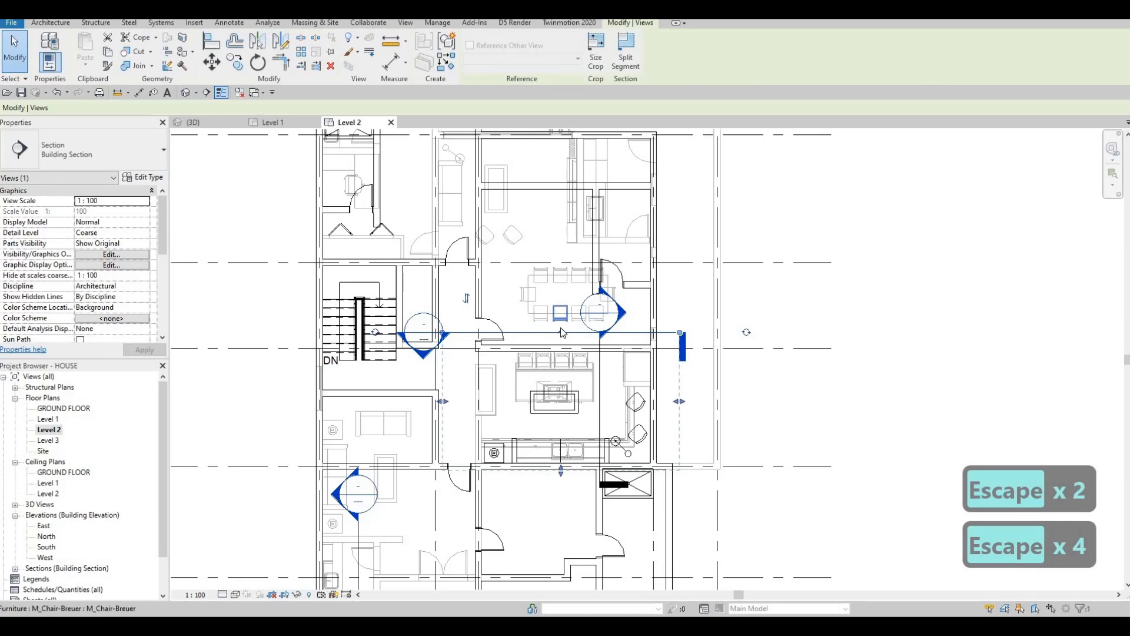
key("Delete")
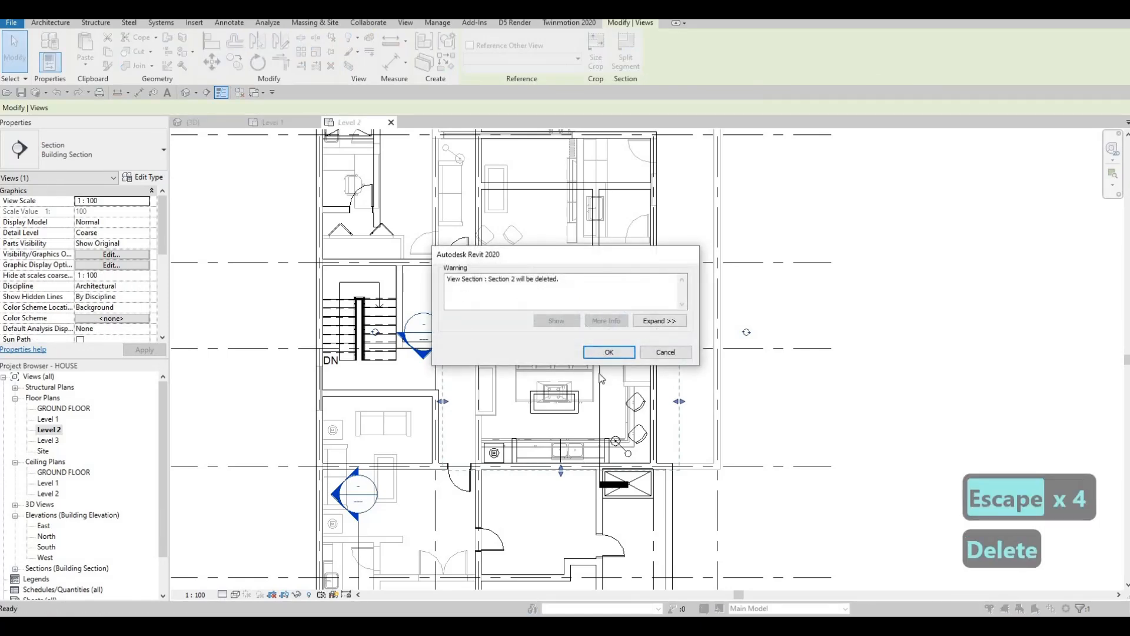
left_click(610, 352)
left_click(613, 483)
key("Delete")
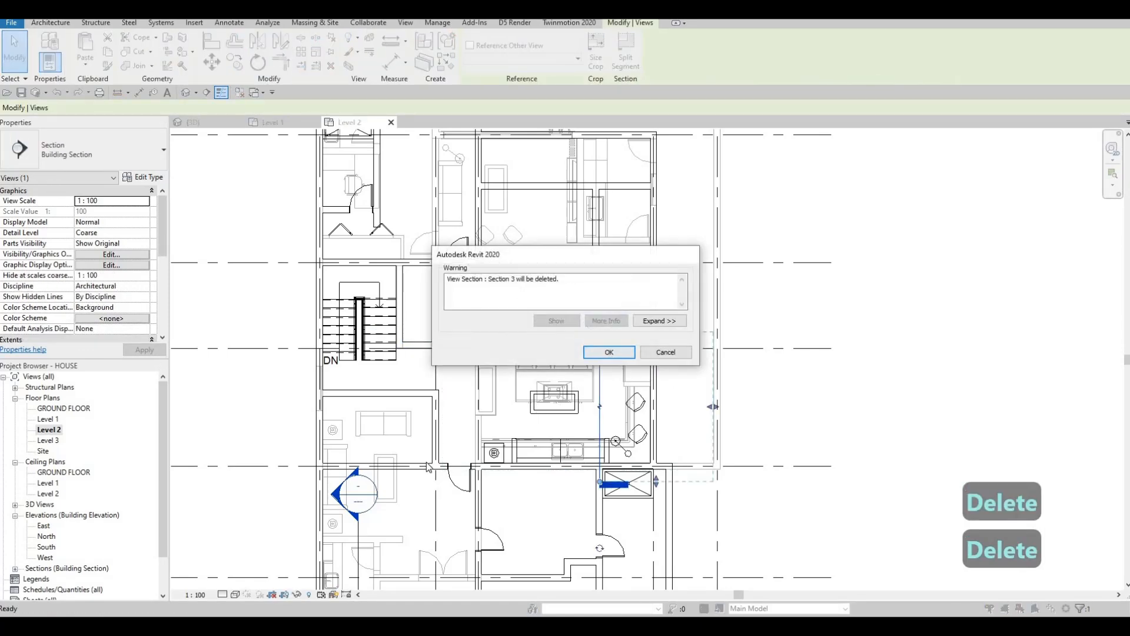
key("Return")
key("Delete")
key("Escape")
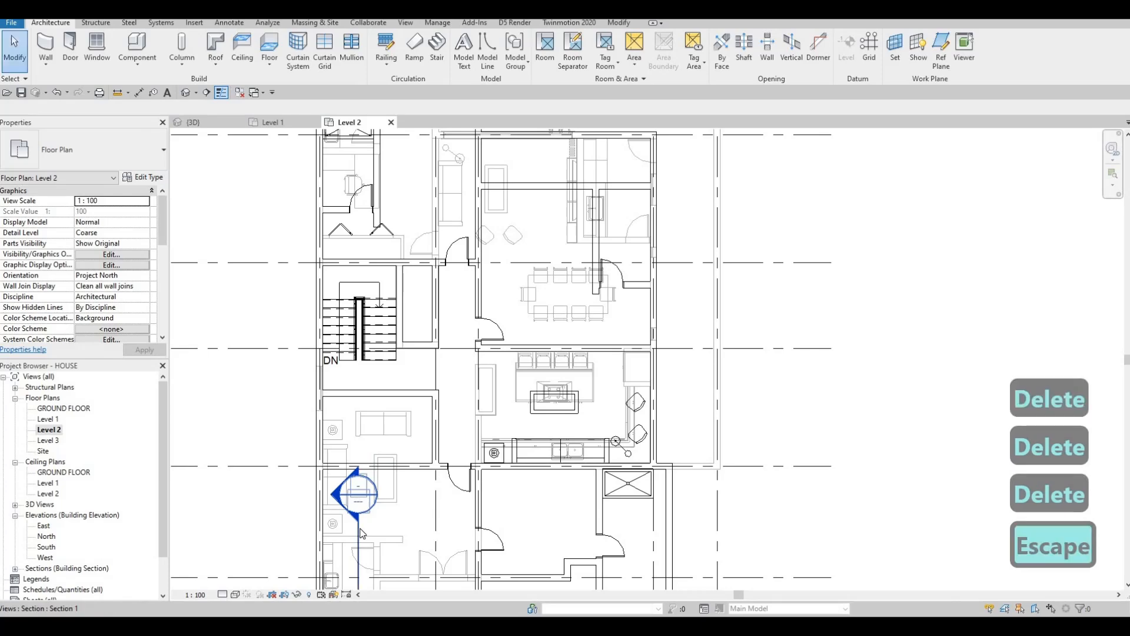
left_click(360, 533)
key("Delete")
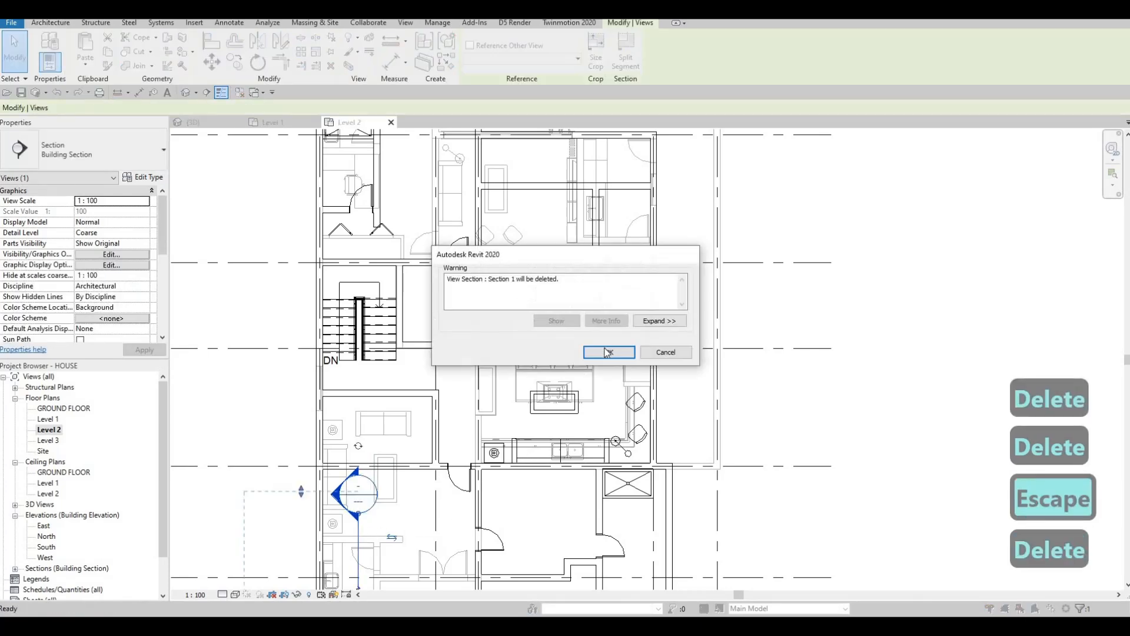
scroll(416, 418, "down", 3)
key("Escape")
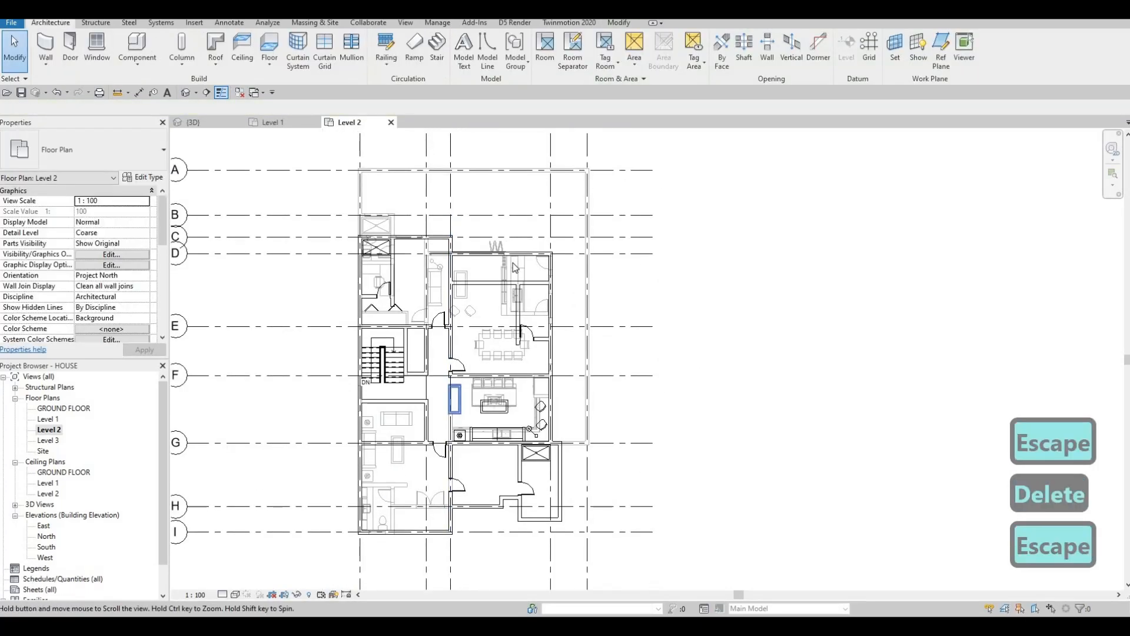
Place a similar M_Shower Stall-2D 2 in the new bathroom beside the right exterior wall.
middle_click_drag(503, 311, 521, 267)
key("Escape")
scroll(521, 268, "up", 3)
scroll(303, 178, "up", 2)
key("Escape")
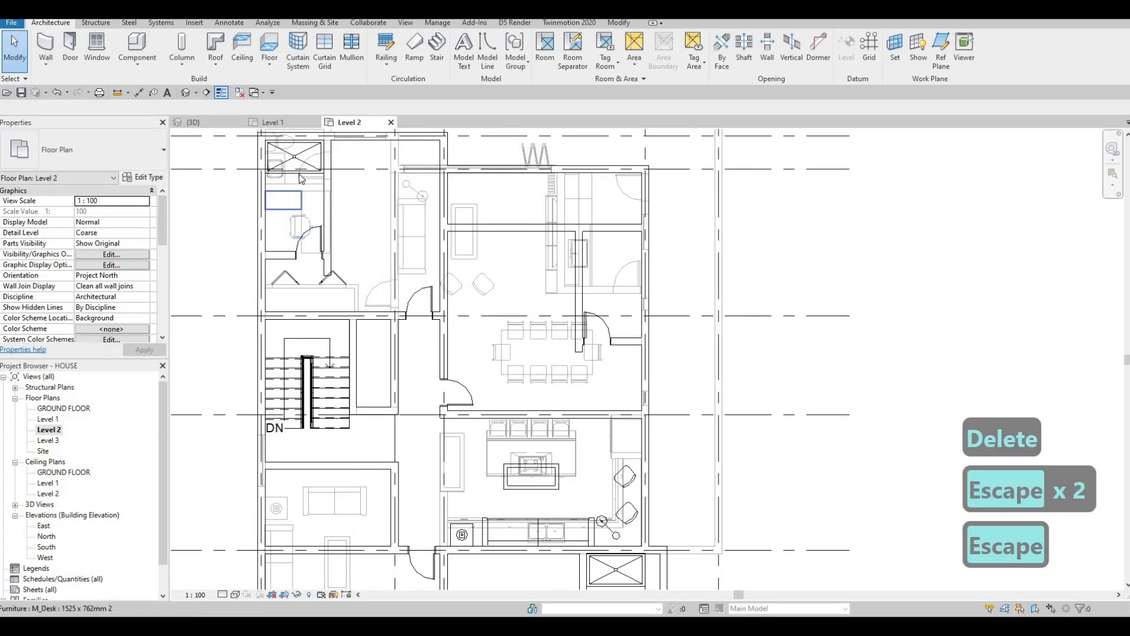
left_click(300, 176)
key("c")
key("s")
scroll(647, 231, "up", 4)
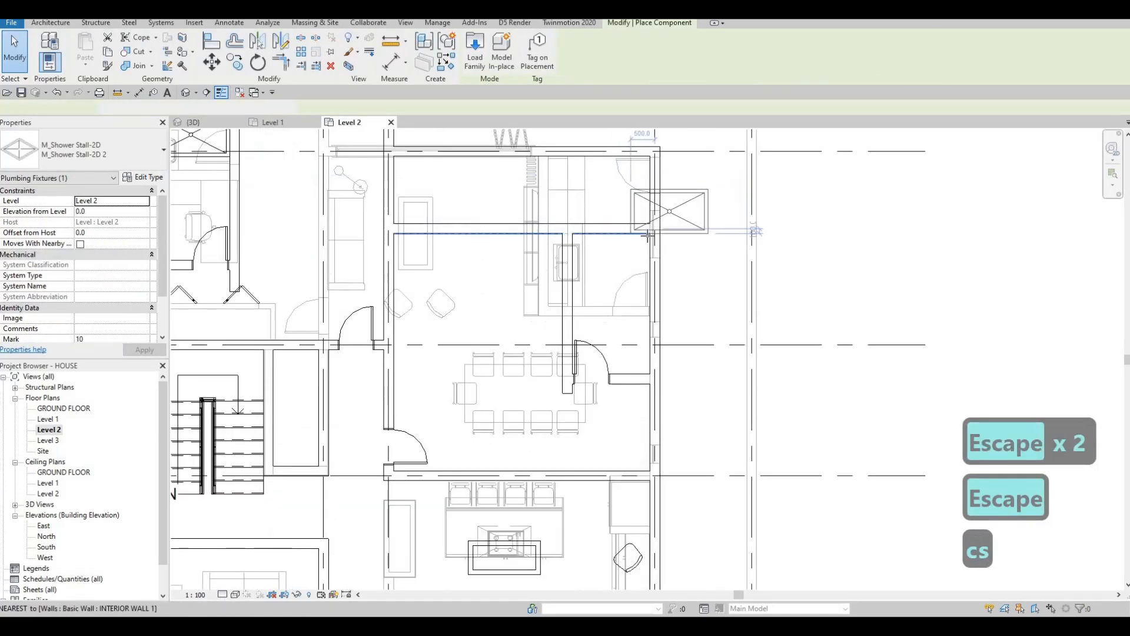
Place an M_Shower Stall-2D 2 in the plan's right-hand bathroom, against the corner of the two interior walls.
scroll(661, 231, "up", 2)
left_click(504, 249)
key("Escape")
key("Escape")
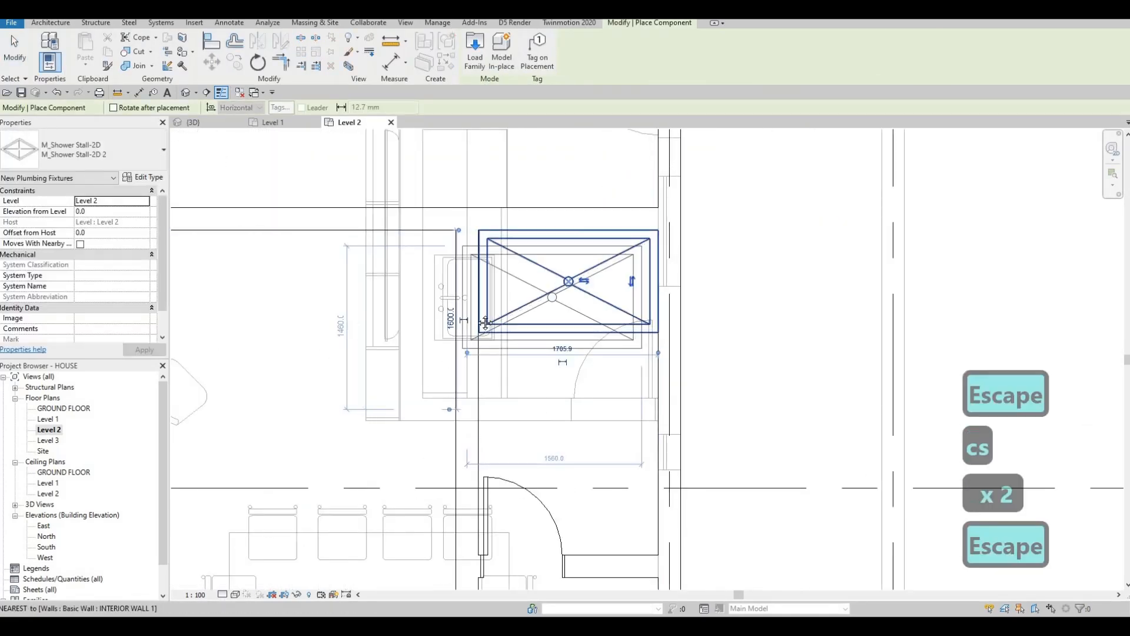
scroll(499, 283, "up", 5)
key("Escape")
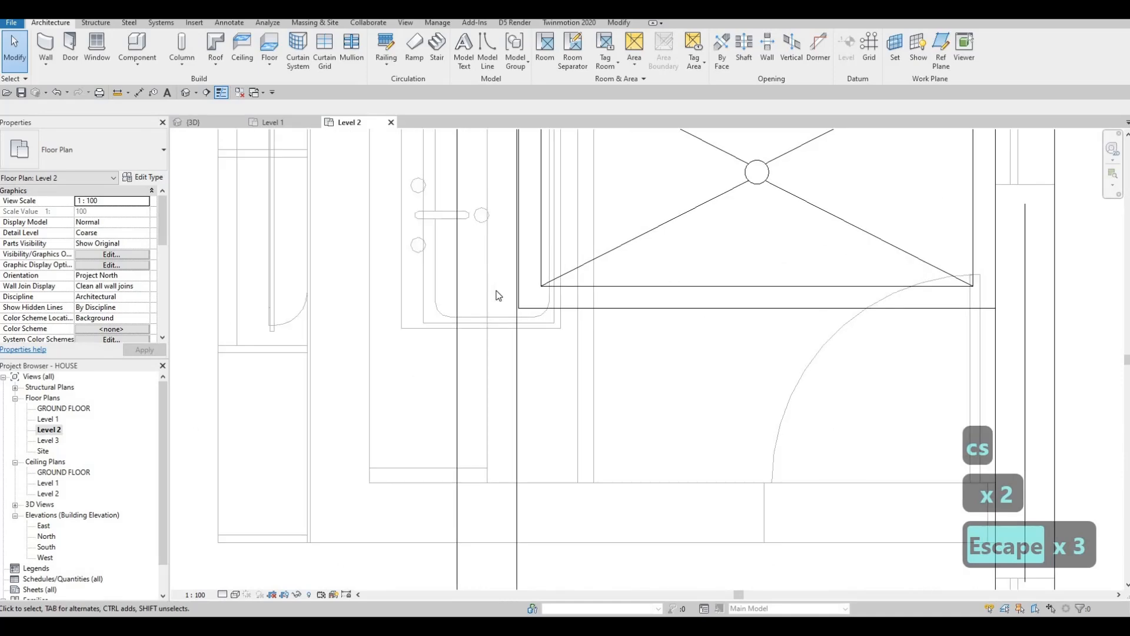
Align the bathroom's vertical interior wall face flush with the side edge of the shower stall.
key("a")
key("l")
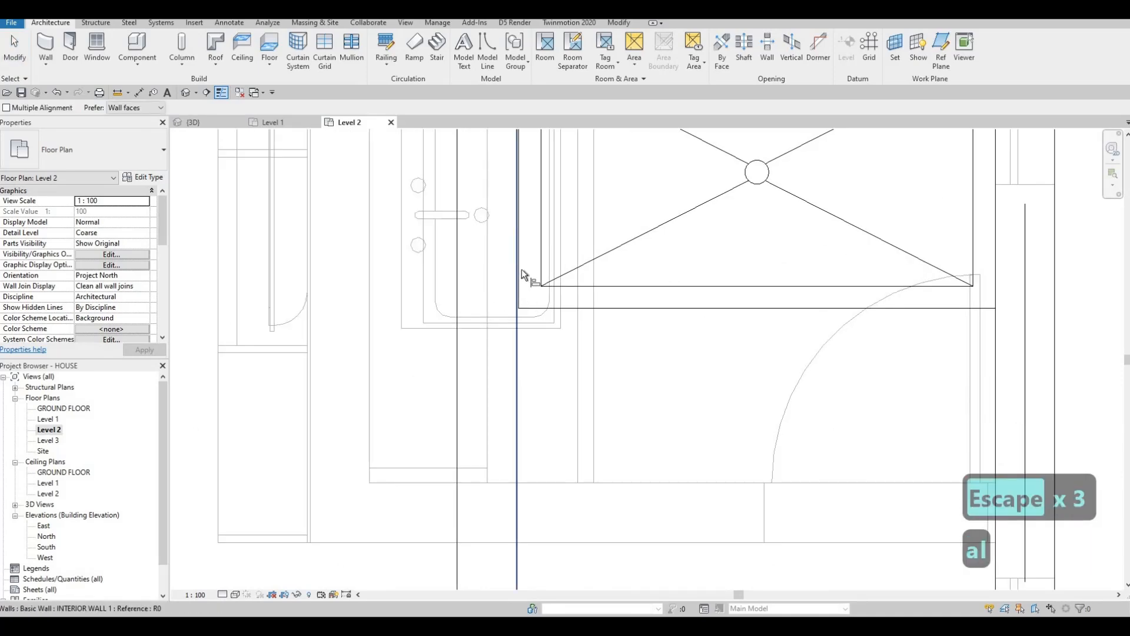
left_click(518, 280)
left_click(512, 292)
scroll(509, 292, "down", 2)
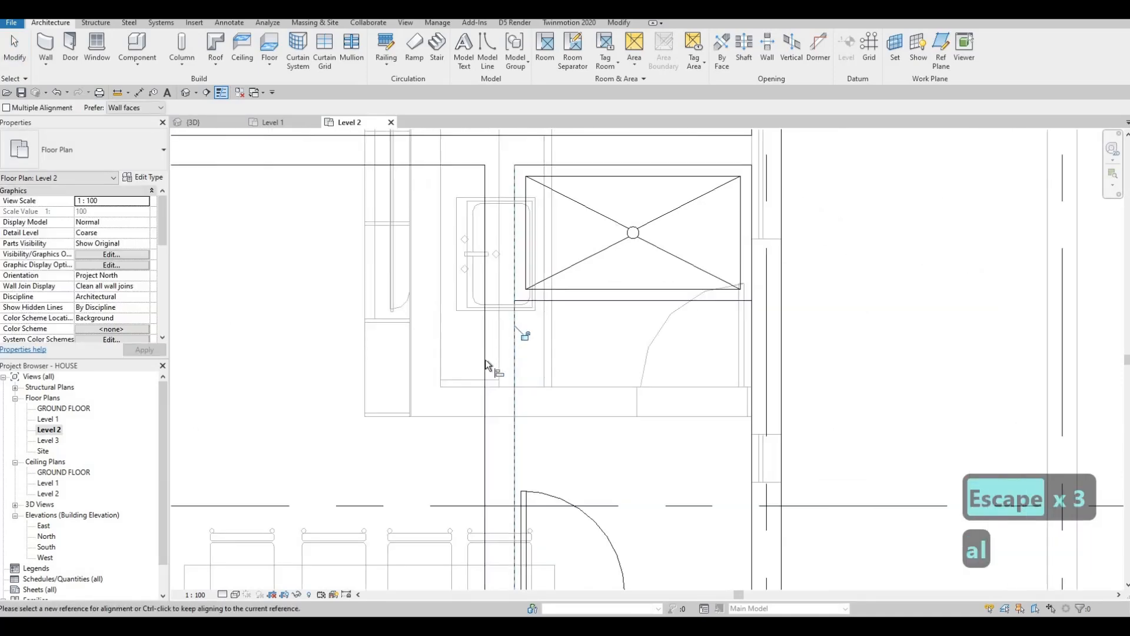
scroll(486, 365, "down", 3)
key("Escape")
key("Escape")
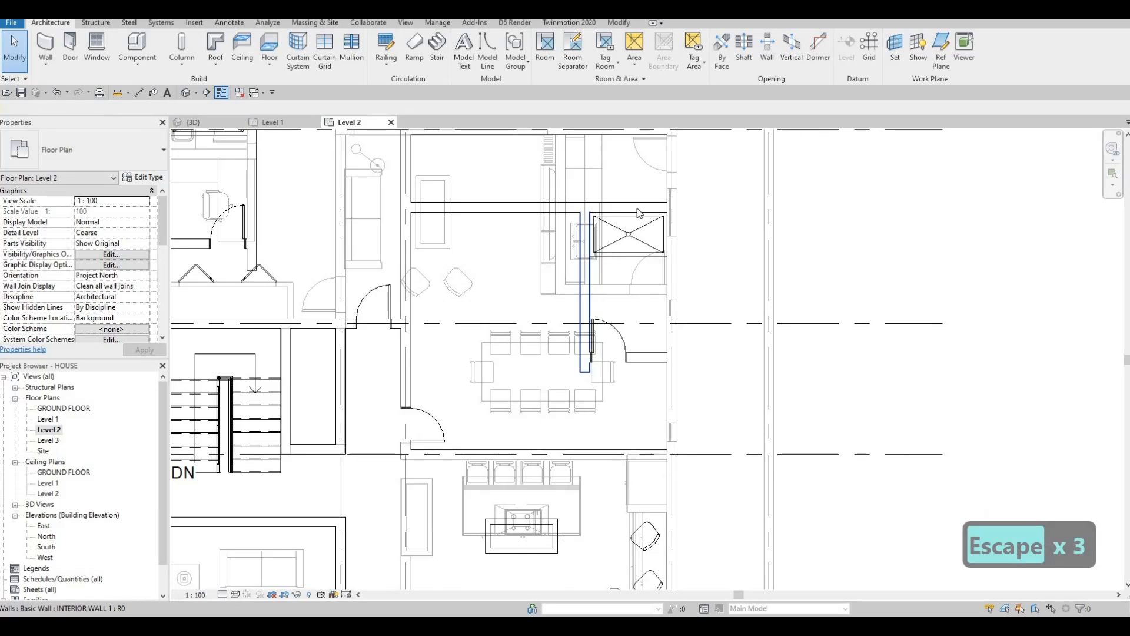
Review the walls and shower stalls of the Level 2 bathrooms, from the upper rooms down to the lower right one.
left_click(639, 214)
middle_click_drag(653, 337, 826, 443)
key("Escape")
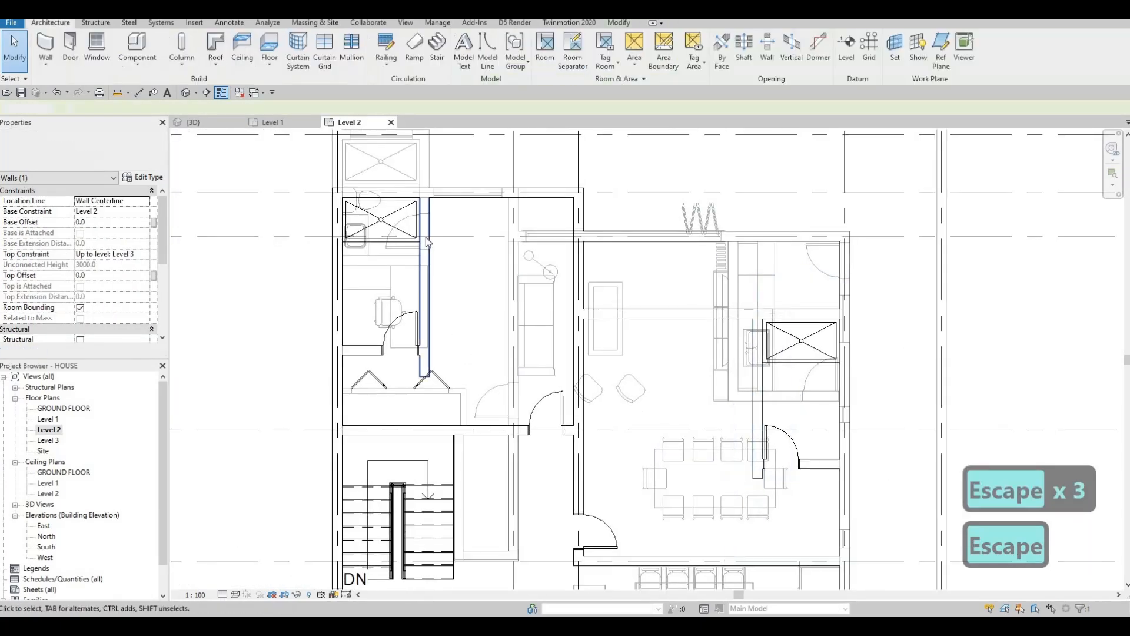
left_click(426, 247)
key("Escape")
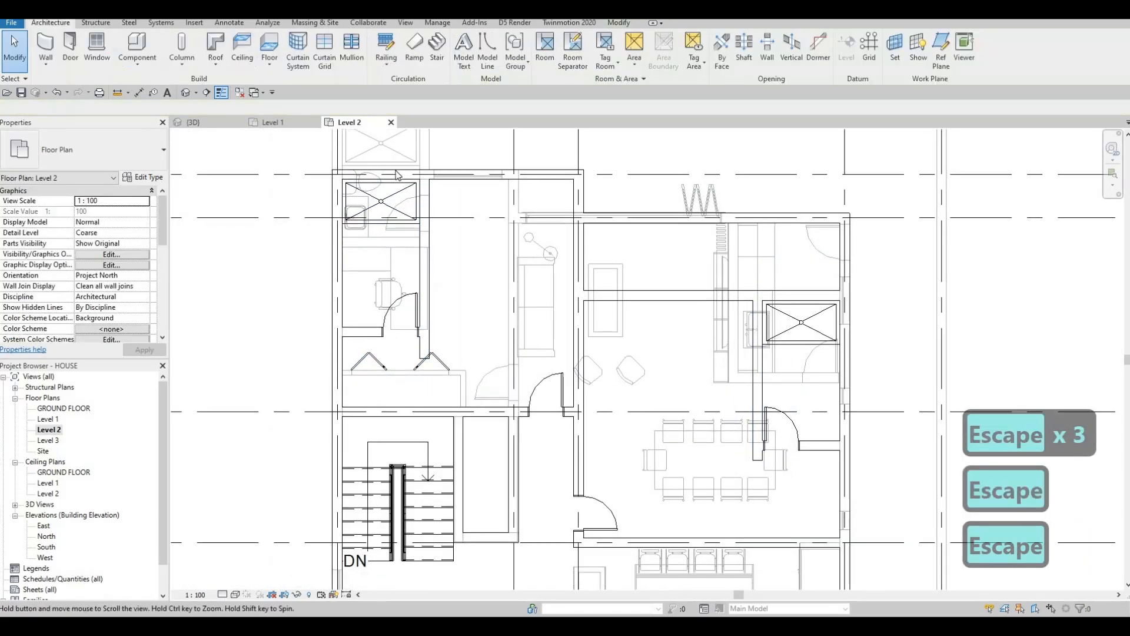
scroll(436, 211, "up", 2)
scroll(434, 230, "down", 3)
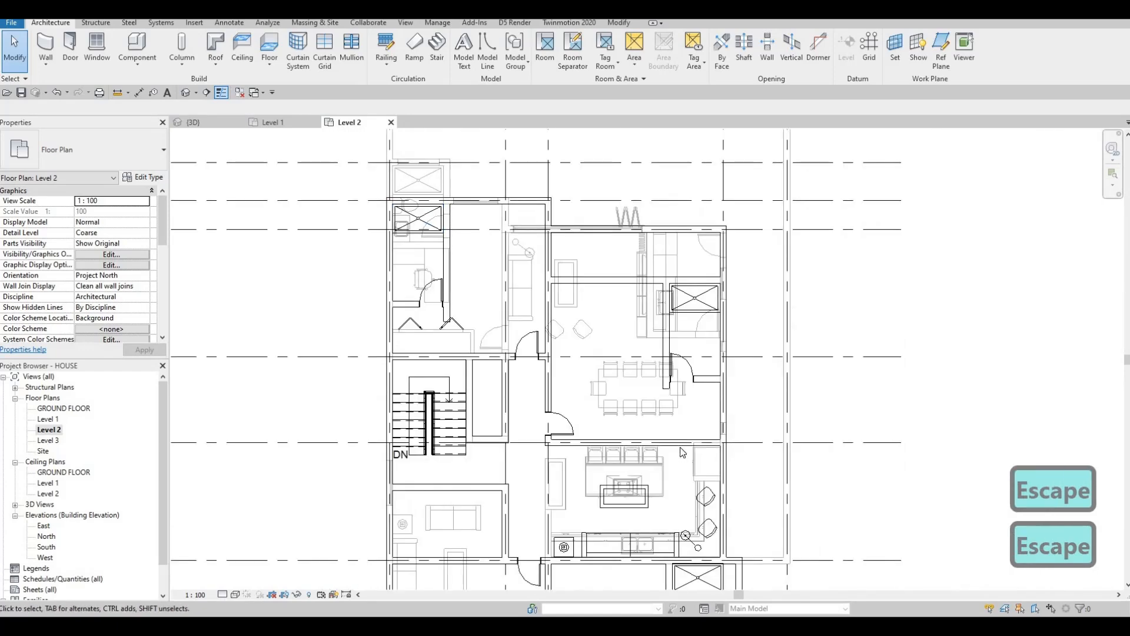
middle_click_drag(680, 446, 664, 320)
middle_click_drag(676, 414, 610, 277)
key("Escape")
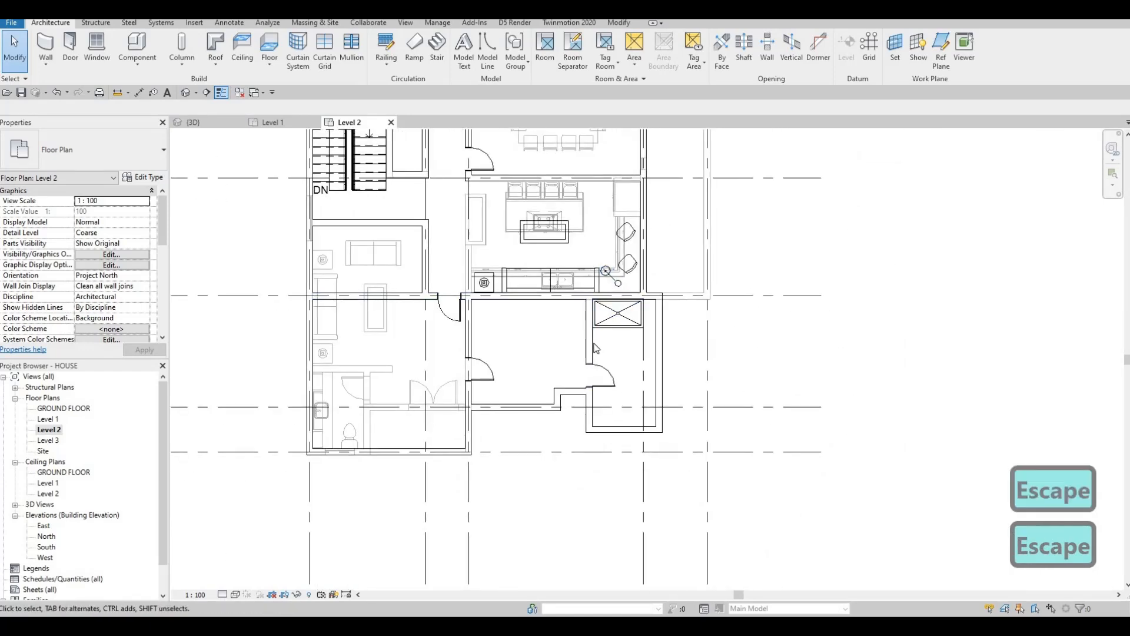
middle_click_drag(631, 350, 543, 340)
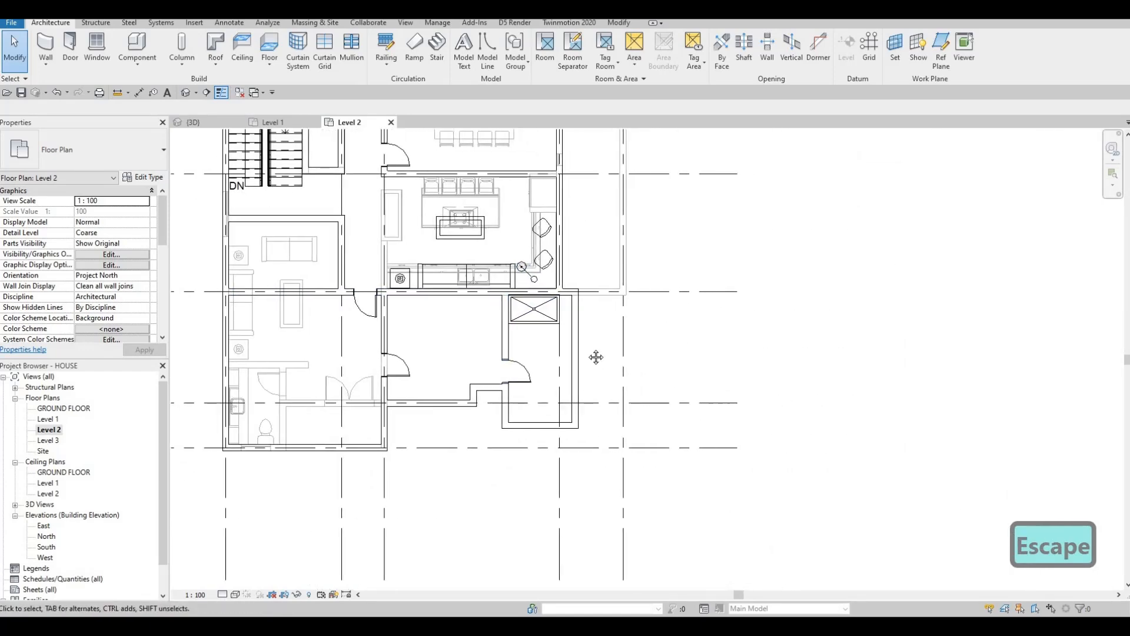
Move the lower bathroom's shower stall sideways so its upper corner meets the exterior wall's inner face.
scroll(586, 344, "up", 1)
scroll(586, 339, "up", 2)
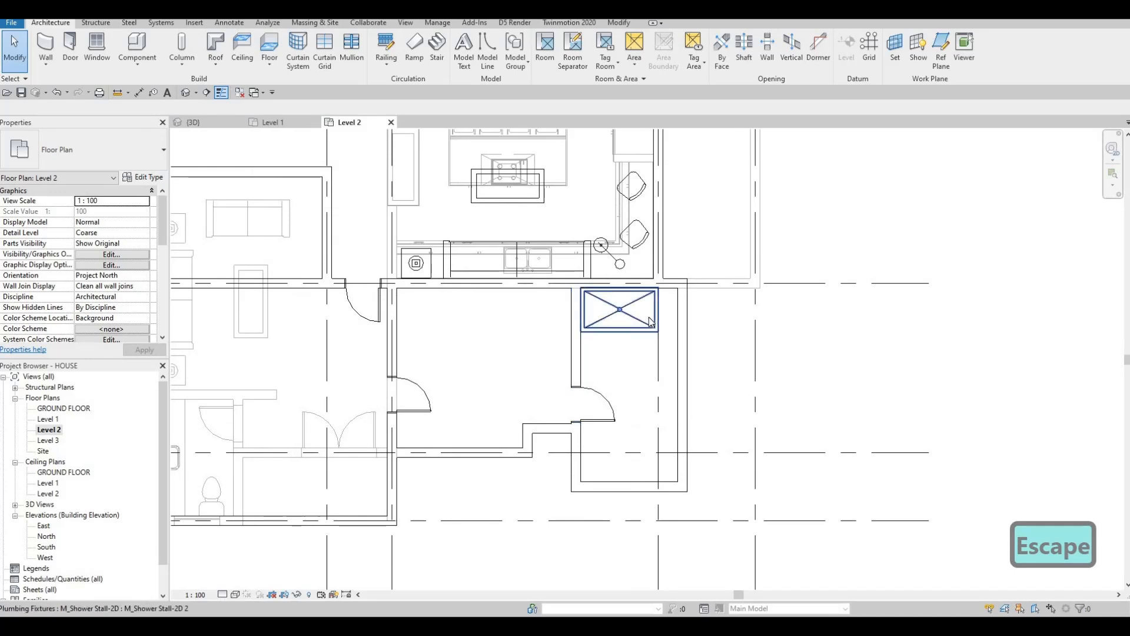
scroll(651, 320, "up", 1)
left_click(655, 312)
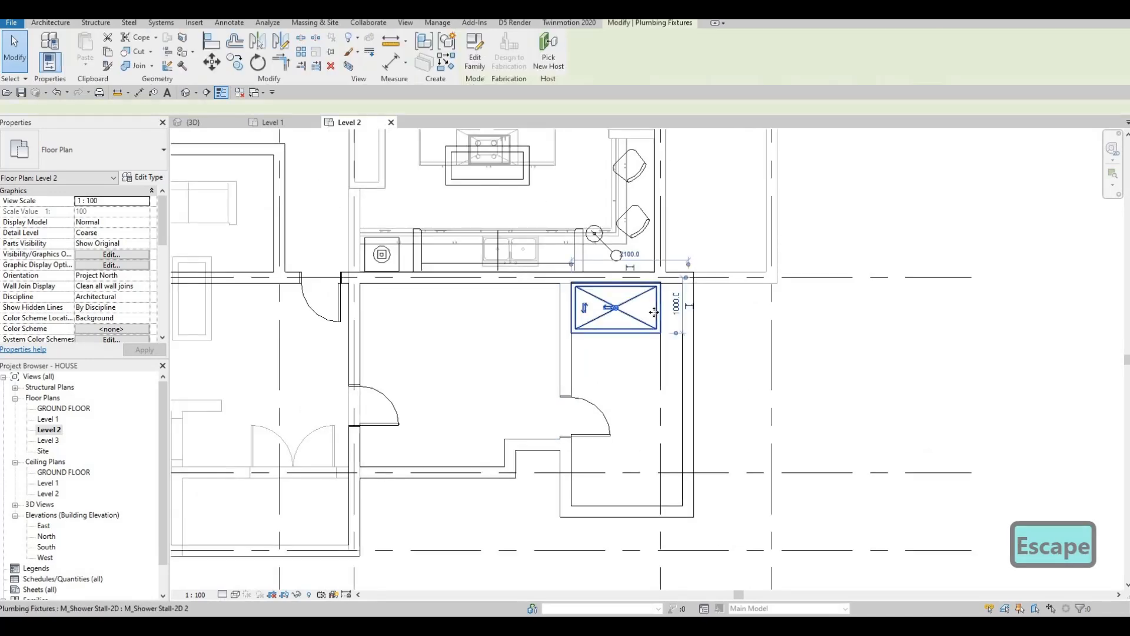
key("m")
key("v")
scroll(662, 275, "up", 2)
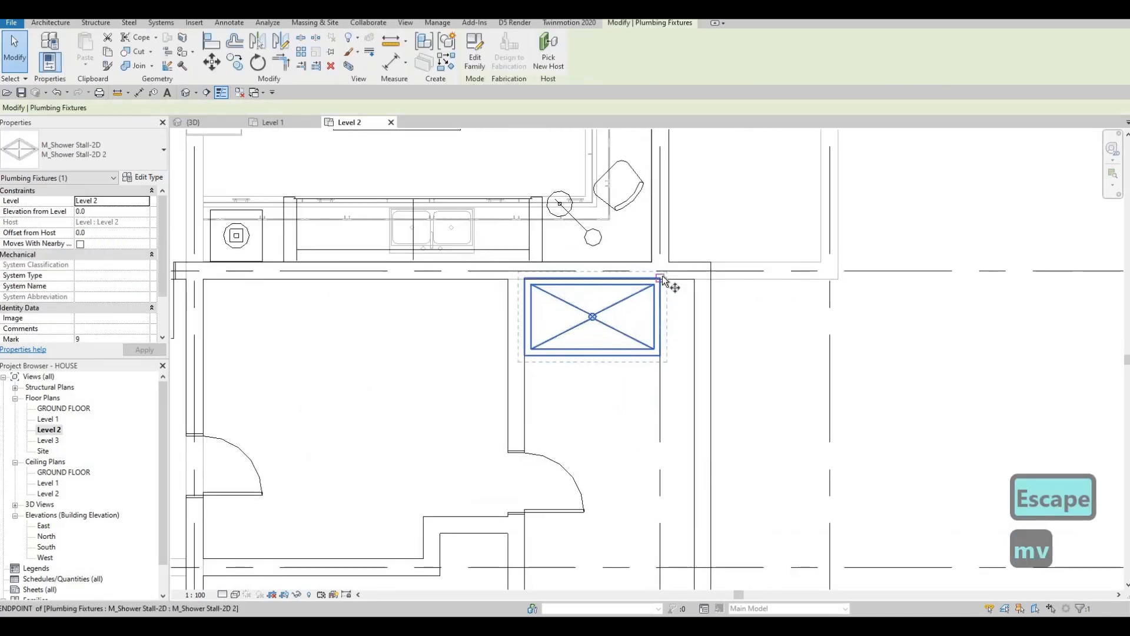
left_click(662, 275)
key("Tab")
key("Tab")
key("Tab")
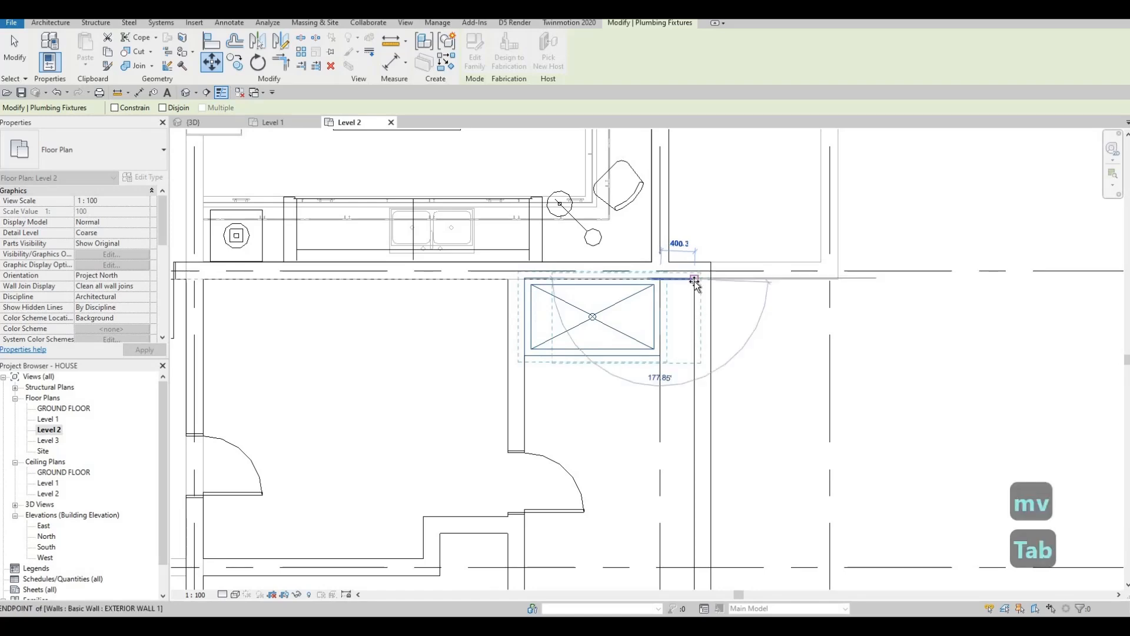
left_click(637, 304)
key("Escape")
key("Escape")
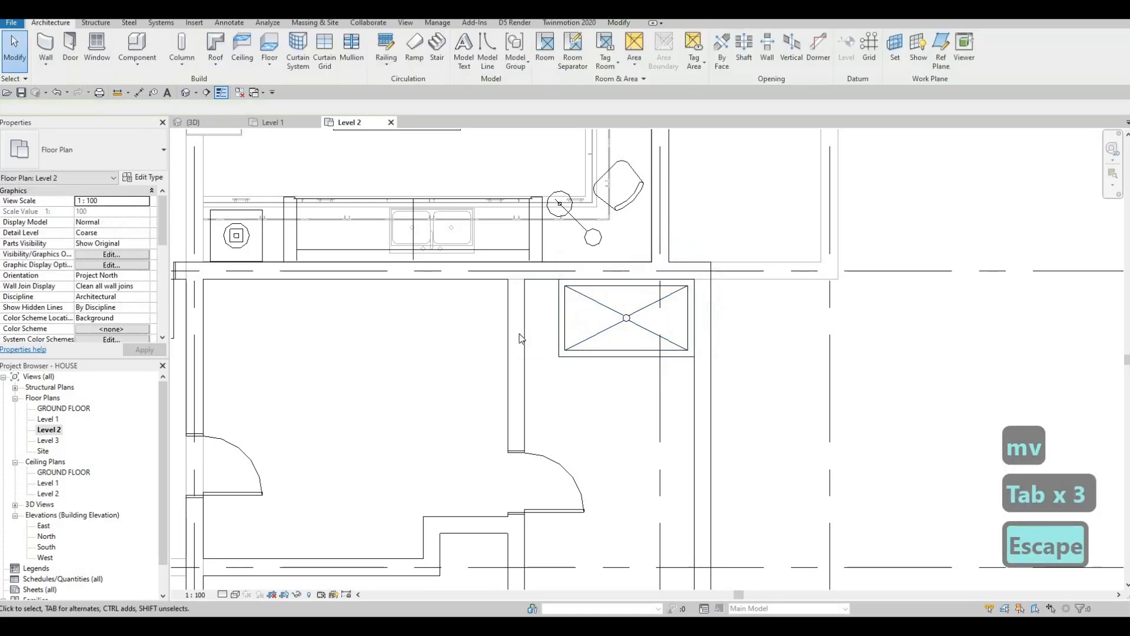
left_click(521, 333)
middle_click_drag(521, 333, 626, 365)
scroll(598, 371, "down", 1)
key("Escape")
left_click(624, 371)
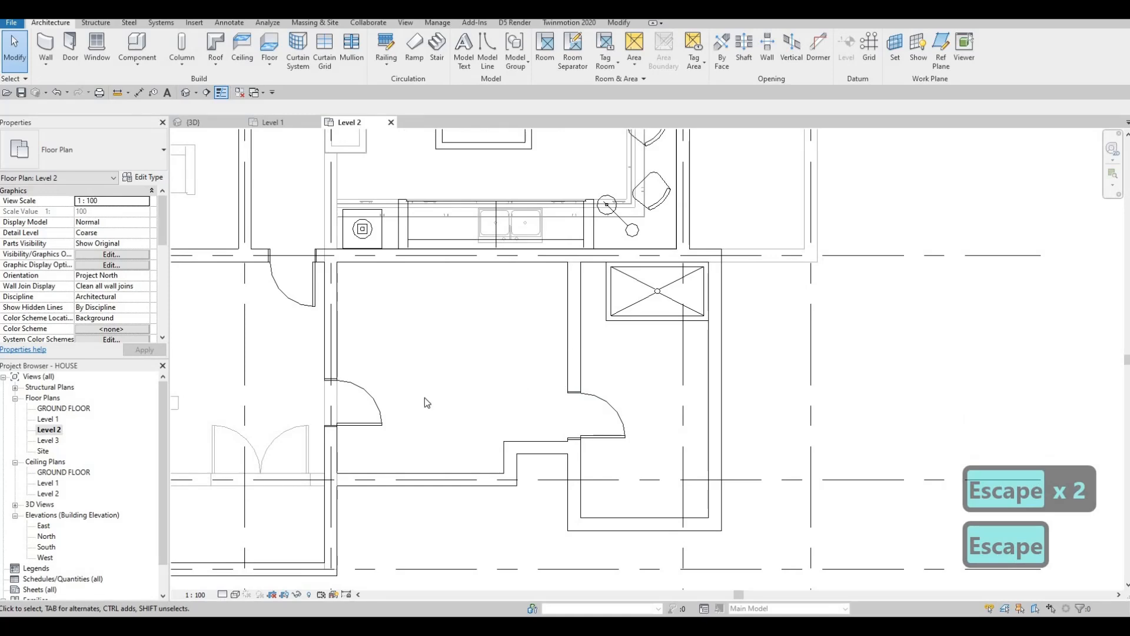
scroll(593, 337, "down", 2)
key("Escape")
scroll(565, 330, "up", 2)
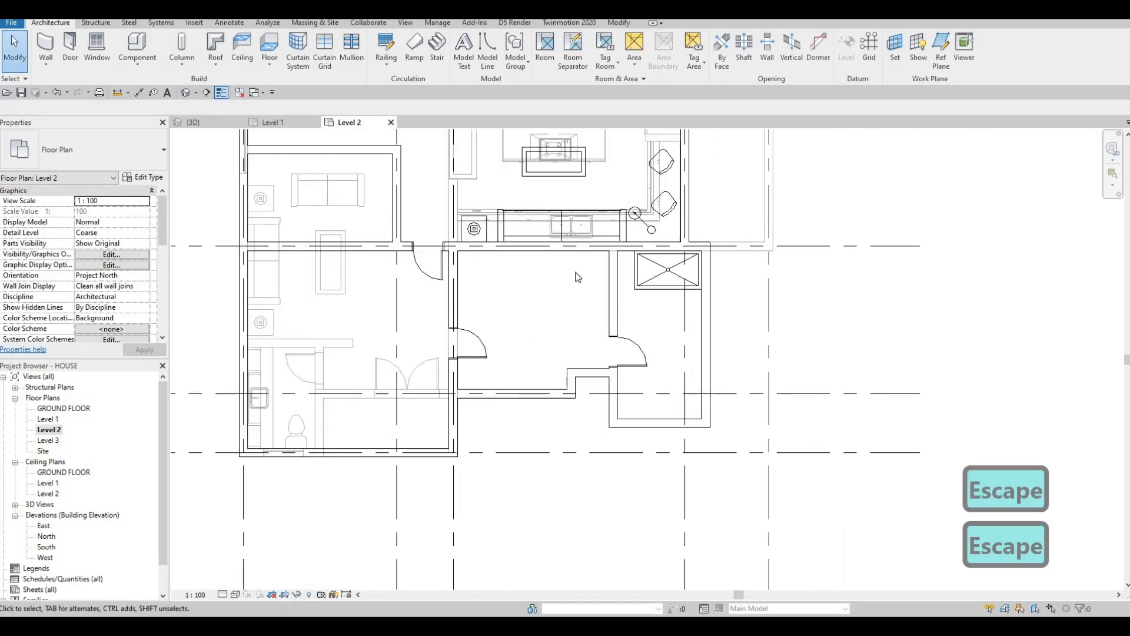
Measure the lower bathroom's clear width between the interior wall and the exterior wall with an aligned dimension.
key("d")
key("i")
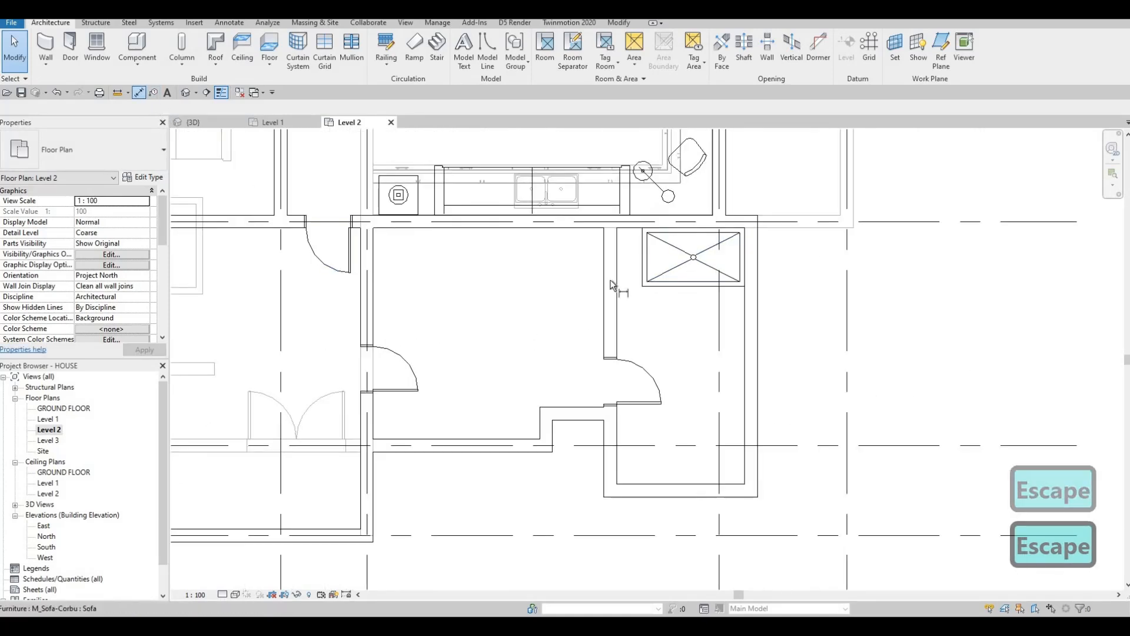
key("Tab")
left_click(742, 320)
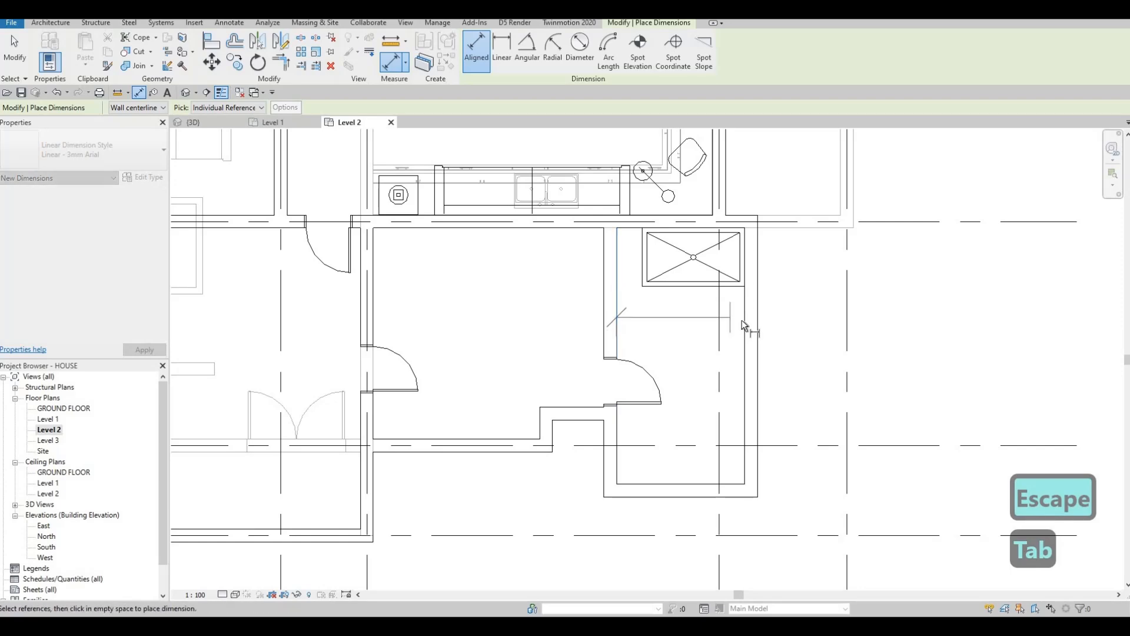
key("Tab")
key("Escape")
key("Escape")
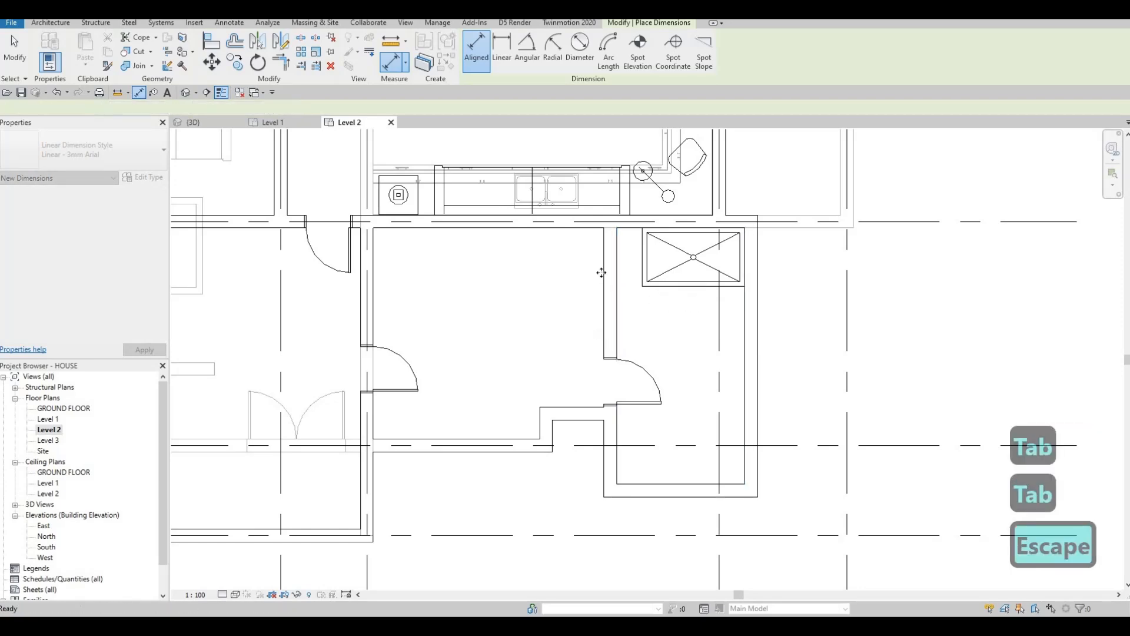
Duplicate the lower bathroom's shower stall type under the default name and set its width to 2000.
left_click(693, 258)
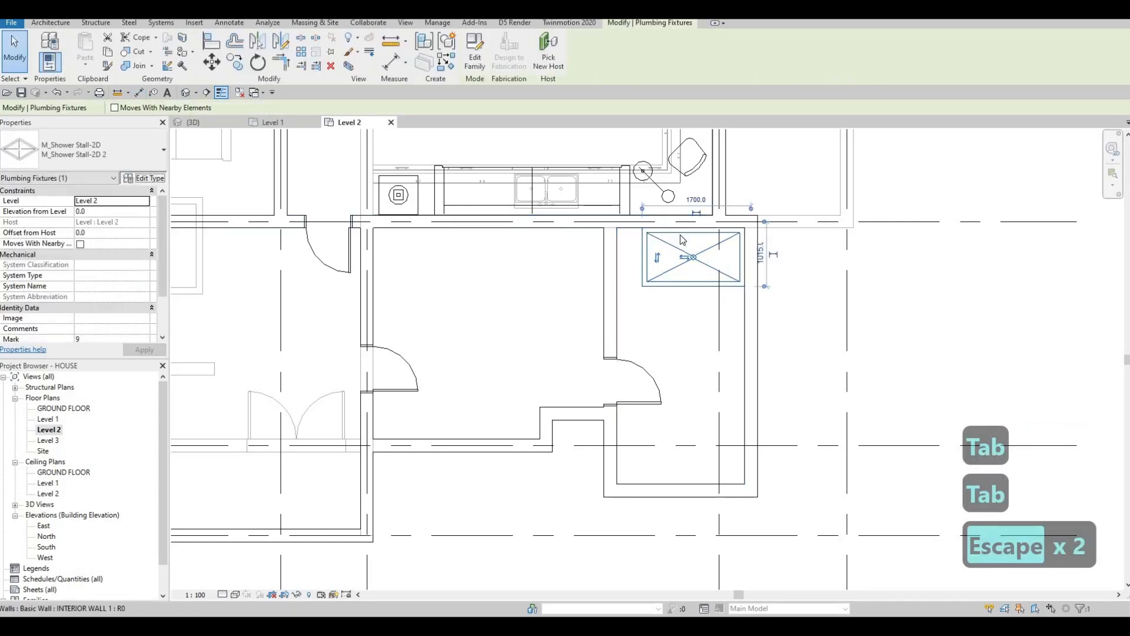
left_click(148, 178)
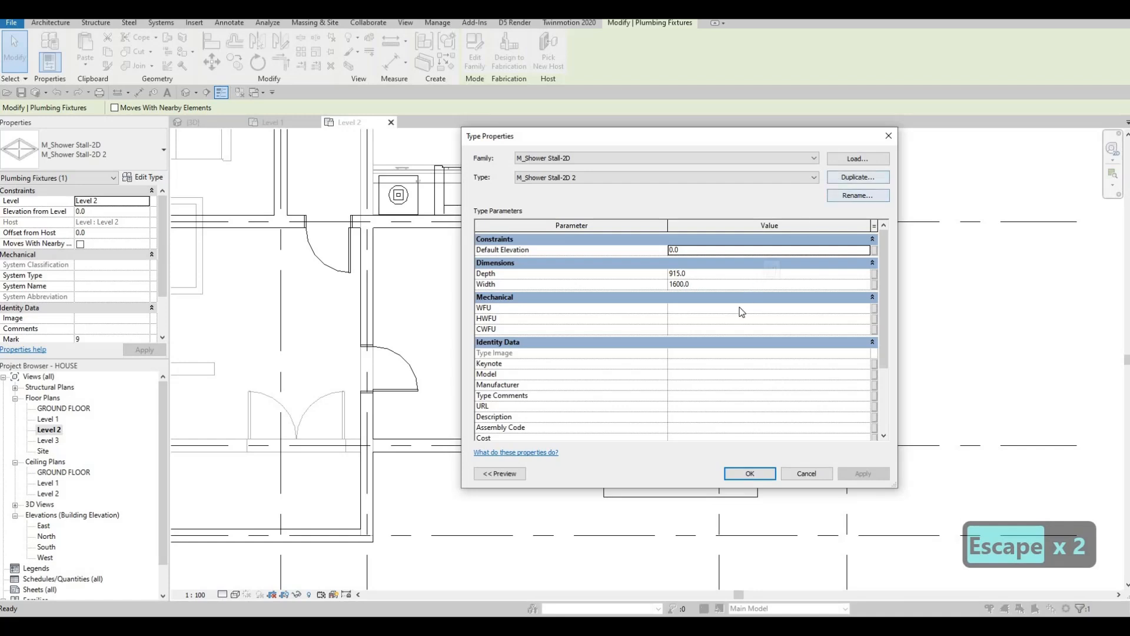
left_click(857, 176)
key("Return")
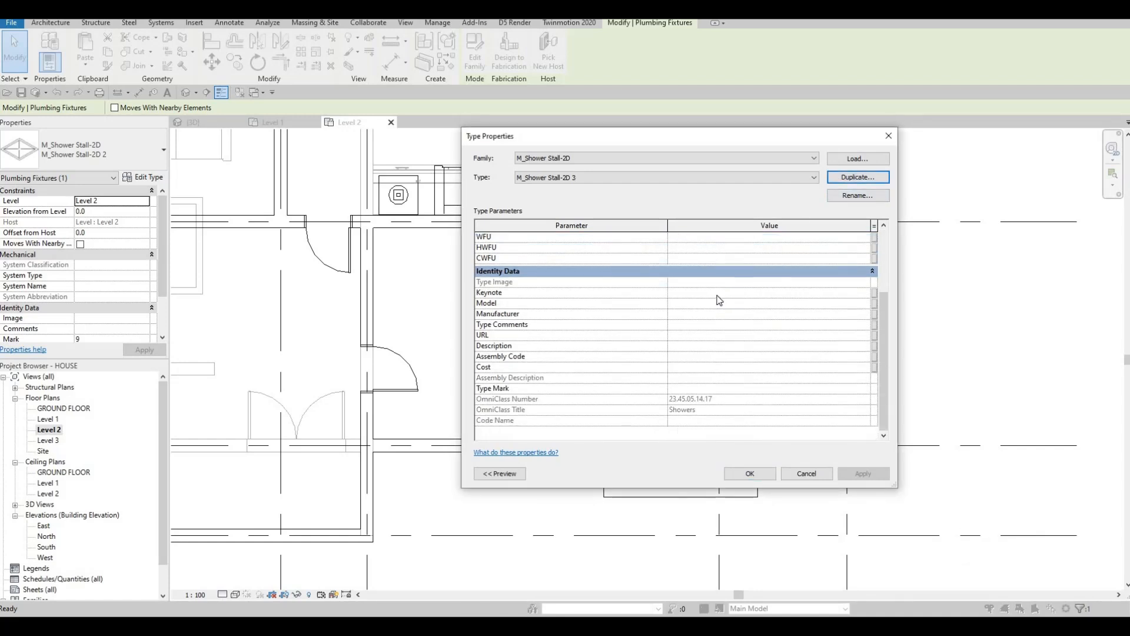
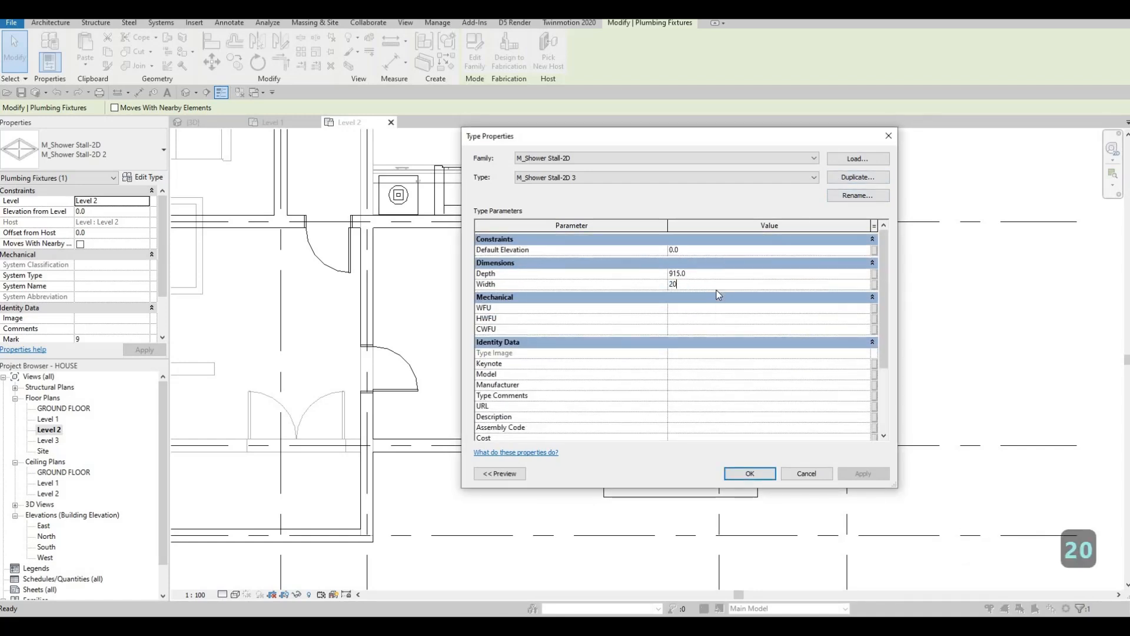
left_click(758, 475)
key("Escape")
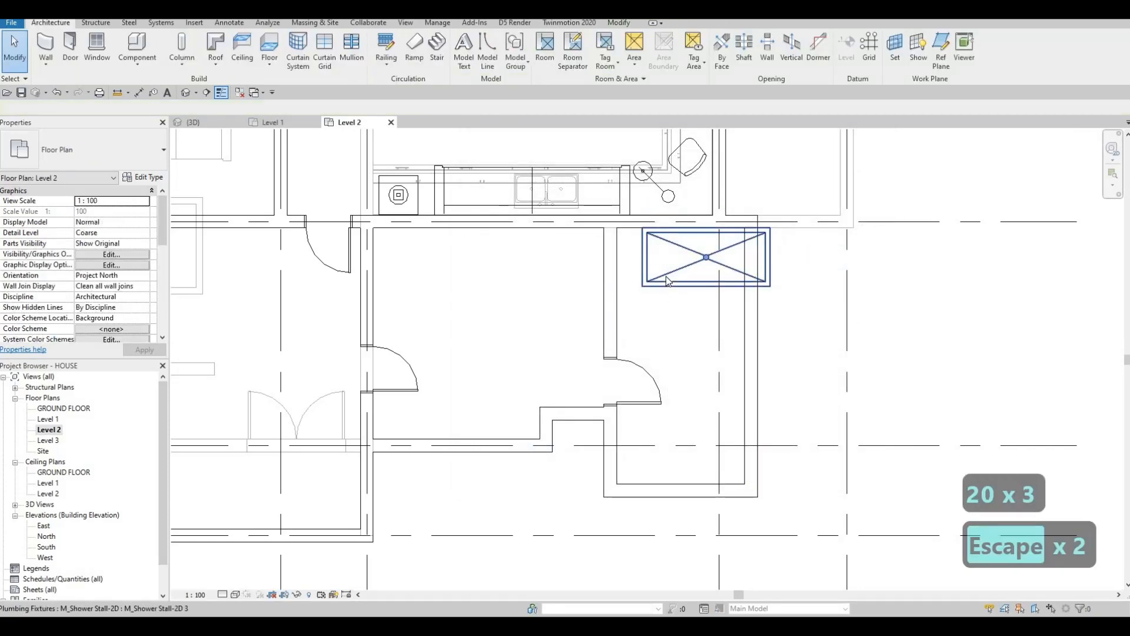
Move the widened shower stall from its upper left corner to the inner corner at the bathroom's interior wall.
left_click(667, 279)
key("m")
key("v")
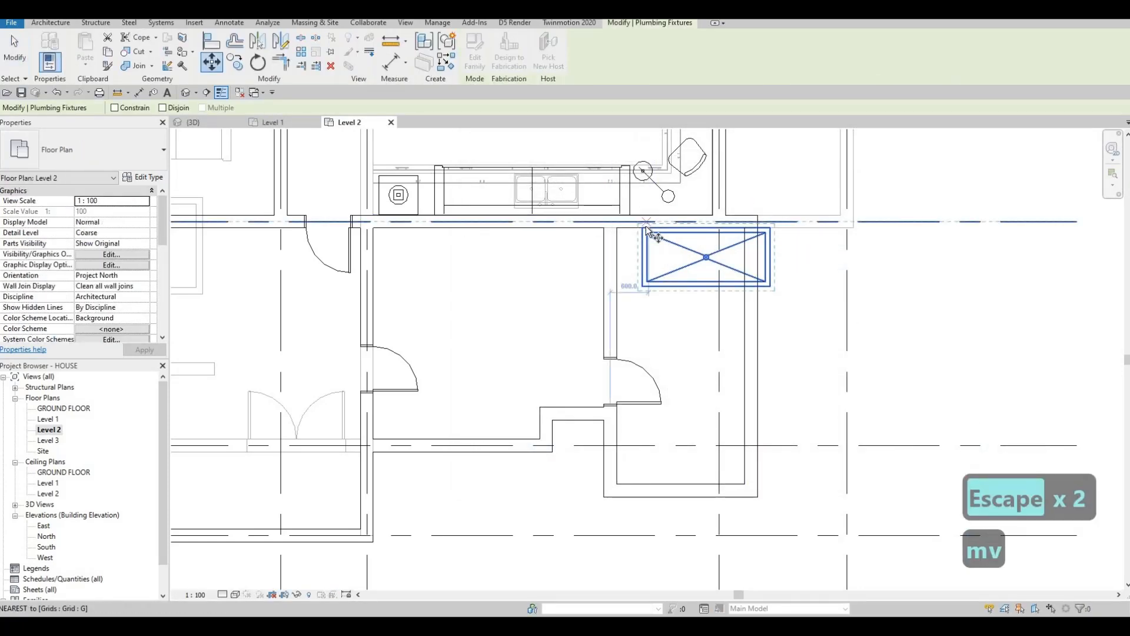
left_click(646, 225)
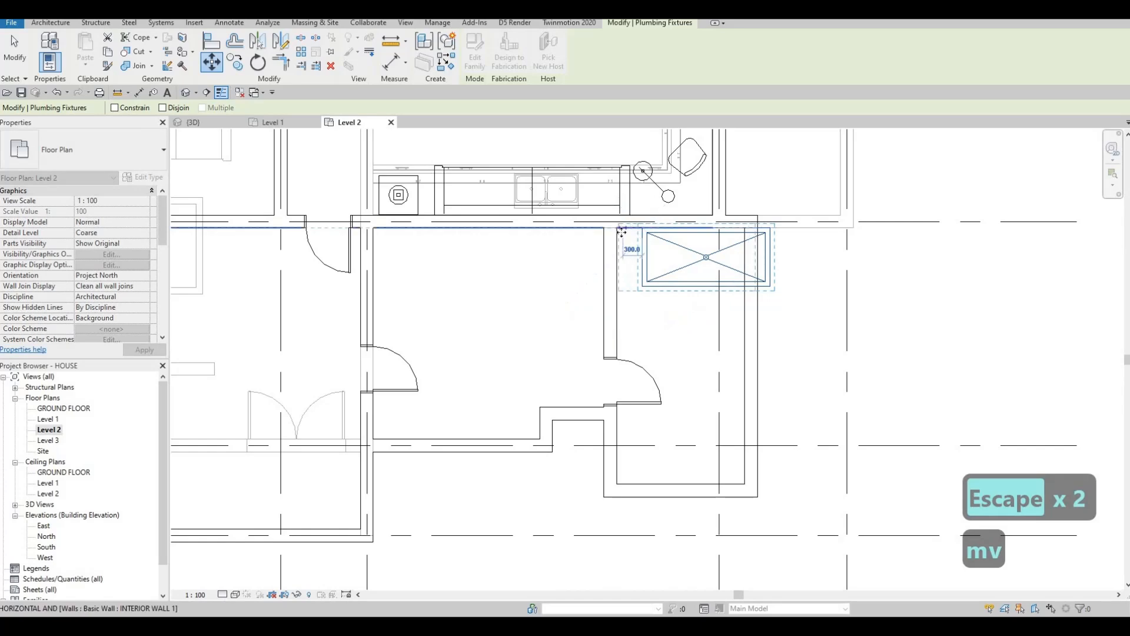
left_click(614, 255)
key("Escape")
key("Escape")
Place a matching M_Toilet-Domestic-3D in the lower bathroom below the shower, rotated with its tank against the exterior wall.
scroll(411, 372, "down", 3)
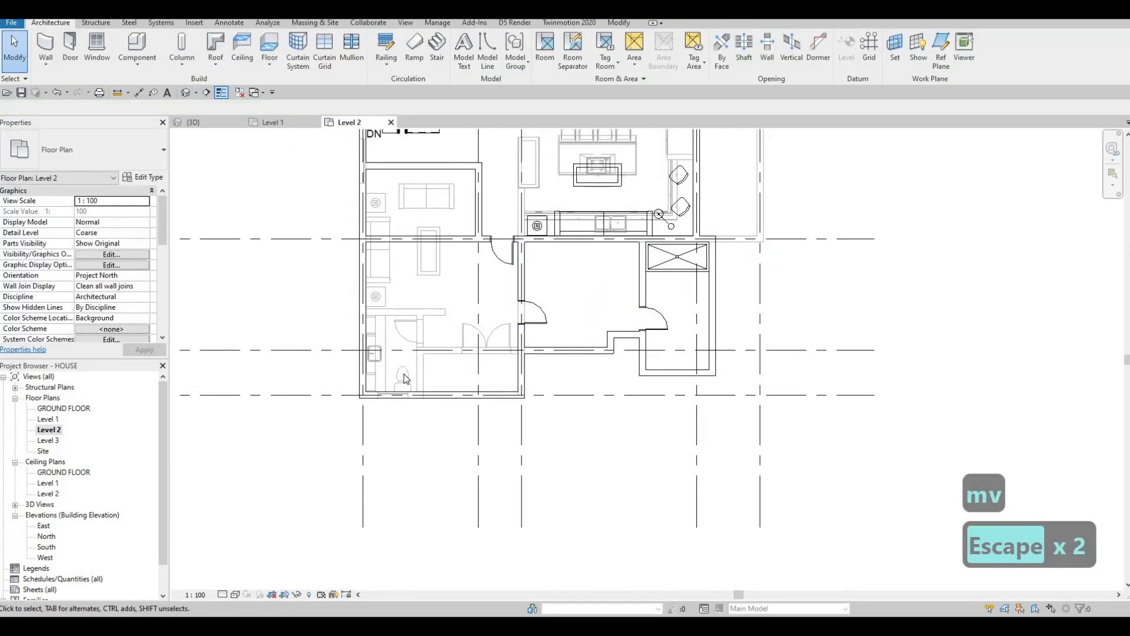
left_click(403, 380)
key("c")
key("s")
scroll(673, 337, "up", 2)
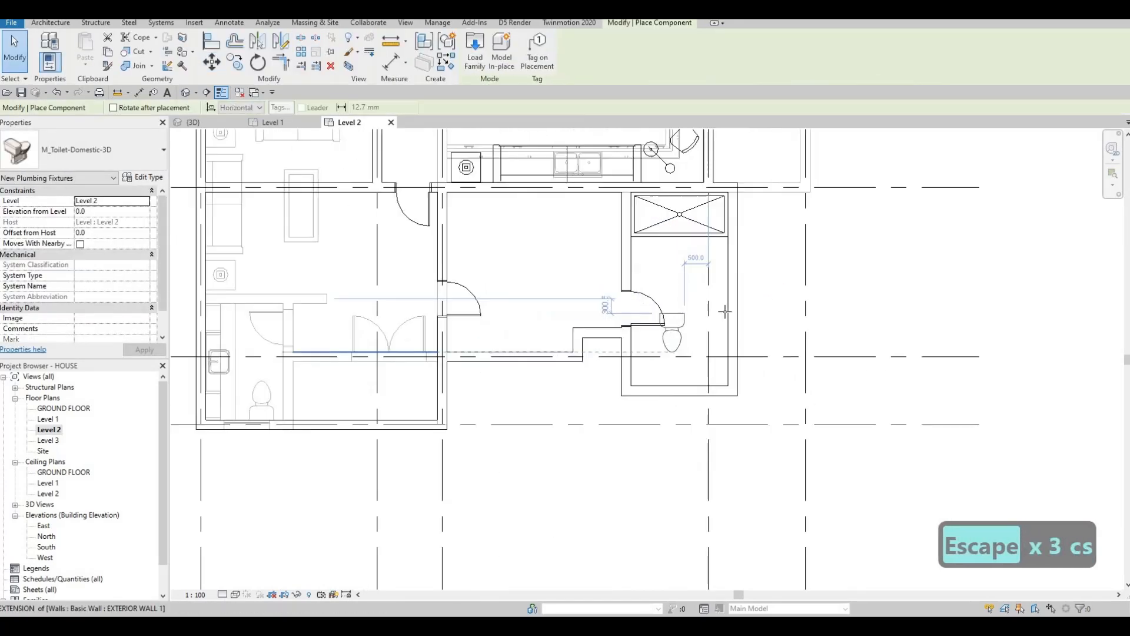
scroll(726, 265, "up", 1)
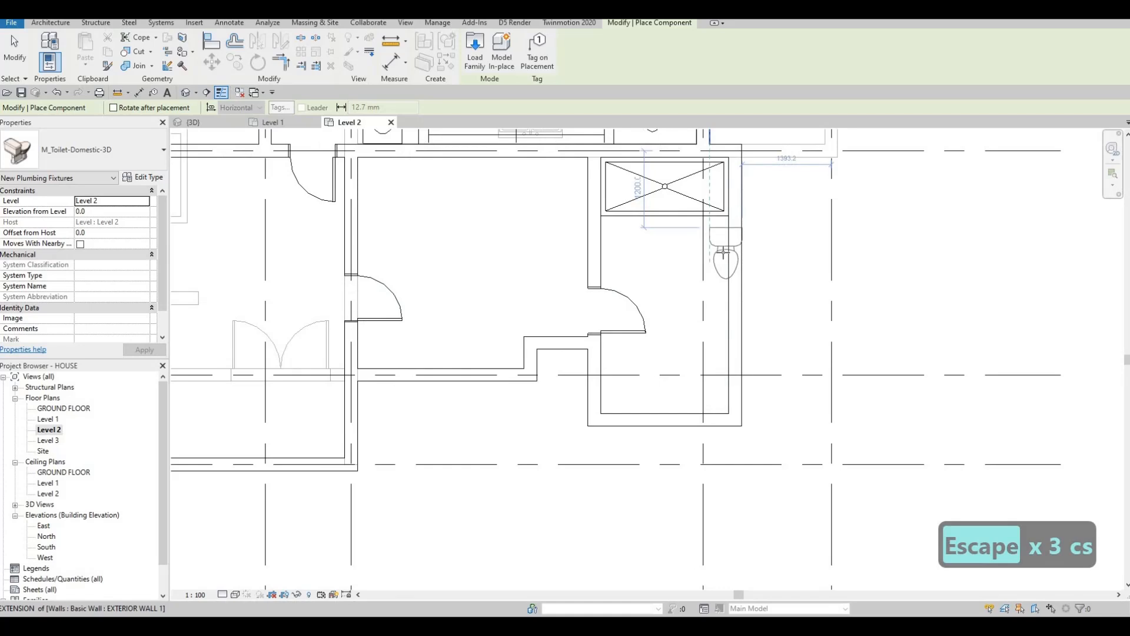
key("space")
key("space")
key("space")
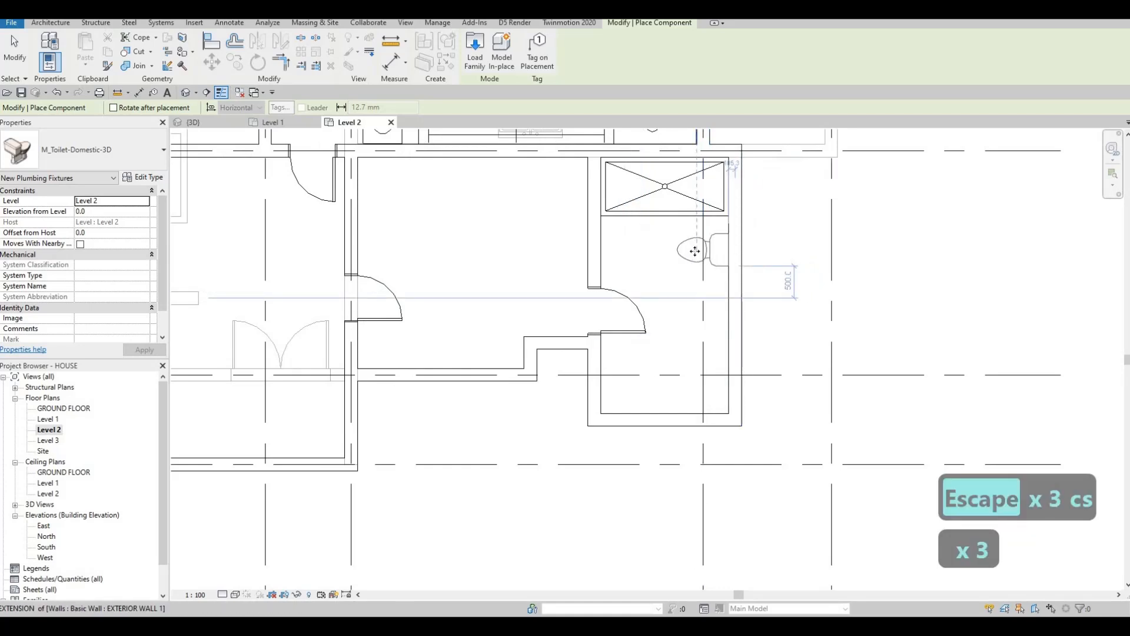
left_click(695, 252)
scroll(672, 296, "down", 3)
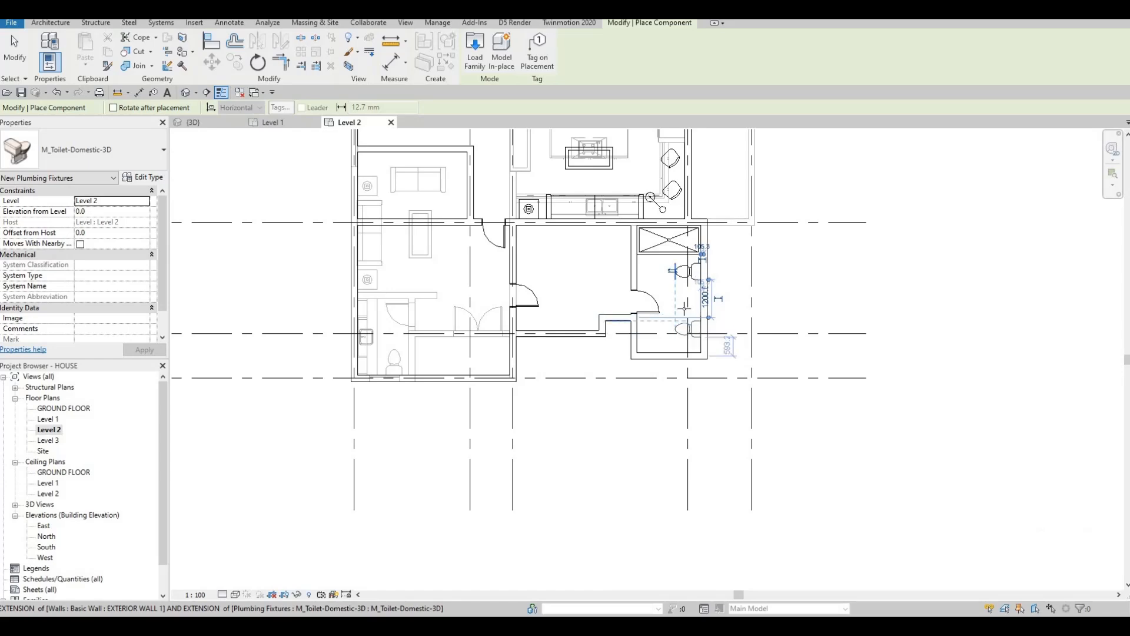
Place an M_Toilet-Domestic-3D in the upper-left bathroom below the shower, rotated with its tank against the exterior wall.
scroll(684, 307, "up", 2)
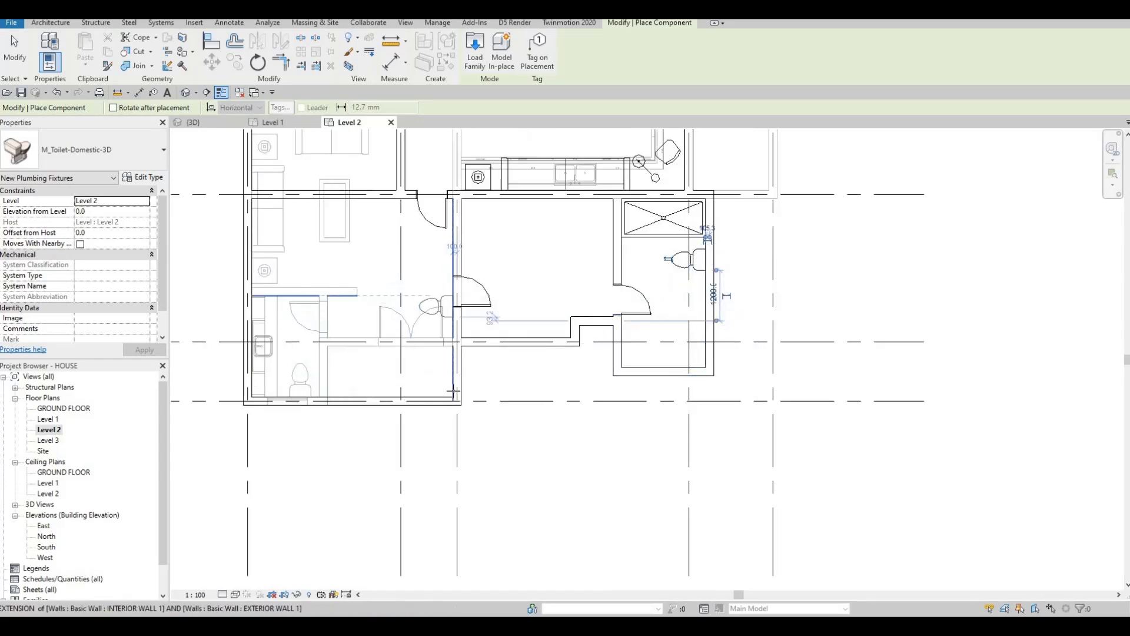
scroll(453, 444, "down", 4)
middle_click_drag(585, 401, 412, 530)
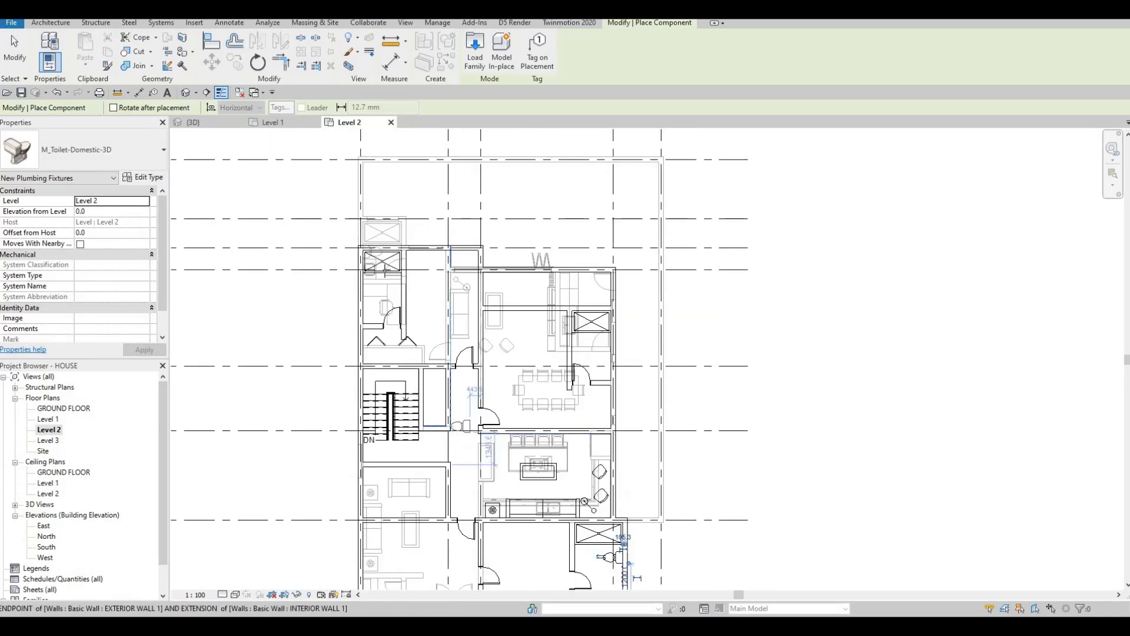
scroll(376, 412, "up", 4)
key("space")
key("space")
key("space")
key("space")
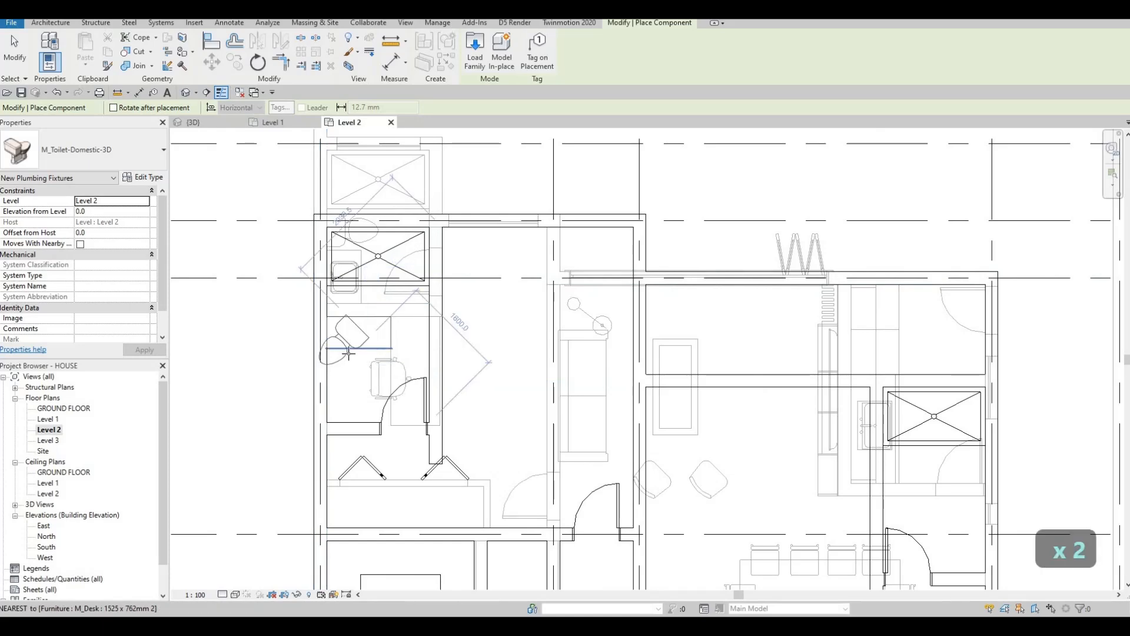
left_click(359, 349)
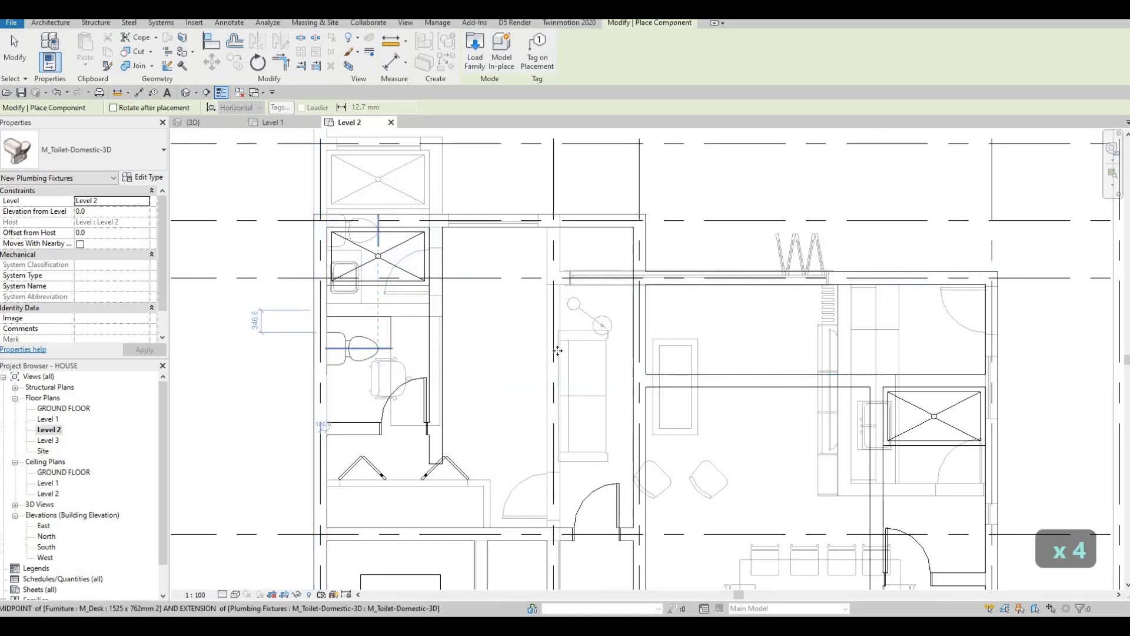
Place another M_Toilet-Domestic-3D in the bathroom beside the dining area, below its shower, with the tank against the exterior wall.
middle_click_drag(792, 328, 586, 195)
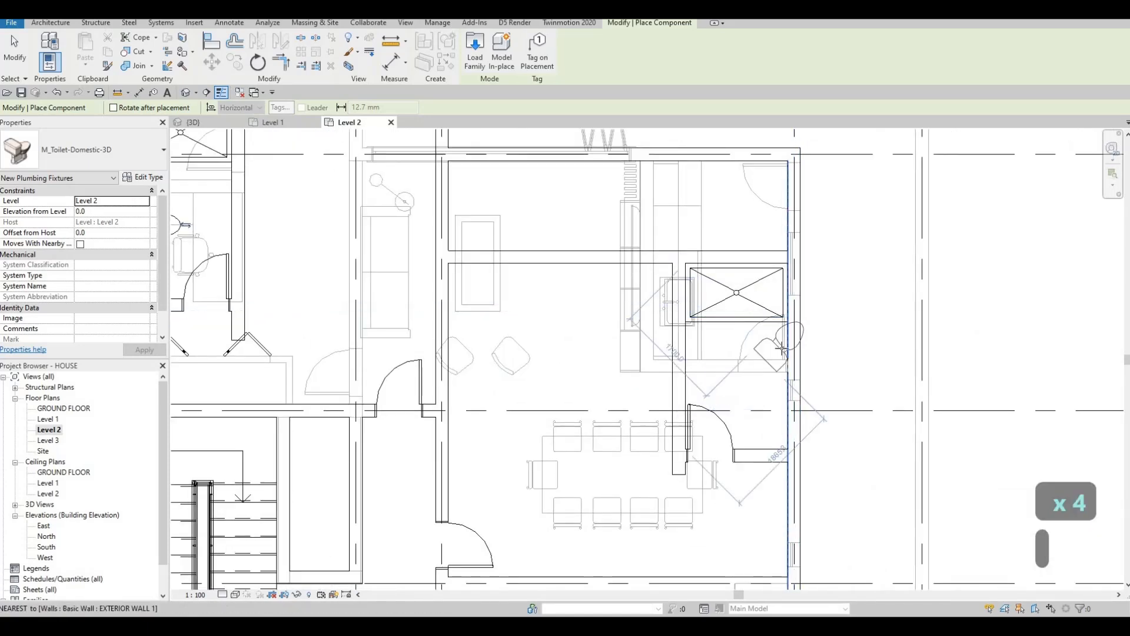
key("space")
key("space")
key("space")
key("space")
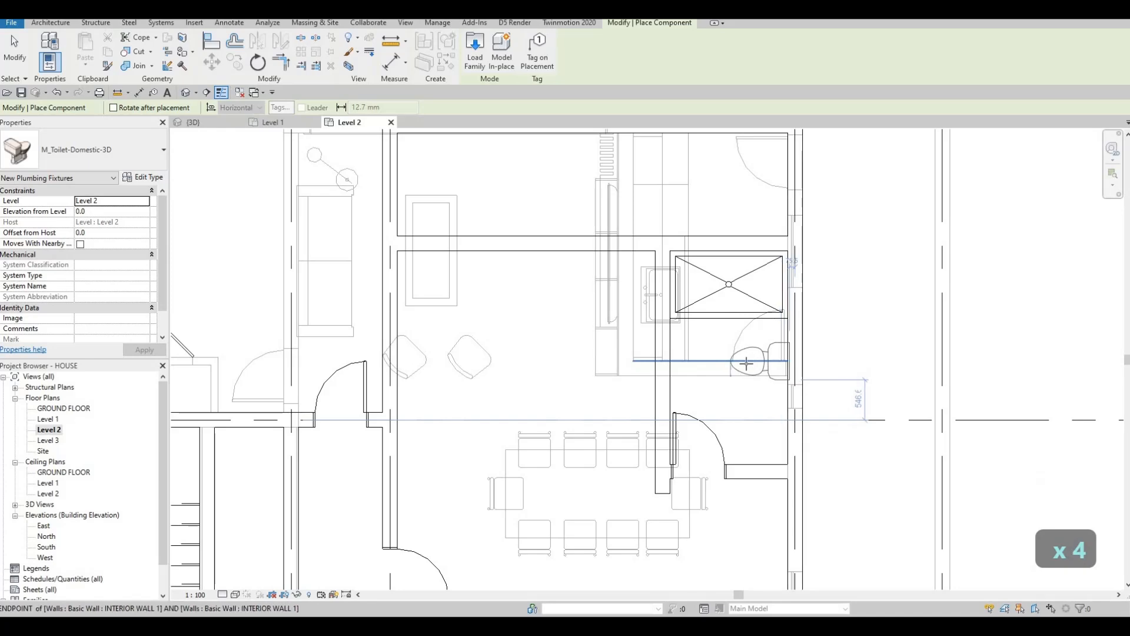
scroll(748, 363, "up", 2)
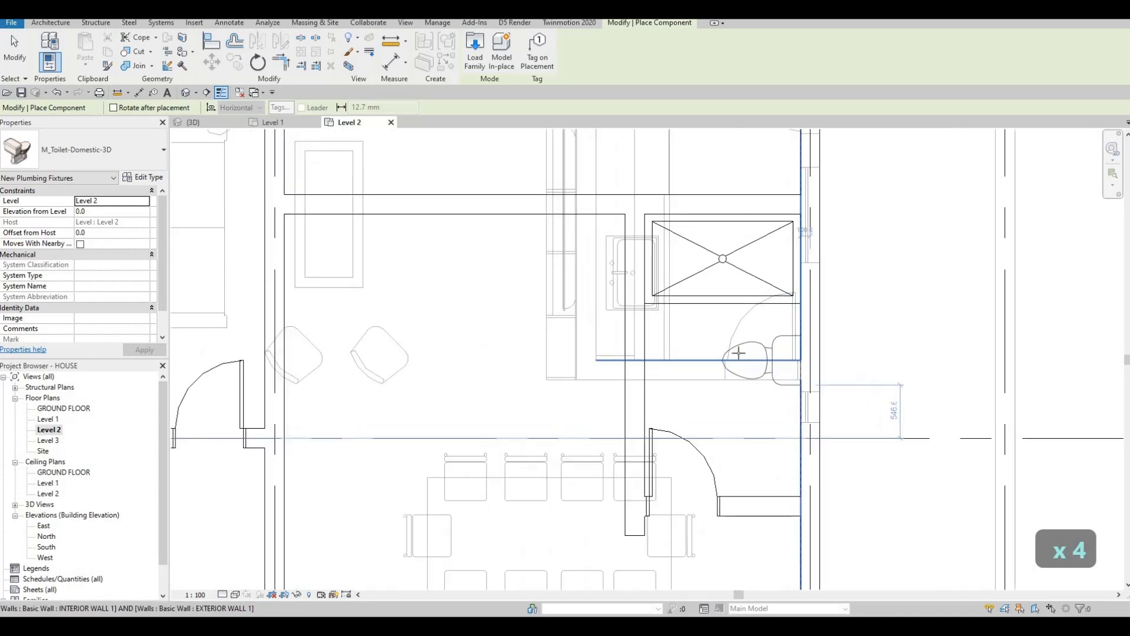
scroll(719, 370, "down", 5)
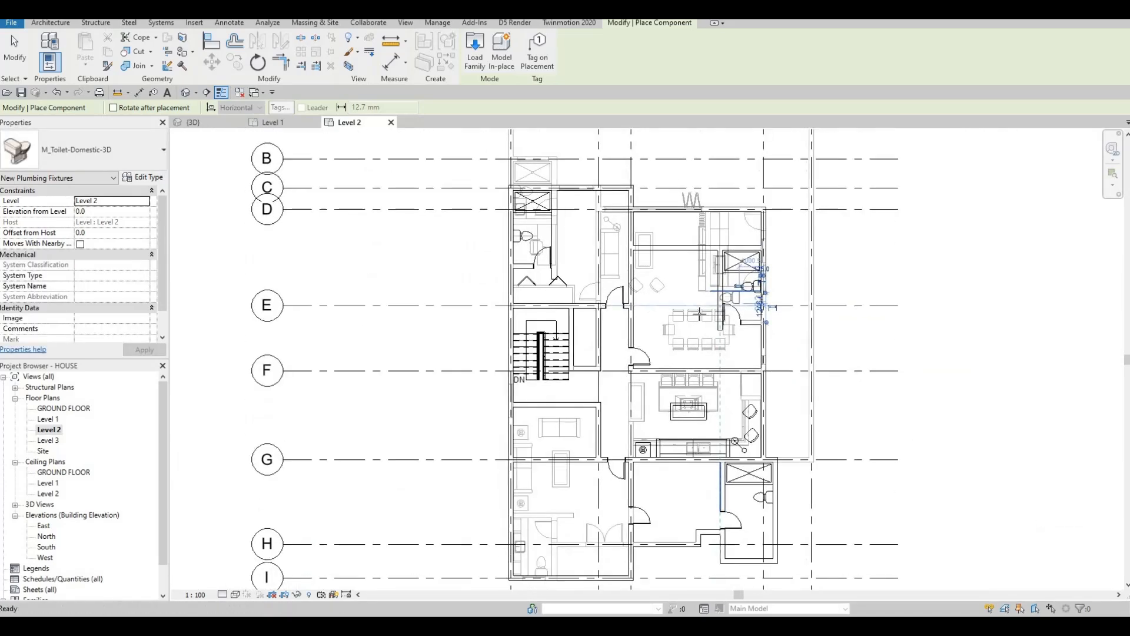
key("Escape")
key("Escape")
key("Escape")
Create two sinks similar to Level 1's M_Sink Vanity-Square 500 x 440mm along the lower bathroom's exterior wall, below the toilet.
middle_click_drag(668, 371, 638, 282)
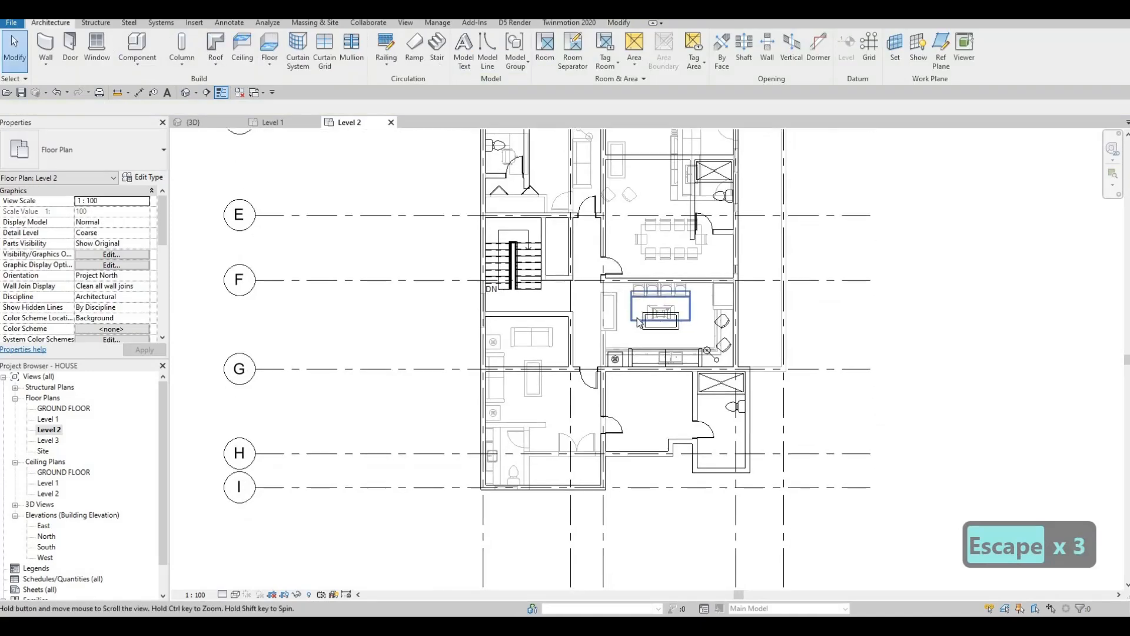
scroll(549, 481, "up", 2)
middle_click_drag(549, 480, 565, 353)
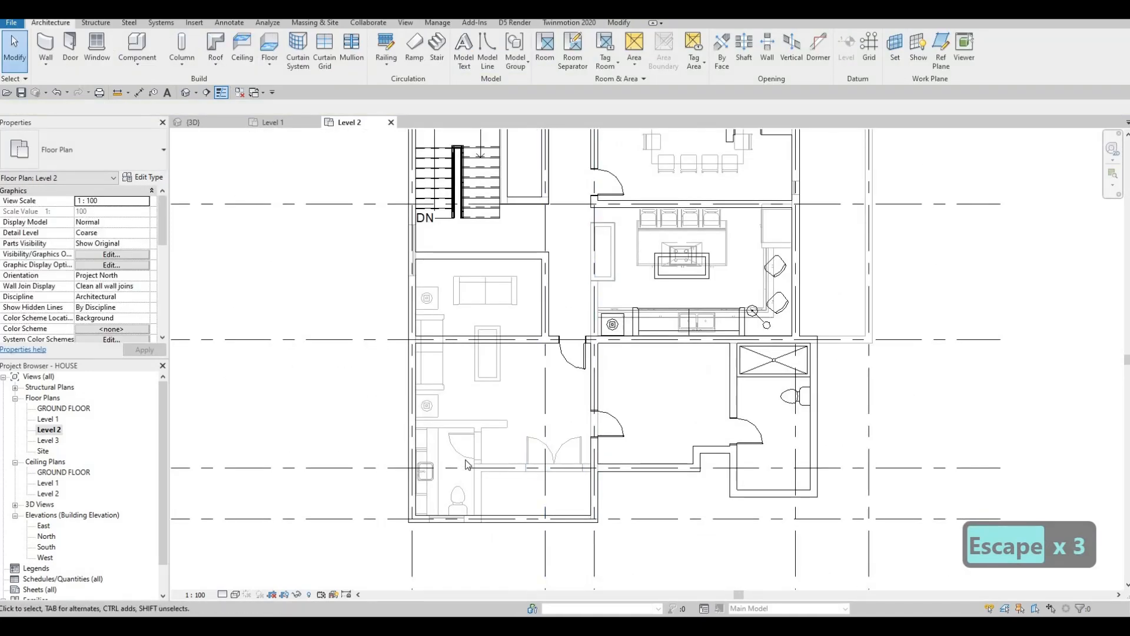
left_click(433, 478)
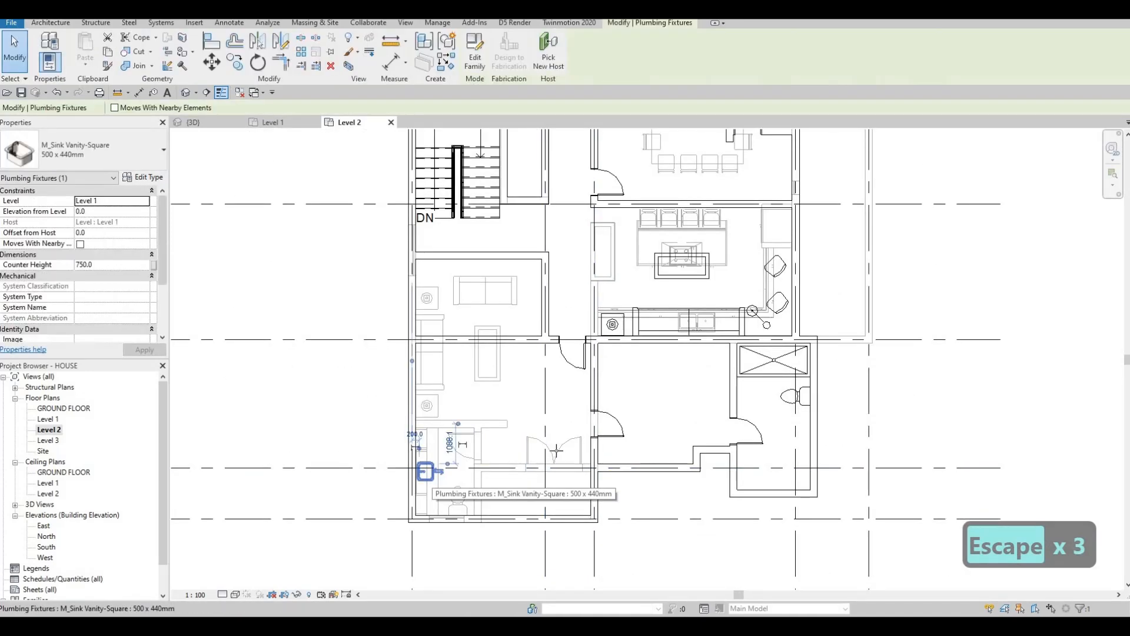
key("c")
key("s")
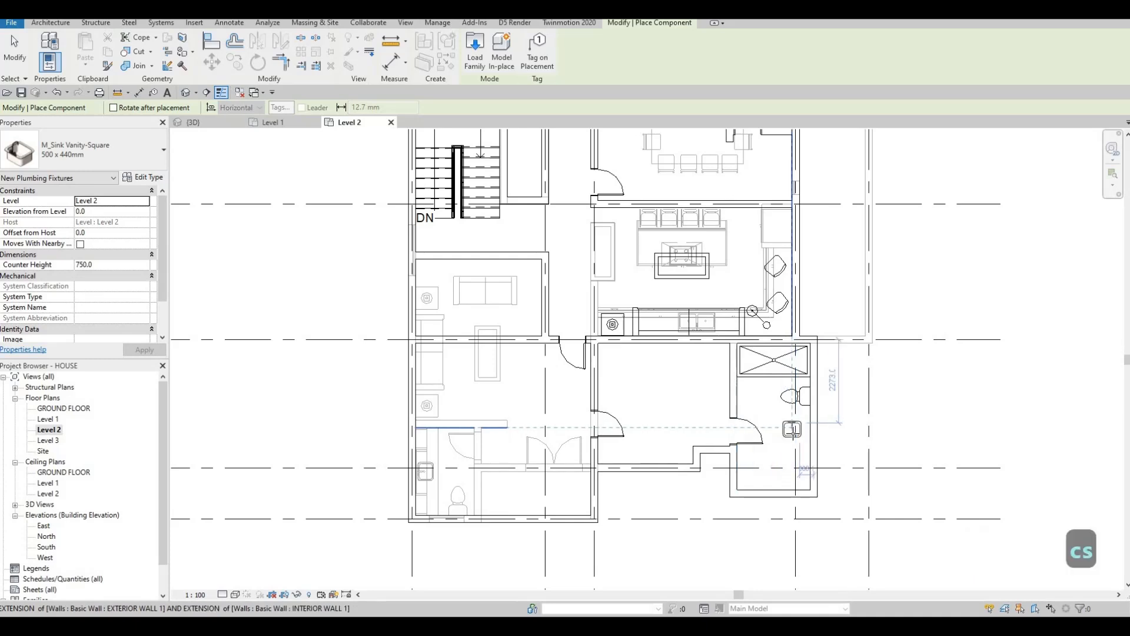
scroll(793, 432, "up", 1)
scroll(794, 433, "up", 1)
key("space")
key("space")
scroll(798, 435, "up", 1)
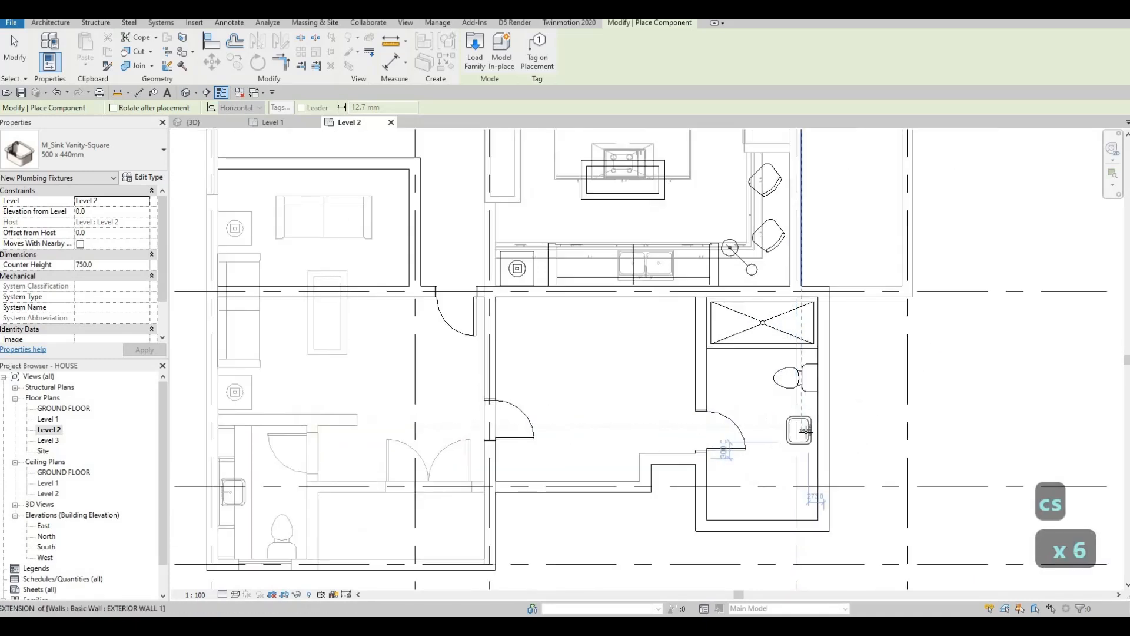
scroll(798, 435, "up", 1)
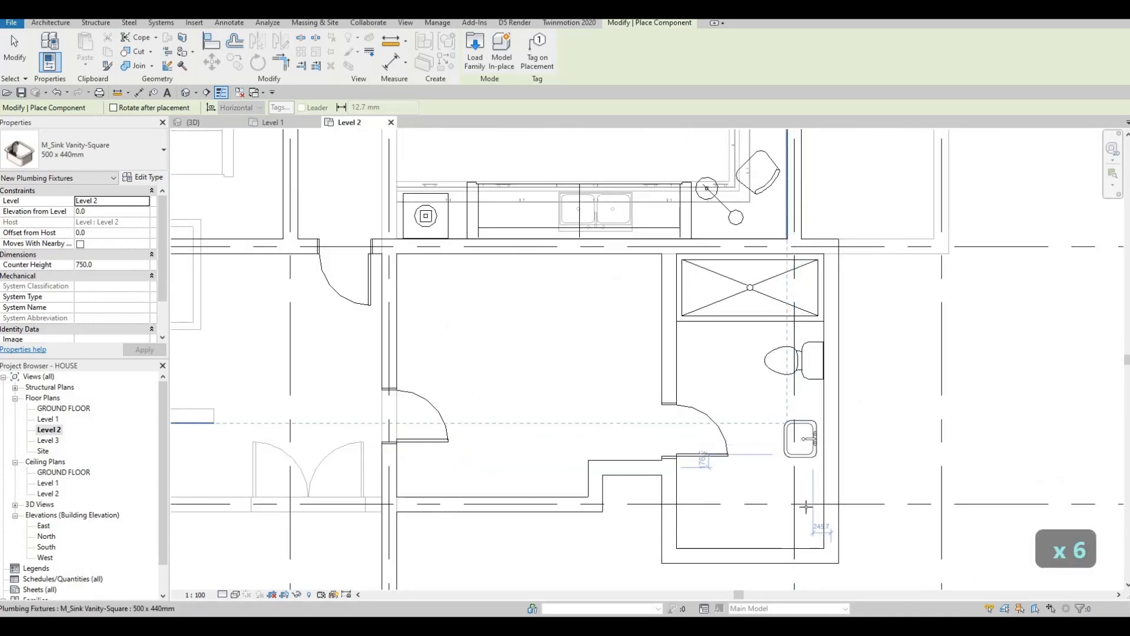
scroll(755, 398, "down", 5)
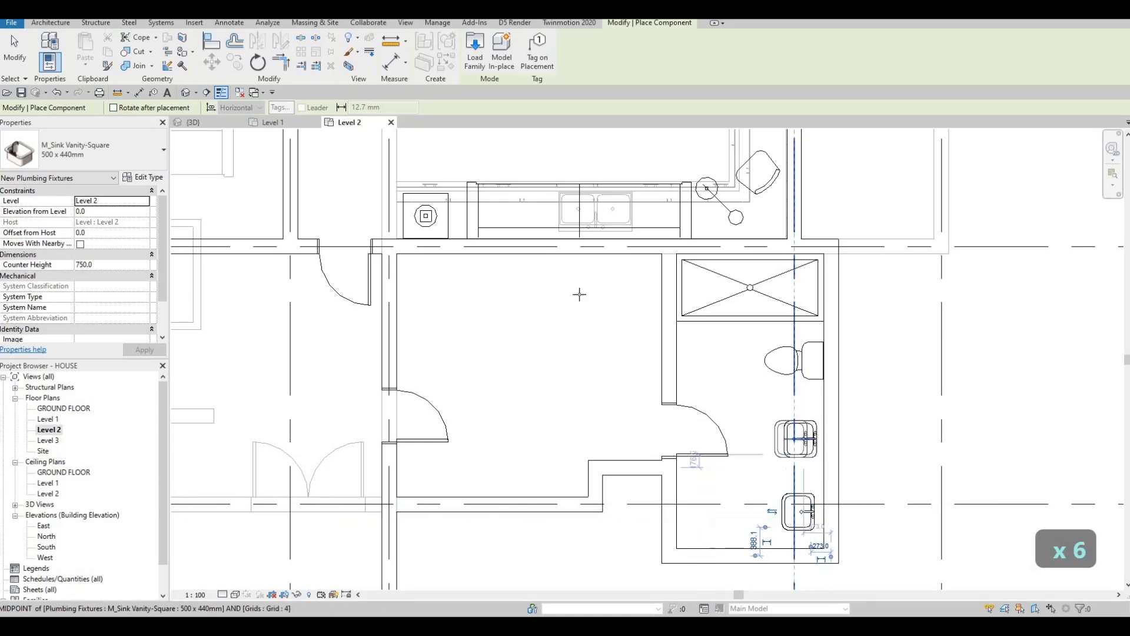
Place an M_Sink Vanity-Square 500 x 440mm below the toilet in both the dining-side and upper-left bathrooms, with taps against the exterior walls.
scroll(741, 340, "up", 5)
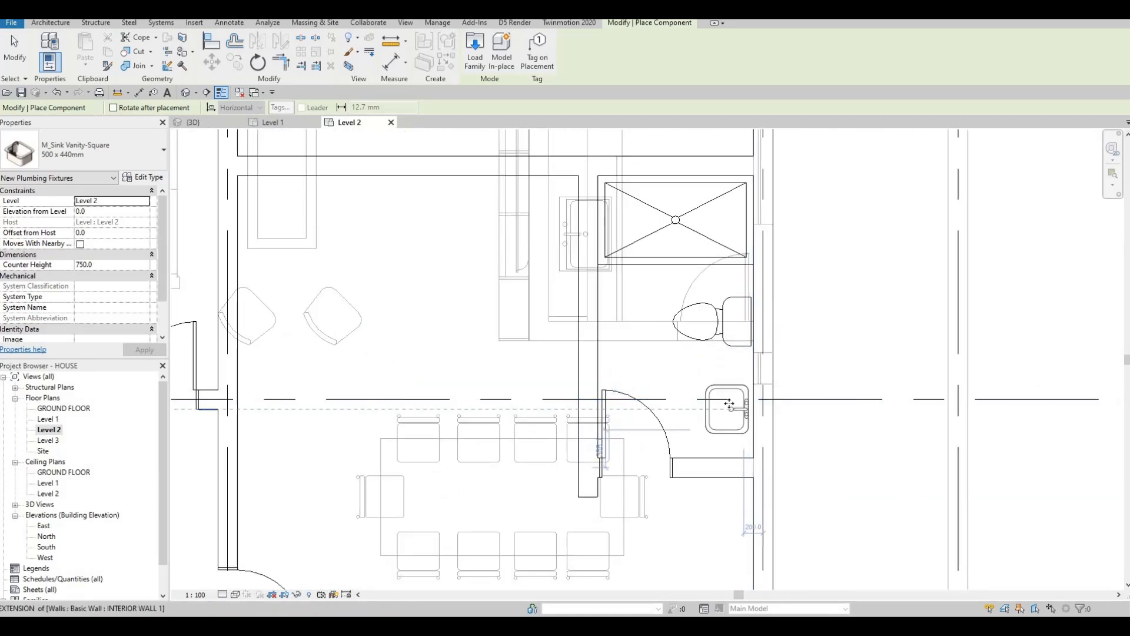
scroll(524, 355, "down", 3)
middle_click_drag(343, 320, 428, 361)
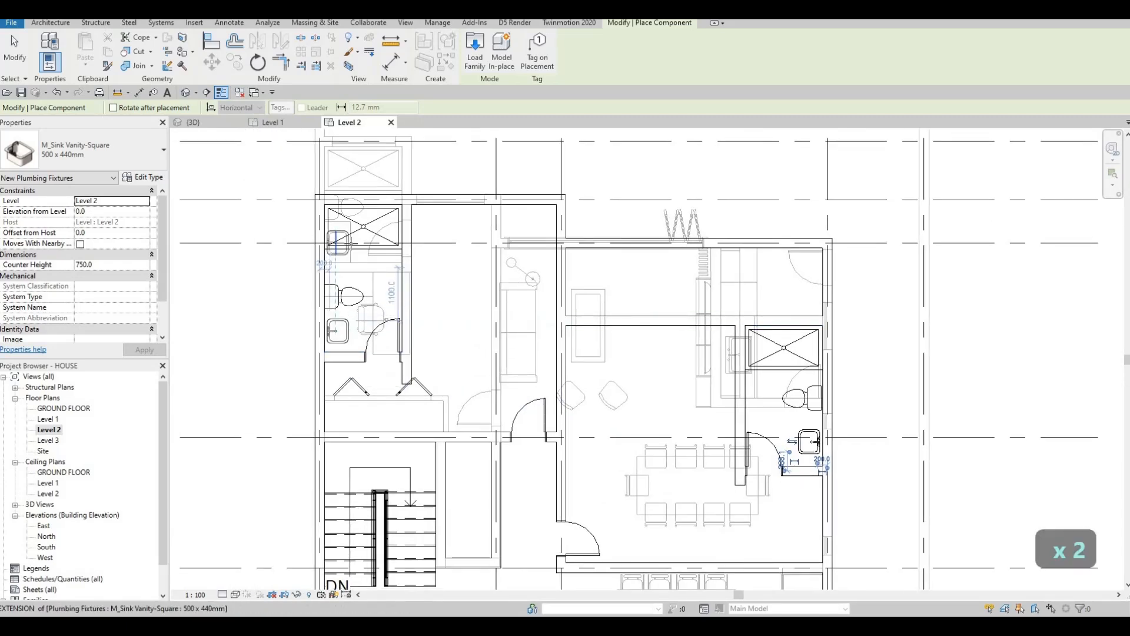
key("Escape")
key("Escape")
scroll(349, 243, "up", 2)
key("Tab")
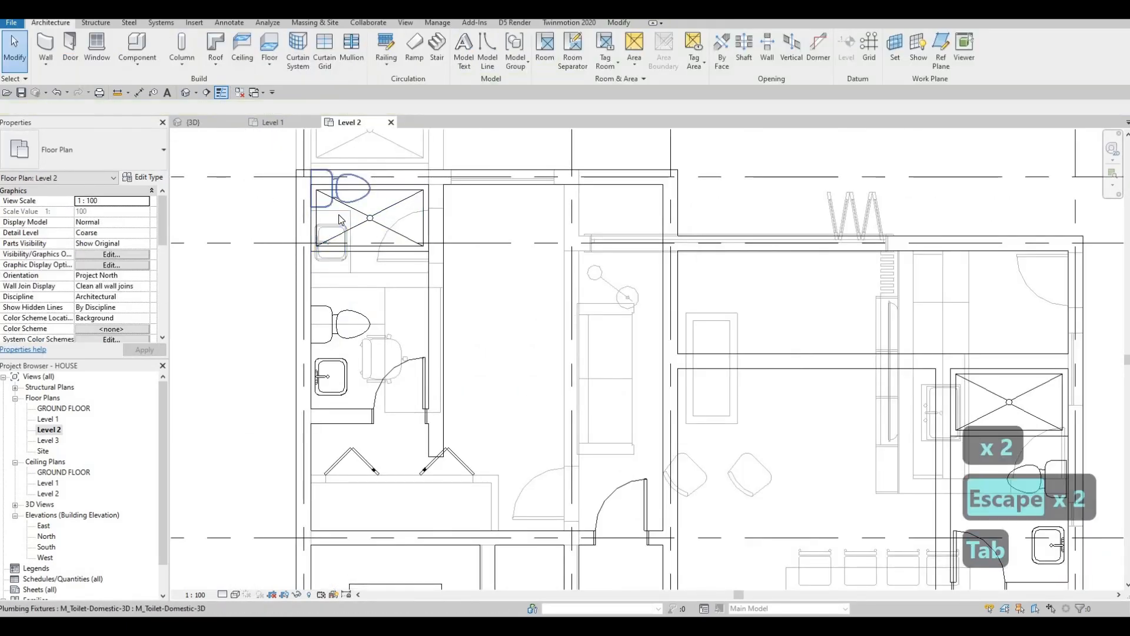
key("Escape")
key("Tab")
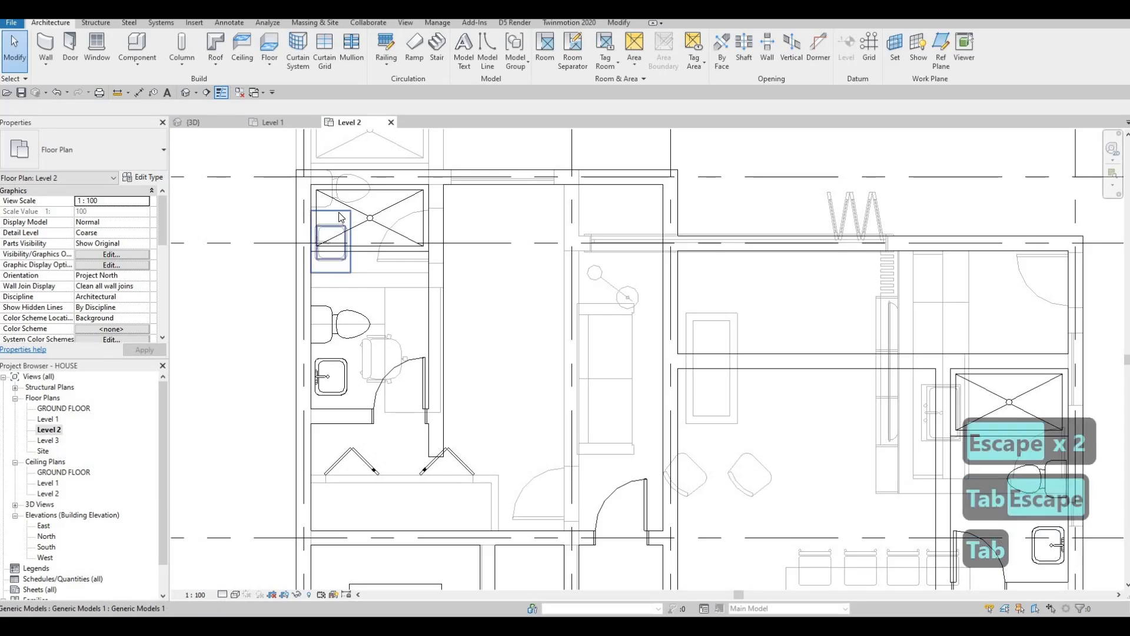
left_click(338, 217)
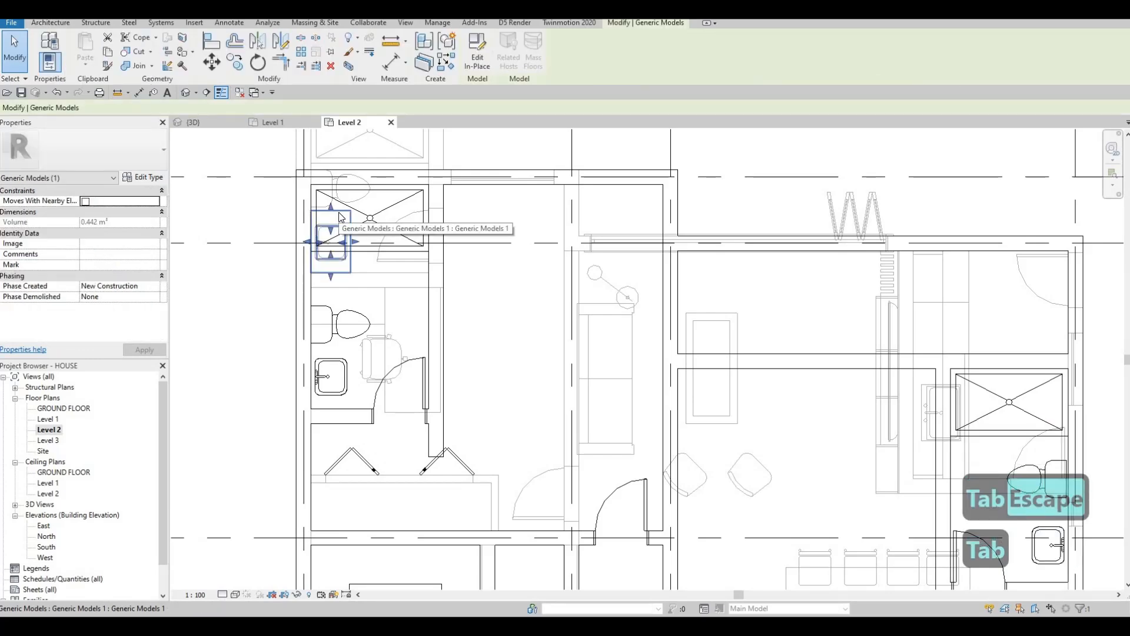
scroll(376, 226, "up", 3)
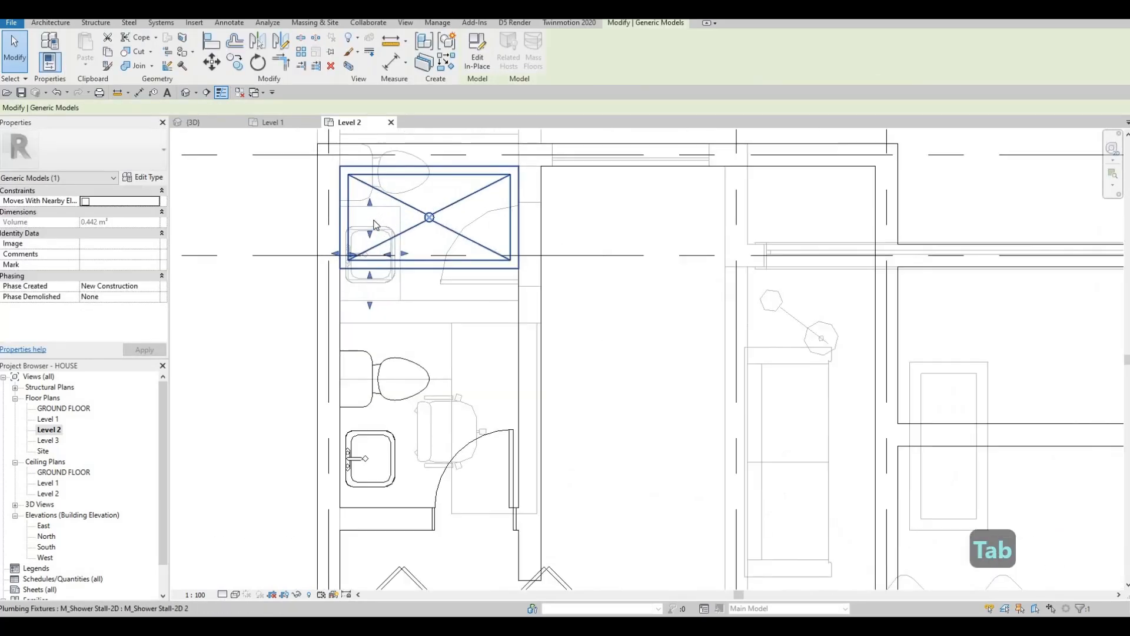
key("c")
key("s")
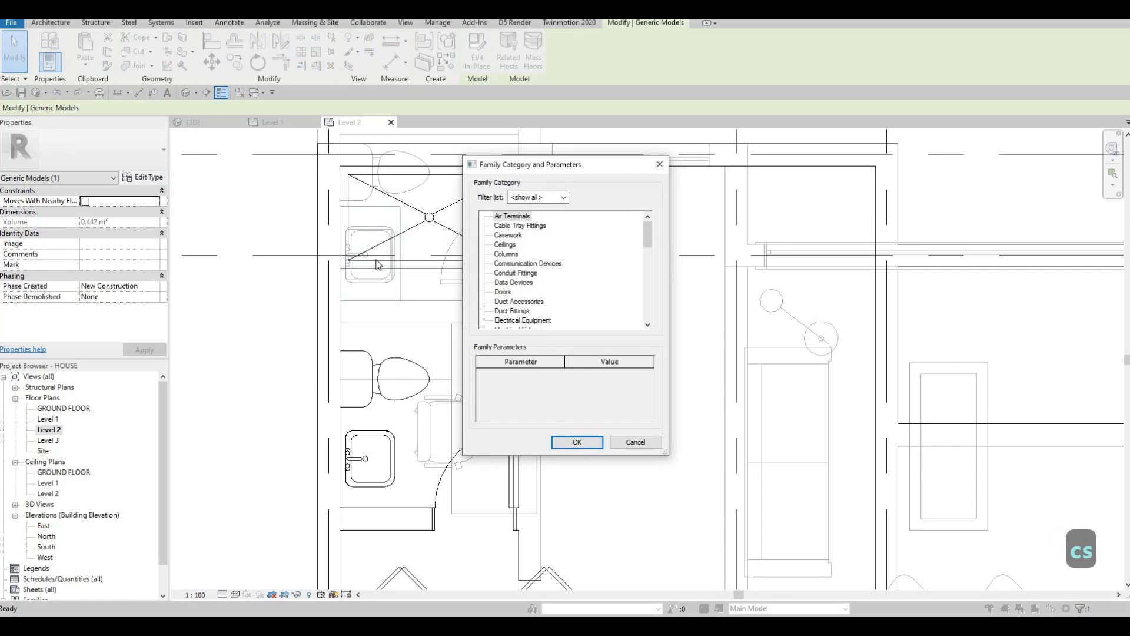
key("Escape")
key("Escape")
key("Escape")
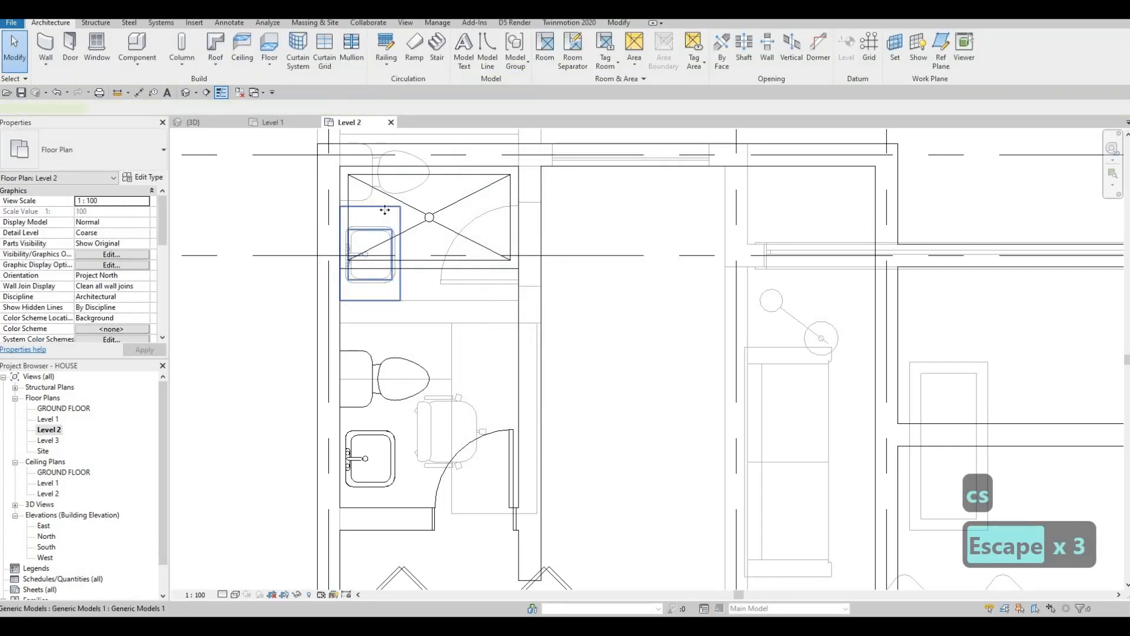
left_click(385, 211)
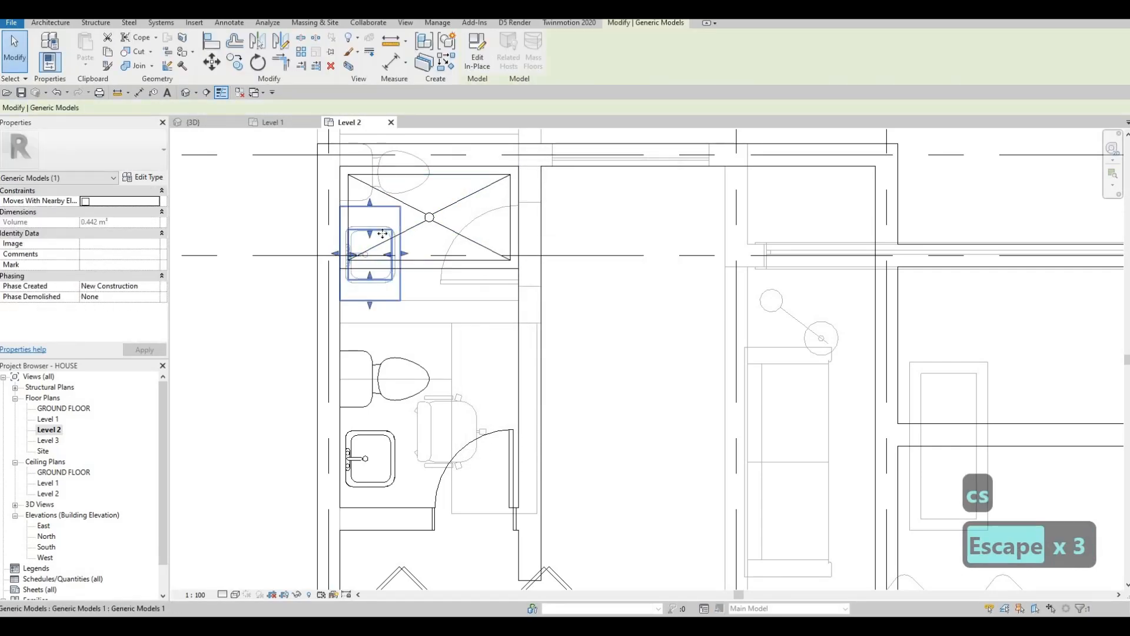
key("Escape")
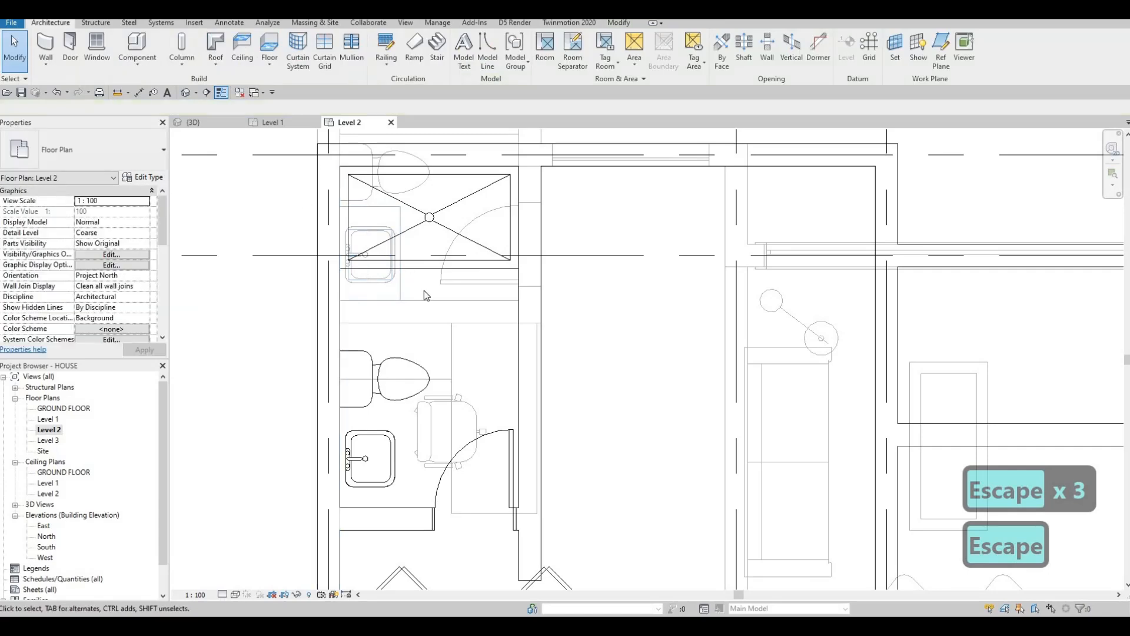
Copy the Level 1 sink countertop generic model under the upper-left shower and paste it in the room beside that bathroom.
left_click(399, 242)
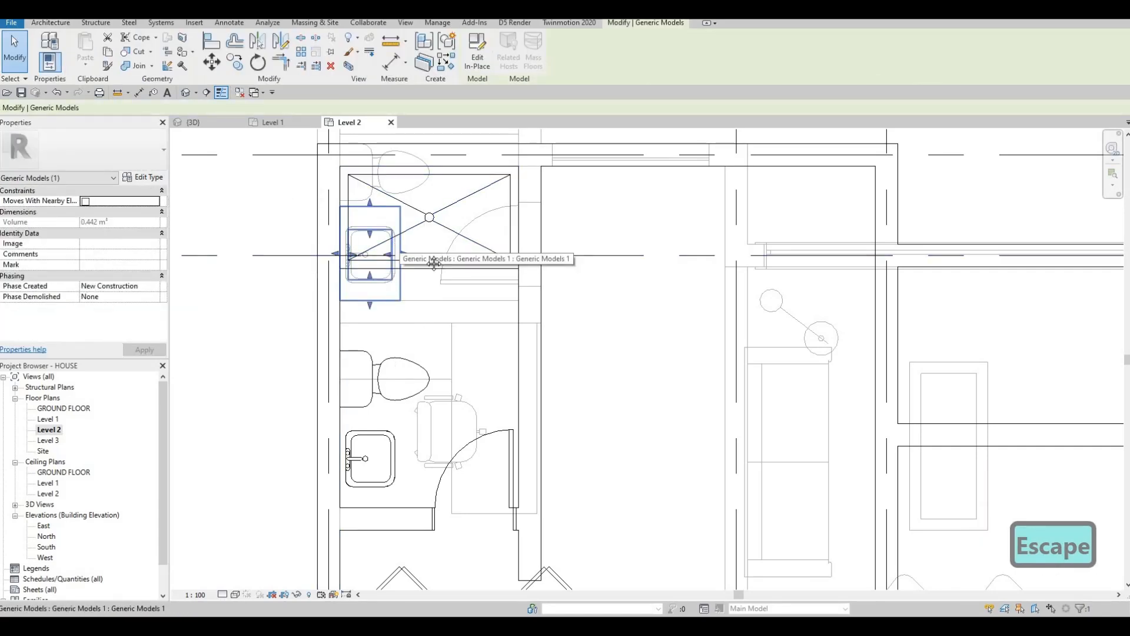
key("ctrl+c")
middle_click_drag(403, 335, 424, 250)
key("ctrl+v")
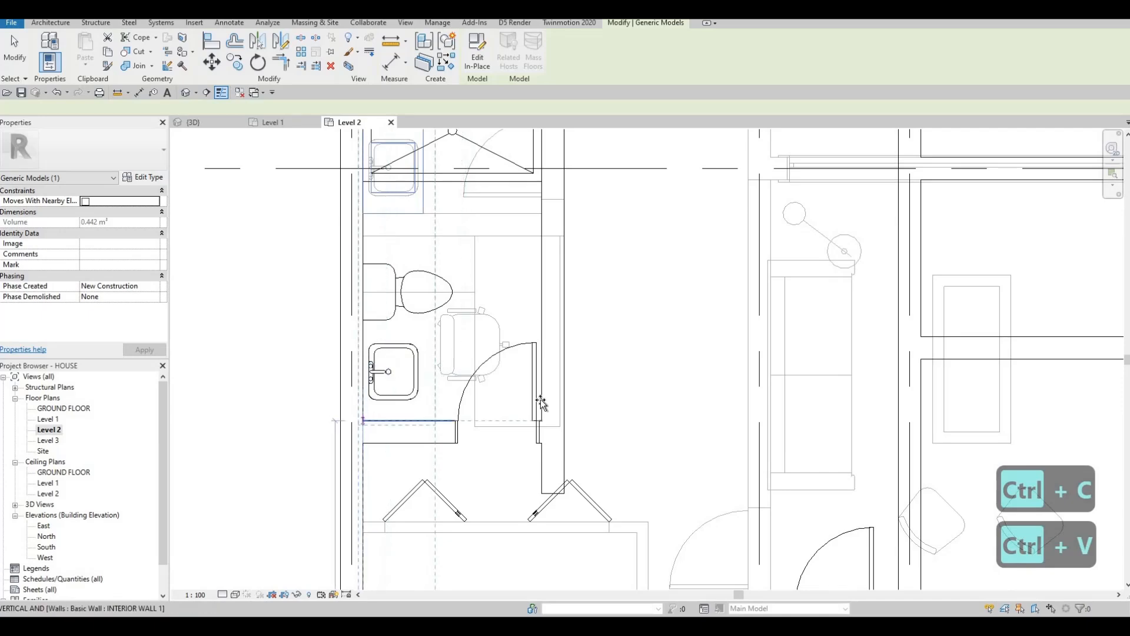
left_click(608, 300)
scroll(641, 249, "down", 2)
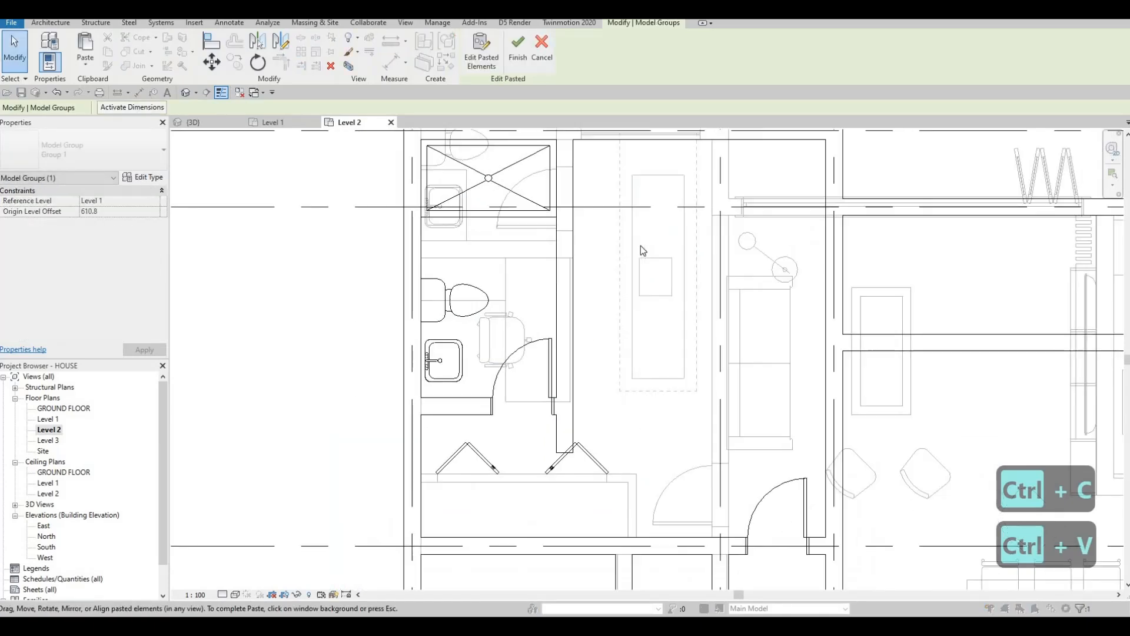
scroll(641, 250, "down", 1)
key("Escape")
key("Escape")
Shorten the pasted countertop from both ends with its shape handles so it closely surrounds the sink opening.
left_click(637, 233)
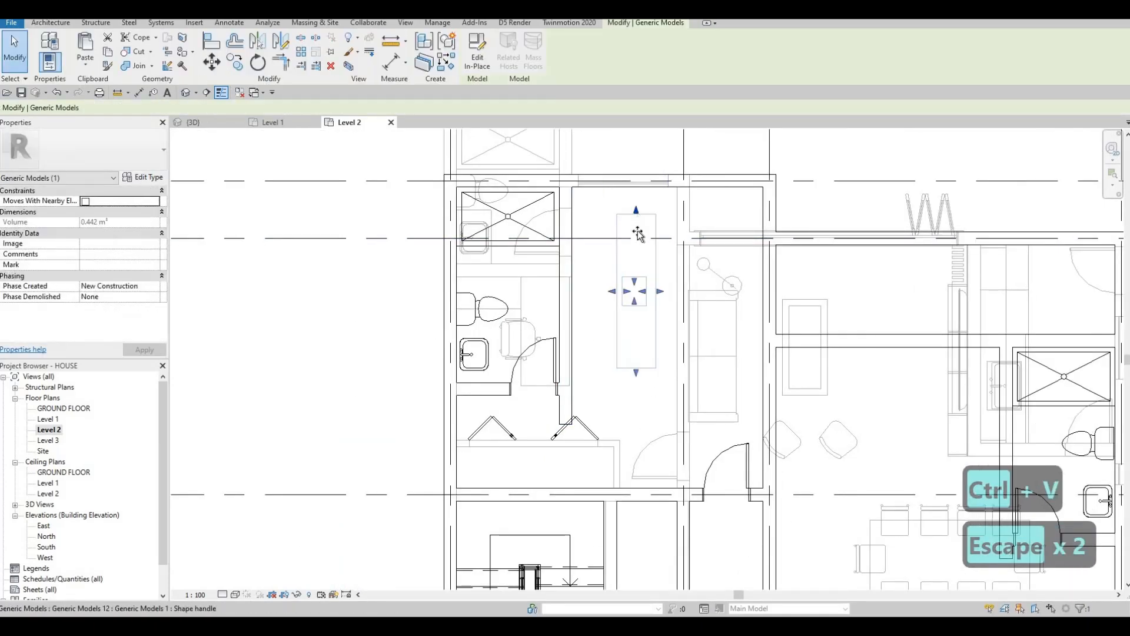
left_click_drag(638, 233, 638, 263)
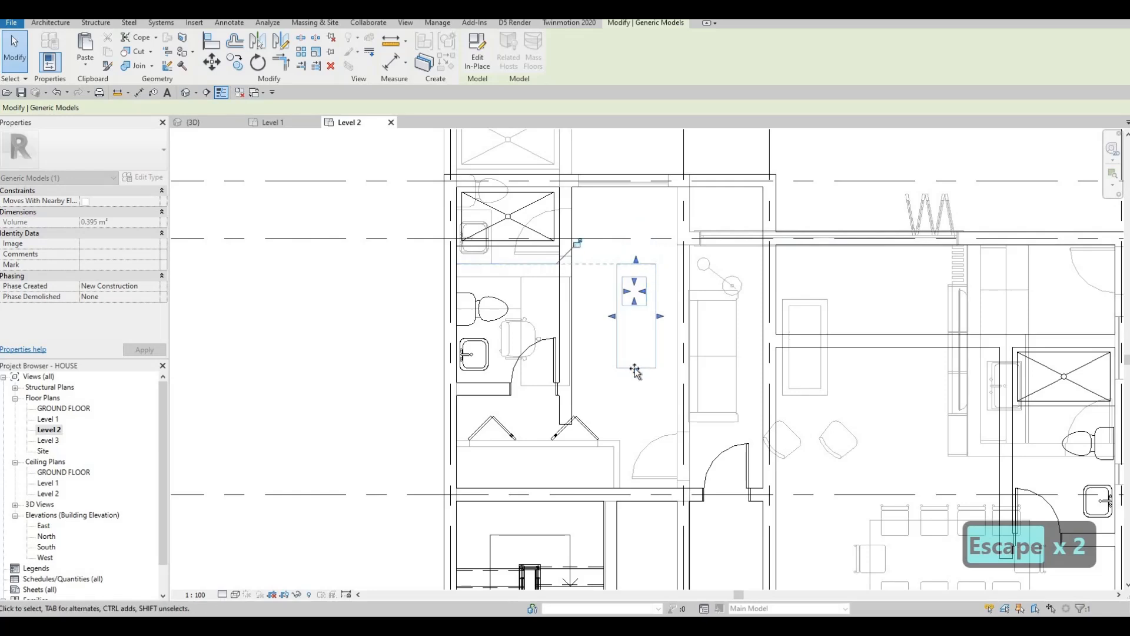
left_click_drag(635, 369, 636, 339)
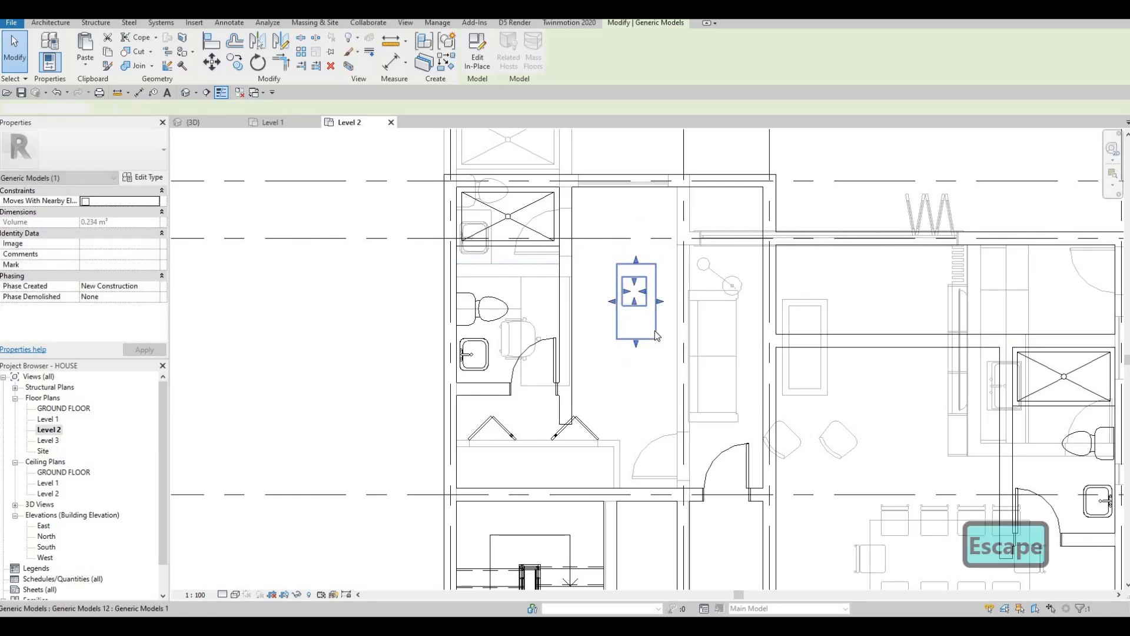
key("Escape")
left_click(655, 331)
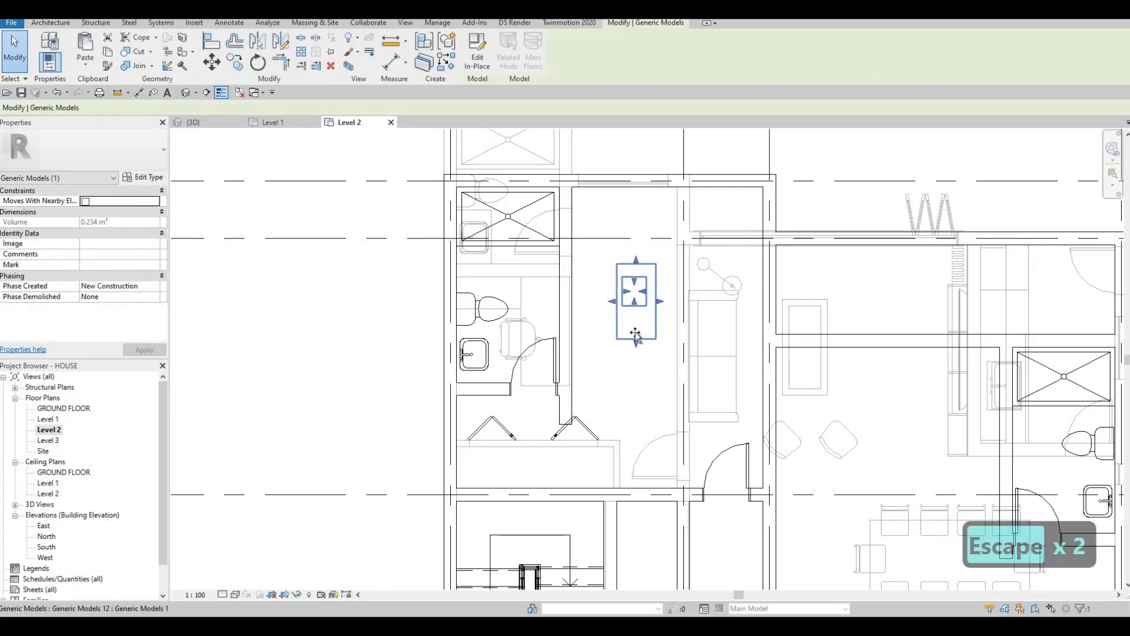
left_click_drag(635, 332, 638, 322)
key("Escape")
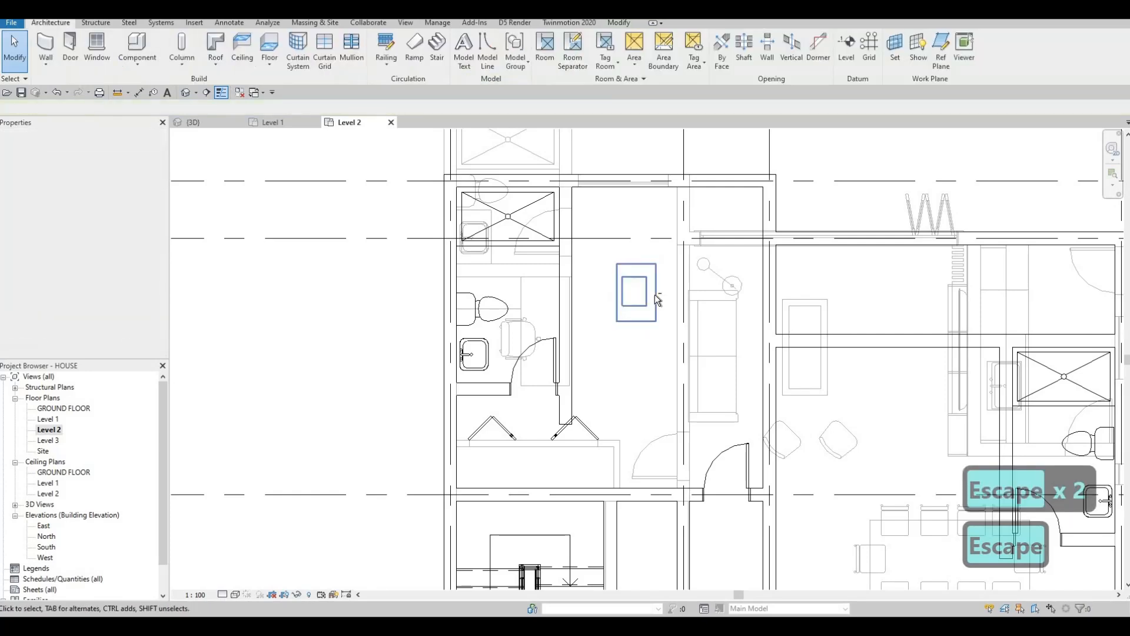
key("Escape")
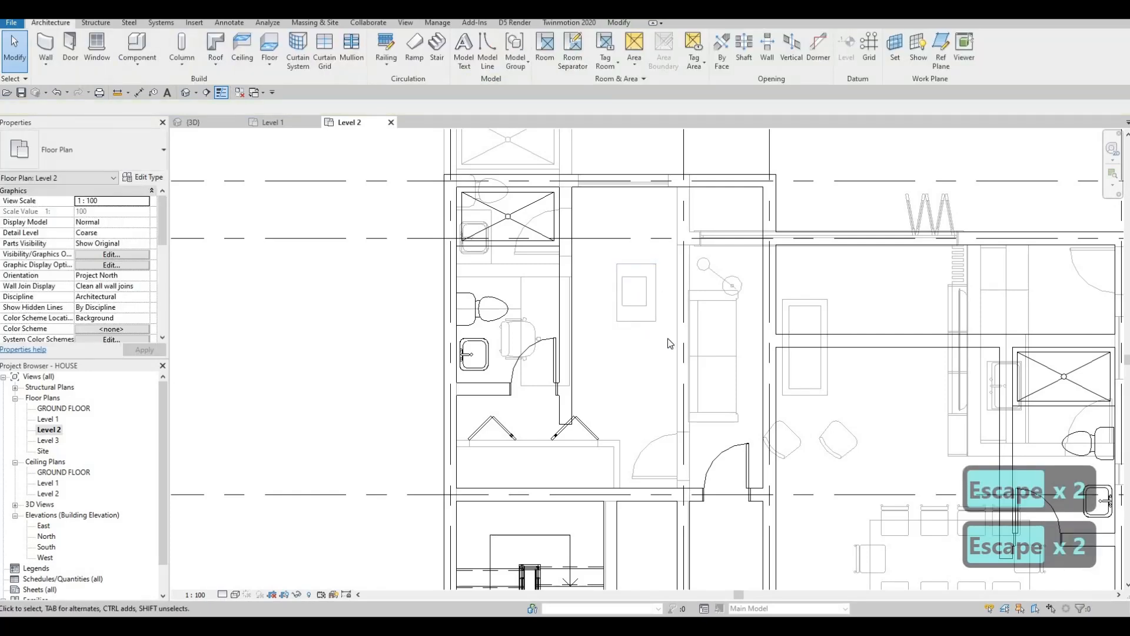
Move the shortened sink countertop into the upper-left bathroom, seating its corner where the exterior wall meets the interior wall below the sink.
left_click(650, 310)
key("m")
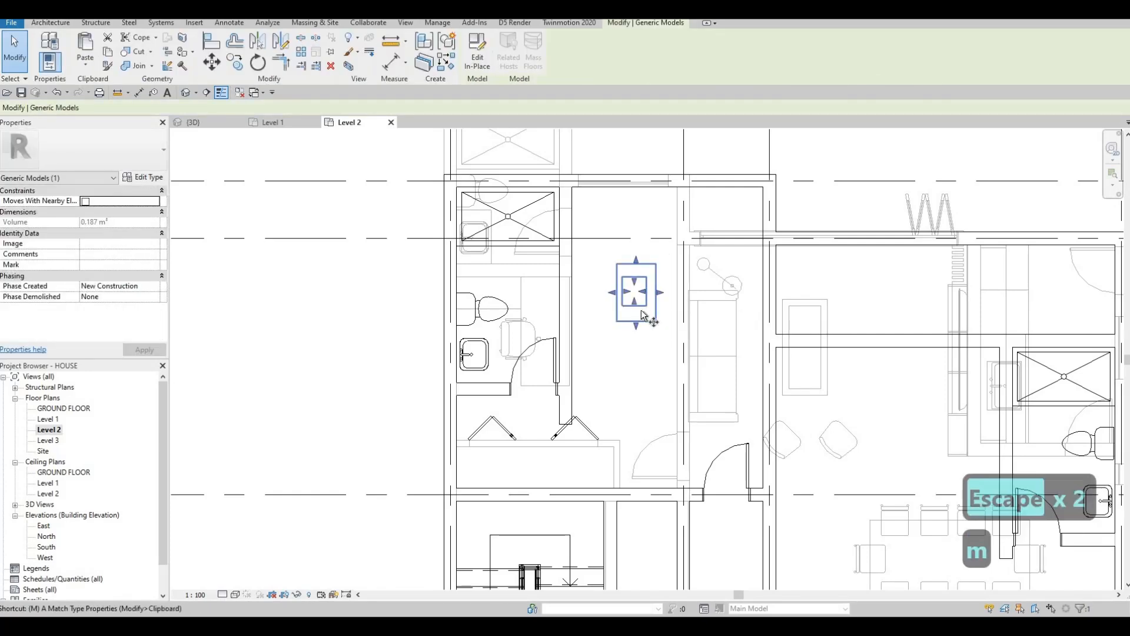
key("v")
left_click(635, 322)
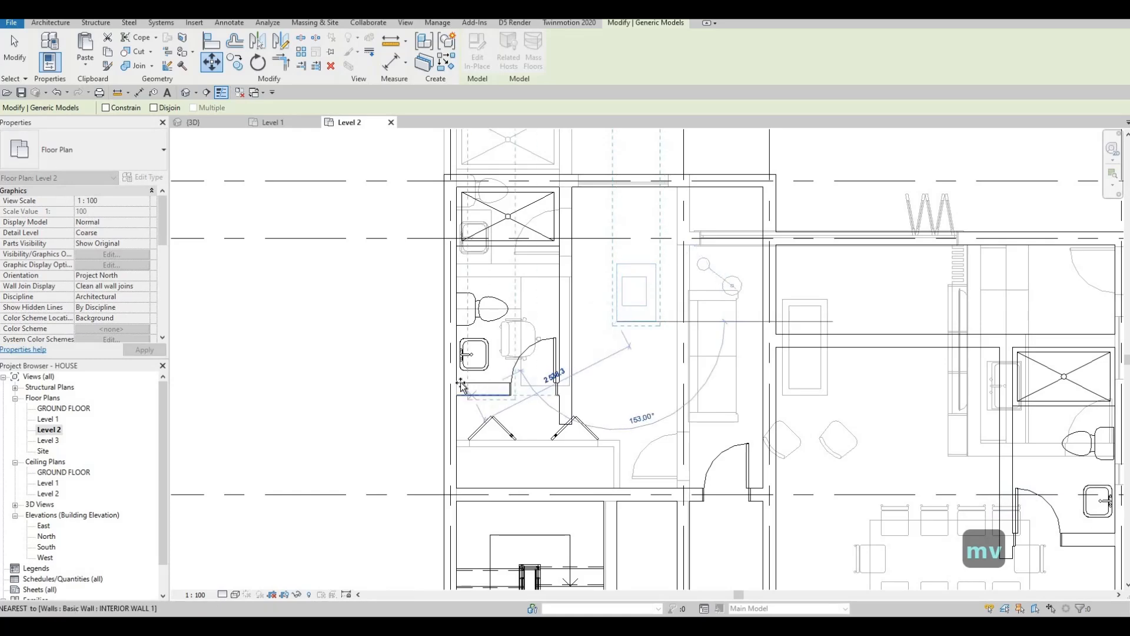
left_click(482, 373)
scroll(486, 353, "up", 5)
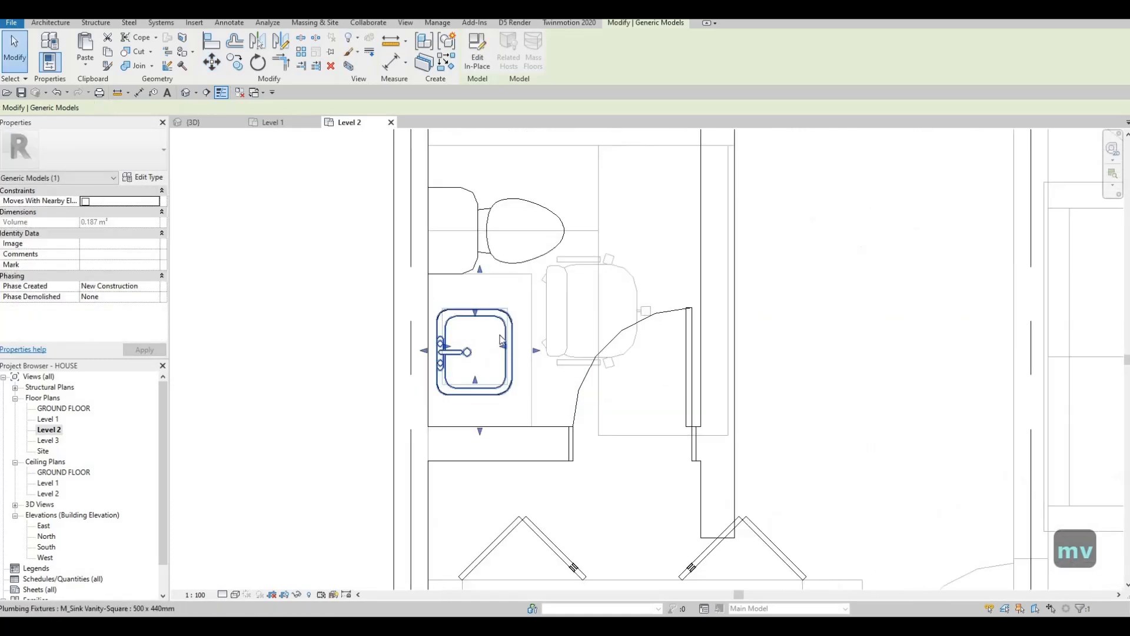
key("Escape")
key("Escape")
Nudge the upper-left bathroom's vanity sink slightly up so it sits centred over the countertop opening.
left_click(511, 333)
key("Escape")
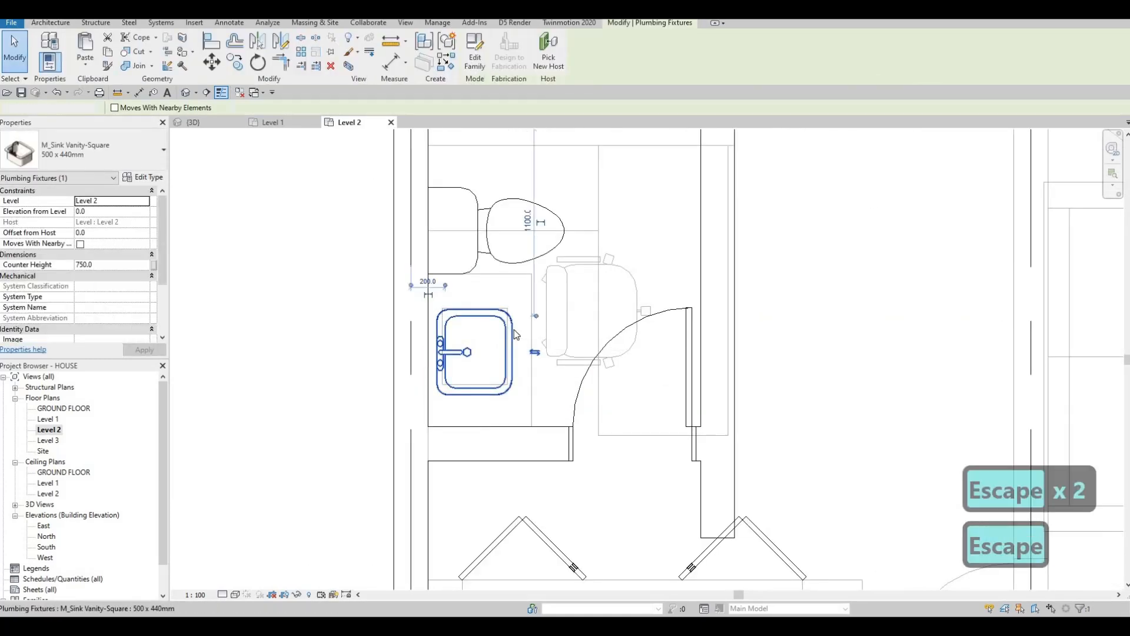
left_click(515, 334)
key("Up")
key("Up")
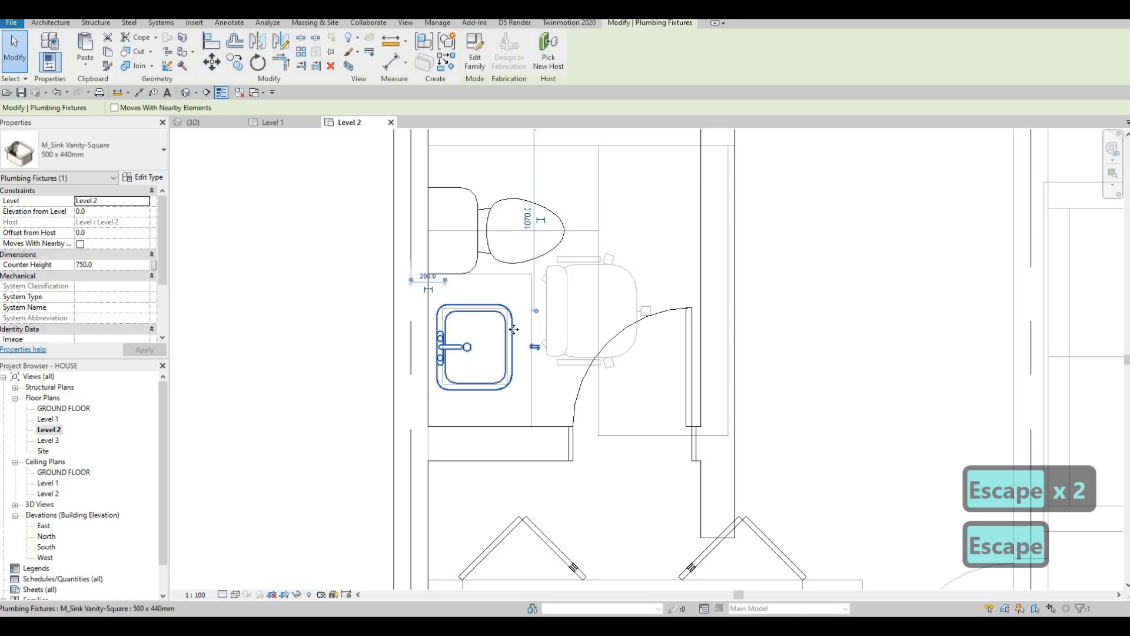
key("Right")
key("Left")
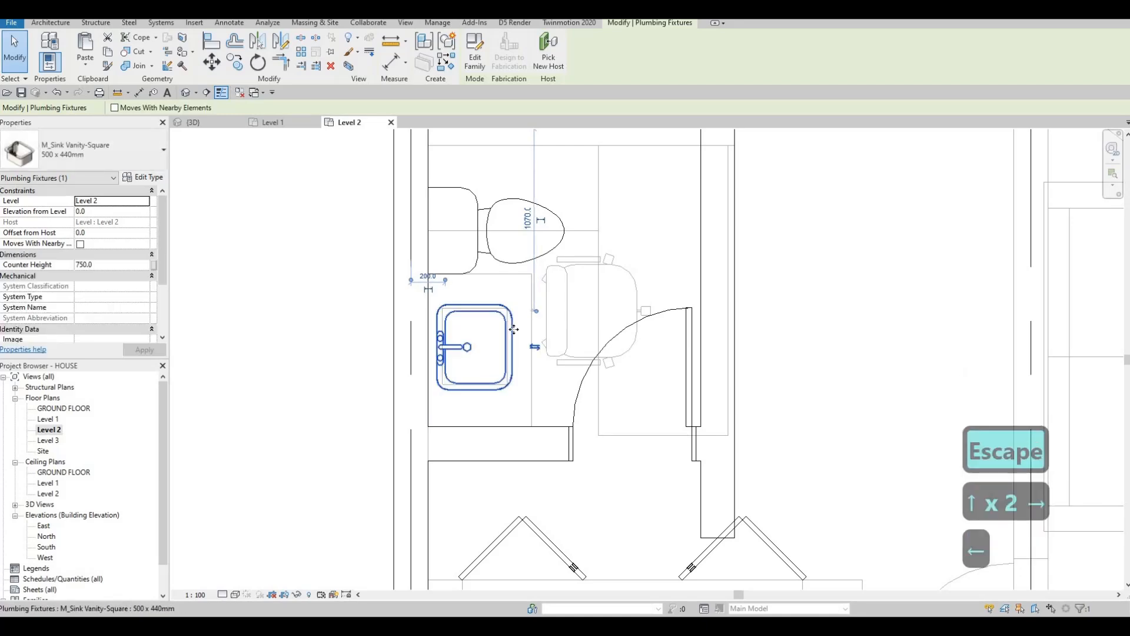
key("Right")
key("Left")
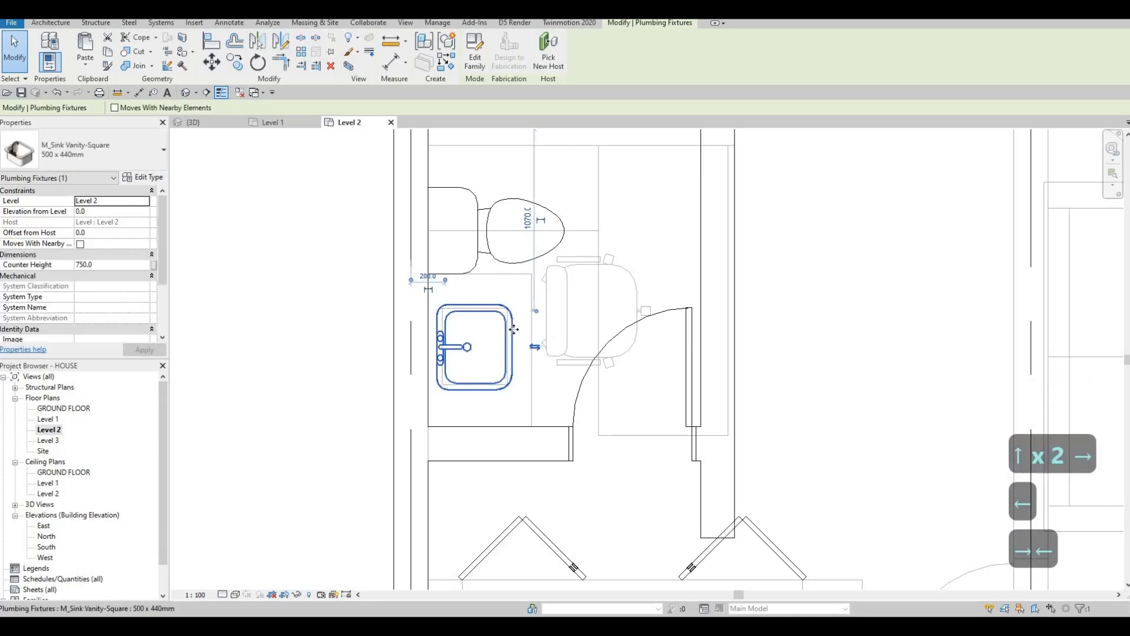
key("Escape")
key("Escape")
Nudge the upper-left bathroom's toilet up along the exterior wall, away from the sink countertop.
scroll(532, 329, "down", 5)
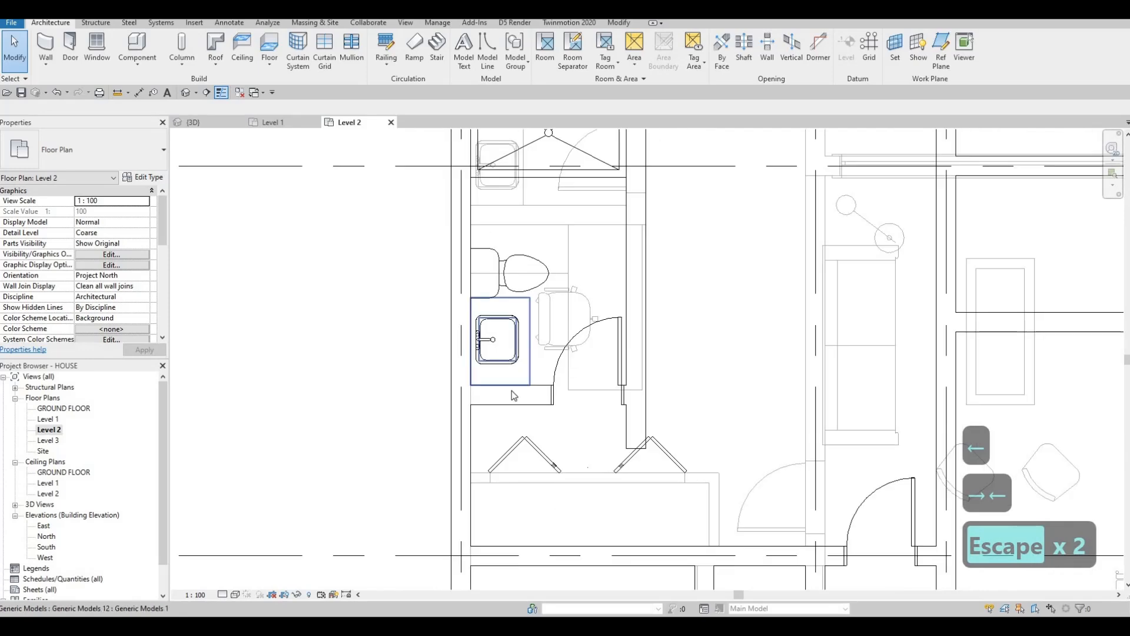
scroll(494, 341, "up", 3)
key("Escape")
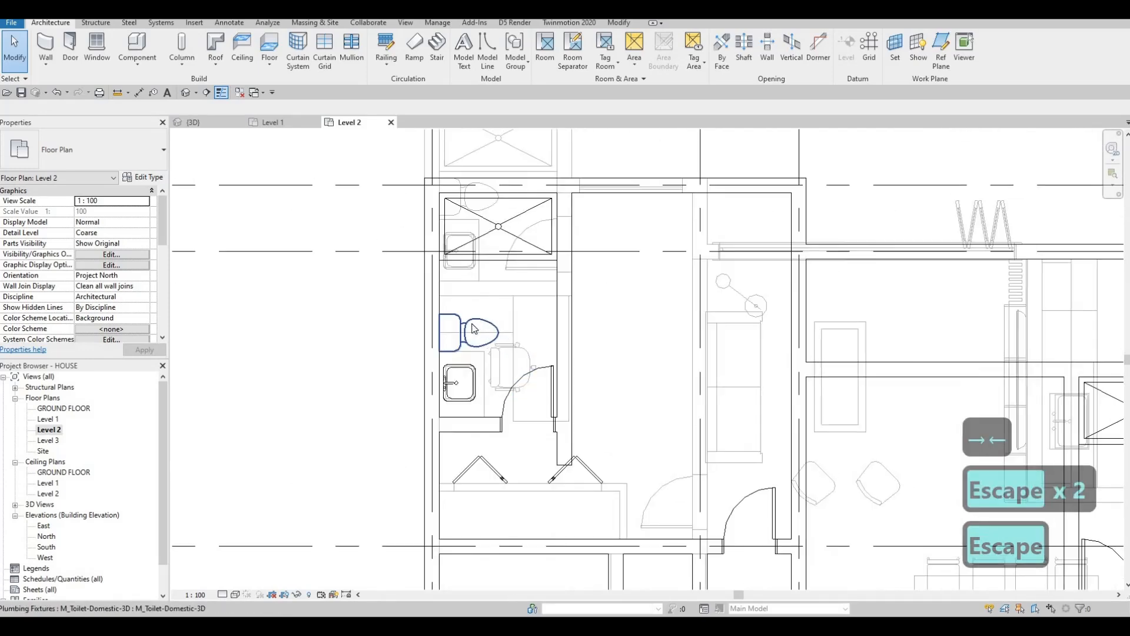
left_click(474, 325)
key("Up")
key("Up")
key("Up")
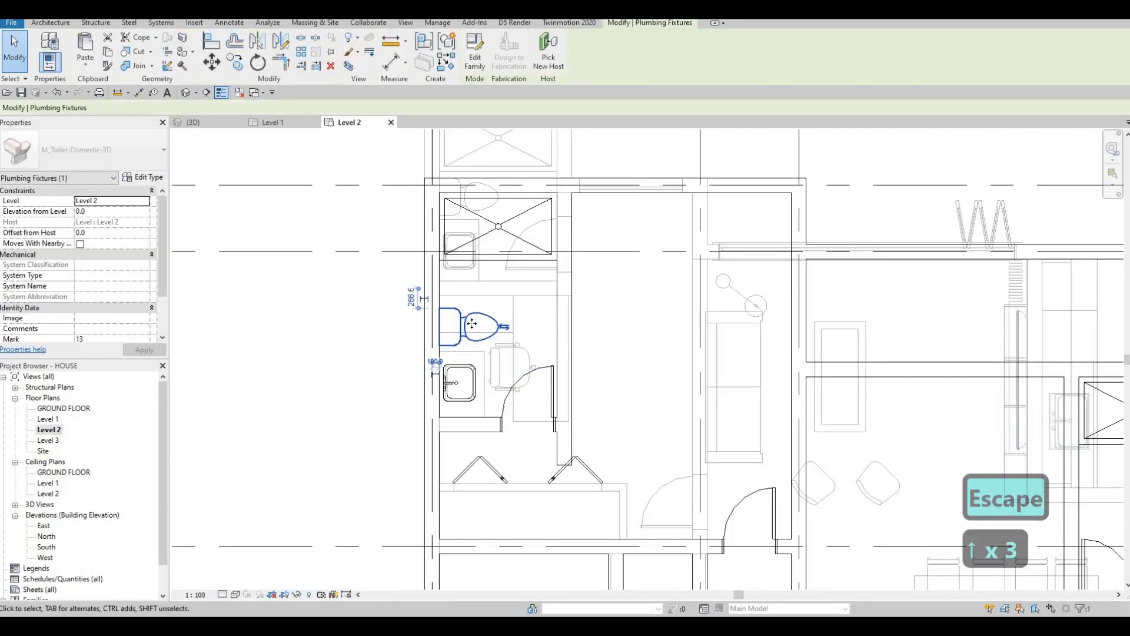
key("Up")
key("Up")
key("Up")
key("Up")
key("Up")
key("Up")
key("Escape")
key("Escape")
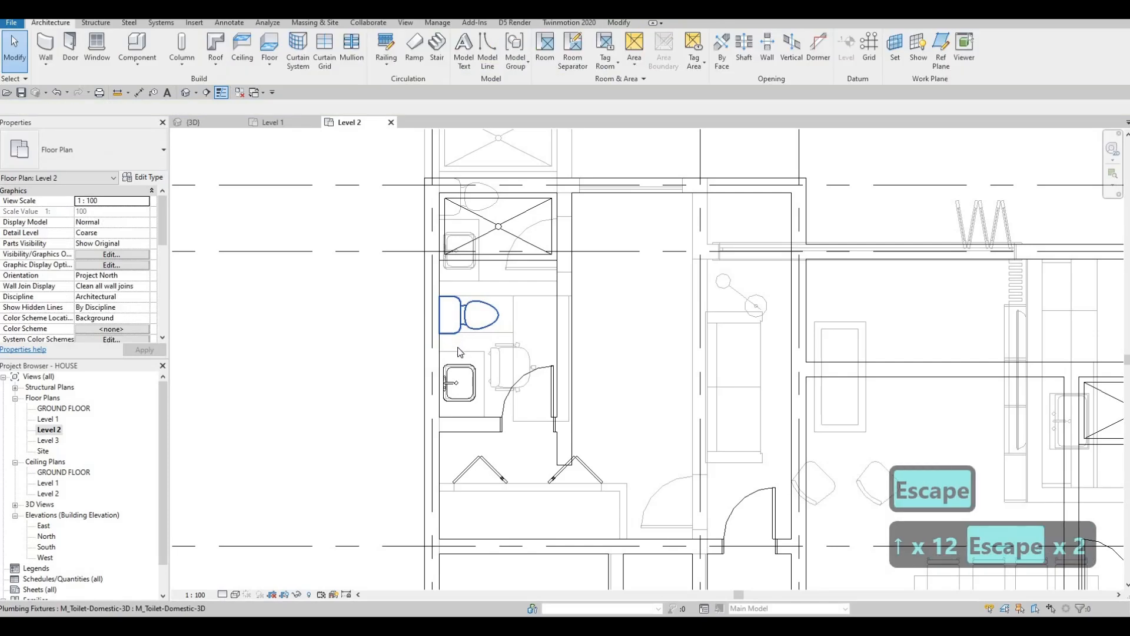
Stretch the countertop's upper edge toward the toilet in the upper-left bathroom and nudge the toilet slightly further up to clear it.
left_click(459, 349)
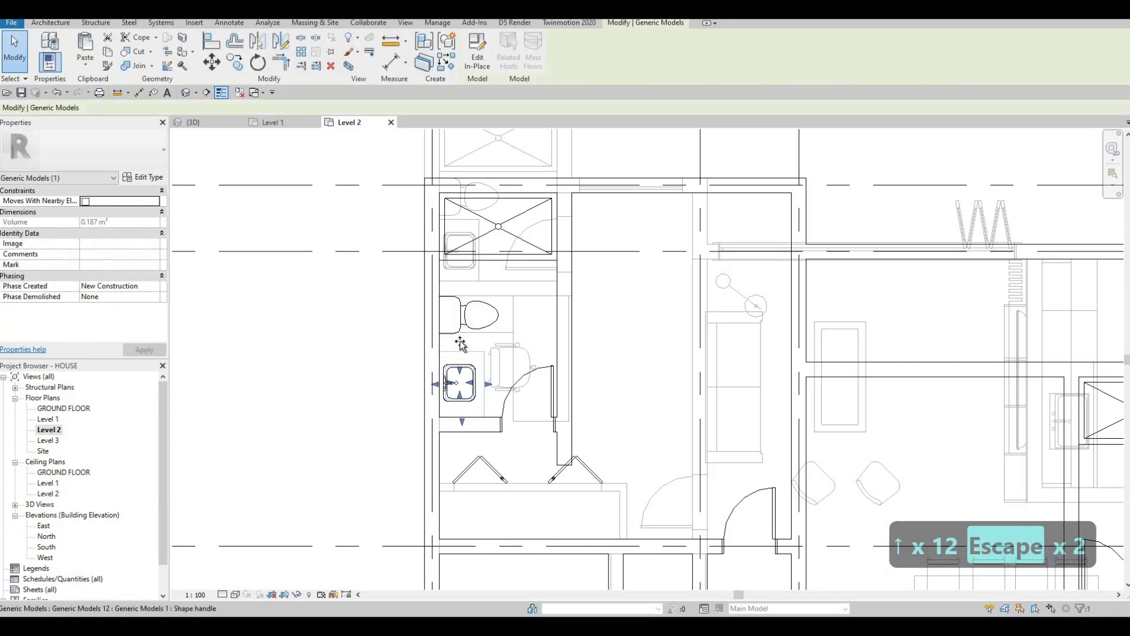
key("Escape")
left_click(477, 304)
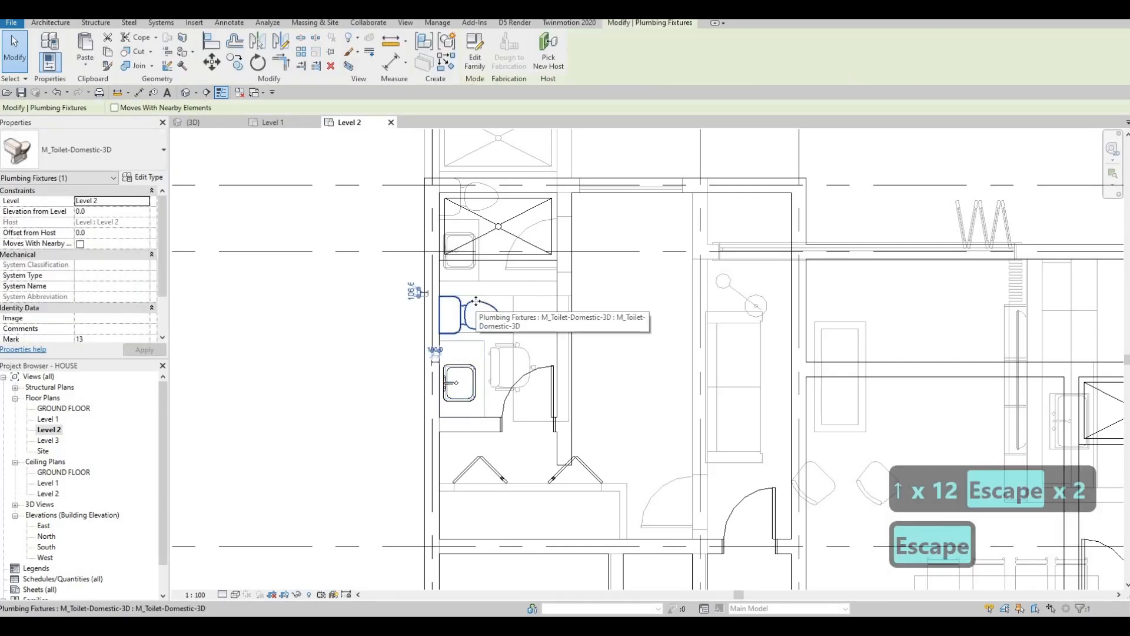
key("Up")
key("Up")
key("Right")
key("Left")
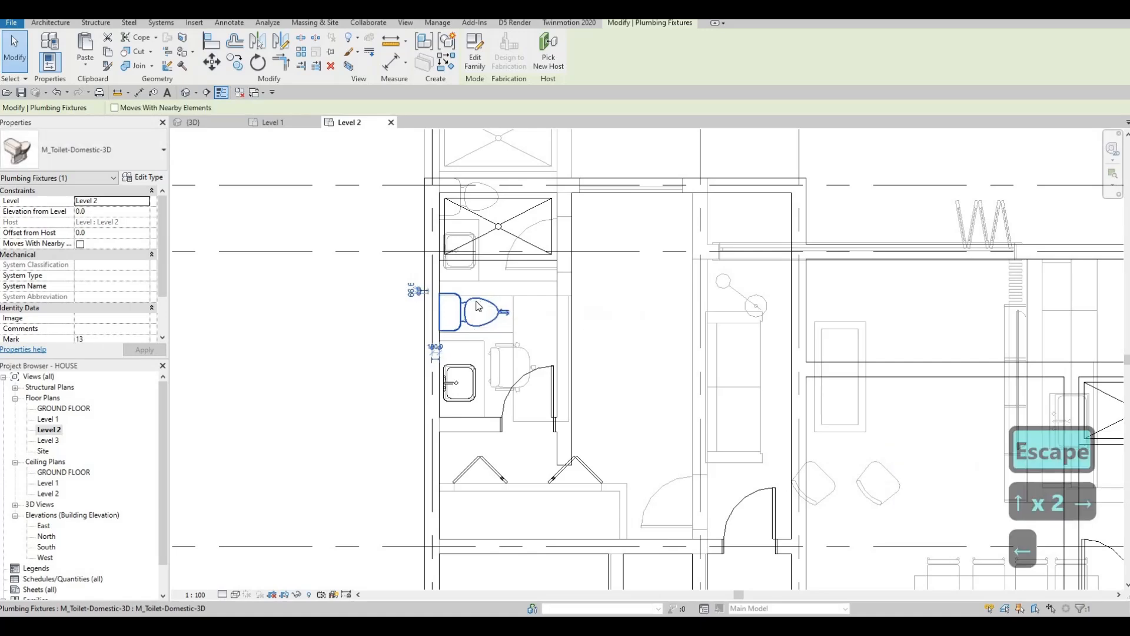
key("Escape")
key("Escape")
key("Escape")
Copy the upper-left bathroom's countertop to the dining-side bathroom, placing it around the vanity sink against the exterior wall.
left_click(475, 348)
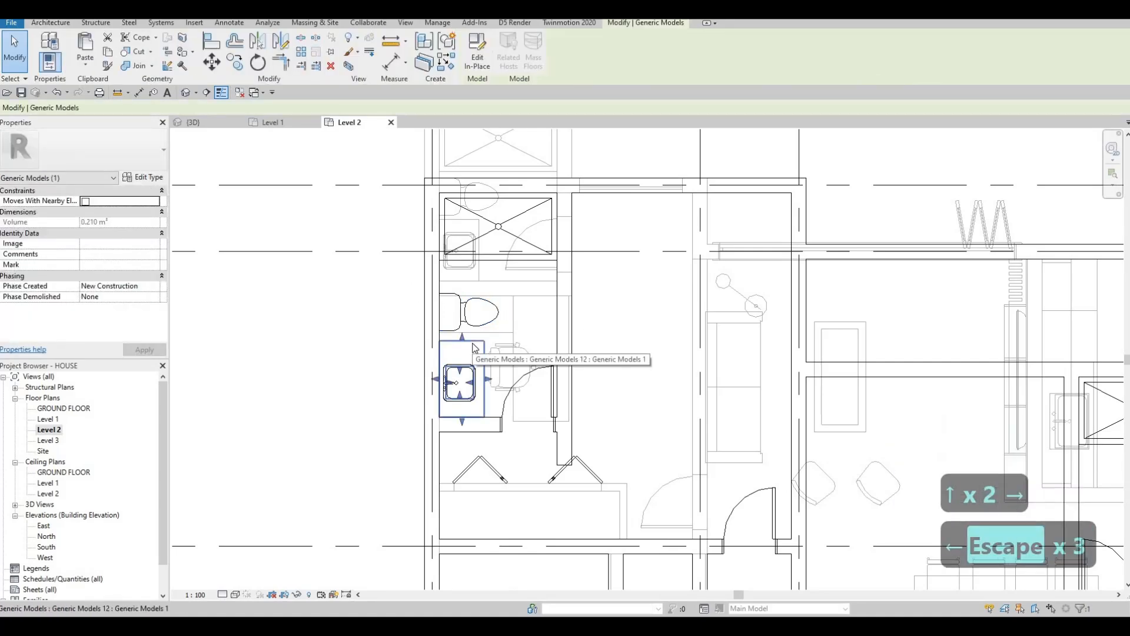
key("c")
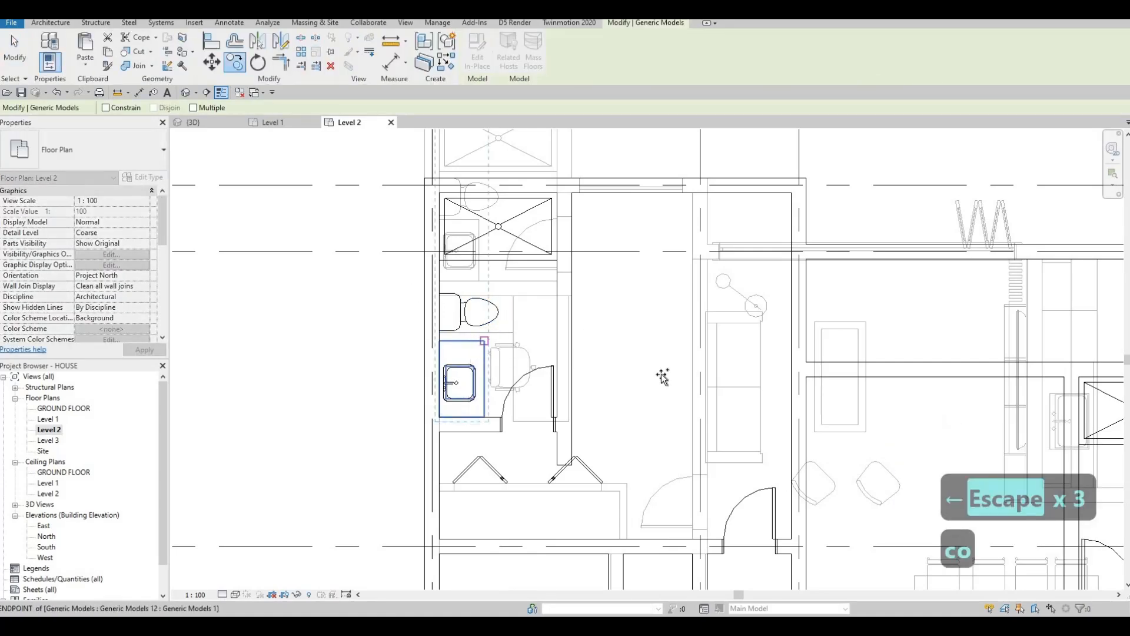
left_click(465, 342)
scroll(488, 336, "down", 3)
scroll(744, 330, "up", 4)
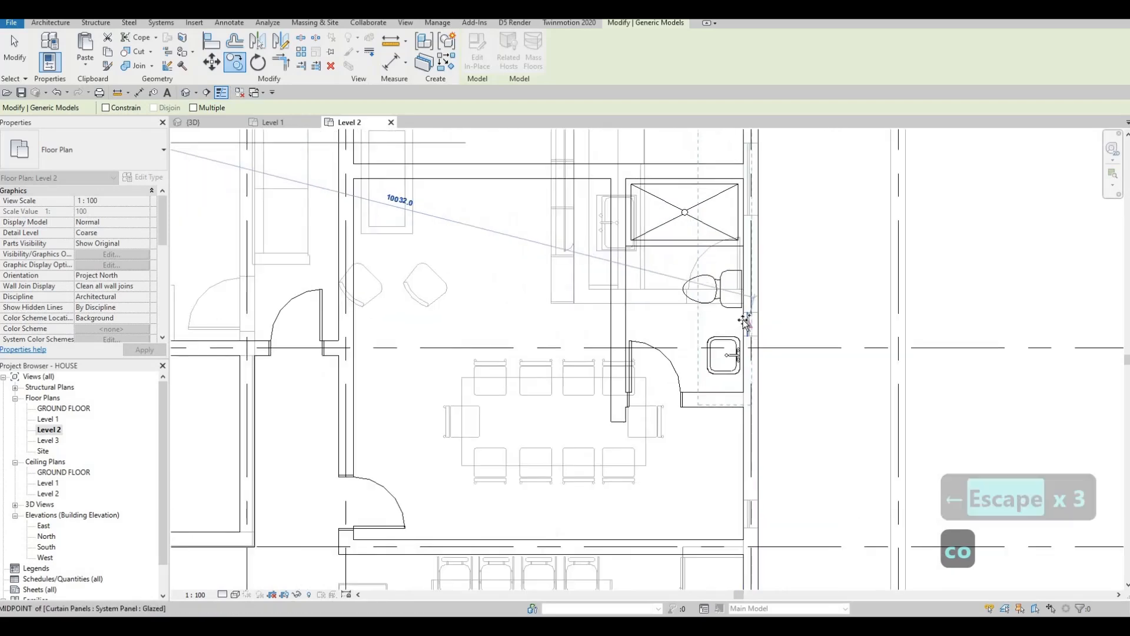
left_click(740, 350)
scroll(746, 370, "up", 2)
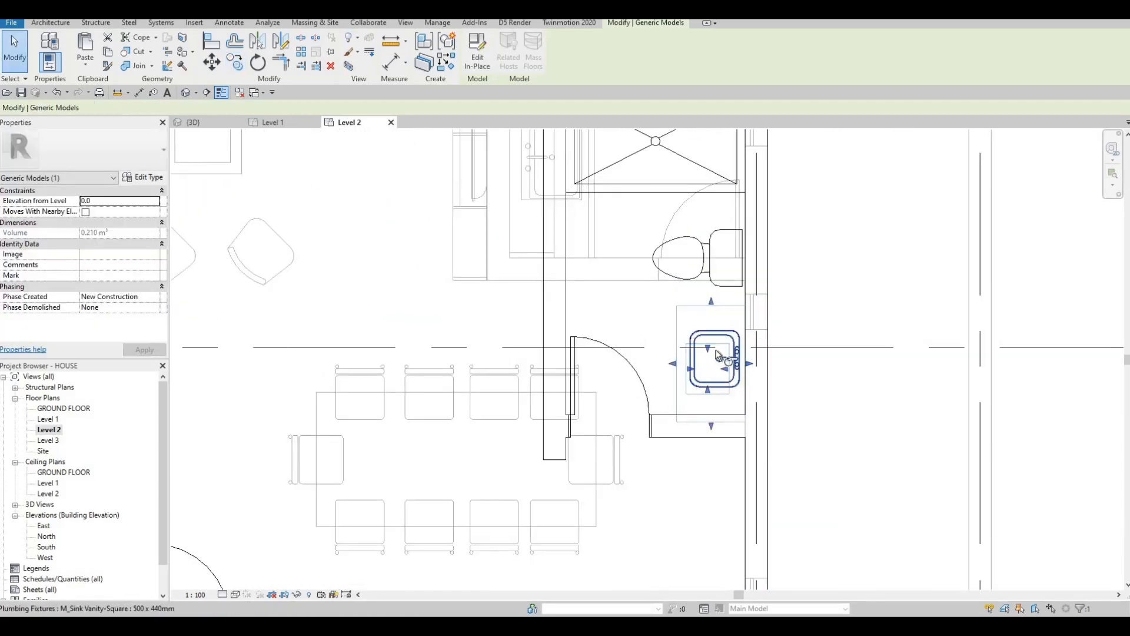
Rotate the copied countertop 180° about a point near the sink so its opening faces the exterior wall.
key("r")
key("o")
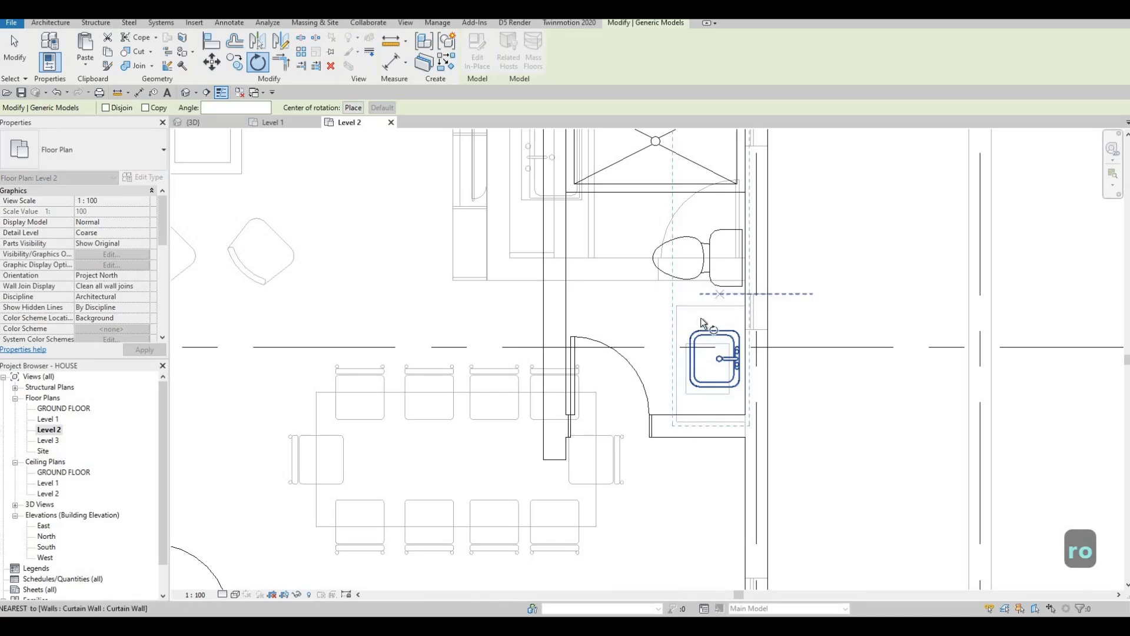
scroll(700, 317, "down", 2)
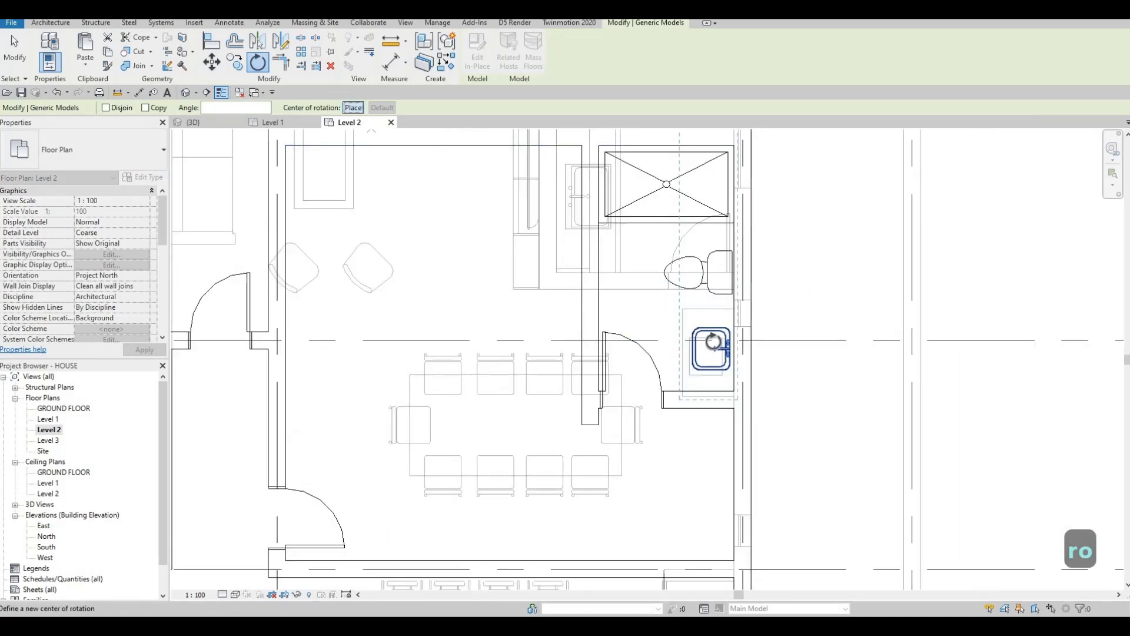
left_click(712, 341)
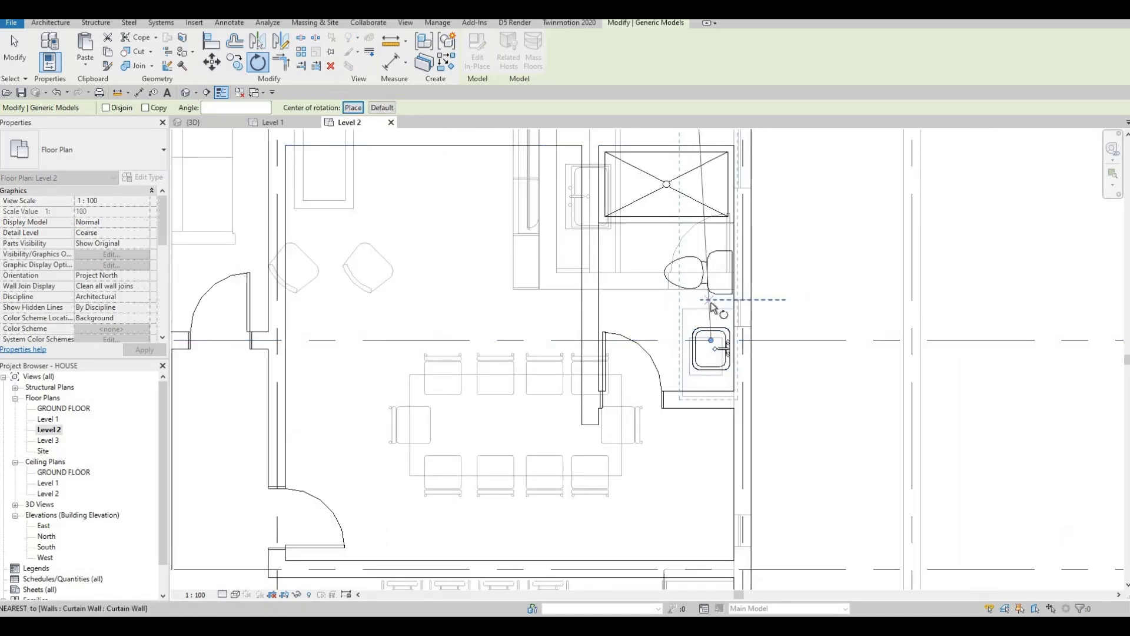
scroll(724, 234, "up", 2)
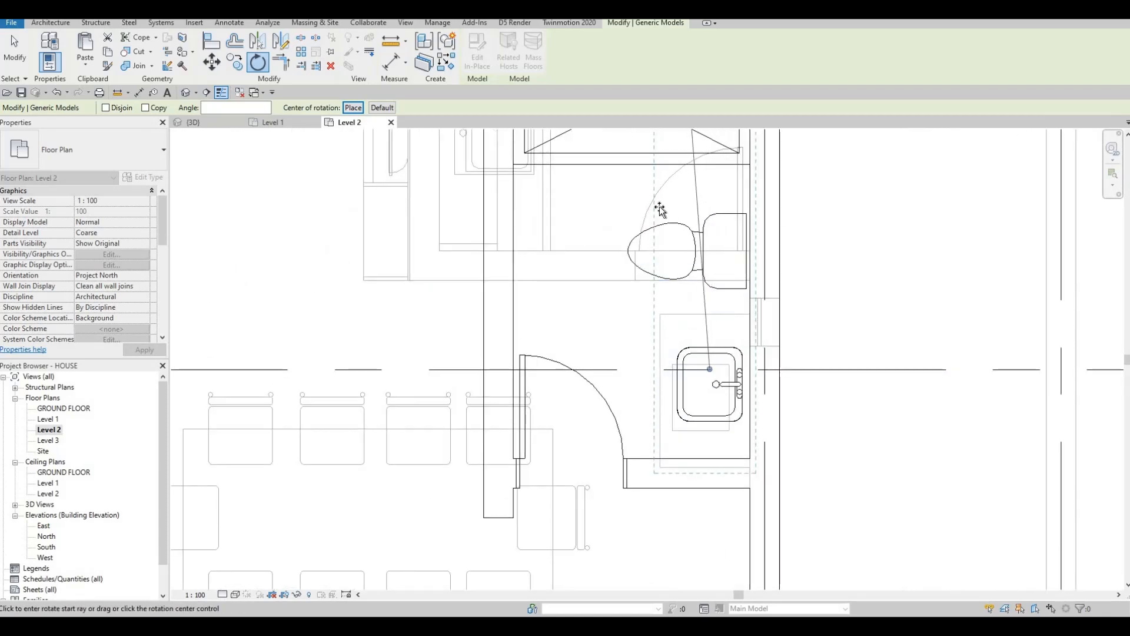
left_click(709, 207)
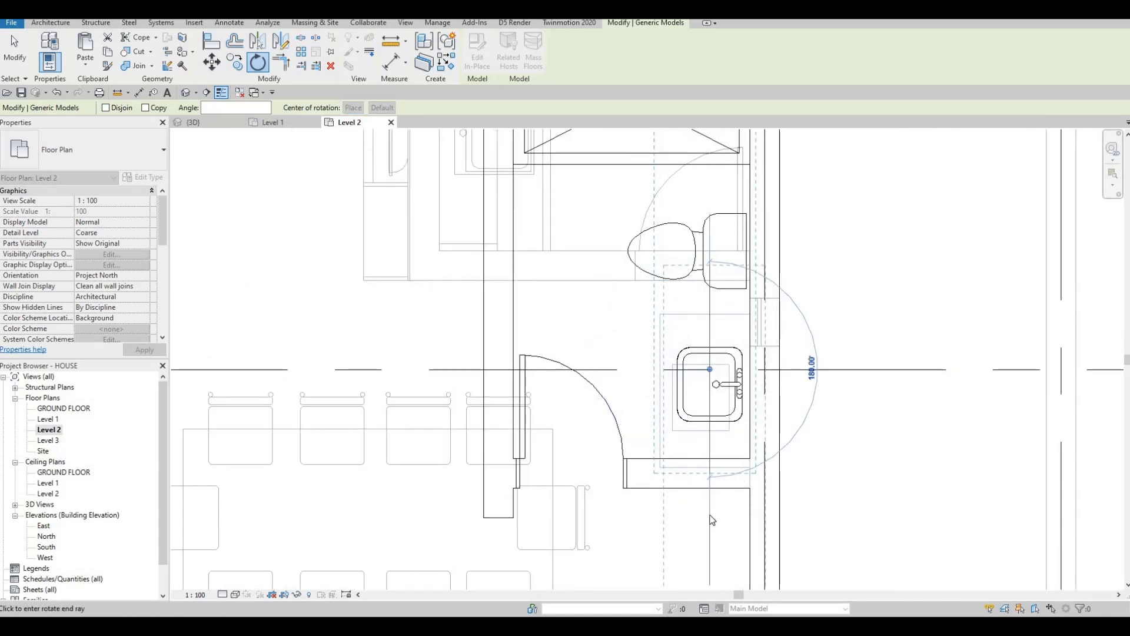
key("Escape")
Nudge the rotated countertop down and left until it fits the corner between the exterior wall and the interior wall below the sink.
key("Down")
key("Down")
key("Down")
key("Down")
key("Down")
key("Down")
key("Down")
key("Down")
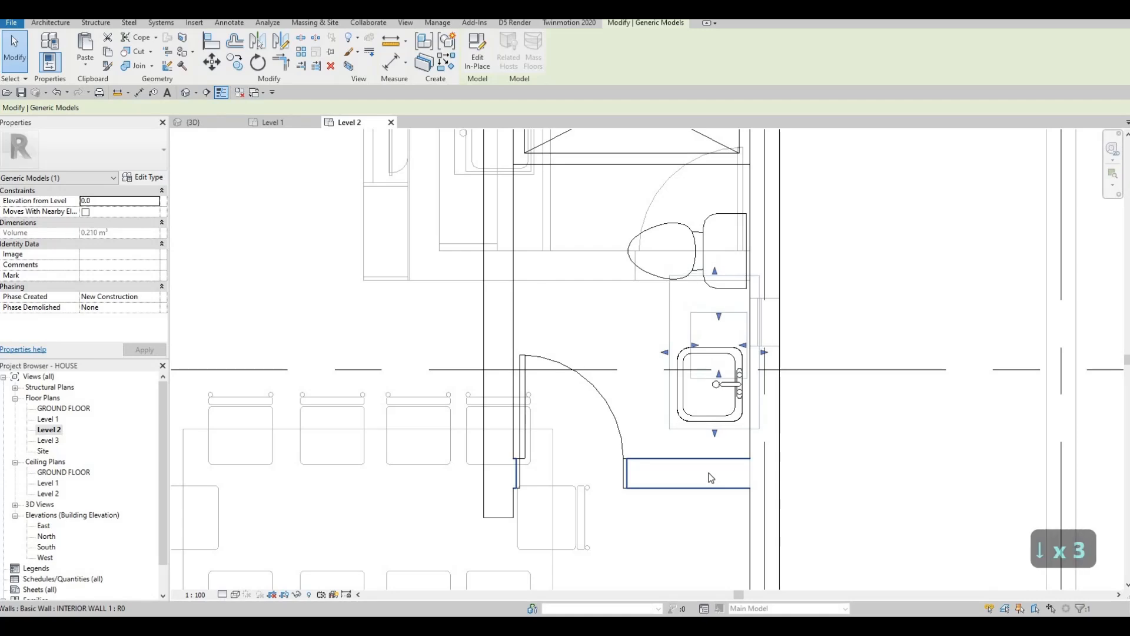
key("Left")
key("Left")
key("Left")
key("Left")
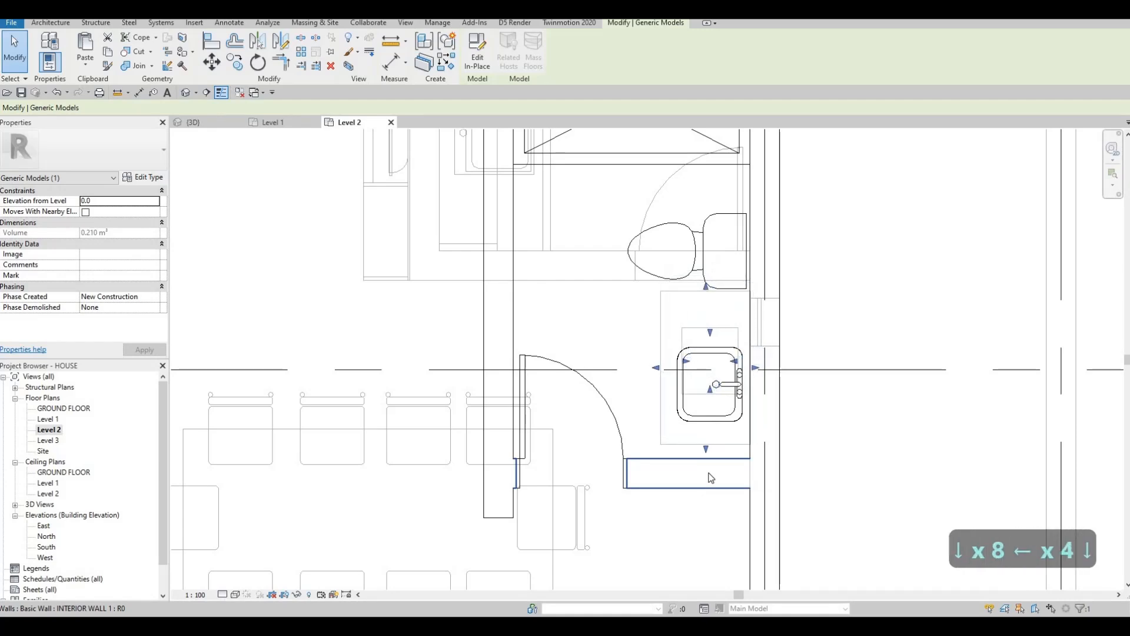
key("Down")
key("Down")
key("Down")
key("Down")
key("Left")
key("Down")
key("Down")
key("Down")
key("Right")
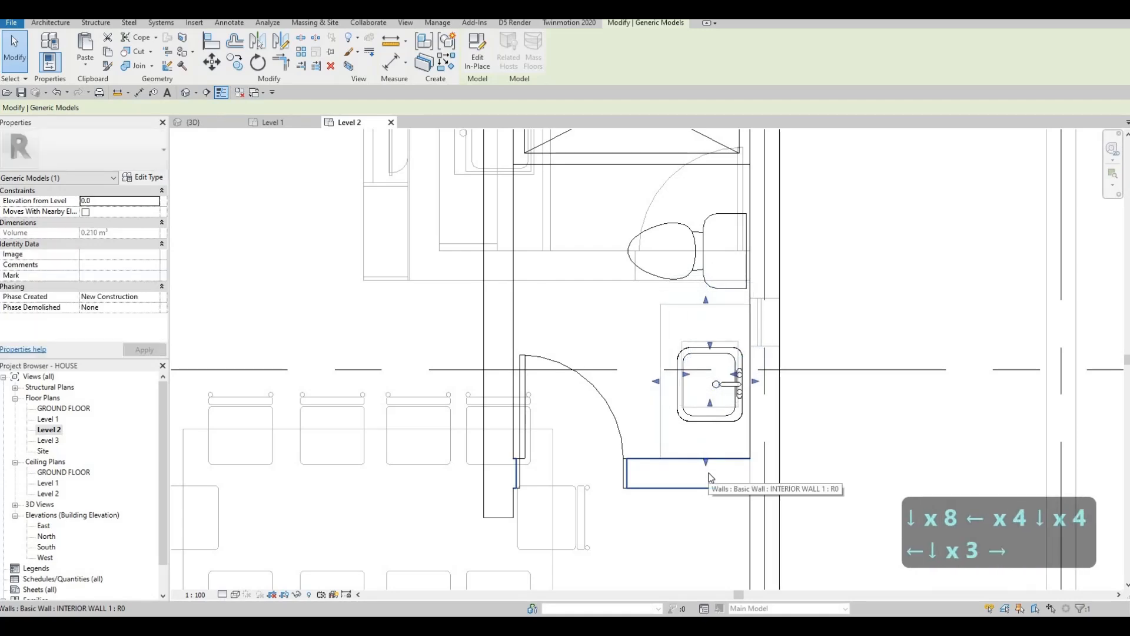
key("Escape")
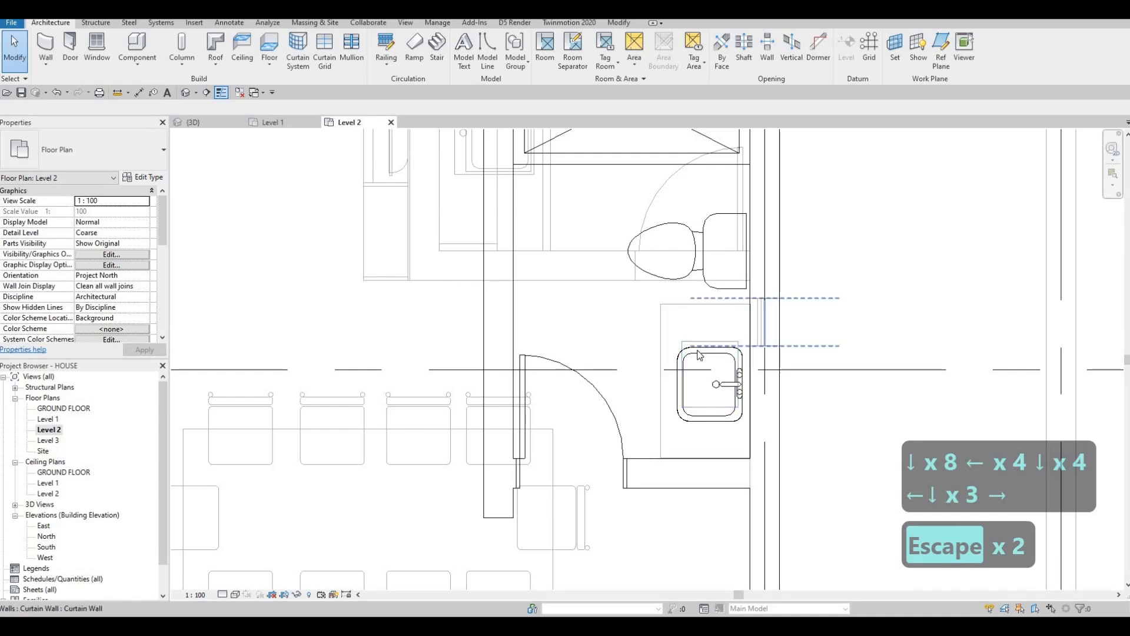
Nudge the dining-side bathroom's vanity sink up to line up with the countertop opening.
left_click(699, 355)
key("Up")
key("Up")
key("Up")
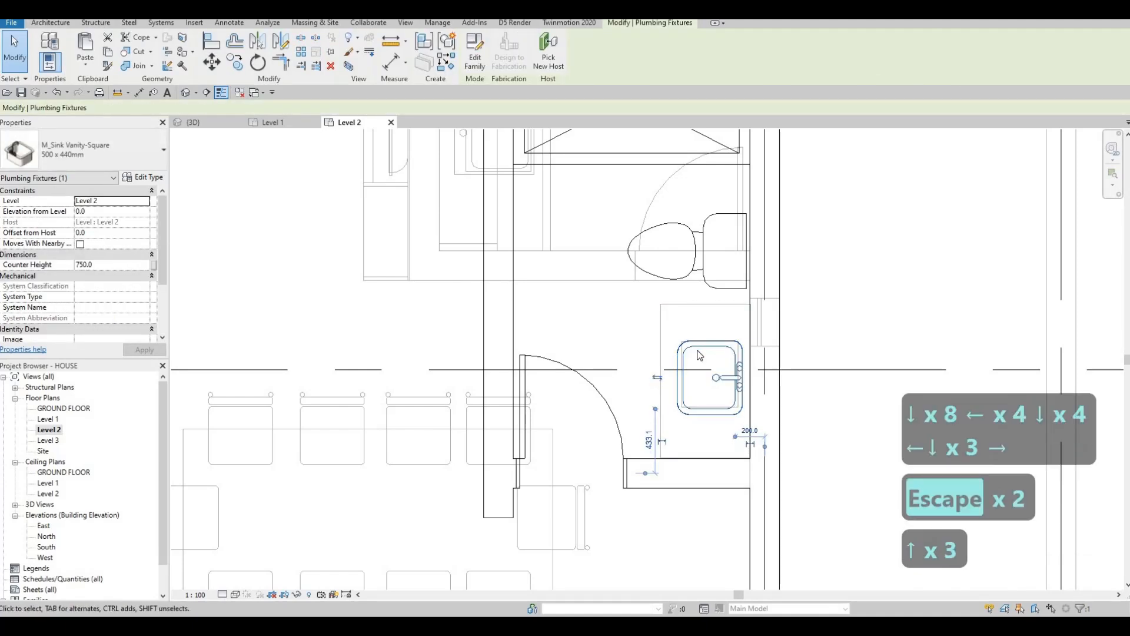
key("Up")
key("Up")
key("Escape")
key("Escape")
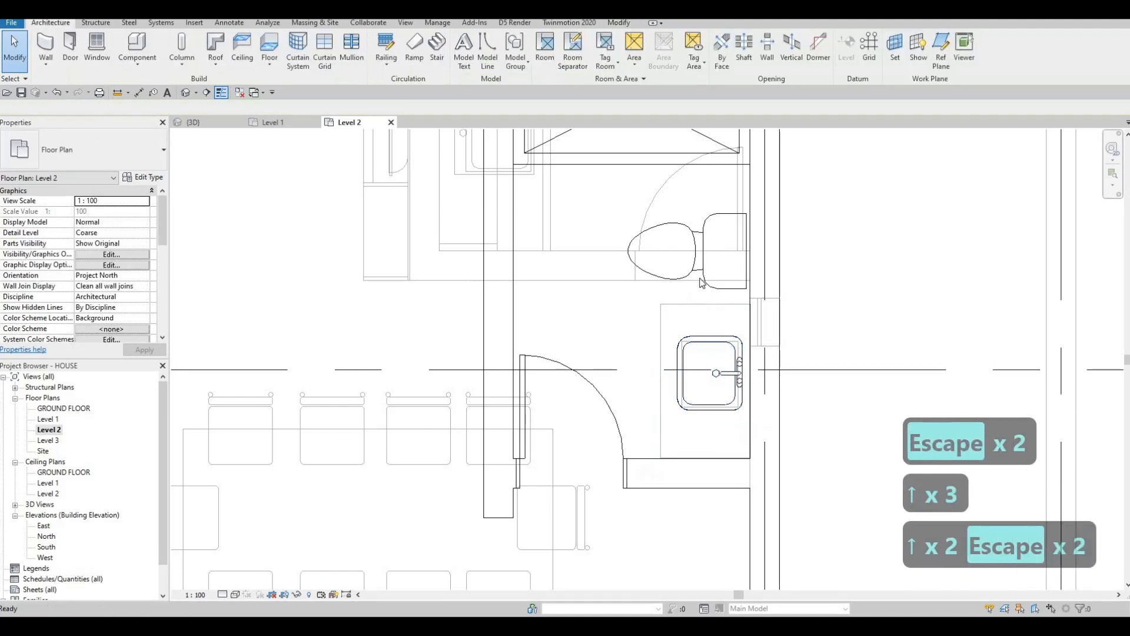
Nudge the dining-side bathroom's toilet up and right so its tank sits flush against the exterior wall.
scroll(702, 246, "down", 1)
left_click(702, 244)
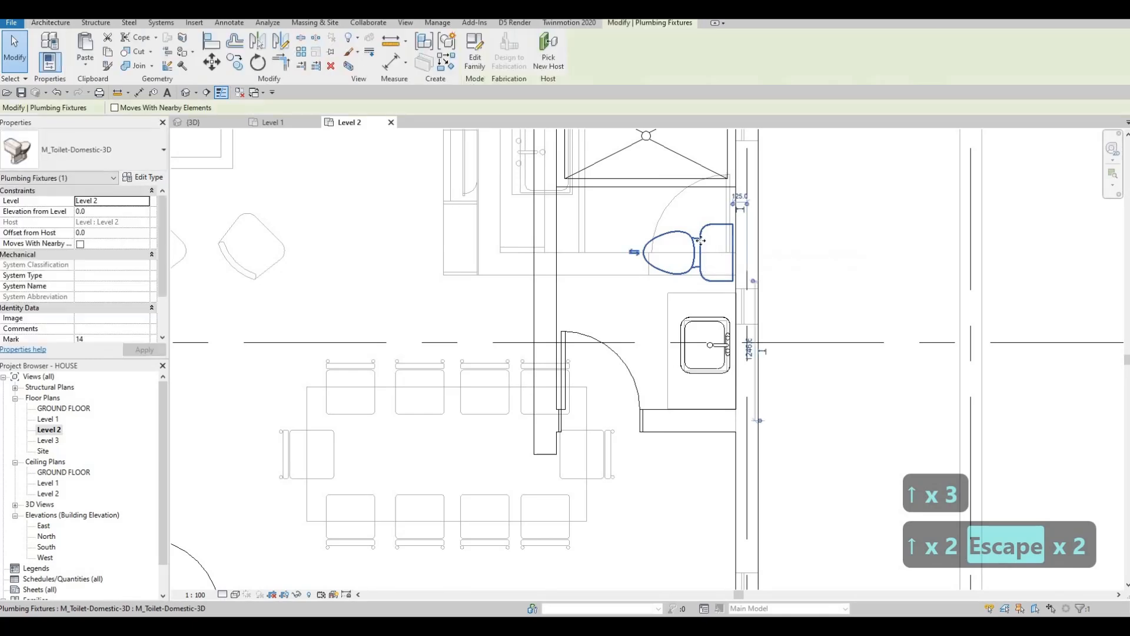
key("Up")
key("Right")
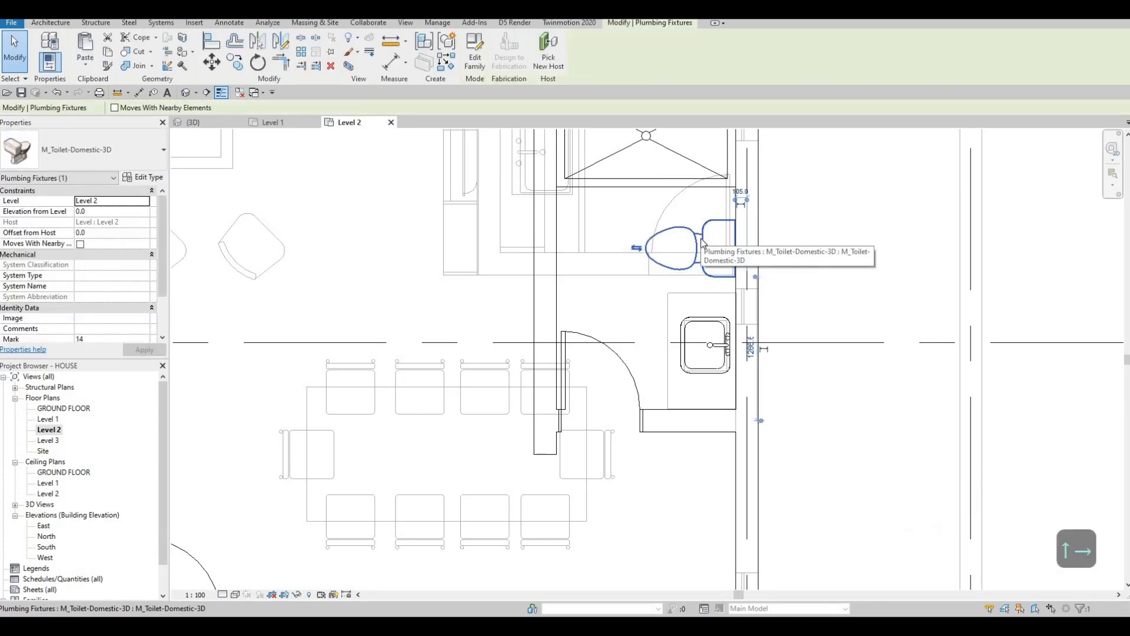
key("Escape")
key("Escape")
left_click(693, 300)
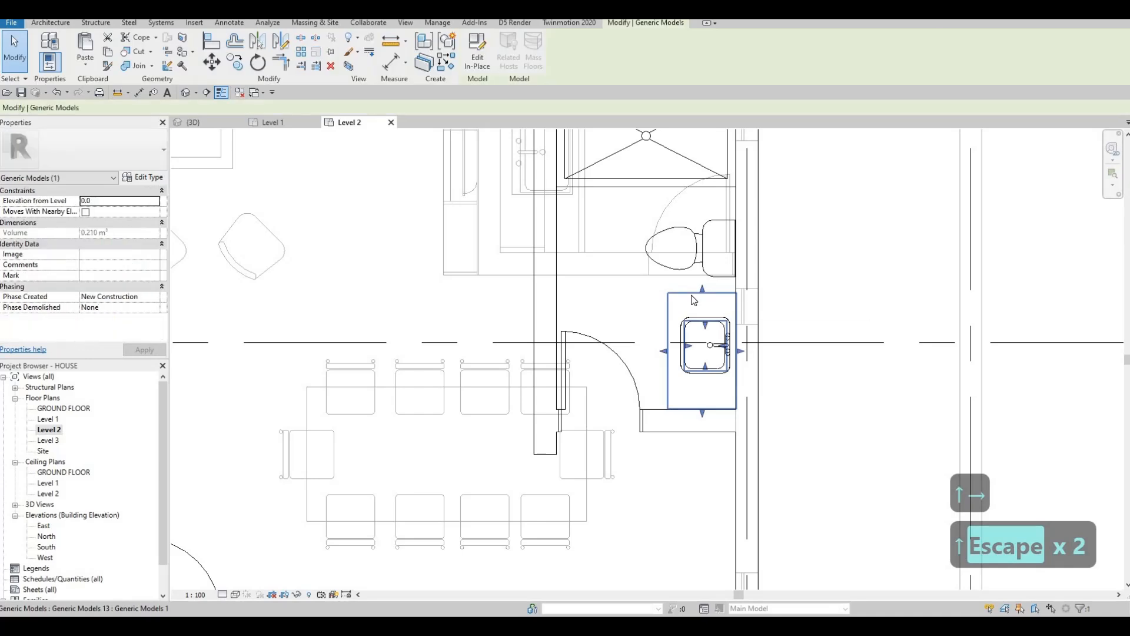
key("c")
key("l")
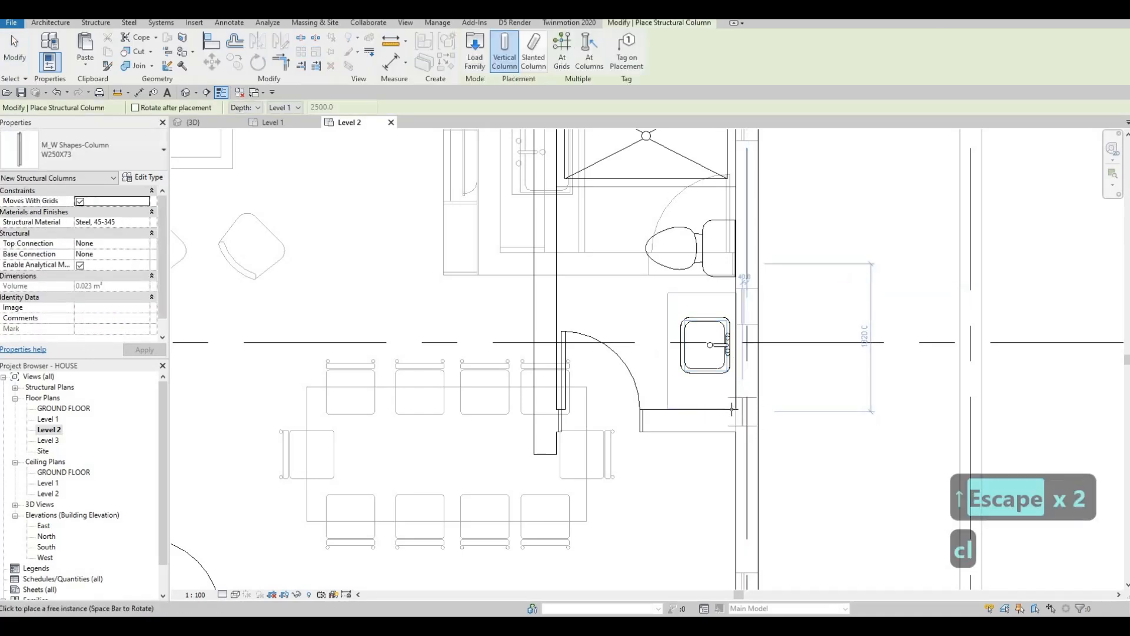
key("Escape")
key("Escape")
key("Escape")
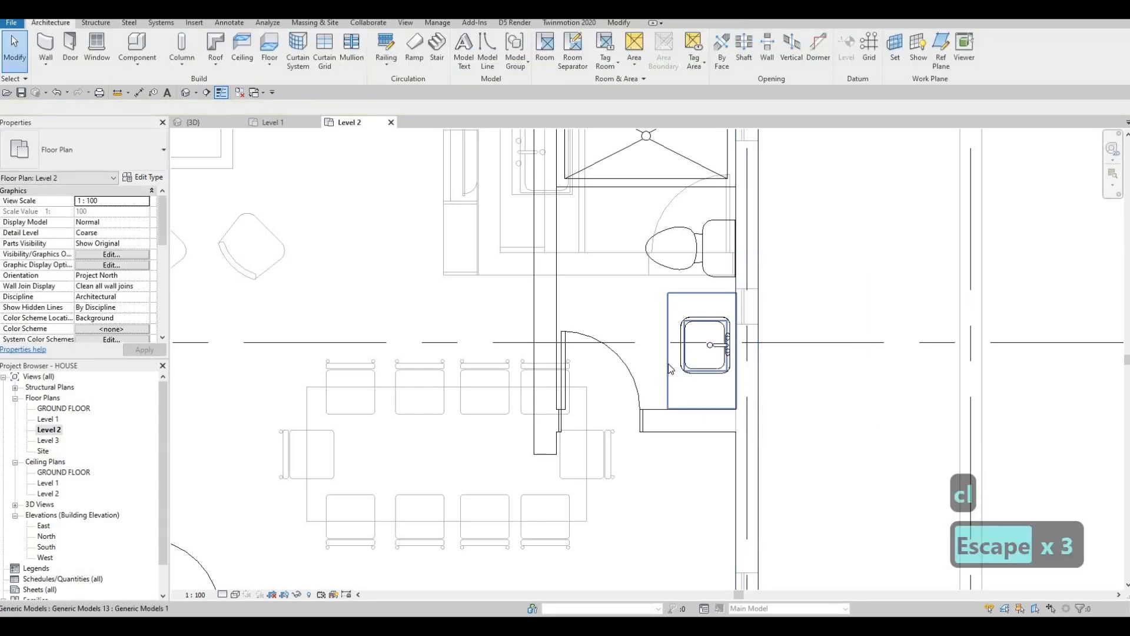
Copy the dining-side bathroom's sink countertop into the corner of the southern bathroom, against the exterior wall.
left_click(714, 406)
key("c")
key("o")
left_click(714, 423)
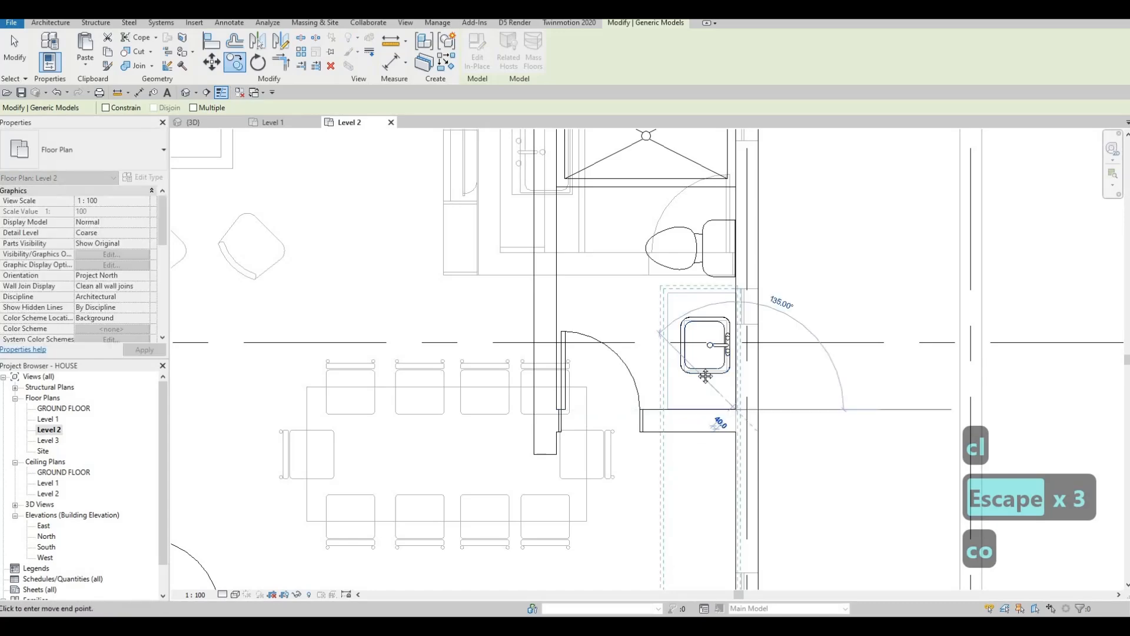
scroll(718, 421, "down", 3)
middle_click_drag(702, 342, 723, 18)
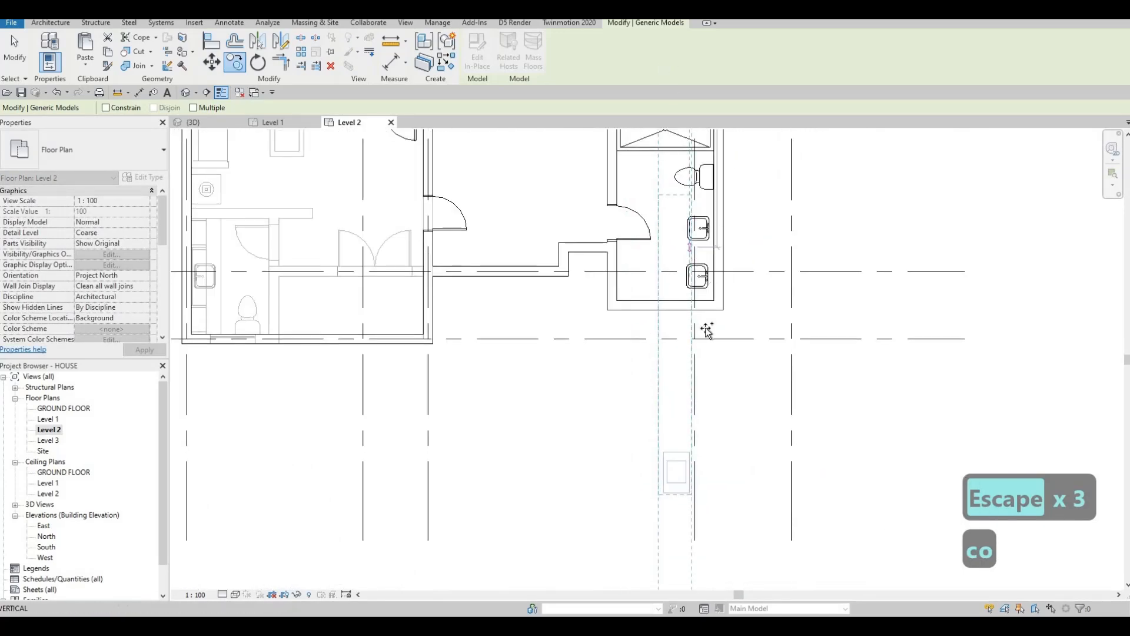
scroll(707, 324, "up", 2)
left_click(690, 263)
scroll(687, 261, "up", 2)
key("Escape")
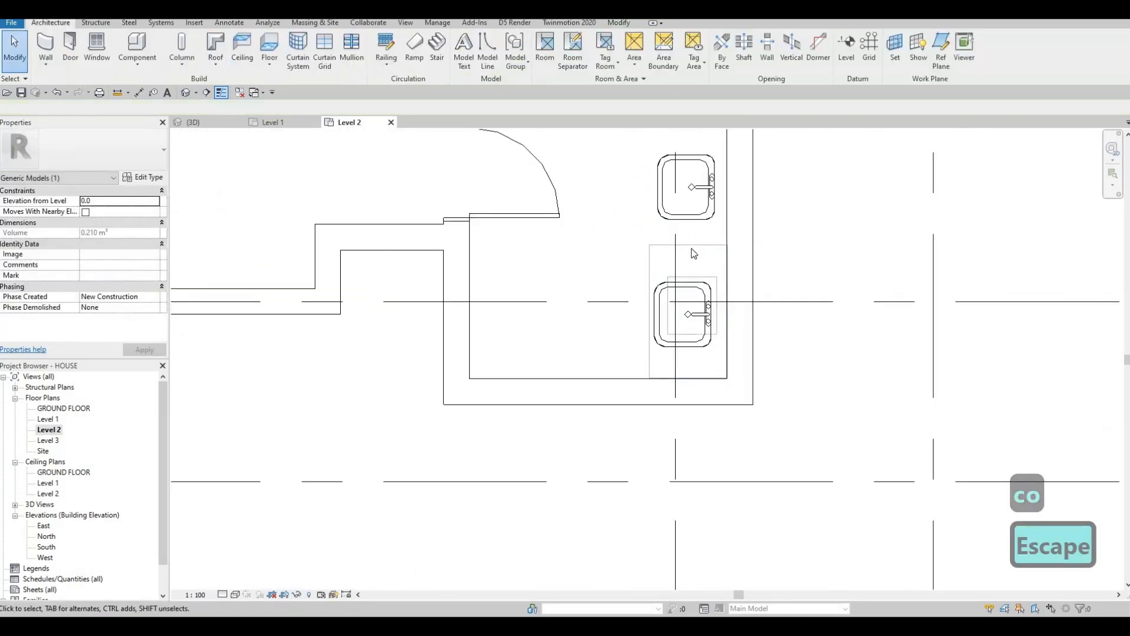
Stretch the copied countertop upward until it runs past both vanity sinks and stops just below the toilet.
left_click_drag(686, 159, 677, 120)
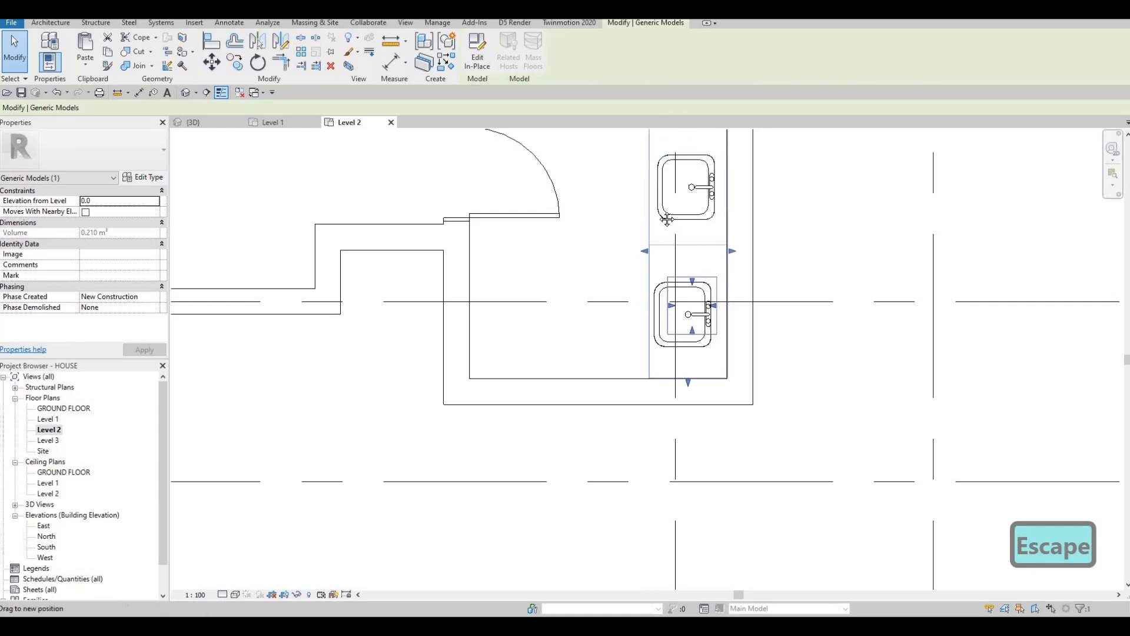
middle_click_drag(686, 253, 671, 305)
key("Escape")
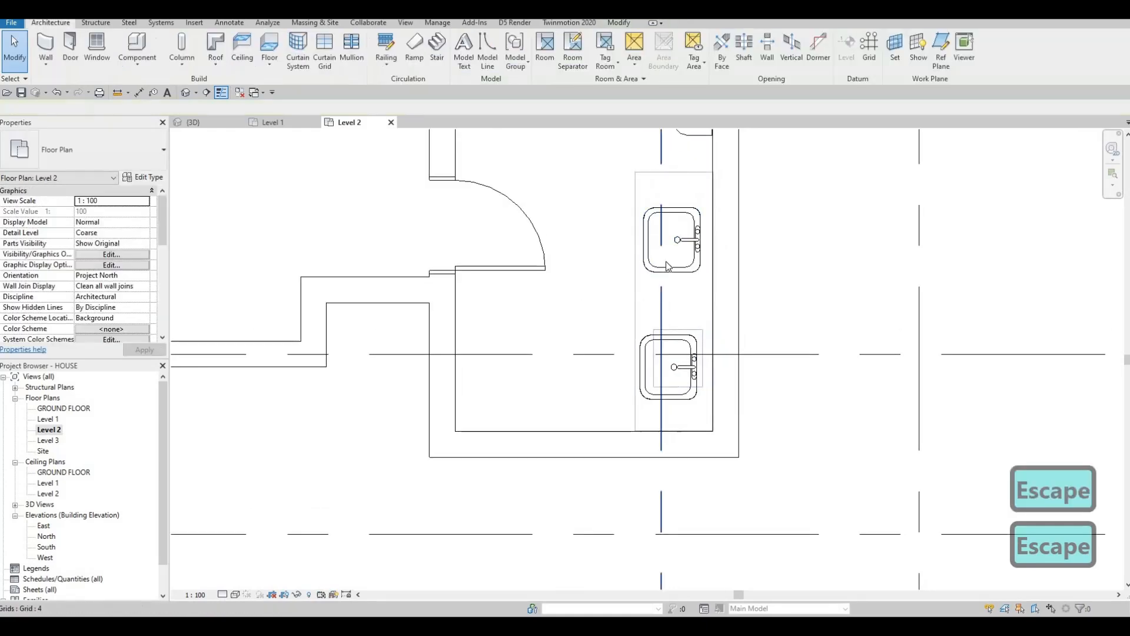
scroll(666, 225, "down", 1)
left_click(664, 225)
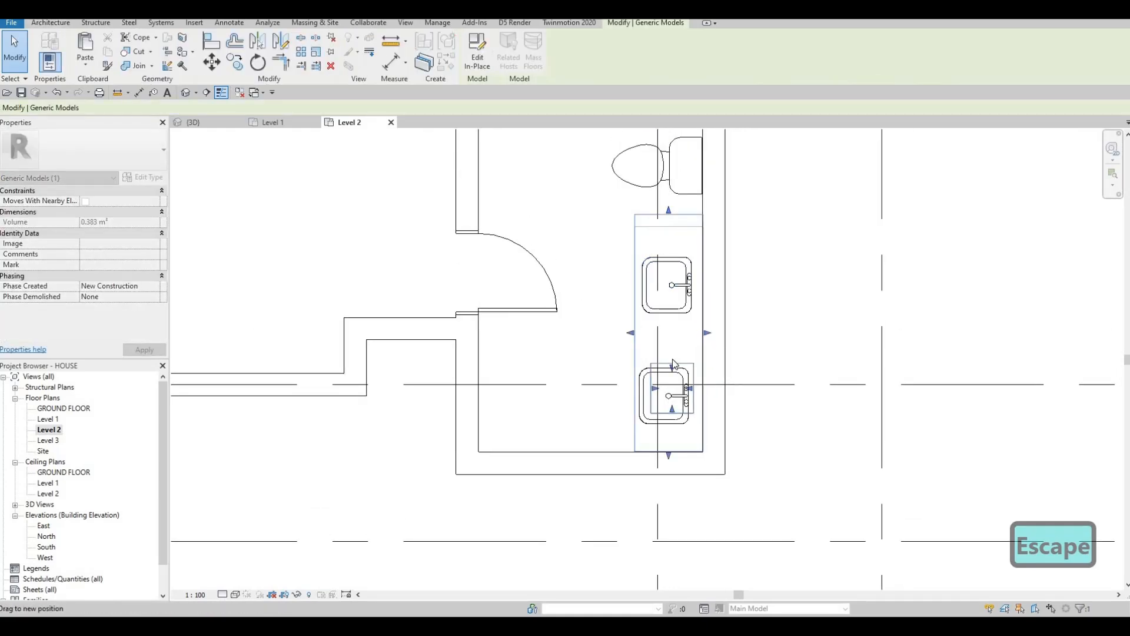
key("Escape")
Nudge both vanity sinks of the southern bathroom up three steps and right four steps to fit the countertop opening.
left_click(660, 375)
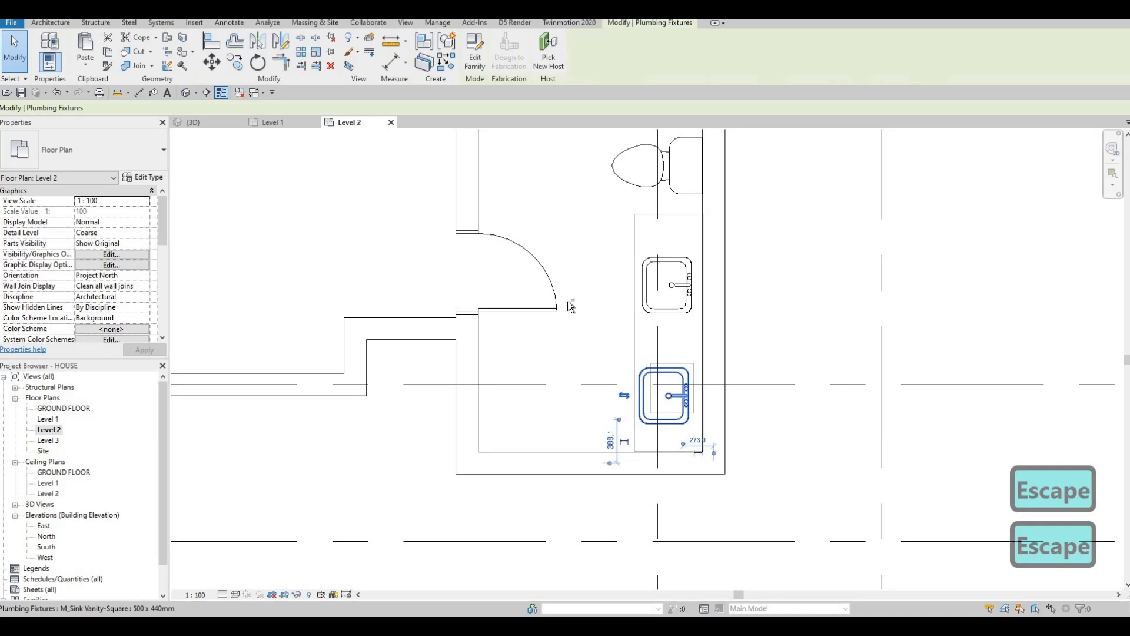
left_click(659, 312, "ctrl")
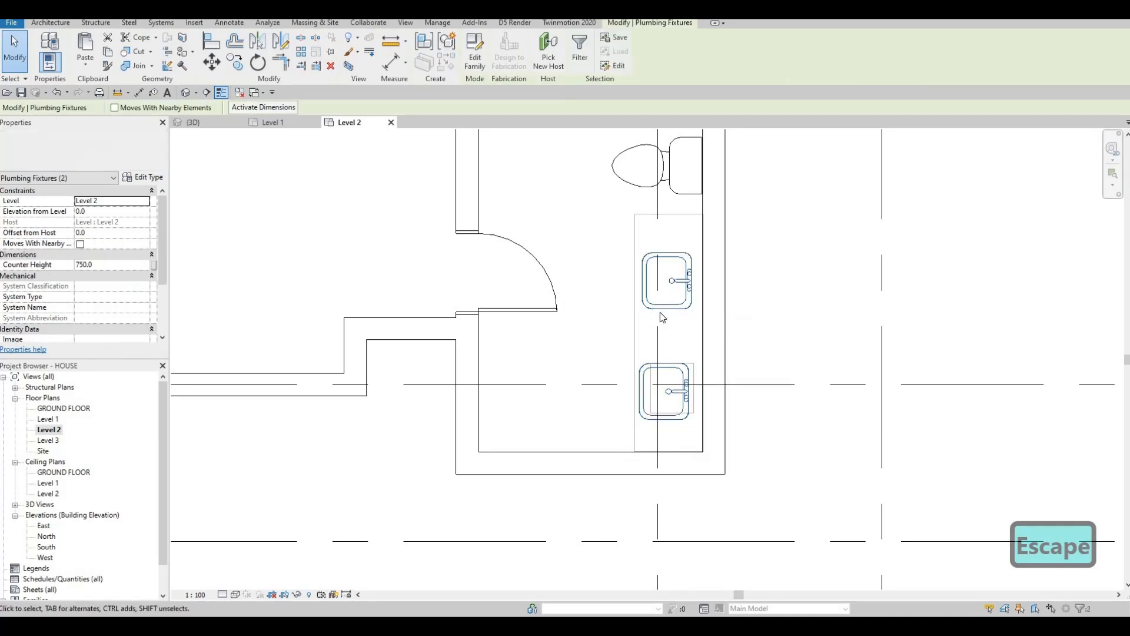
key("Up")
key("Up")
key("Up")
key("Right")
key("Right")
key("Right")
key("Right")
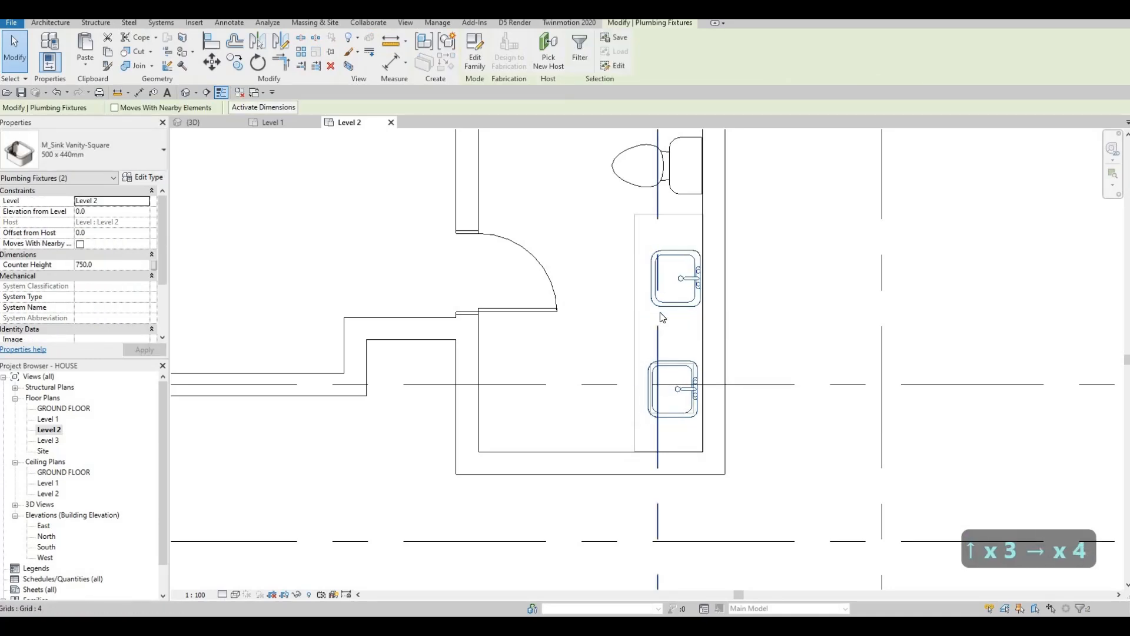
key("Escape")
key("Escape")
Align the faucet side of the southern bathroom's upper vanity sink with that of the lower sink.
scroll(657, 315, "up", 2)
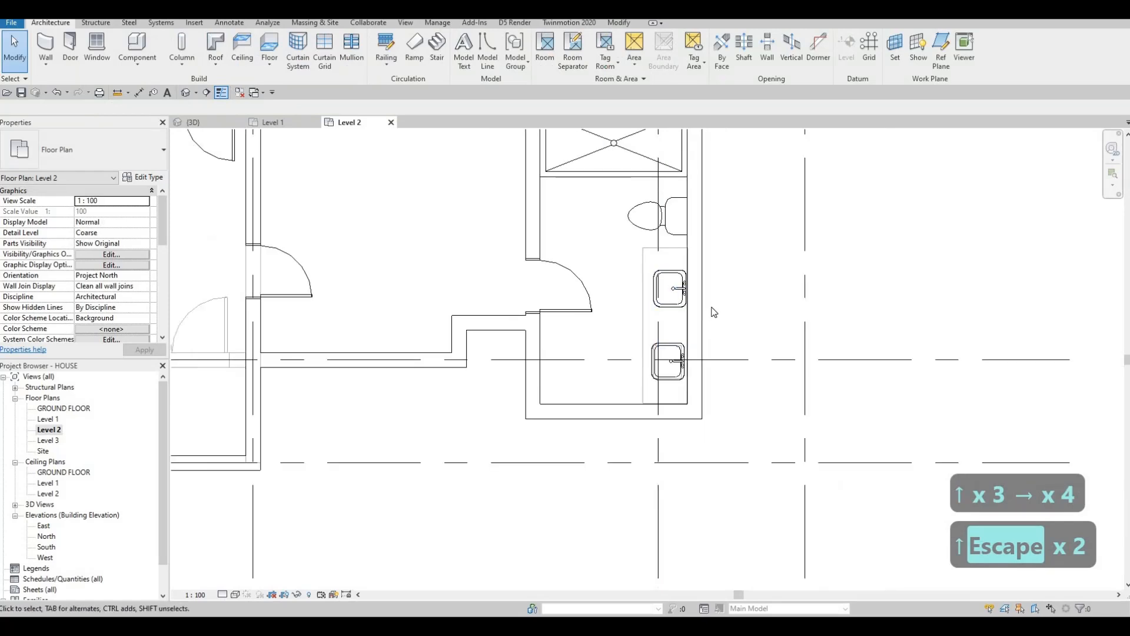
scroll(677, 312, "down", 3)
scroll(724, 311, "up", 3)
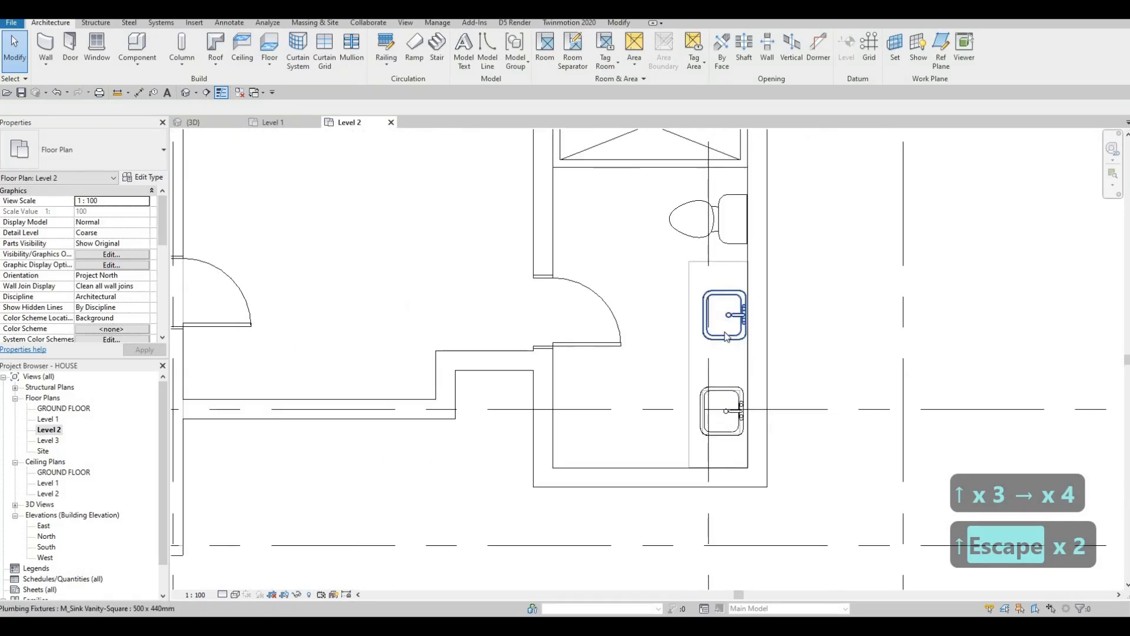
key("a")
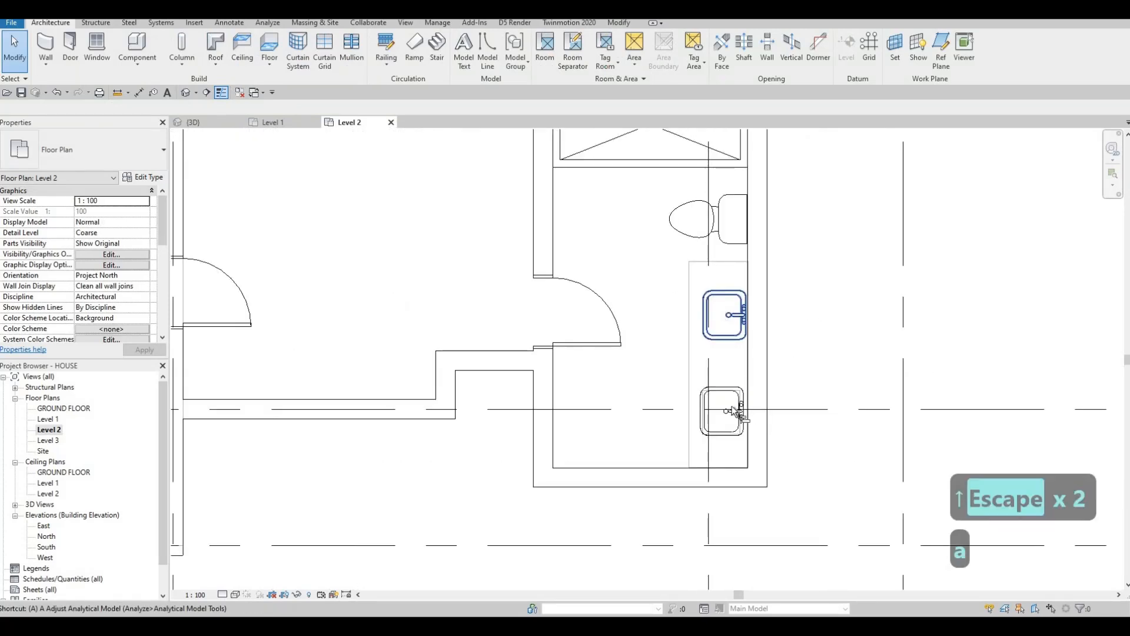
key("l")
left_click(739, 401)
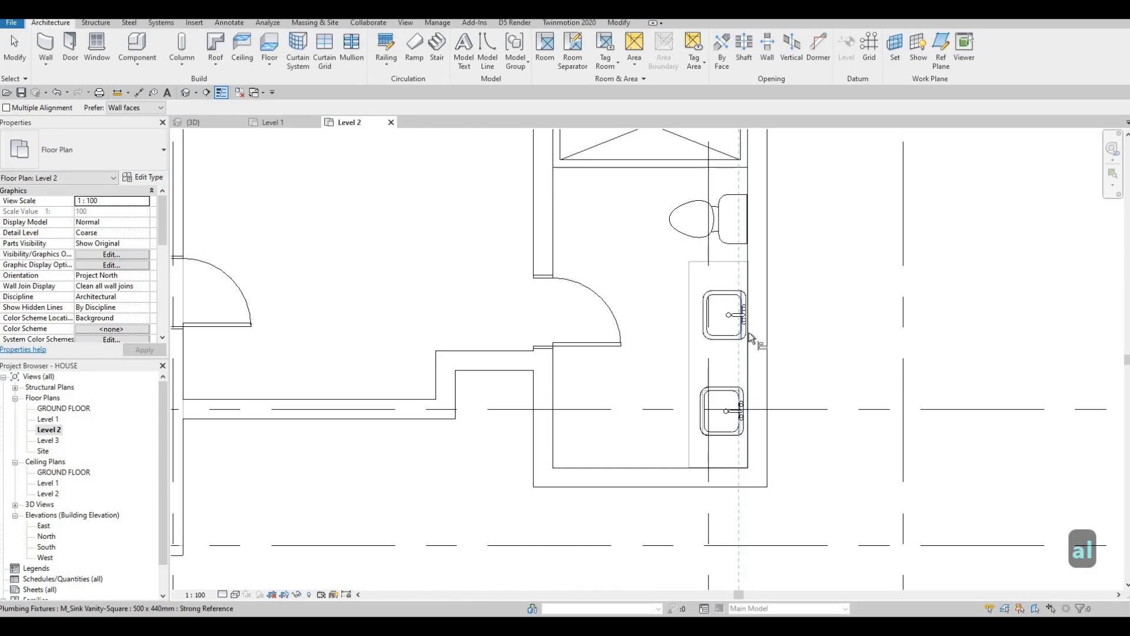
key("Escape")
key("Escape")
key("Escape")
scroll(701, 327, "down", 5)
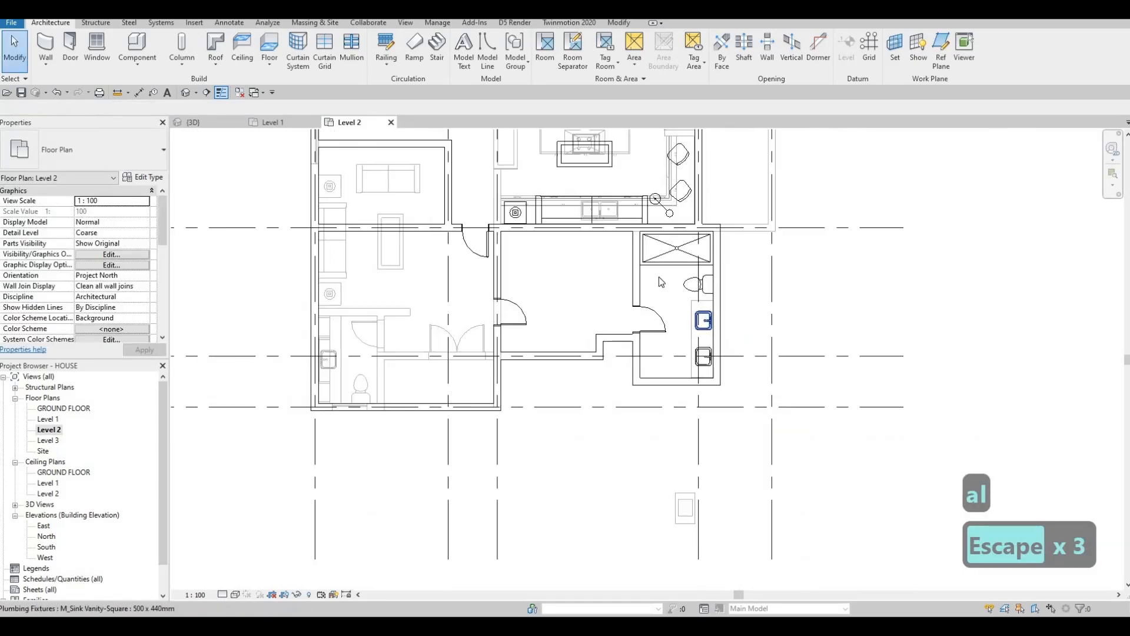
Examine the southern bathroom's toilet and the layout of the whole Level 2 plan.
middle_click_drag(688, 333, 711, 339)
key("Escape")
left_click(721, 292)
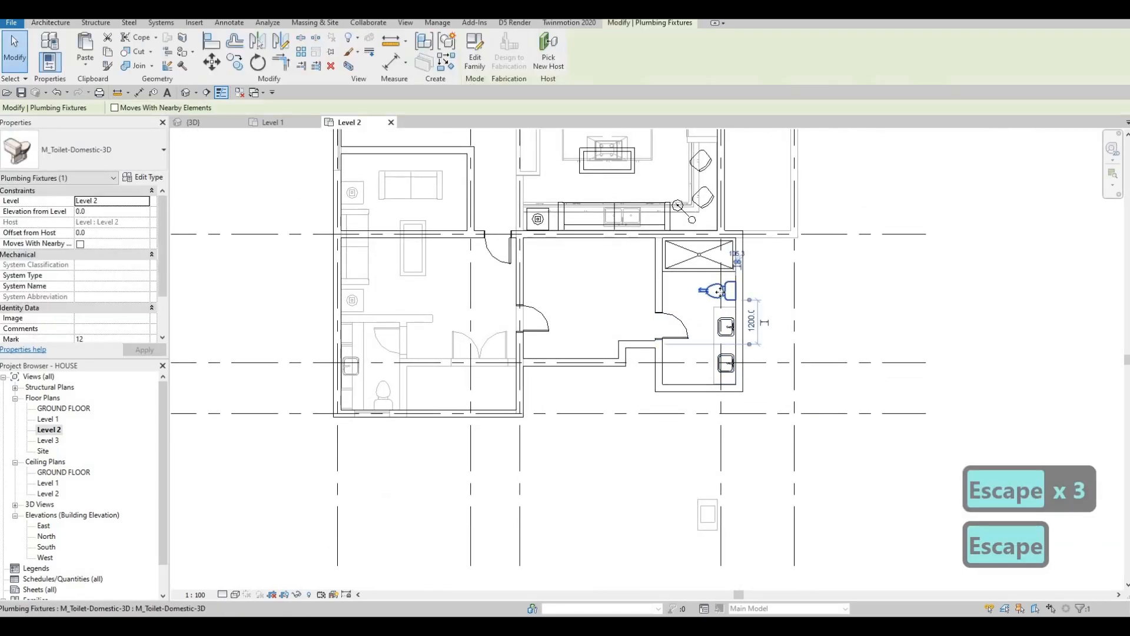
middle_click_drag(587, 316, 605, 352)
key("shift+Escape")
scroll(605, 352, "down", 2)
middle_click_drag(577, 267, 573, 341)
scroll(594, 290, "up", 1)
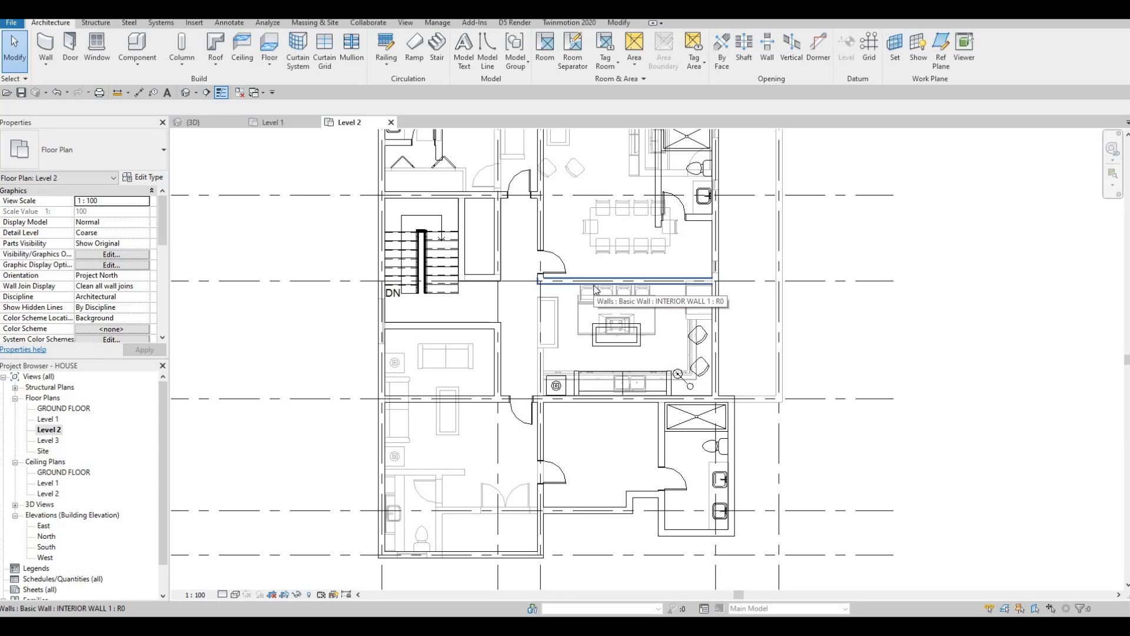
scroll(615, 280, "down", 4)
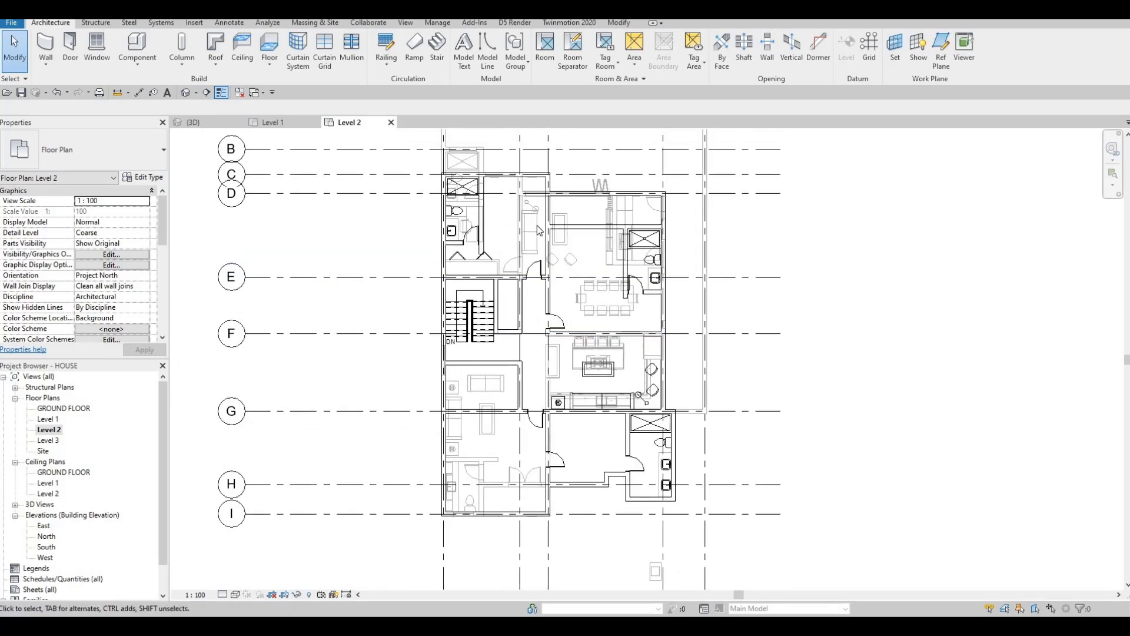
scroll(589, 294, "up", 3)
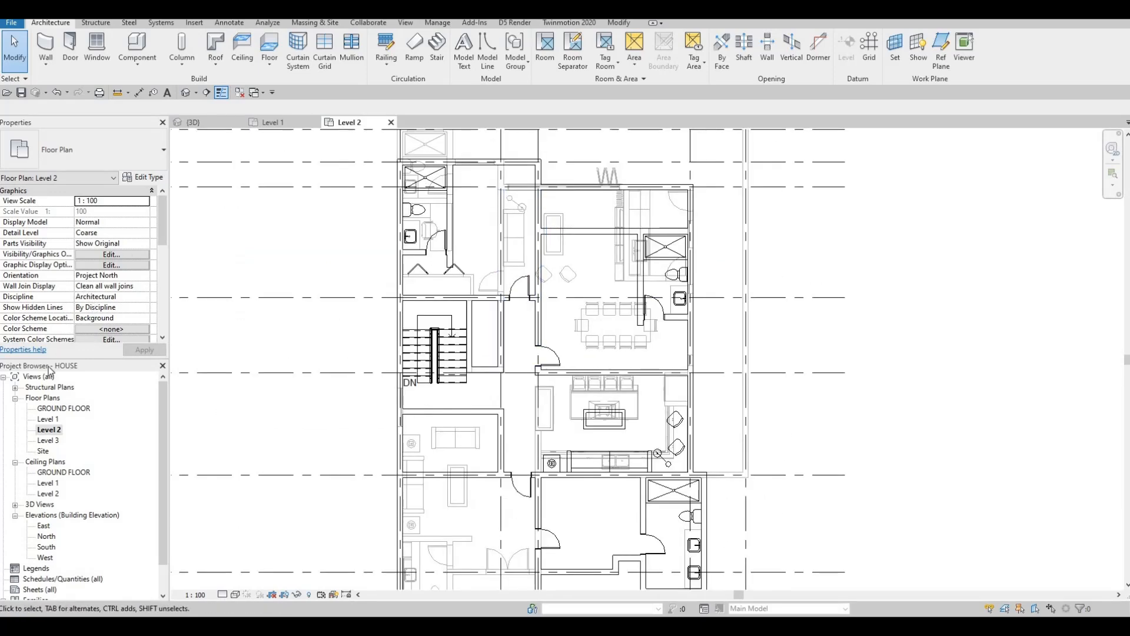
Set the Level 2 plan's underlay base level to None.
scroll(102, 296, "down", 3)
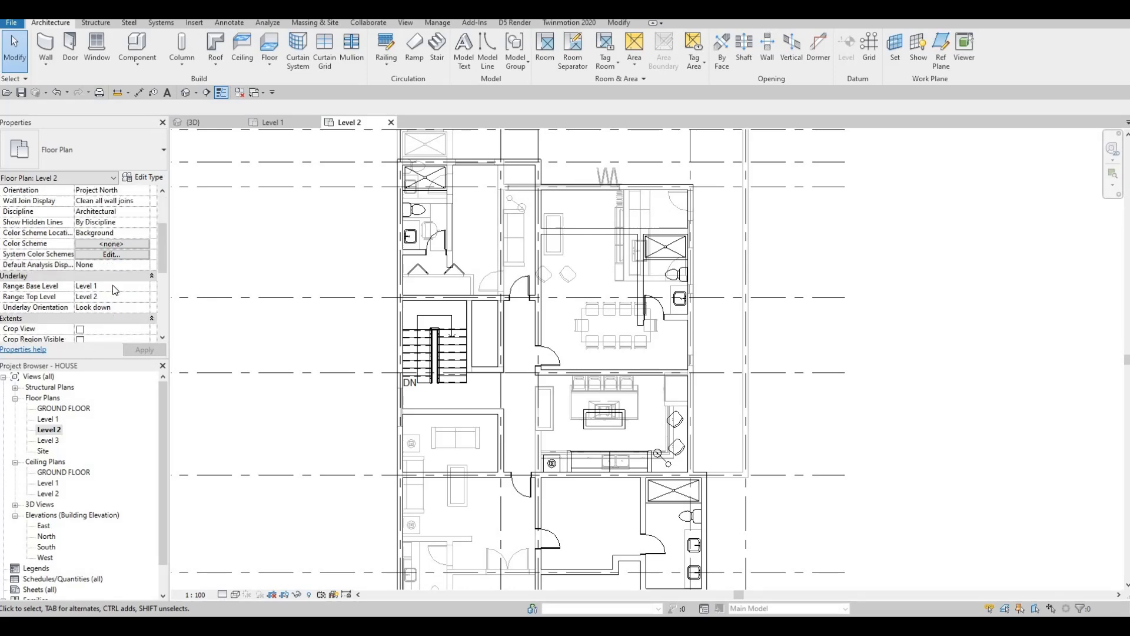
left_click(141, 287)
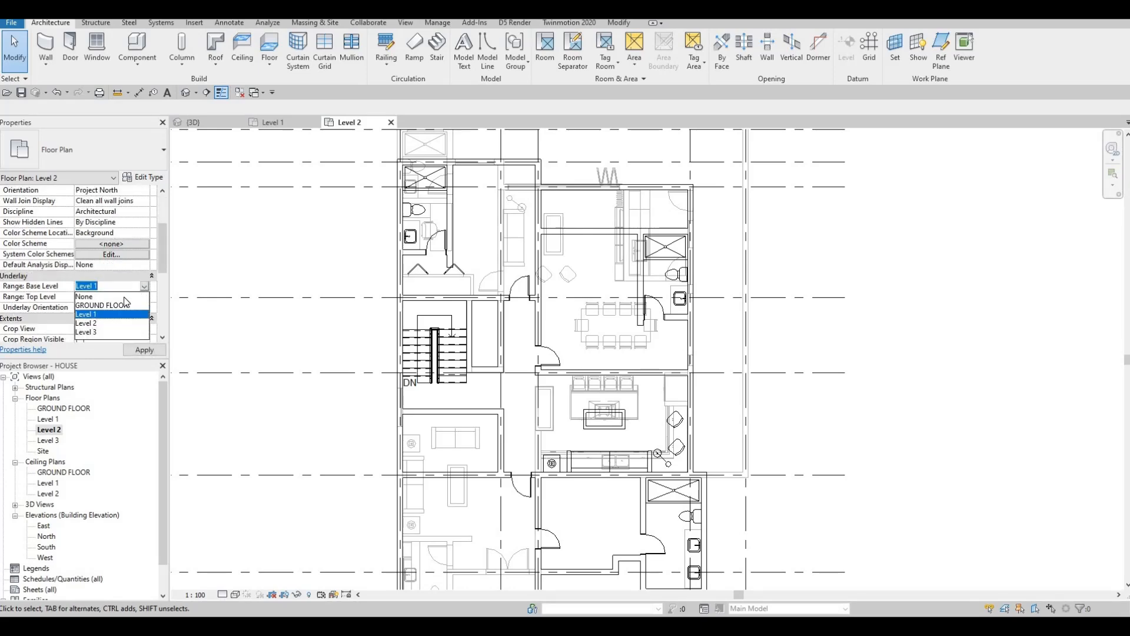
left_click(124, 298)
scroll(563, 237, "down", 3)
key("Escape")
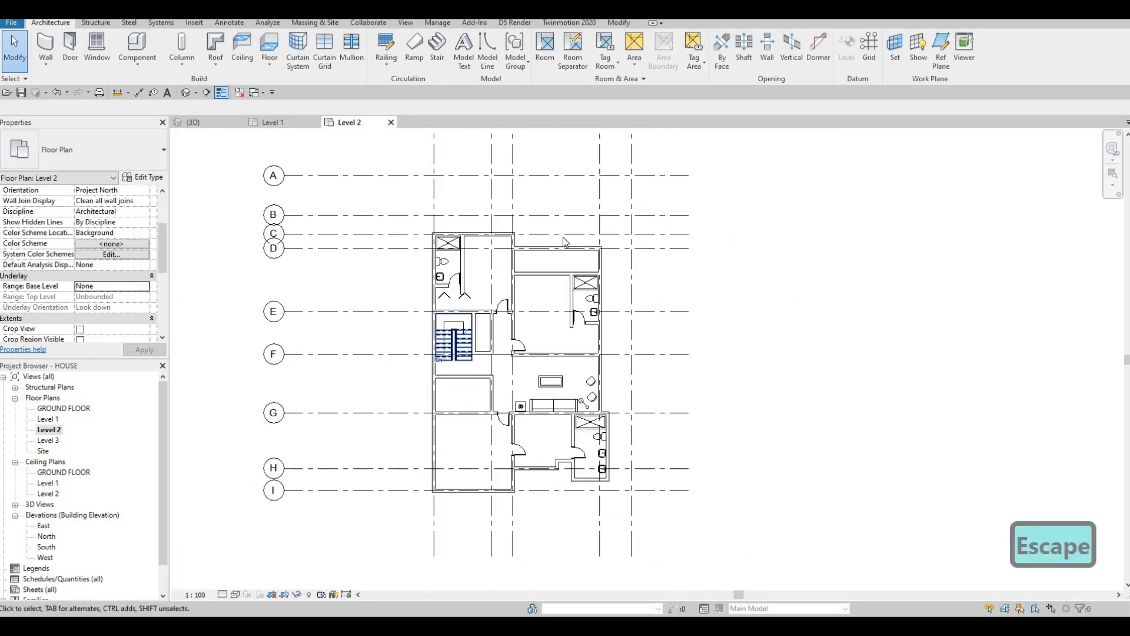
Inspect the area south of the stair and select the two interior walls that enclose the small room there.
scroll(562, 237, "up", 5)
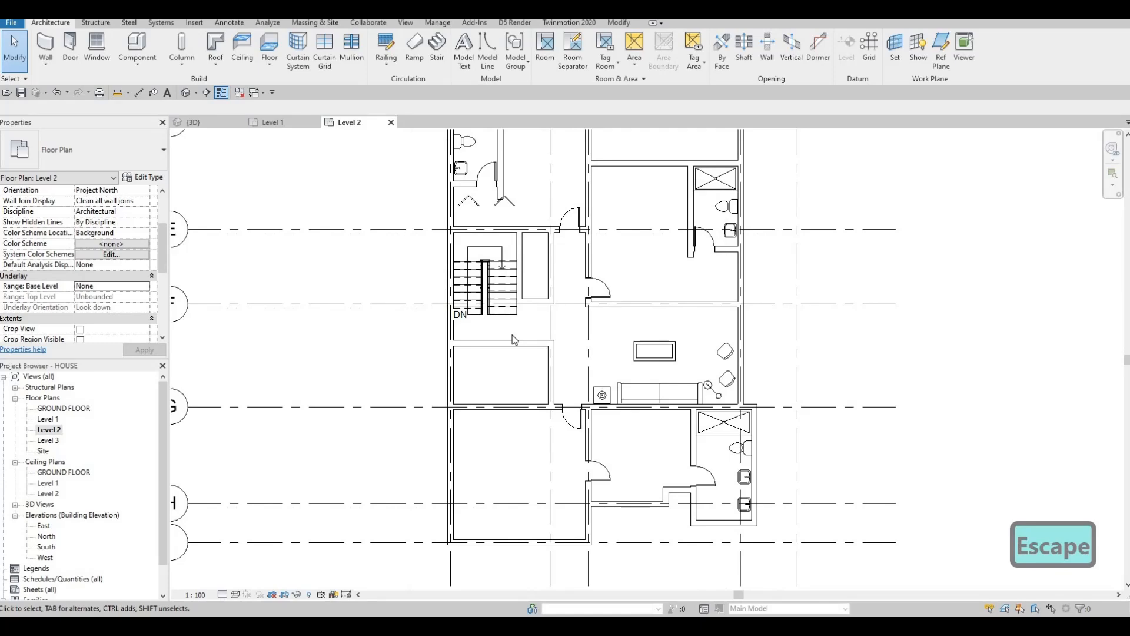
key("Escape")
scroll(521, 358, "down", 1)
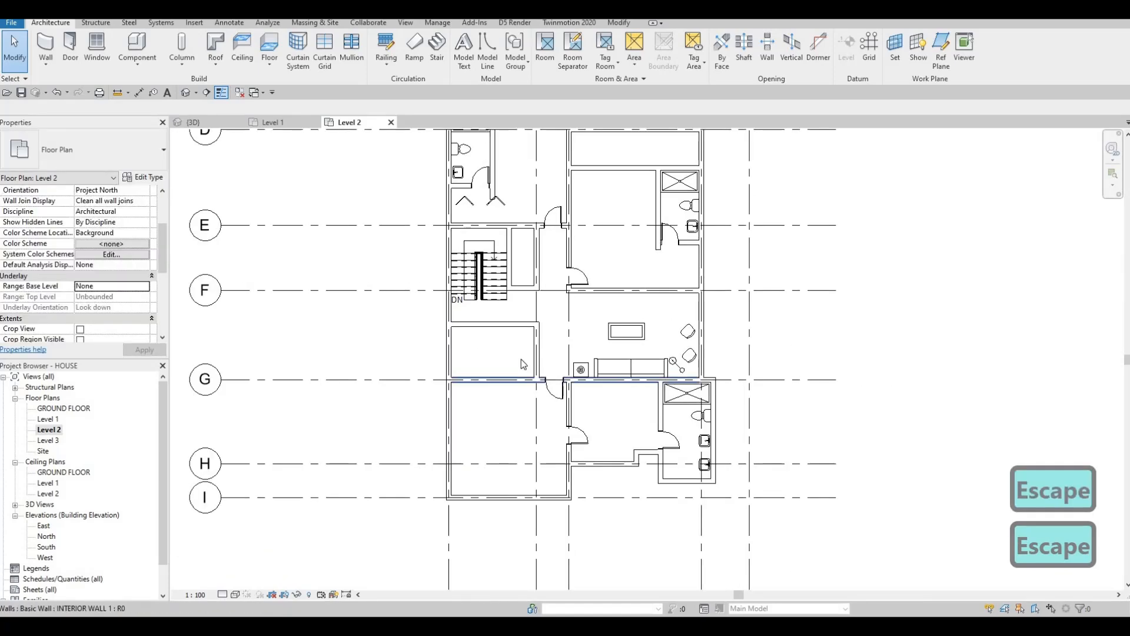
scroll(518, 312, "up", 1)
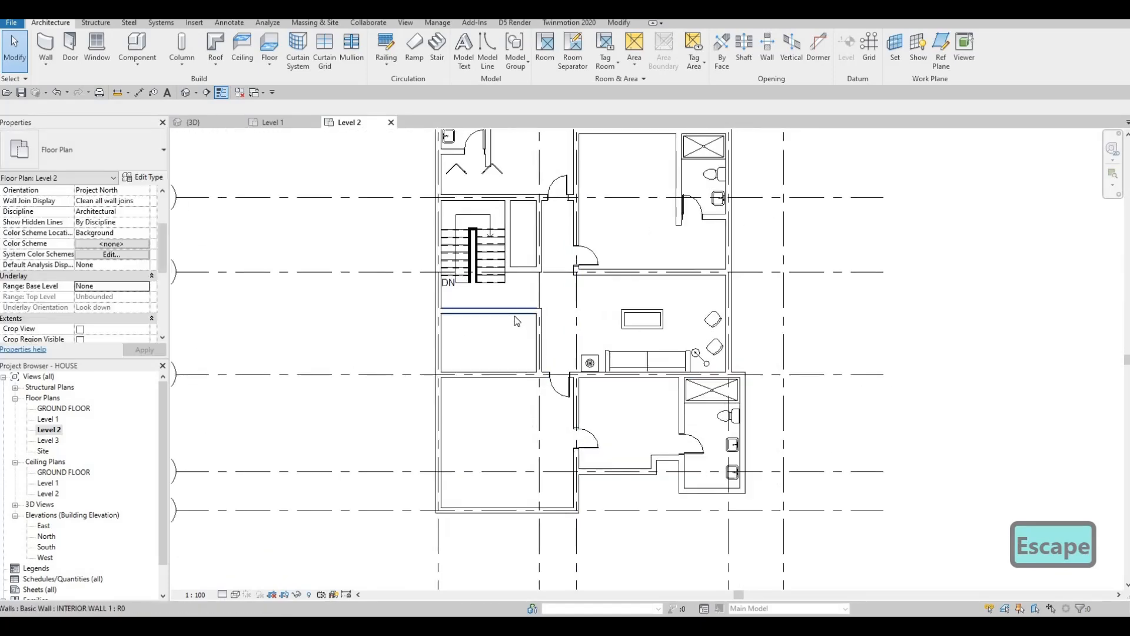
scroll(500, 321, "up", 1)
key("Escape")
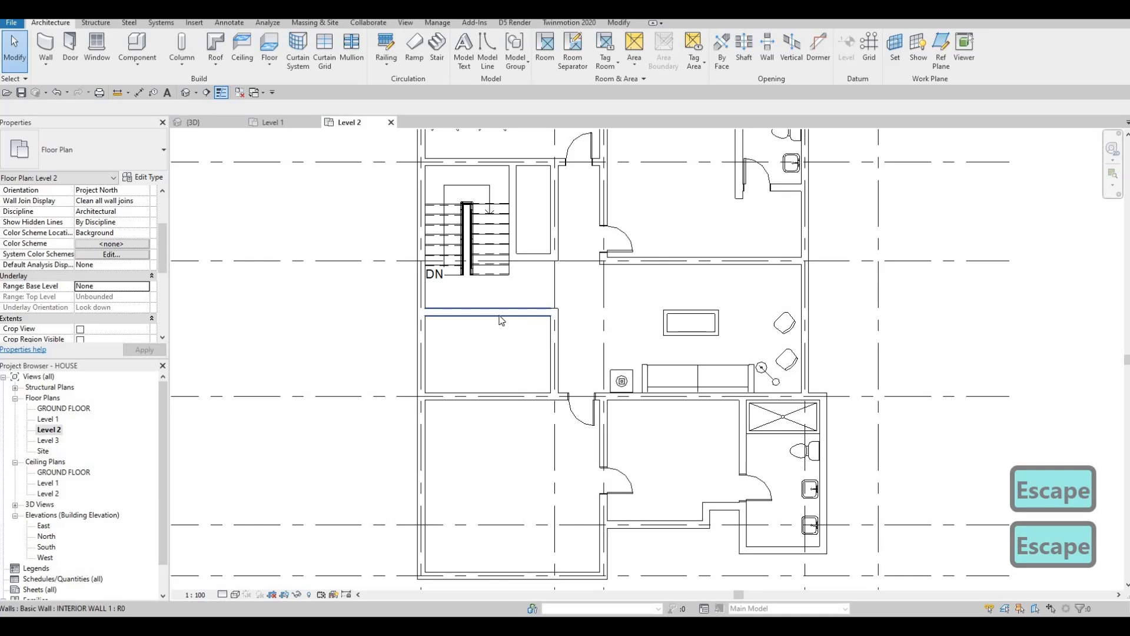
left_click(501, 320)
key("Escape")
left_click(535, 316)
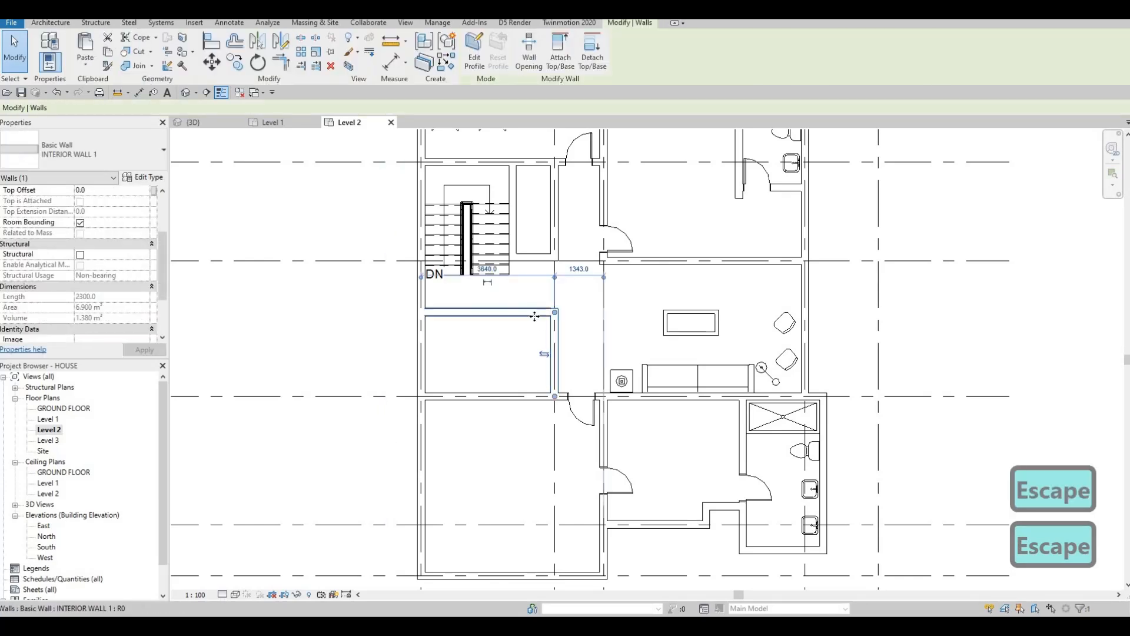
left_click(534, 317, "ctrl")
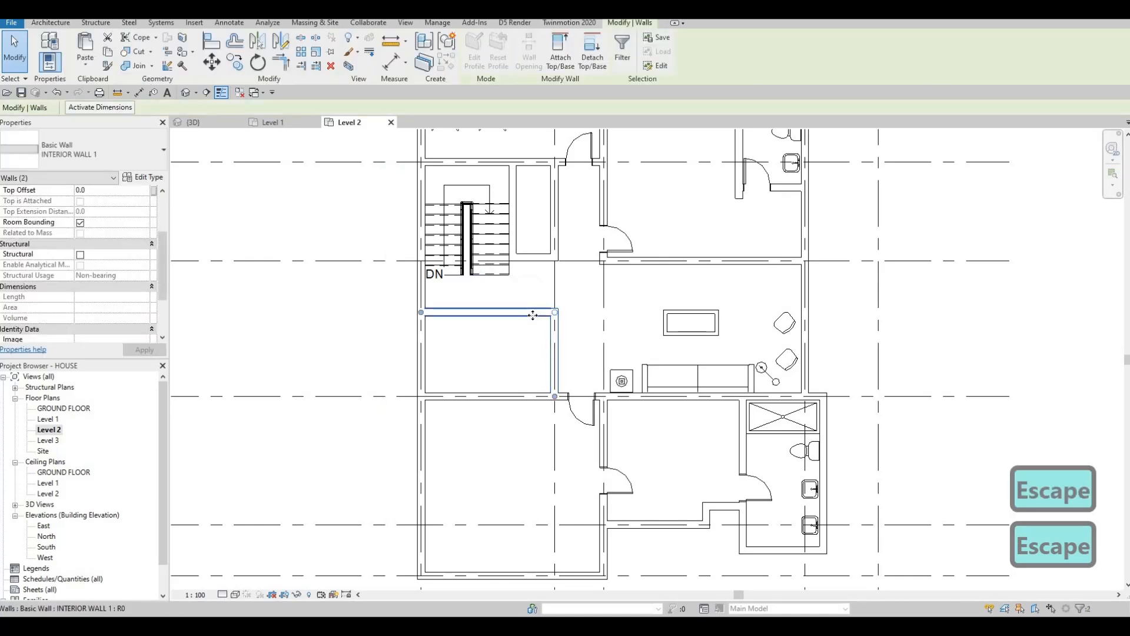
Sketch a 900mm Pipe railing along the centrelines of the two interior walls south of the stair, about 3540 by 2200 mm, and finish it.
left_click(50, 23)
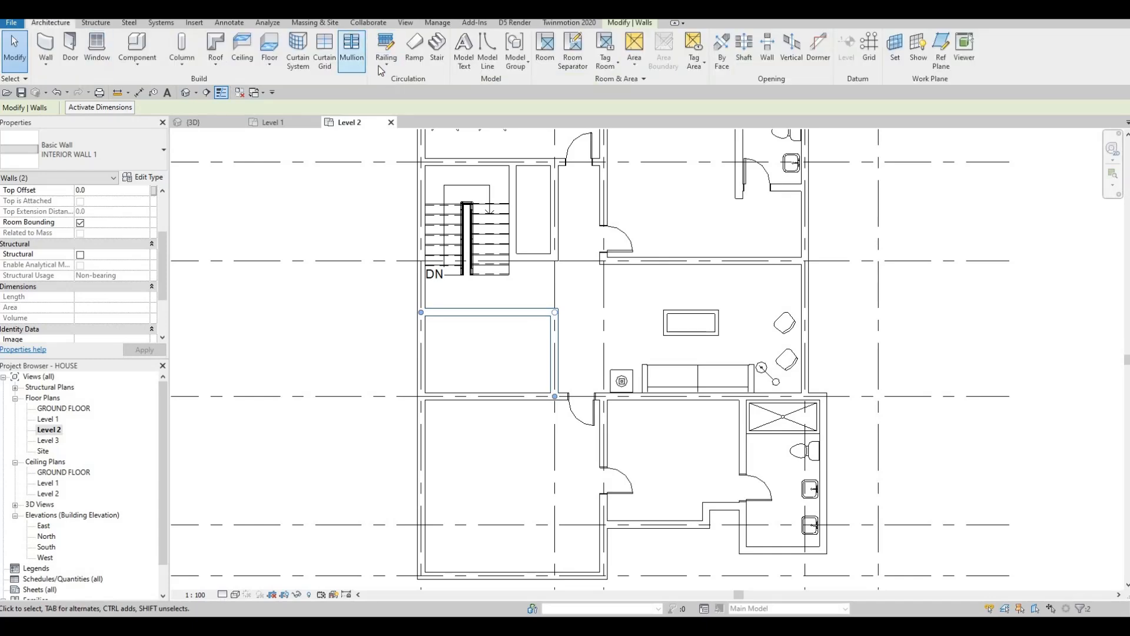
left_click(386, 64)
left_click(421, 98)
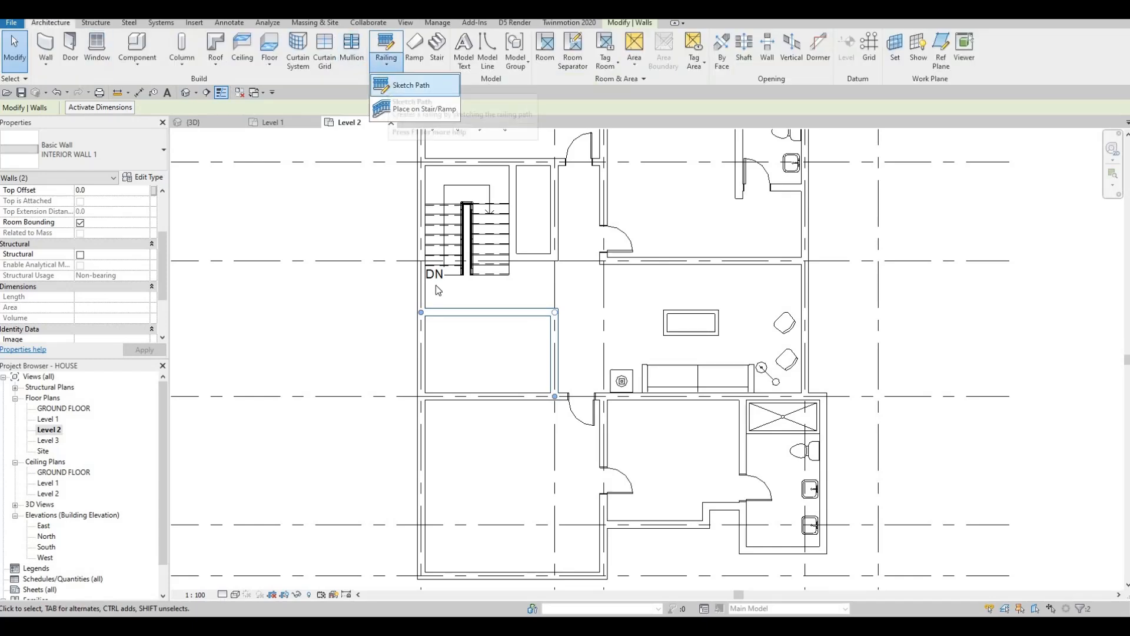
scroll(435, 311, "up", 2)
left_click(452, 316)
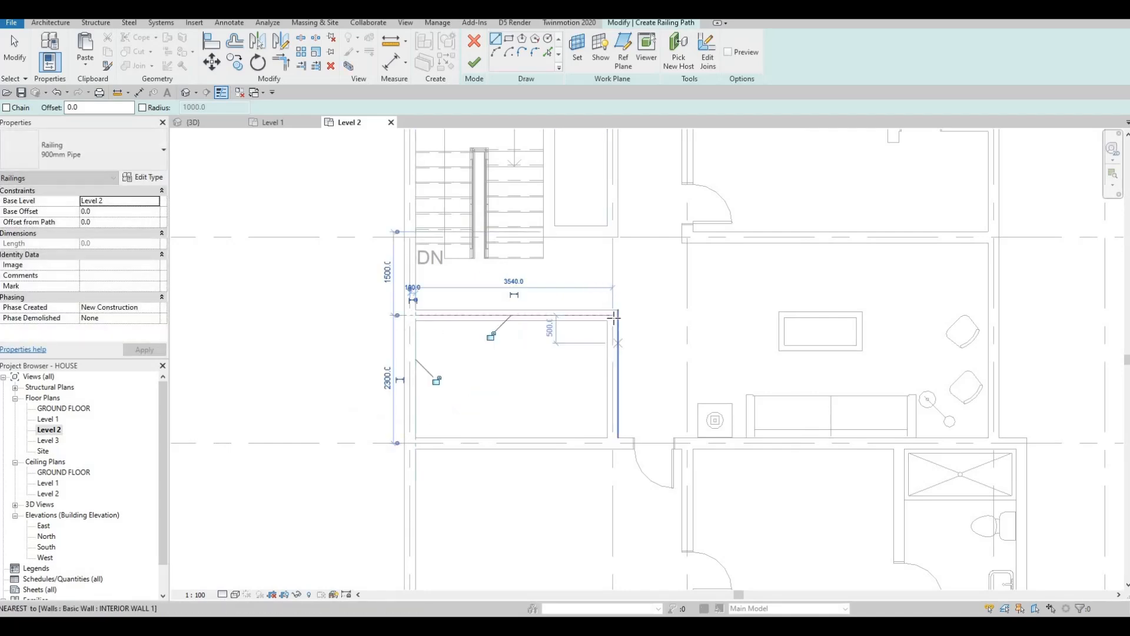
left_click(613, 315)
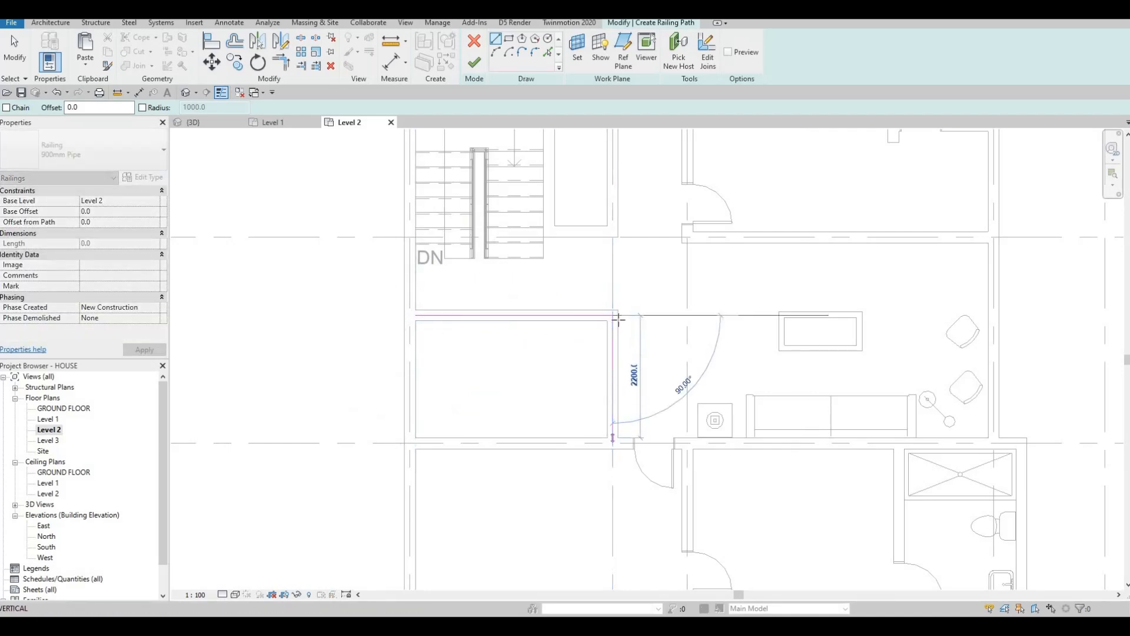
left_click(612, 438)
key("Escape")
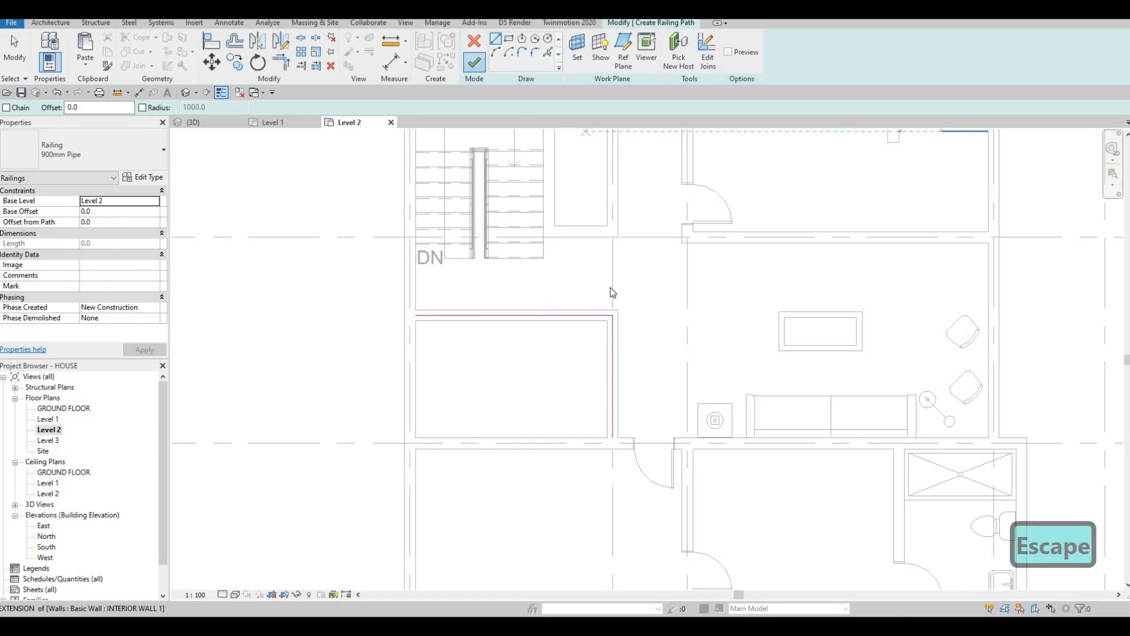
key("Escape")
Delete the two interior walls south of the stair, leaving only the railing along their path.
left_click(615, 323)
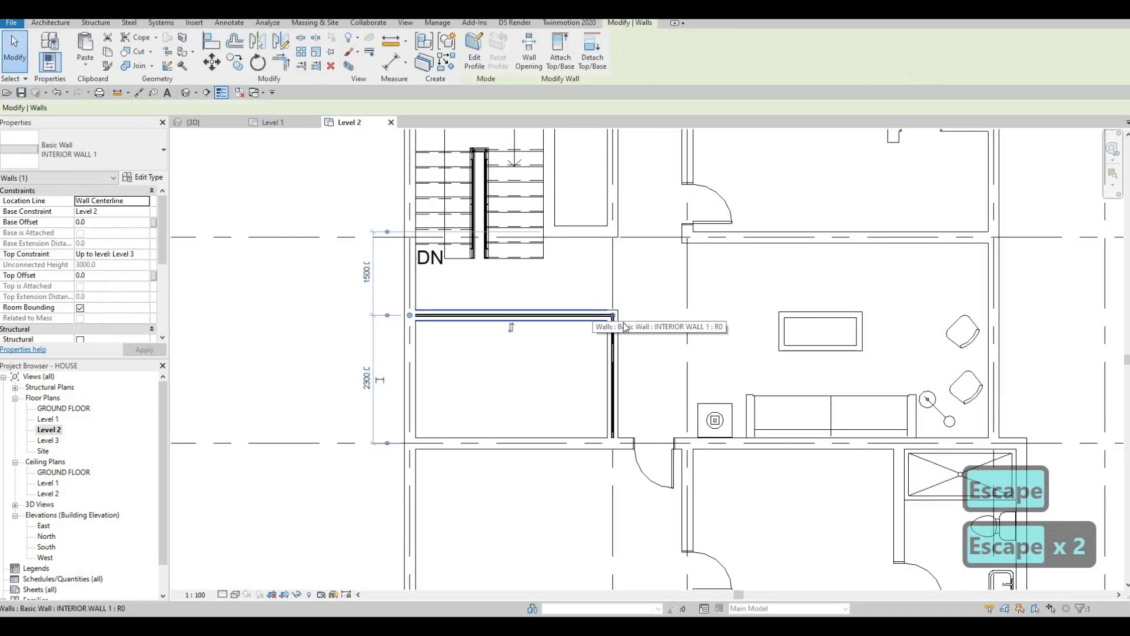
key("Delete")
left_click(612, 318)
key("Delete")
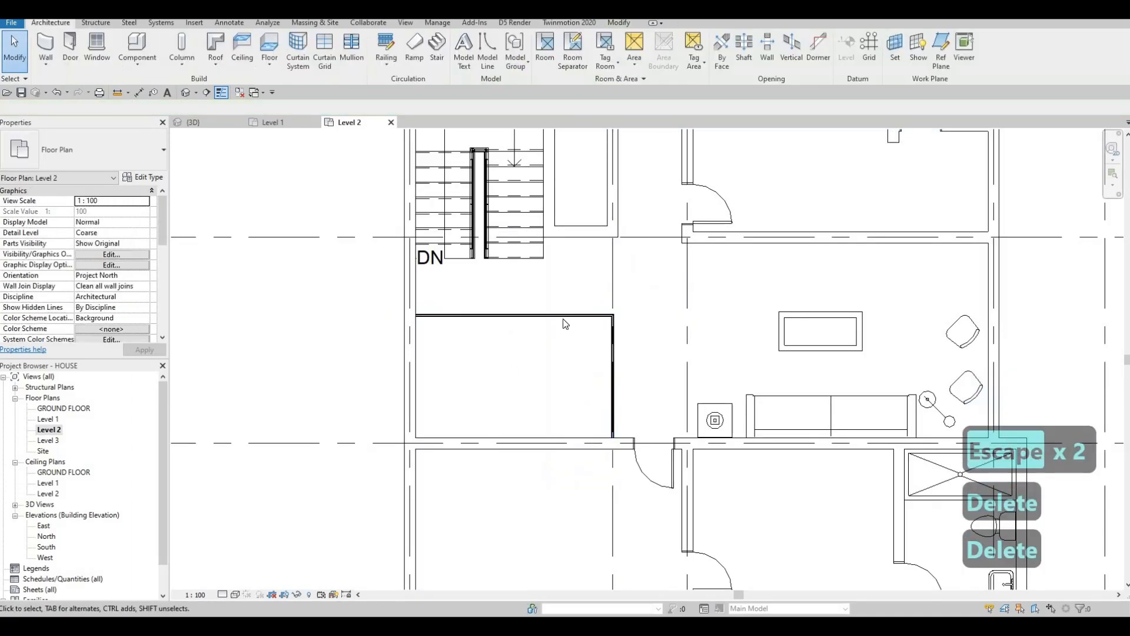
key("Escape")
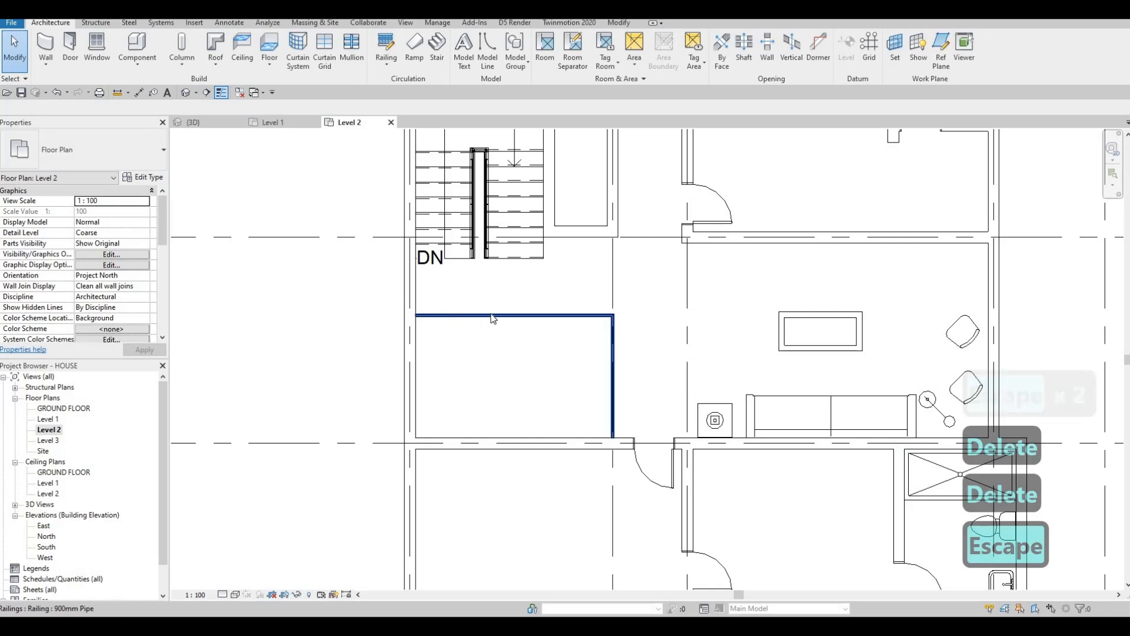
Look over the Level 2 plan from the new railing south of the stair to the closet by the northwest bathroom.
scroll(492, 321, "down", 1)
scroll(500, 309, "down", 1)
key("Escape")
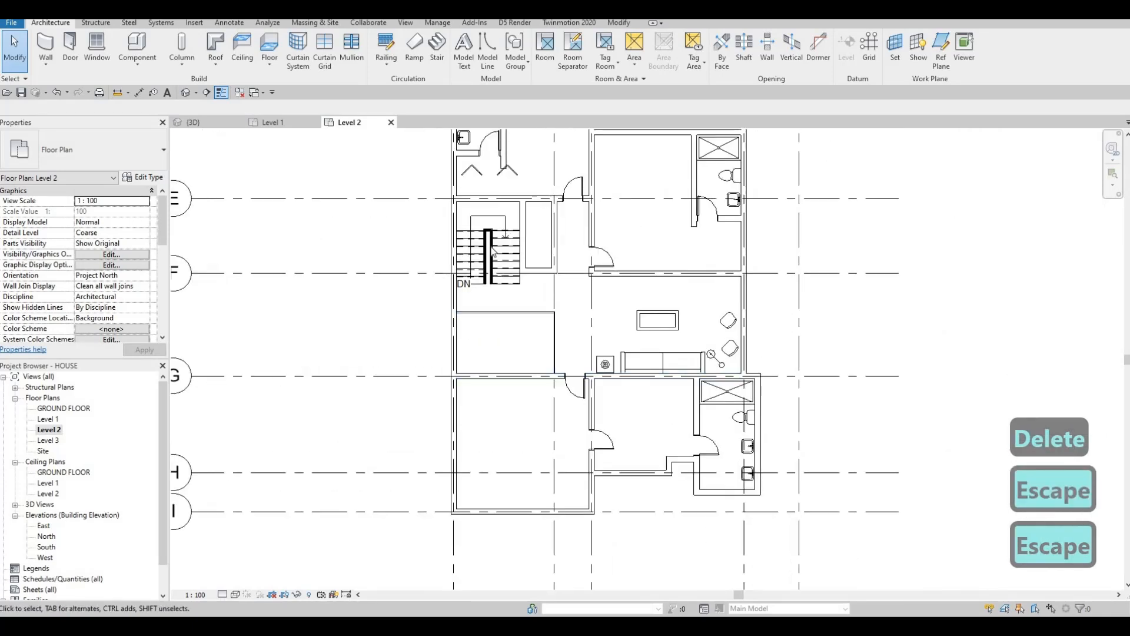
key("Escape")
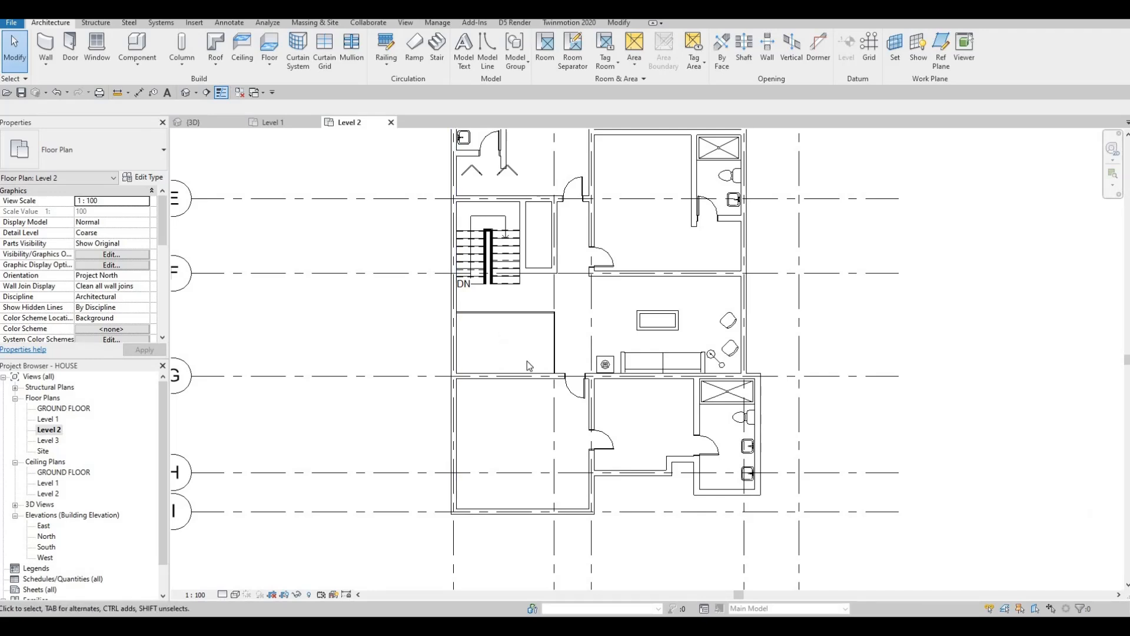
scroll(528, 361, "up", 3)
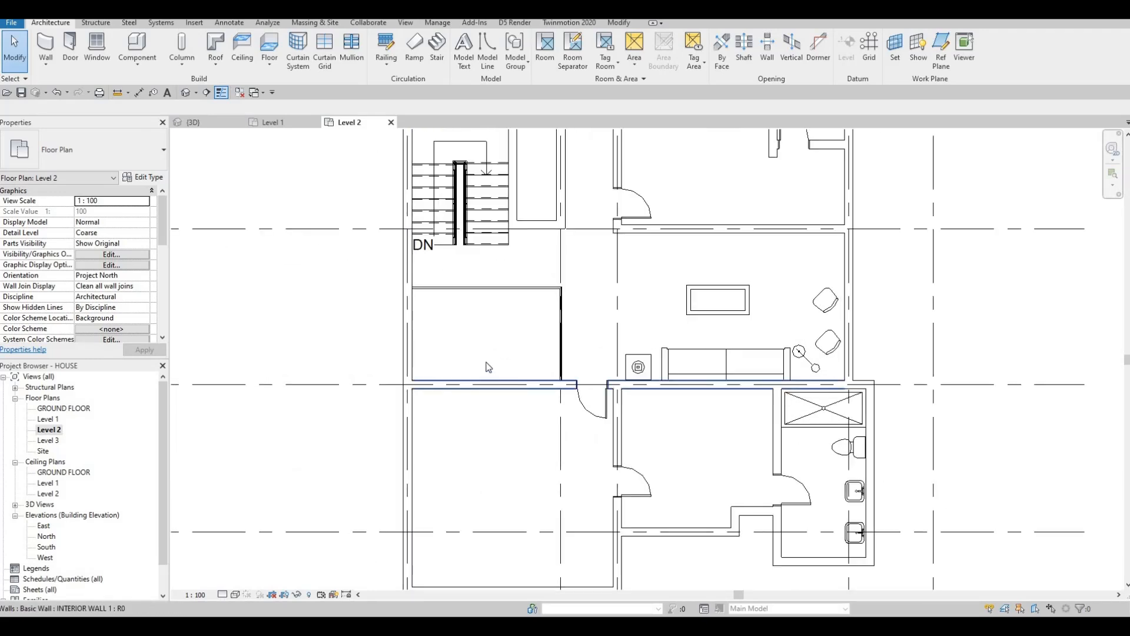
scroll(503, 343, "down", 3)
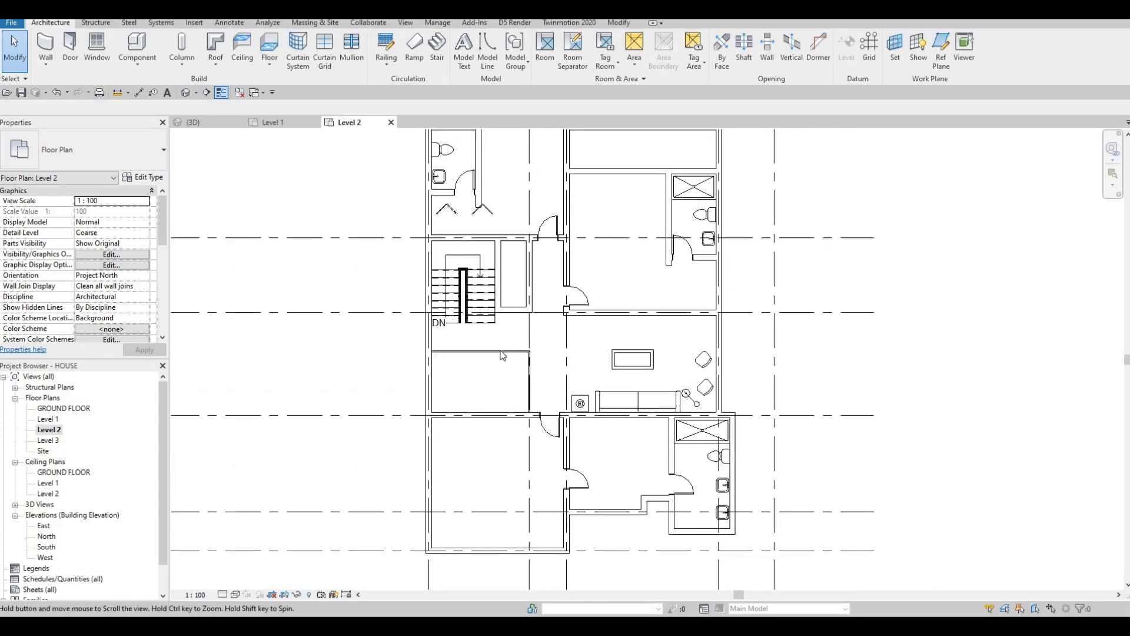
middle_click_drag(509, 303, 482, 316)
key("Escape")
scroll(477, 318, "up", 3)
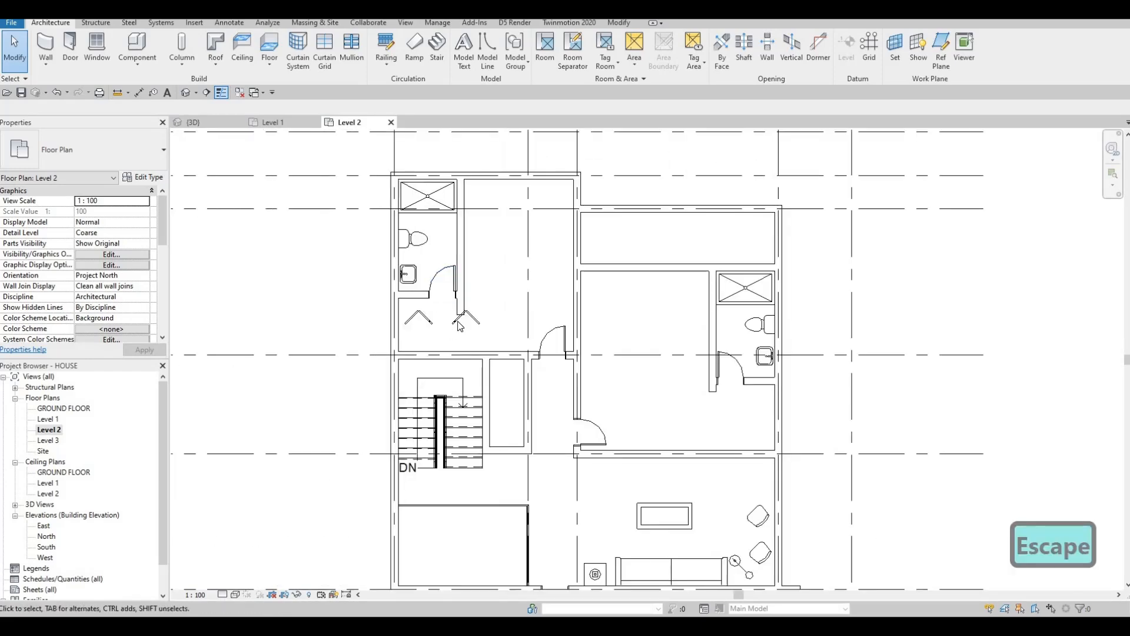
key("Escape")
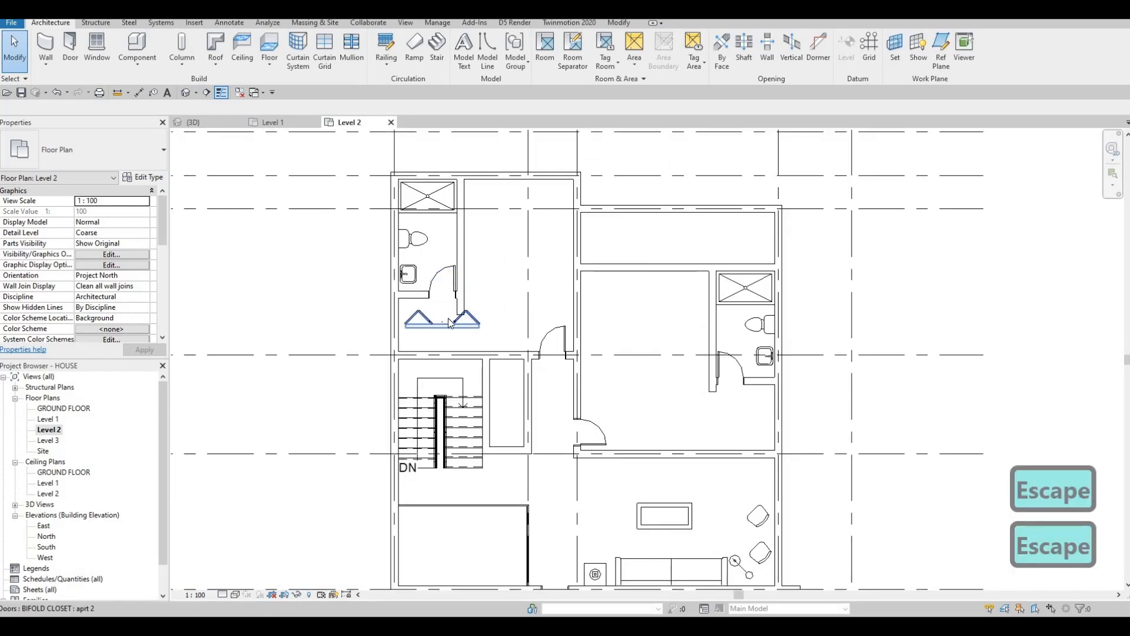
key("Escape")
Inspect the type properties of the bifold closet door south of the northwest bathroom and close them without changes.
left_click(451, 322)
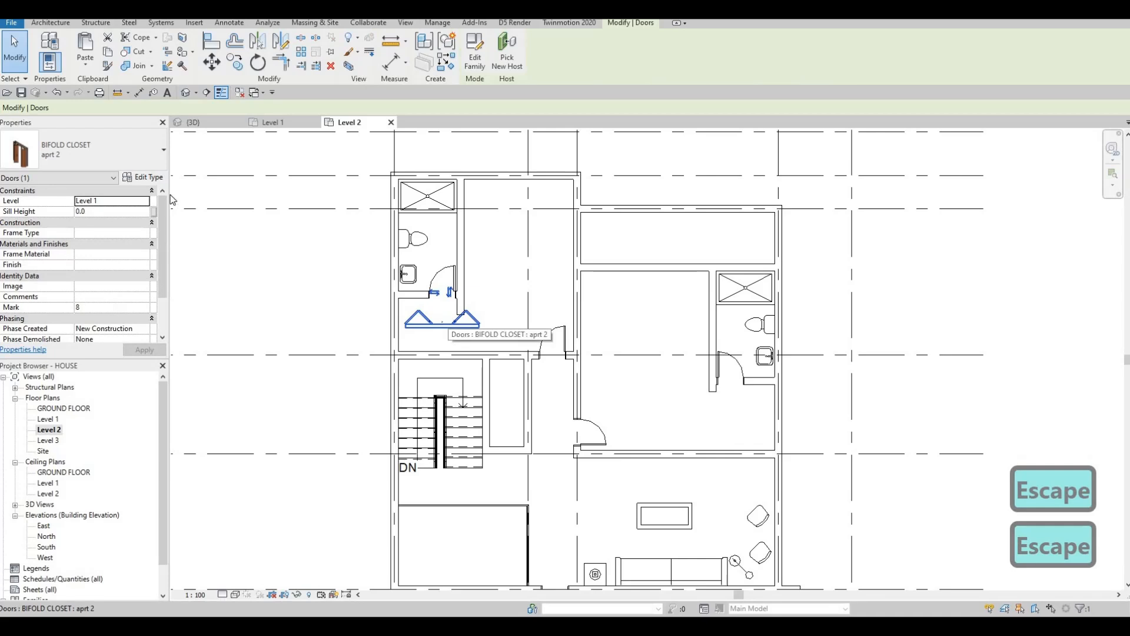
left_click(152, 179)
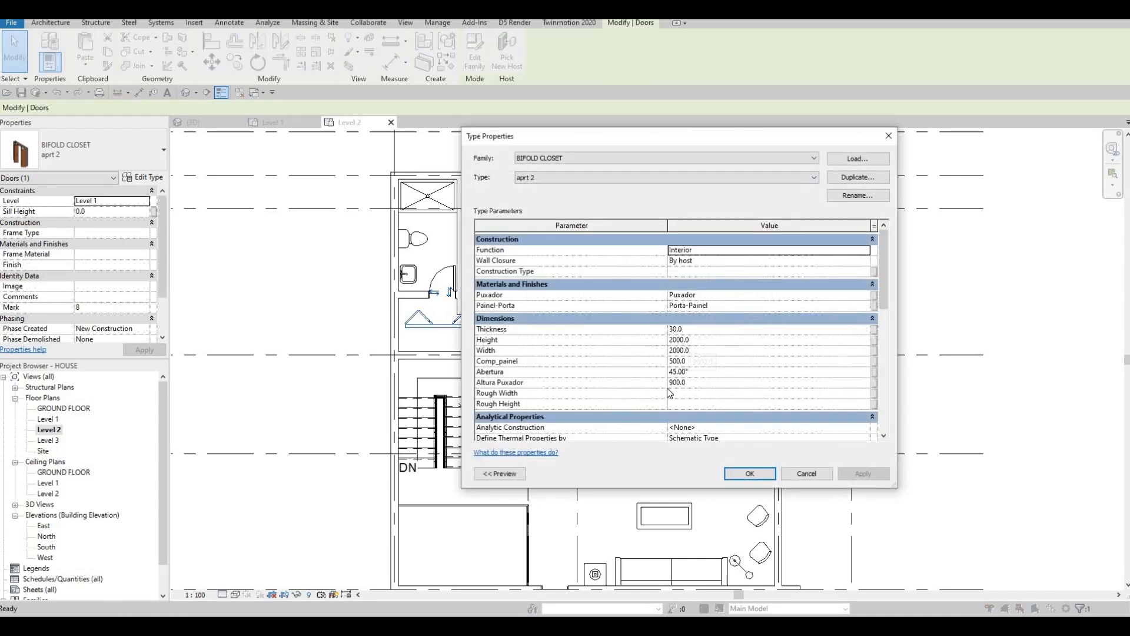
key("Escape")
key("Escape")
key("Escape")
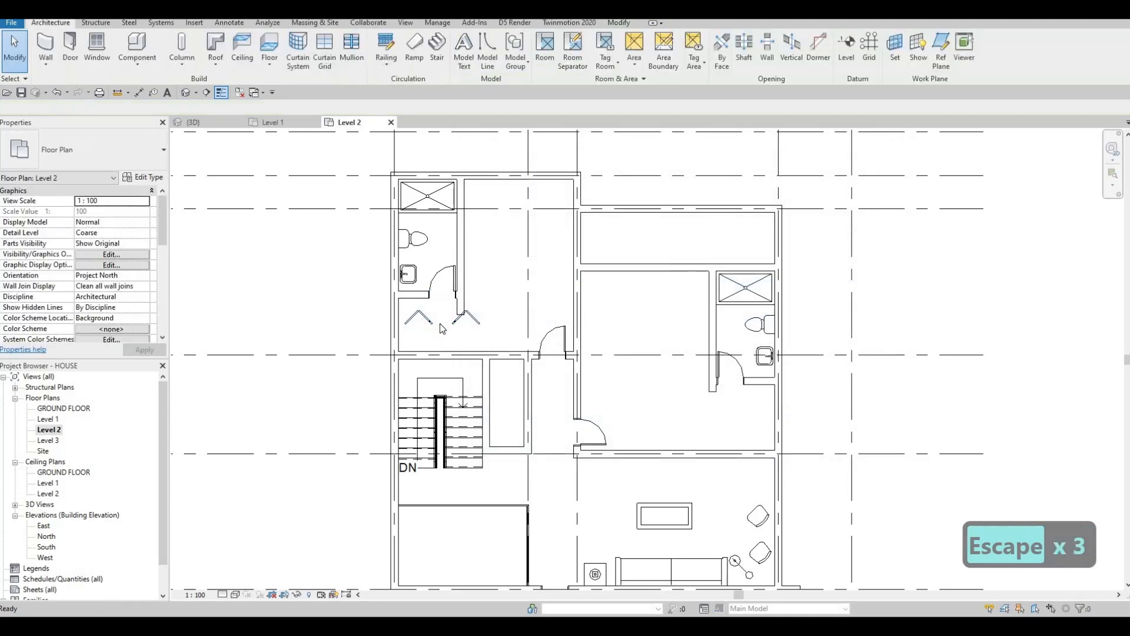
Hide the bifold closet door south of the northwest bathroom in the Level 2 plan and compare with the Level 1 plan.
right_click(459, 304)
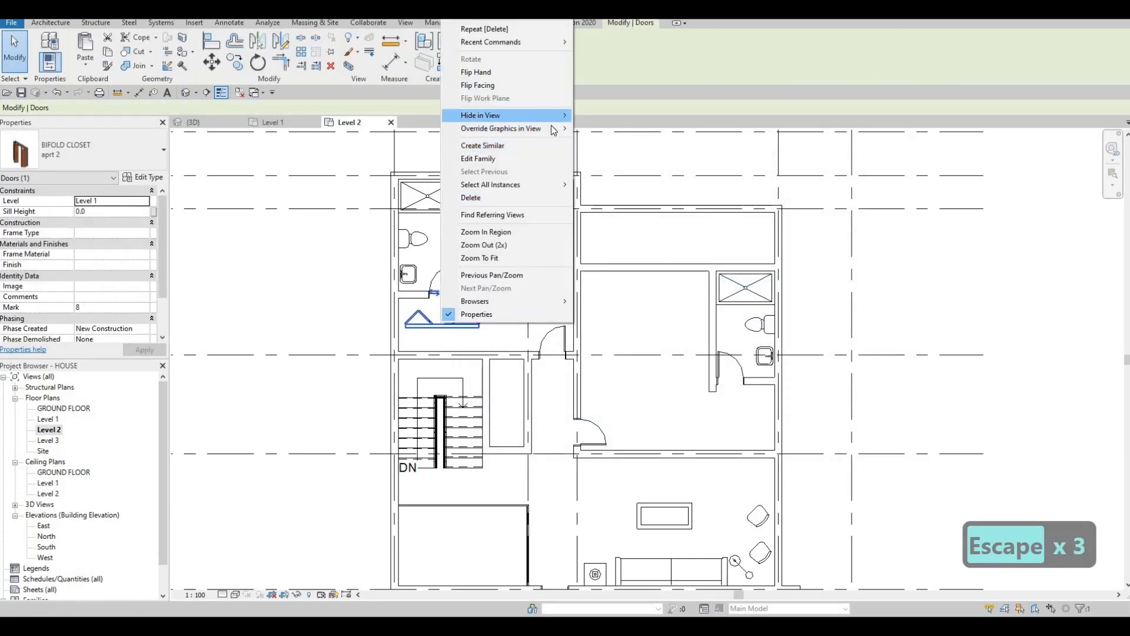
mouse_move(506, 116)
left_click(287, 126)
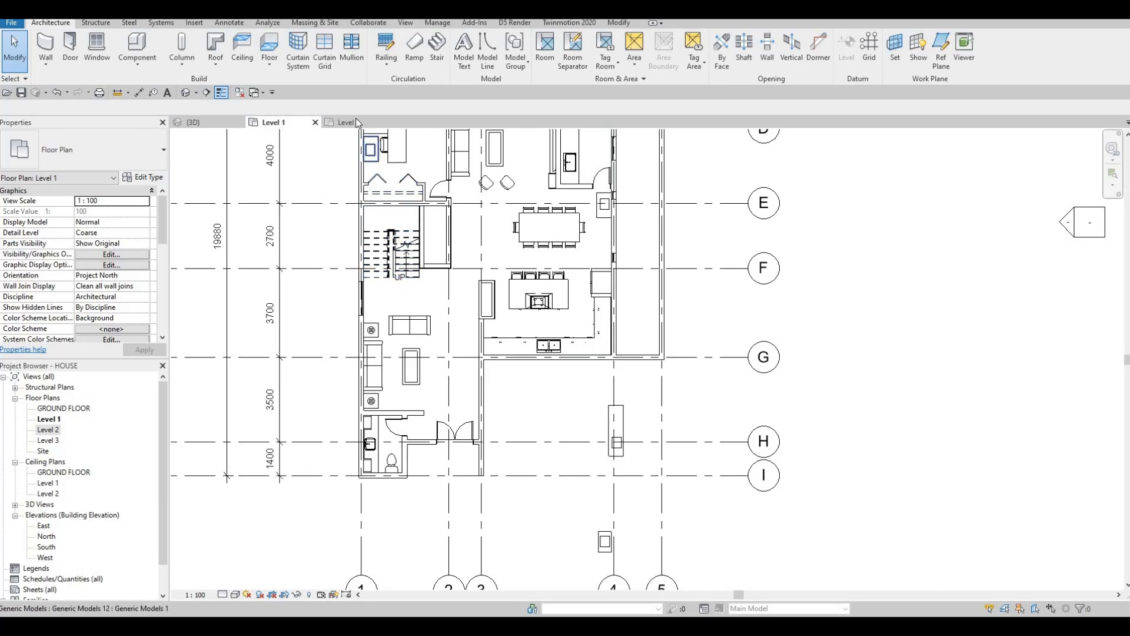
key("ctrl+Tab")
key("Escape")
key("Escape")
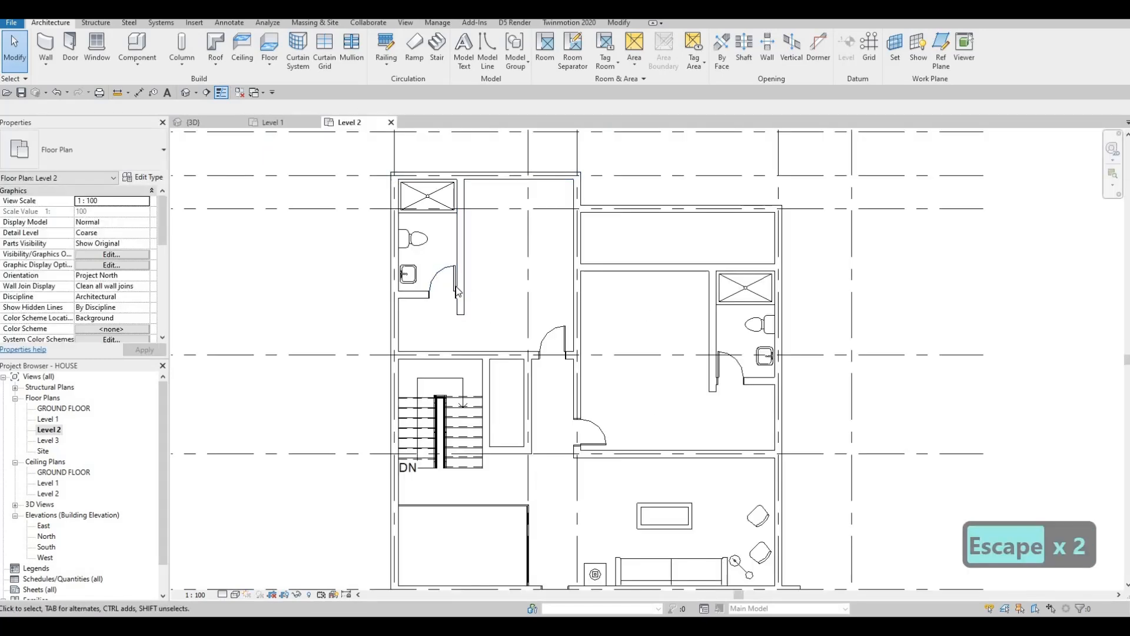
key("Escape")
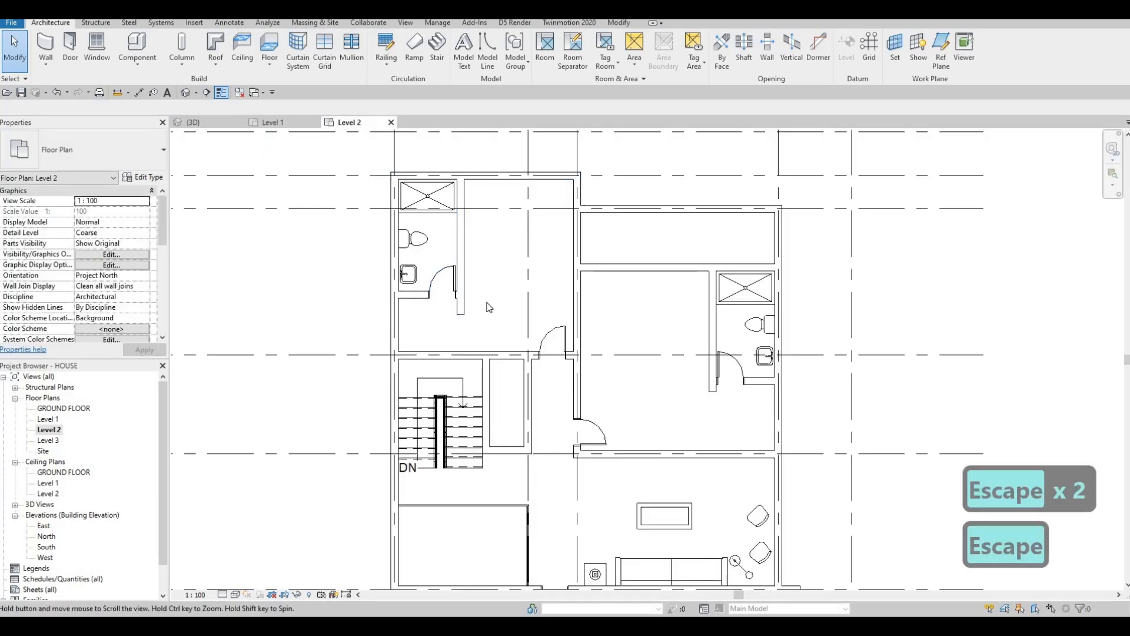
Look over the whole Level 2 plan and its northern bedrooms and bathrooms.
middle_click_drag(488, 307, 488, 296)
key("Escape")
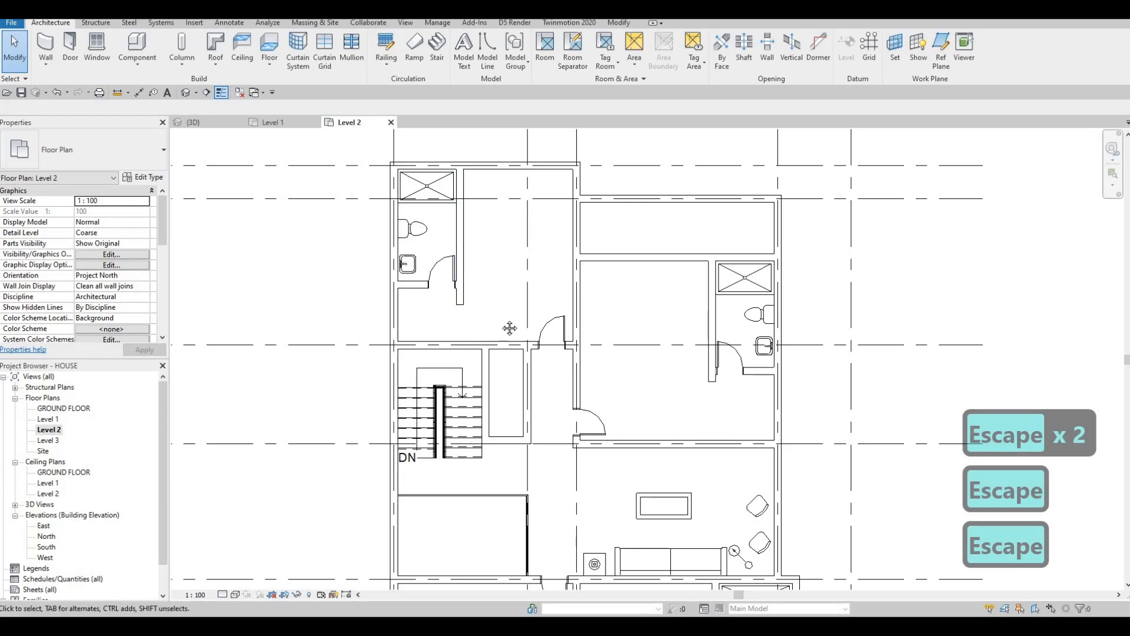
scroll(502, 322, "down", 2)
scroll(516, 277, "down", 3)
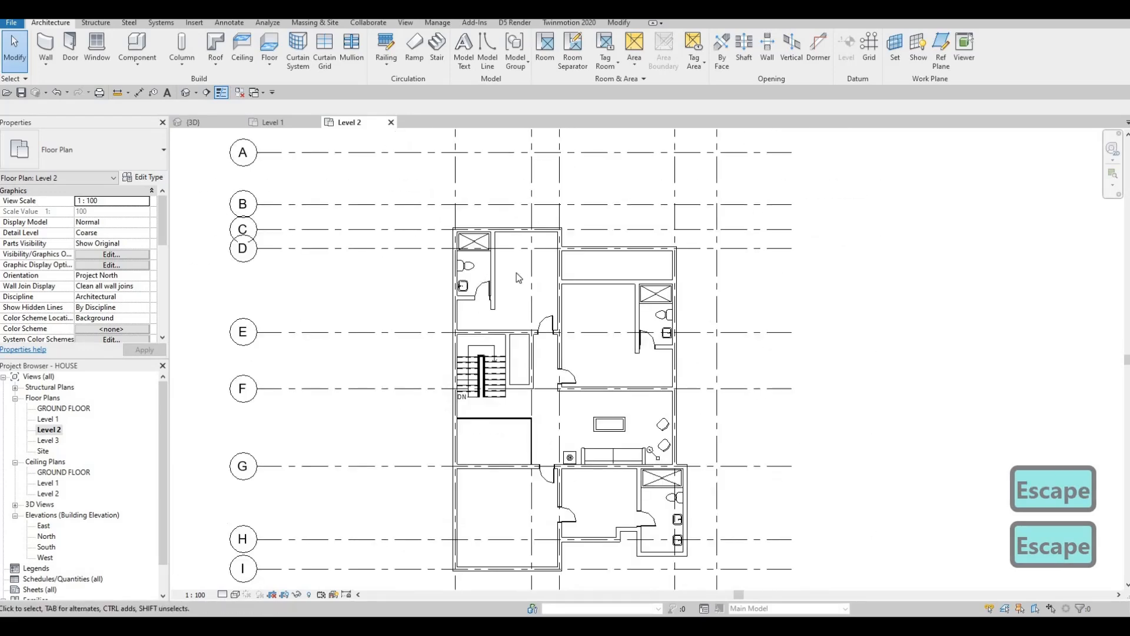
scroll(515, 277, "up", 4)
middle_click(555, 287)
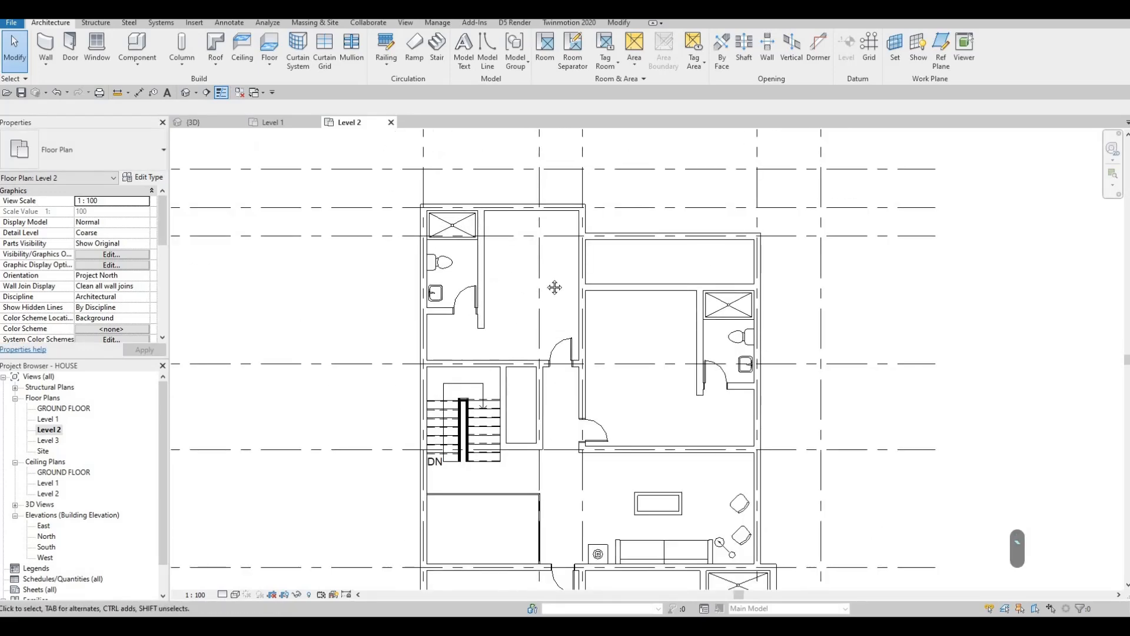
middle_click_drag(488, 270, 489, 238)
key("Escape")
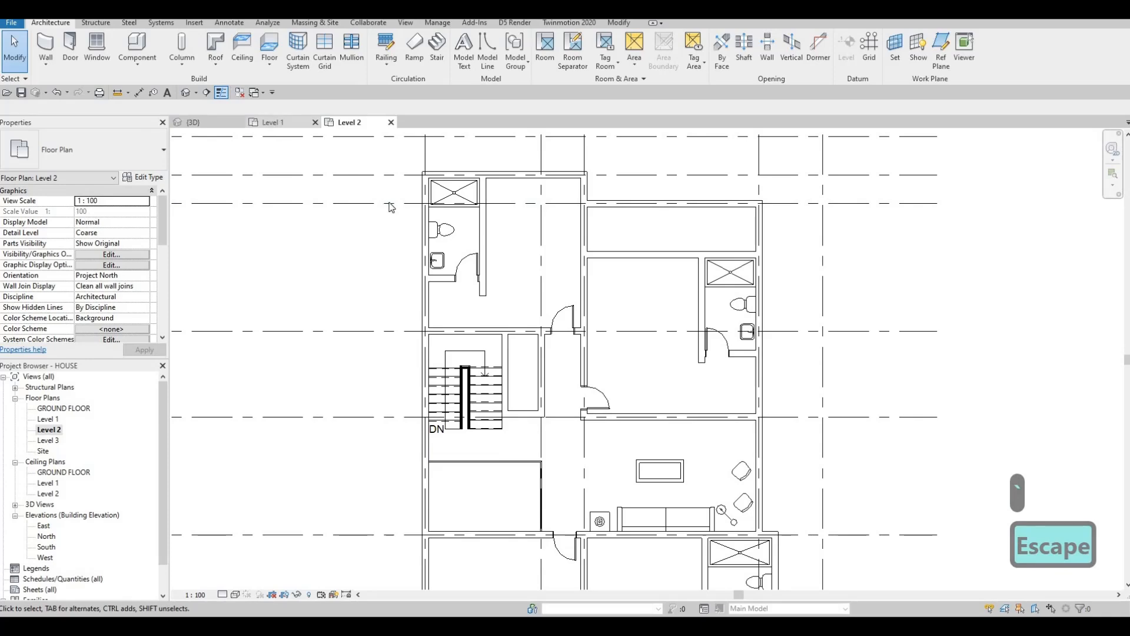
In the Level 1 plan, inspect the properties of the generic model beside the desk in the northwest room.
left_click(273, 122)
scroll(383, 272, "up", 4)
key("Escape")
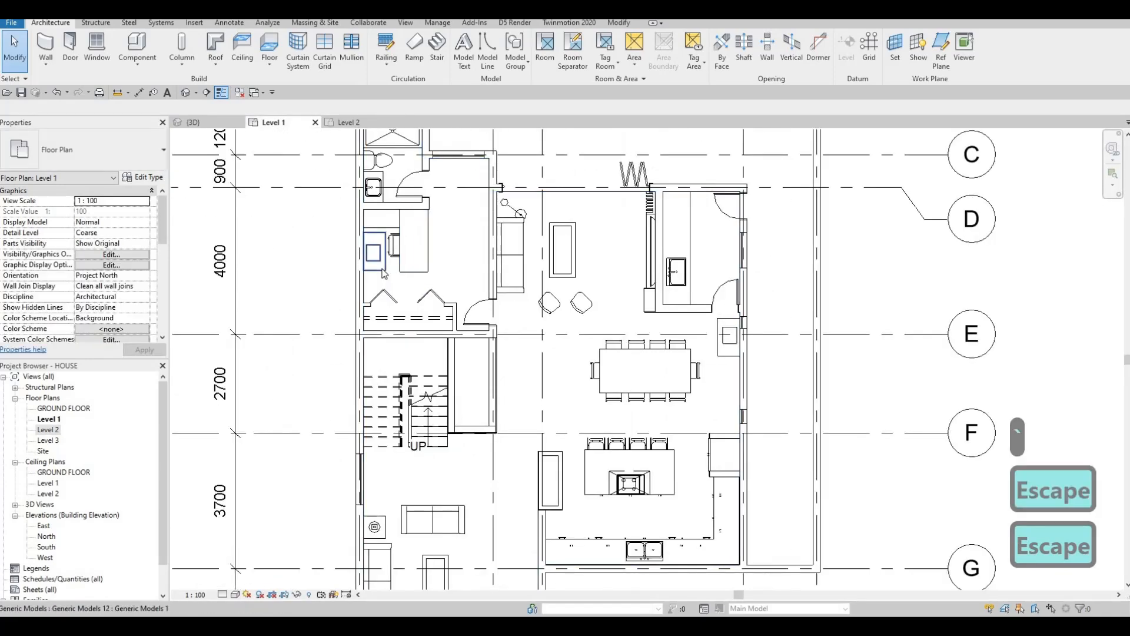
left_click(376, 256)
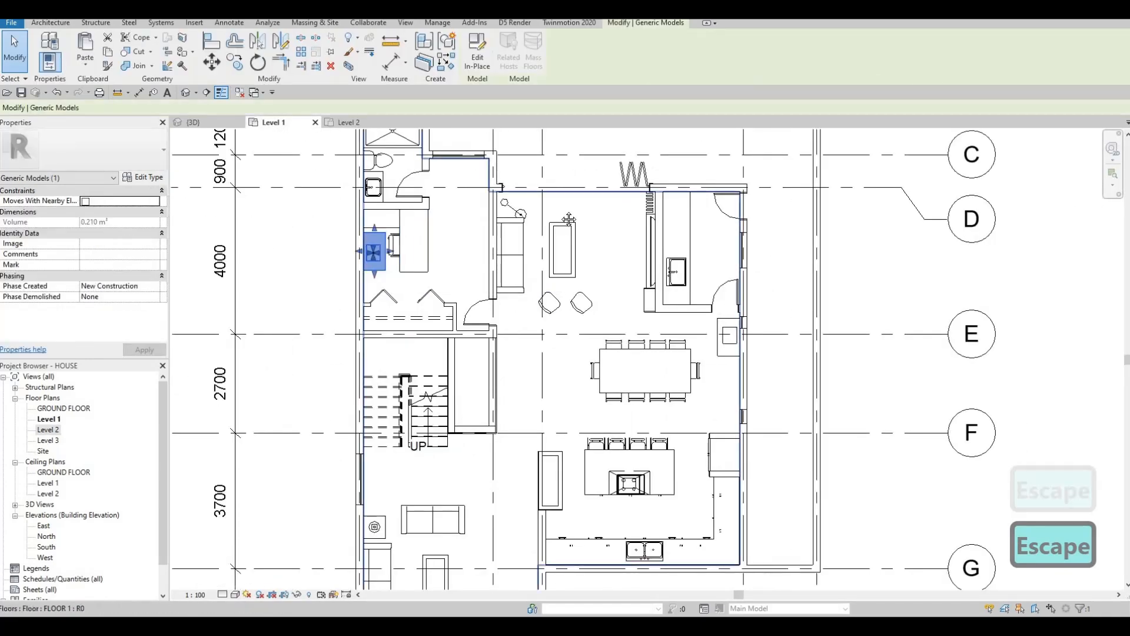
middle_click_drag(607, 342, 575, 218)
scroll(576, 218, "down", 2)
scroll(380, 203, "up", 3)
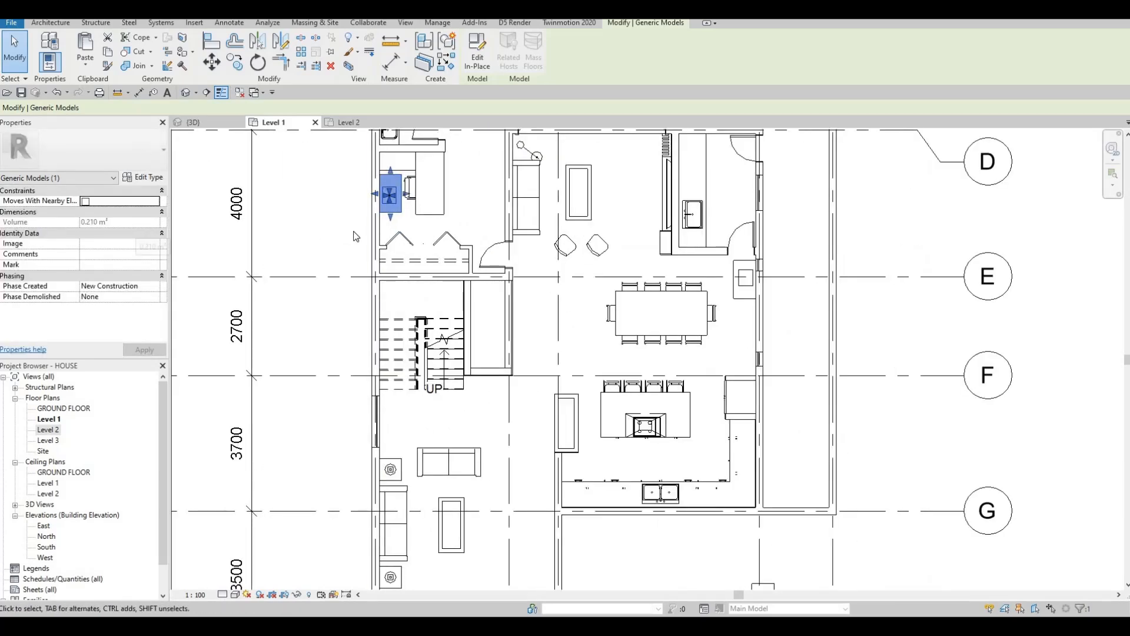
key("Escape")
key("Escape")
left_click(389, 195)
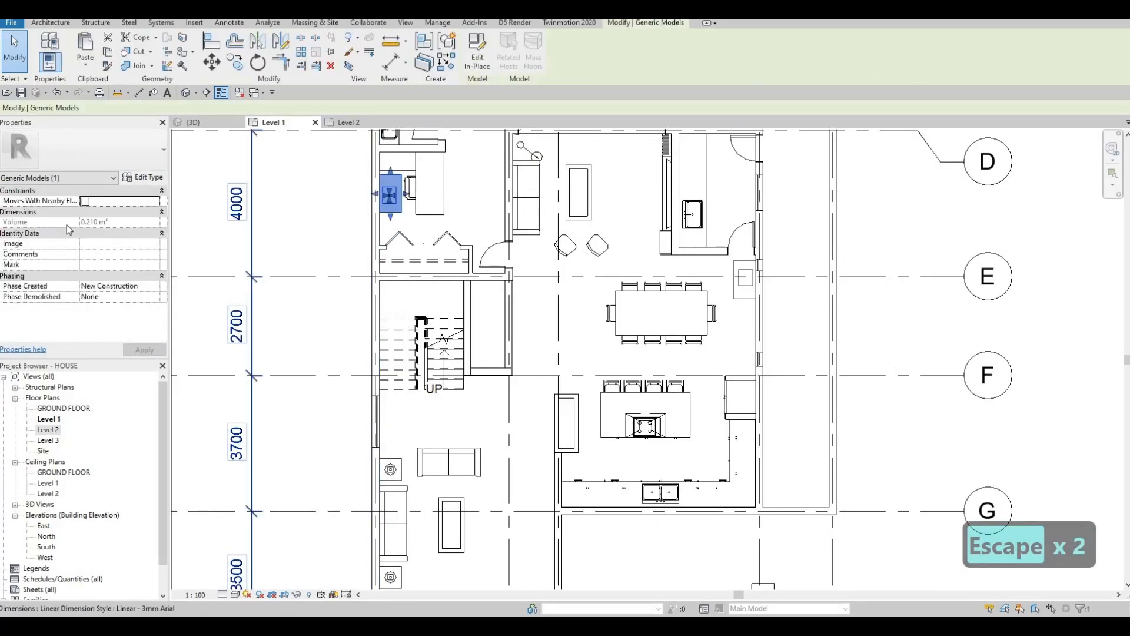
scroll(556, 293, "down", 2)
Draw a building section outside the west wall from grid D to just north of grid E, looking east, and open its view.
key("Escape")
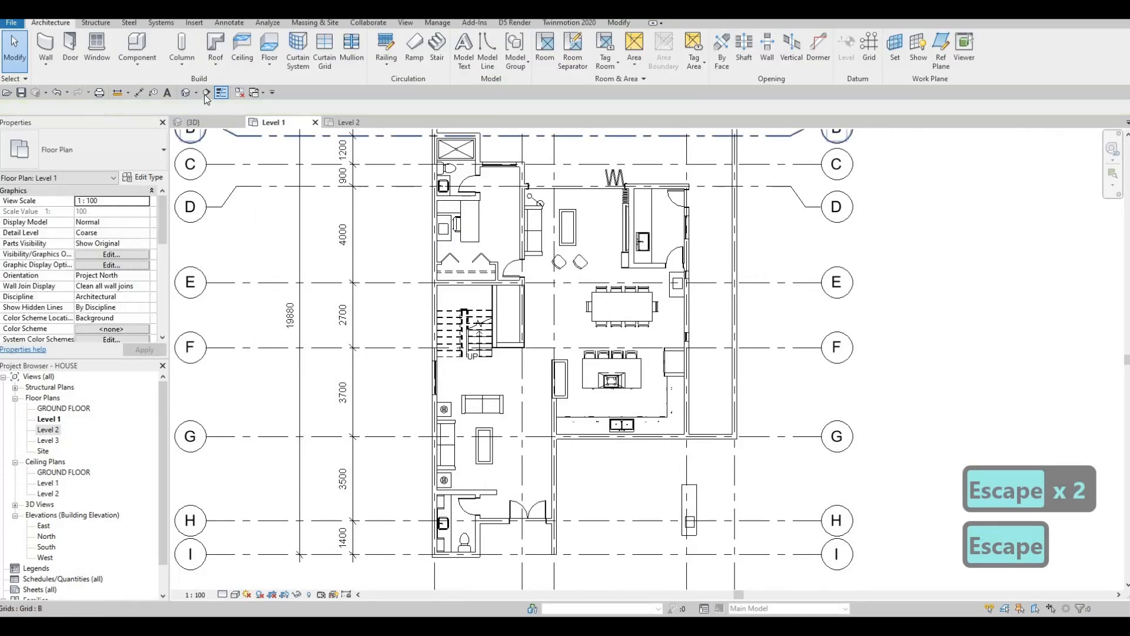
left_click(413, 187)
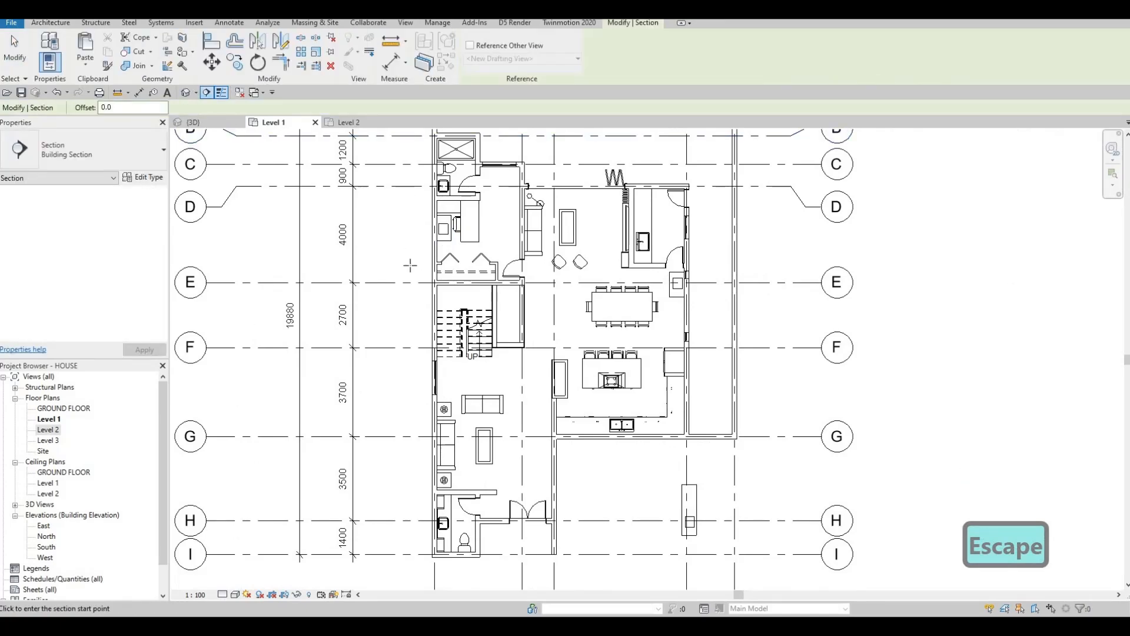
left_click(411, 275)
key("Escape")
key("Escape")
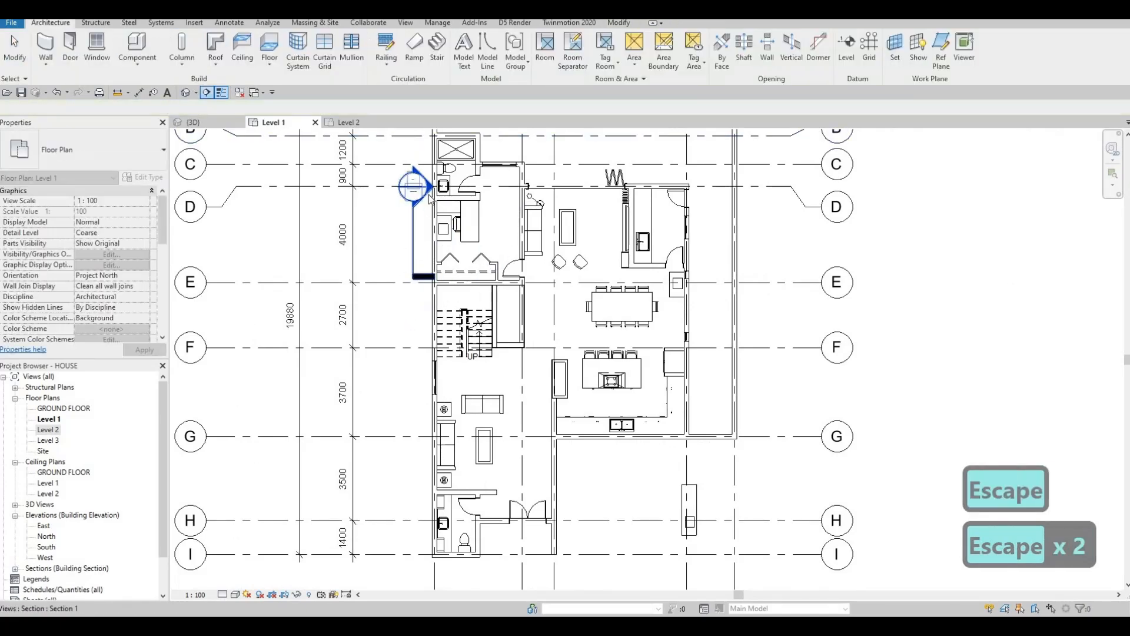
double_click(412, 183)
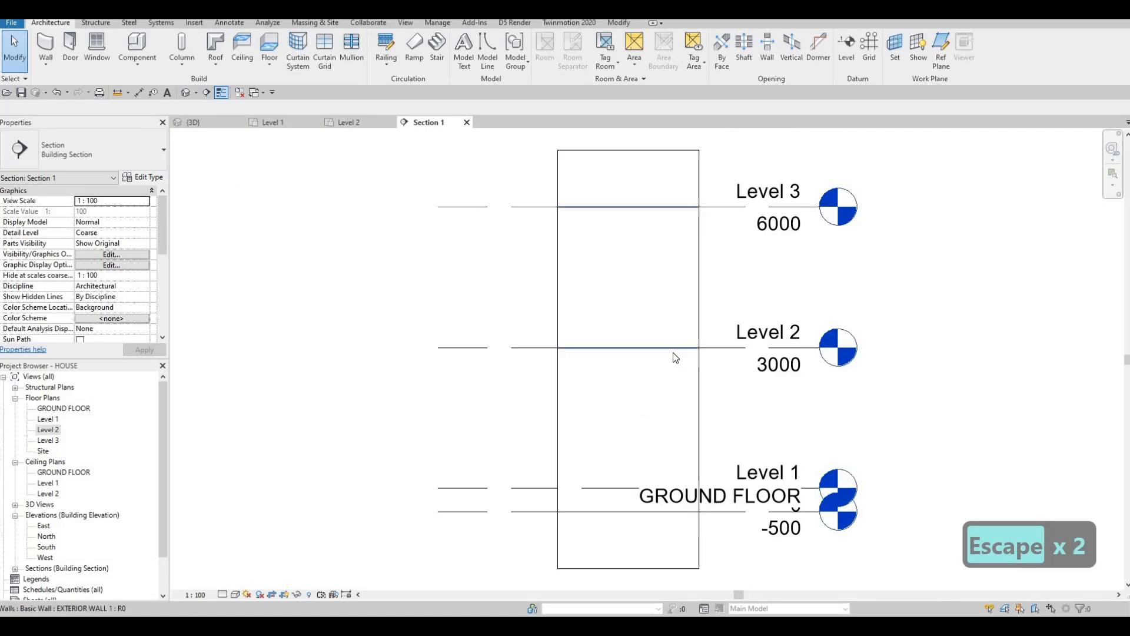
Check the section's extents in the Level 2 plan and reopen the section view.
left_click(351, 122)
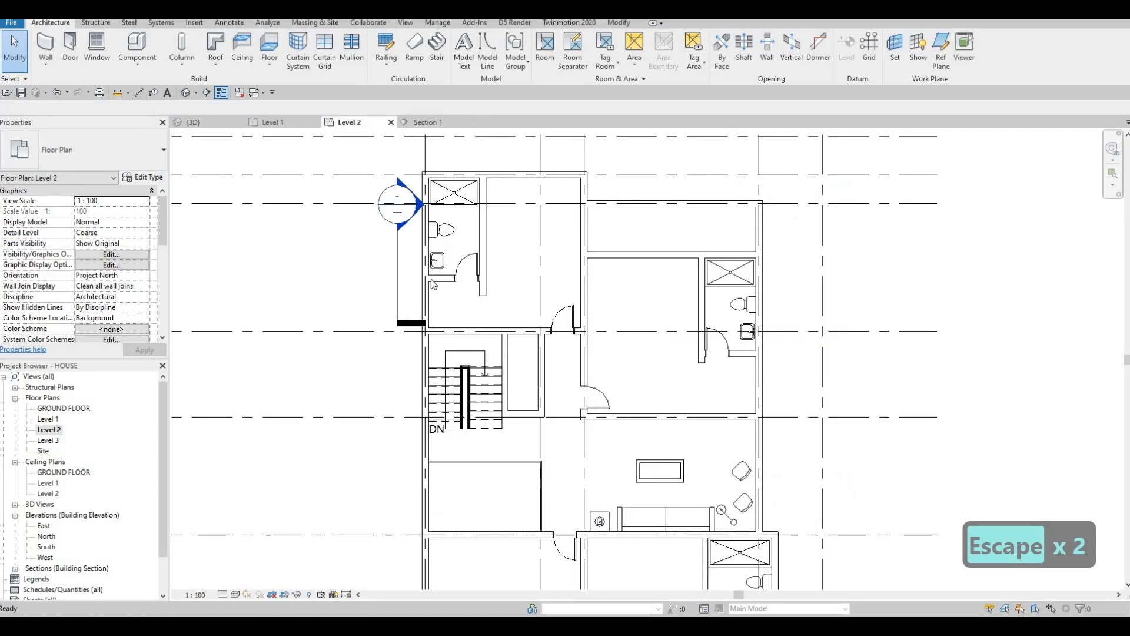
key("Escape")
left_click(397, 277)
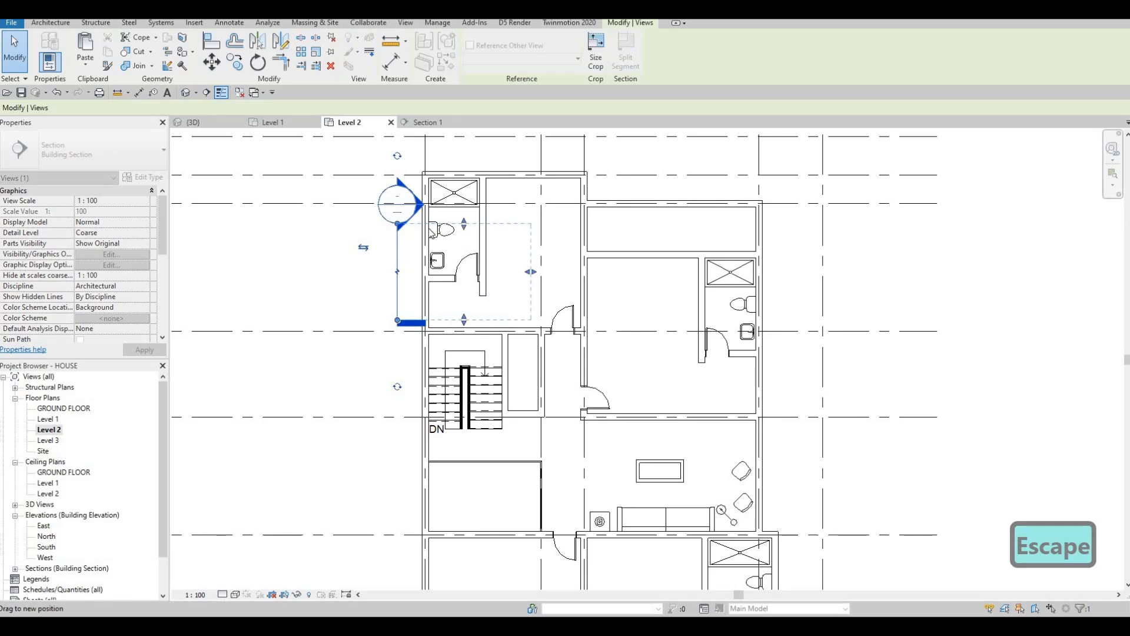
key("Escape")
double_click(398, 204)
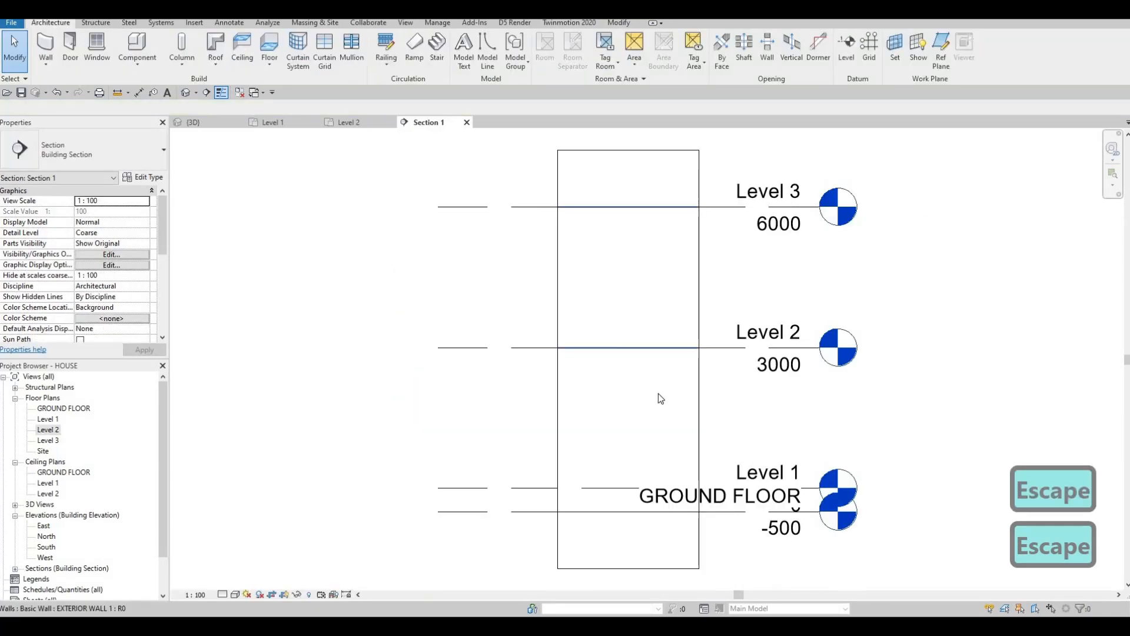
Inspect the Level 1 line and the exterior wall between GROUND FLOOR and Level 2 in the section view.
scroll(658, 393, "down", 2)
left_click(772, 384)
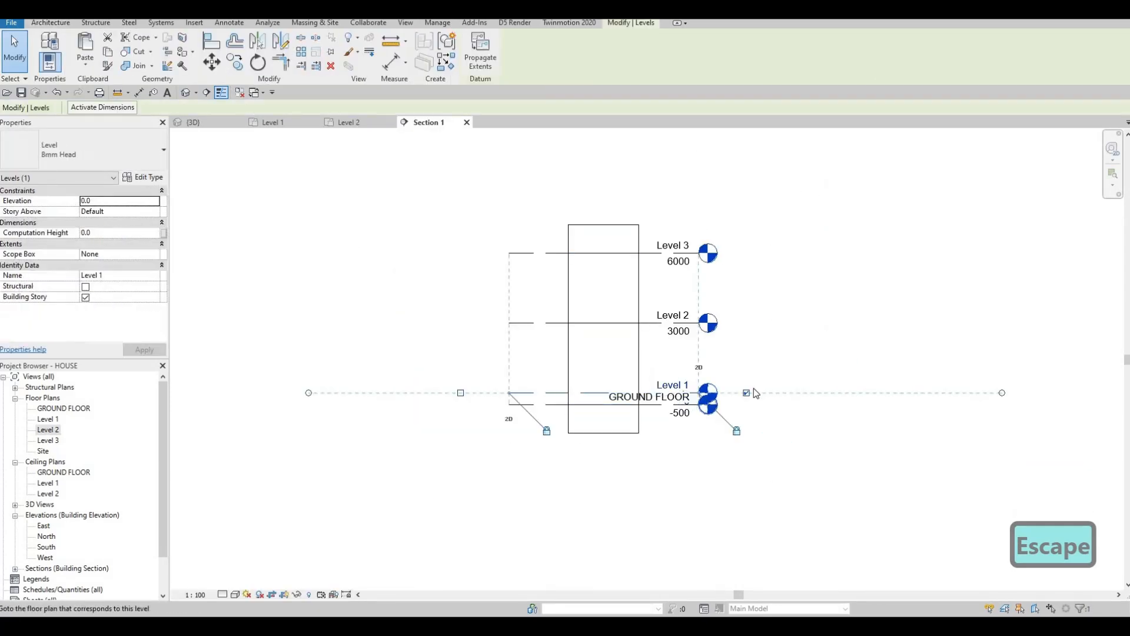
key("Escape")
key("Escape")
scroll(561, 312, "up", 1)
scroll(562, 312, "up", 2)
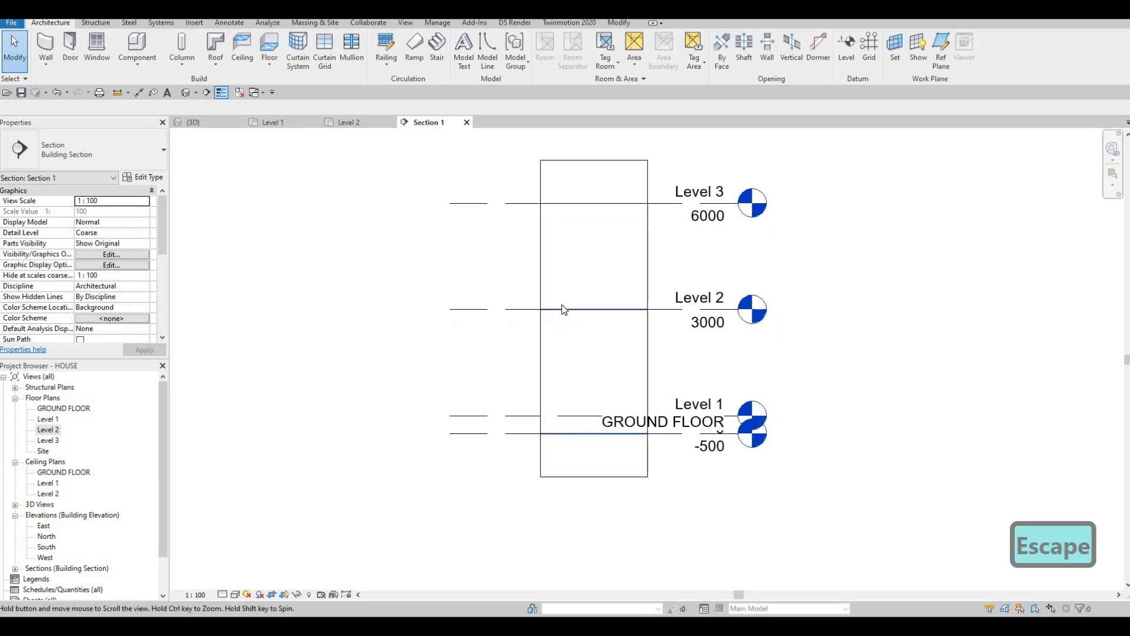
left_click(562, 306)
key("Escape")
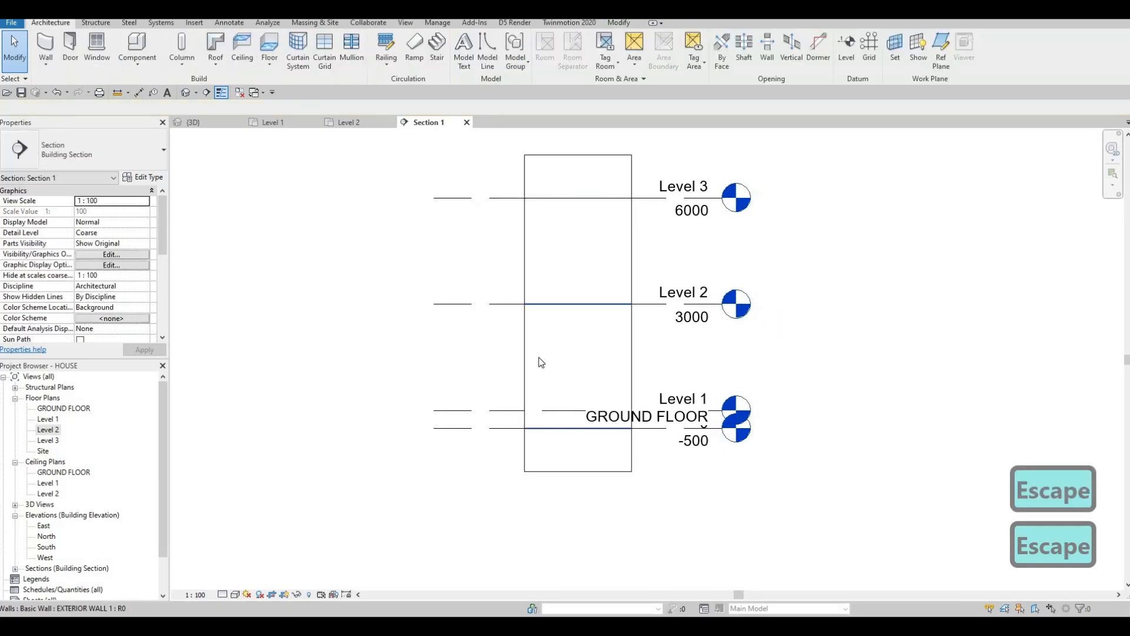
left_click(580, 396)
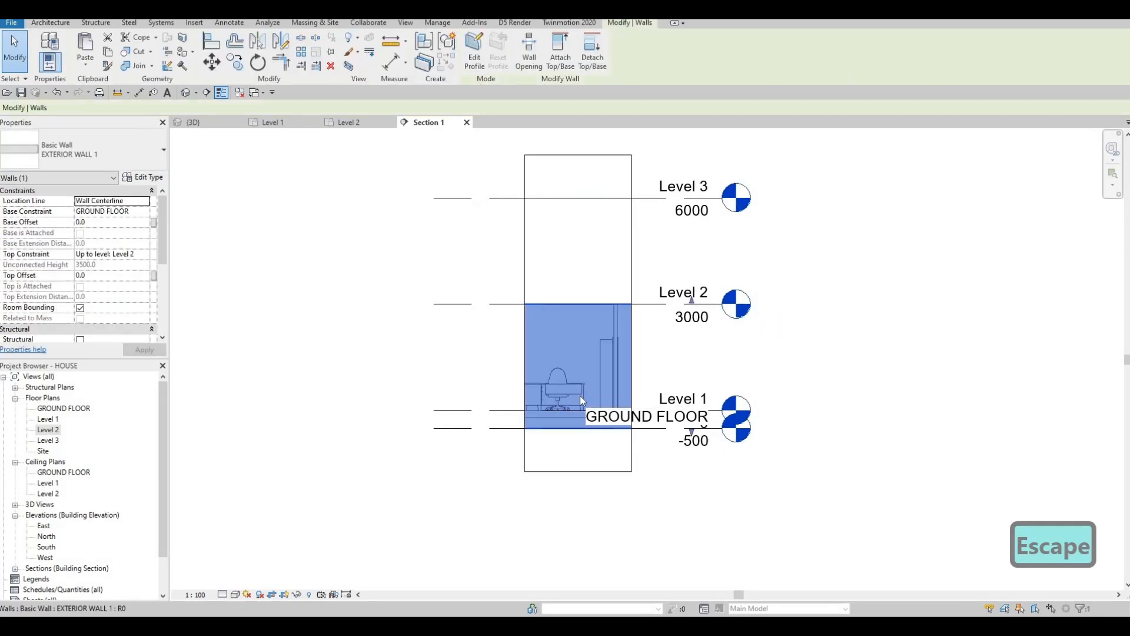
key("Escape")
key("Escape")
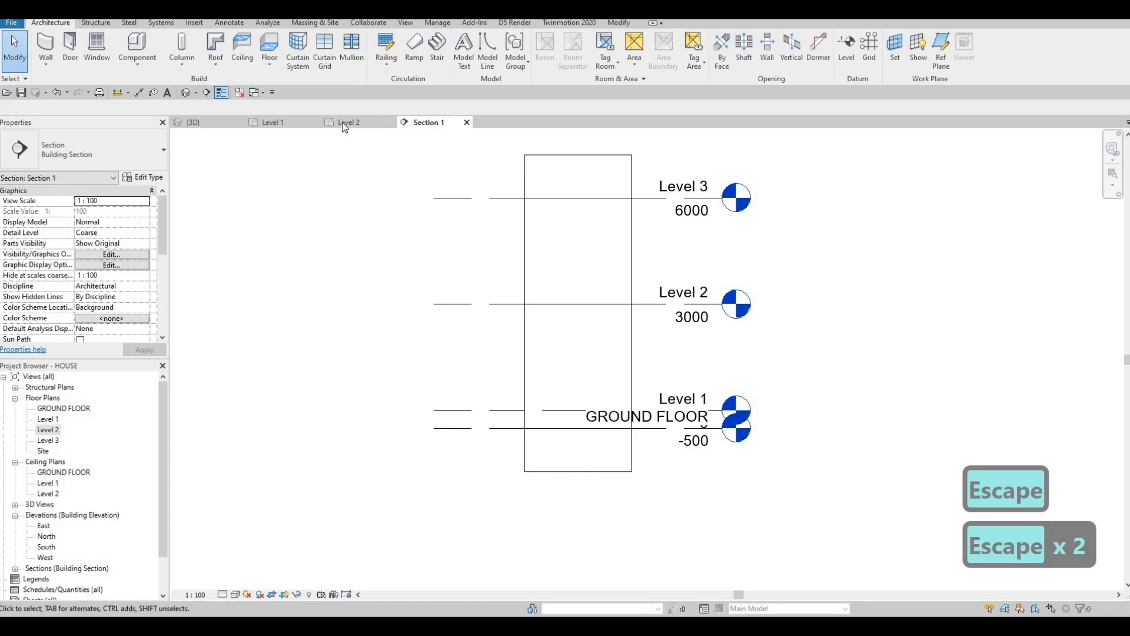
In the Level 1 plan, move the section line inside the northwest room beside the desk, face it west, and inspect the desk in section.
left_click(290, 122)
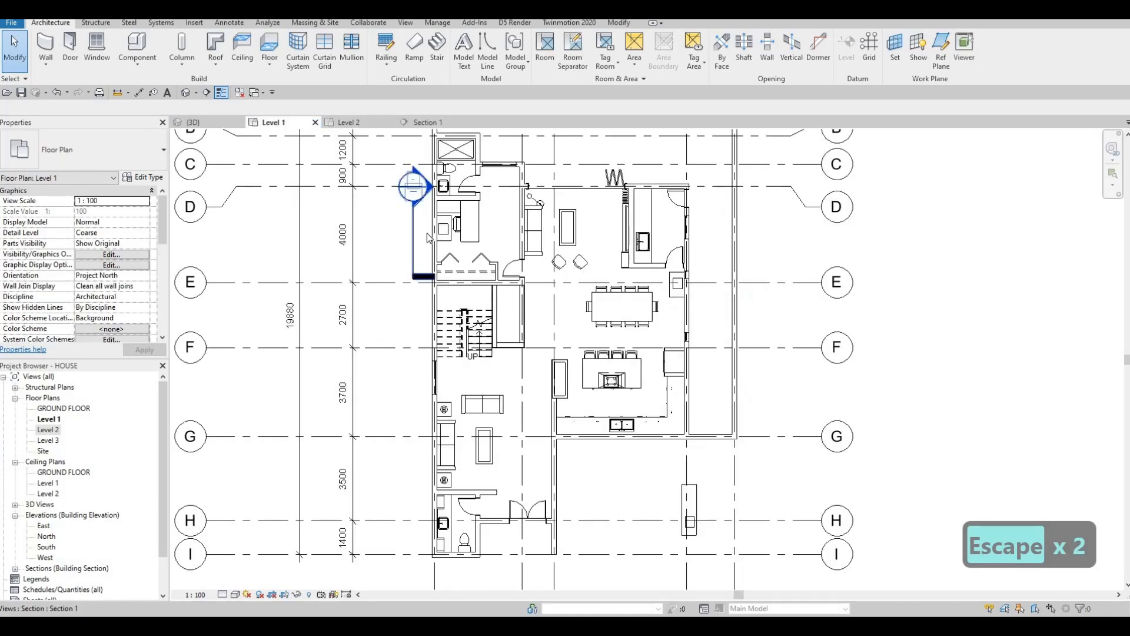
left_click(414, 234)
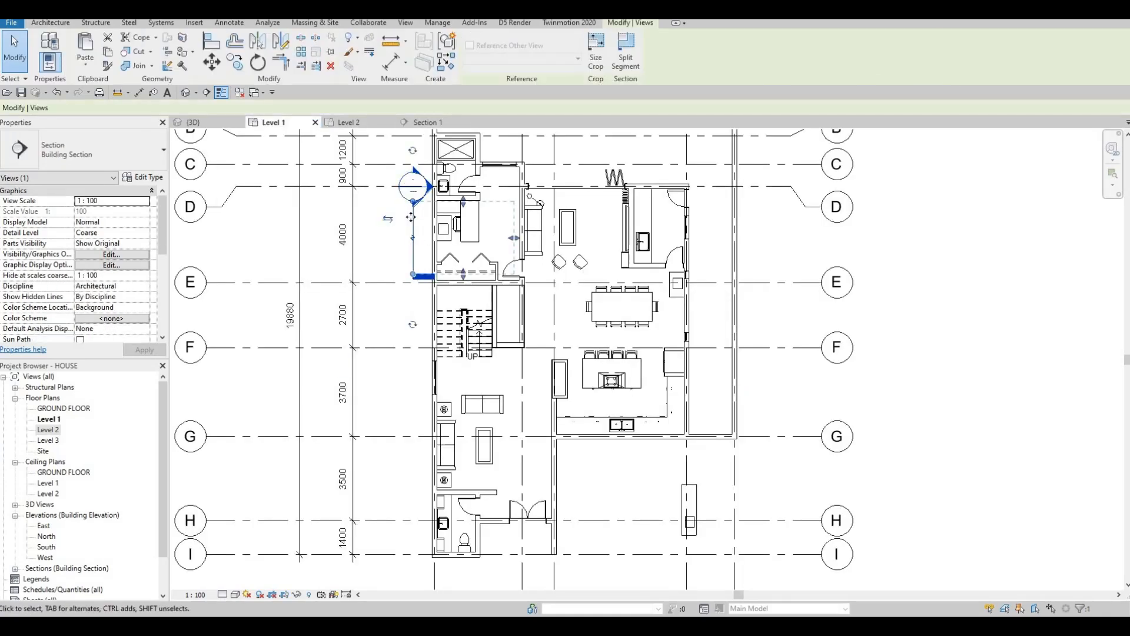
left_click_drag(478, 218, 465, 194)
key("Escape")
key("Escape")
double_click(465, 195)
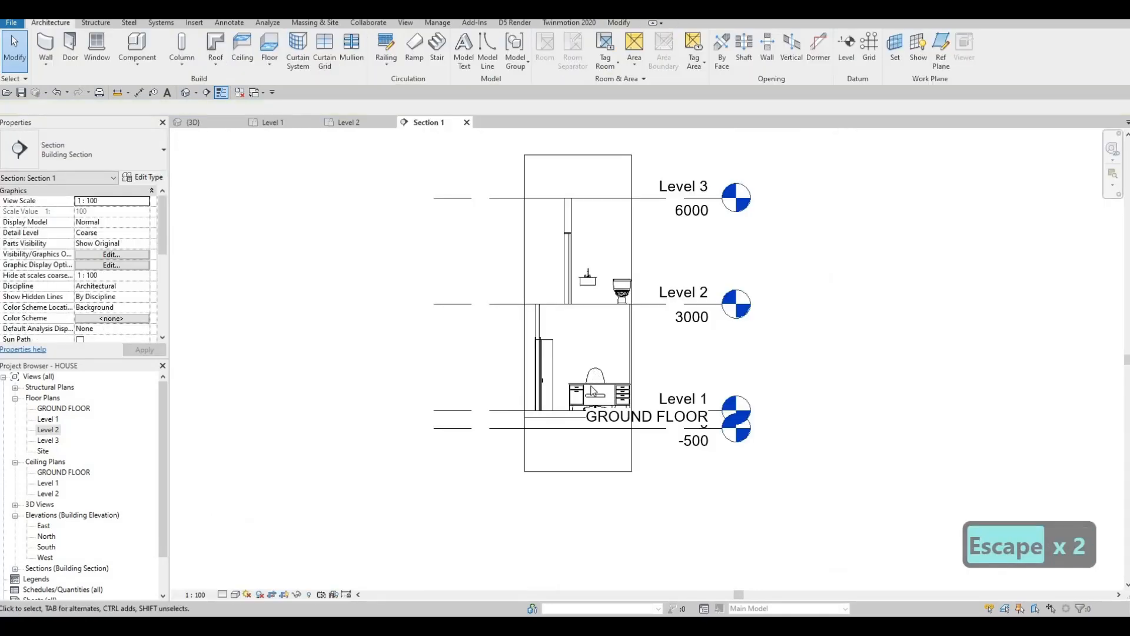
scroll(596, 402, "up", 3)
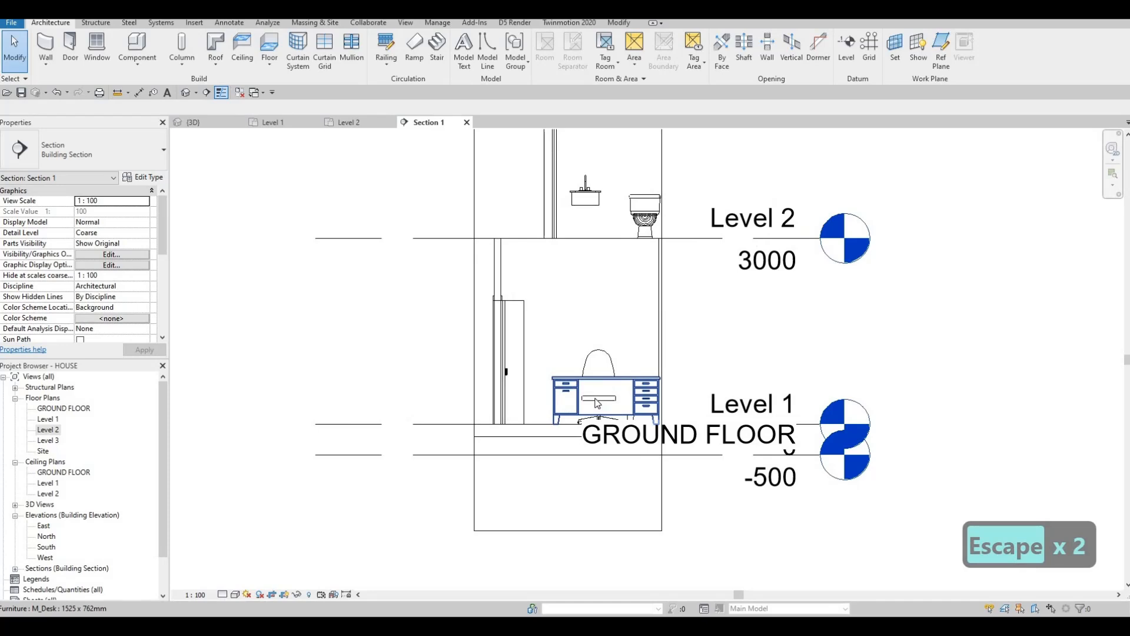
key("Tab")
key("Tab")
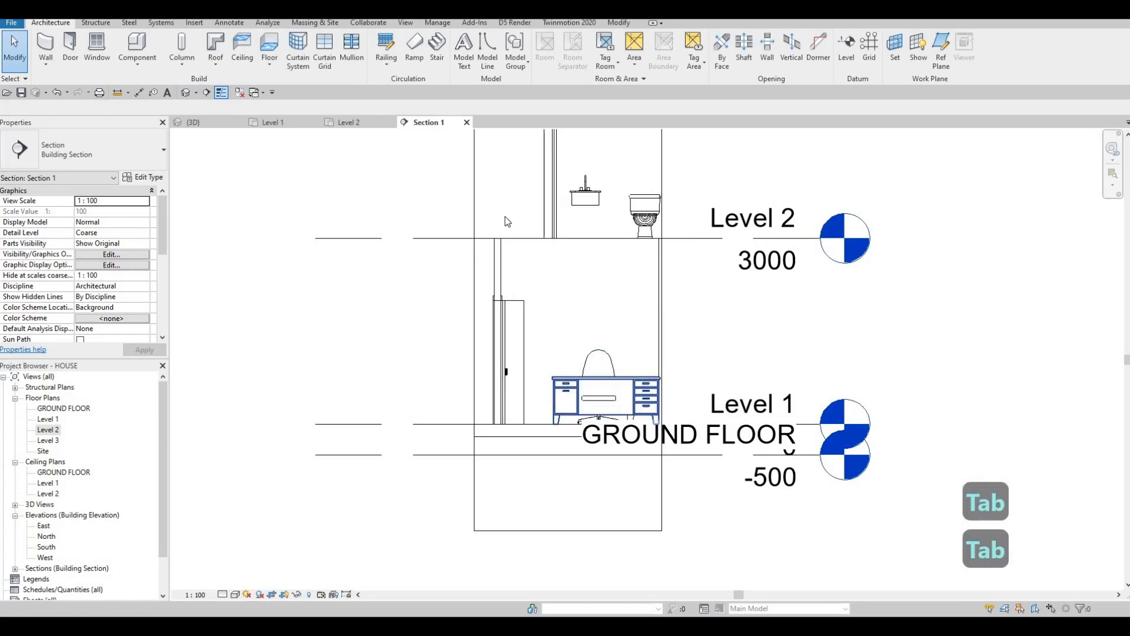
In the Level 1 plan, shift the section line farther west past the desk in the northwest room and reopen the section view.
left_click(287, 121)
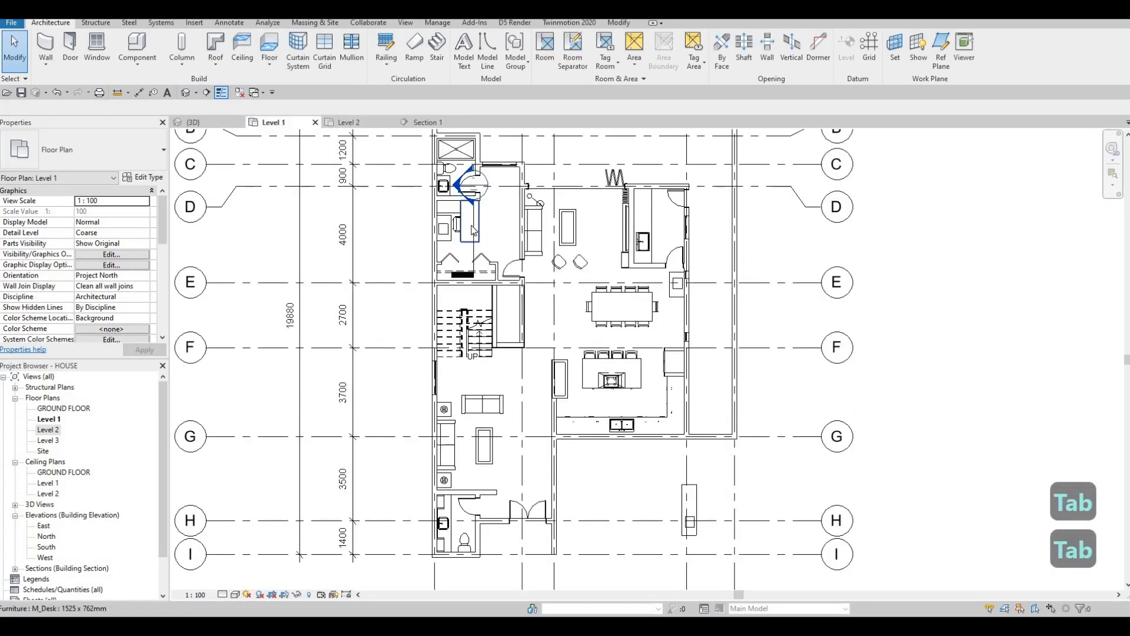
key("Escape")
left_click(461, 226)
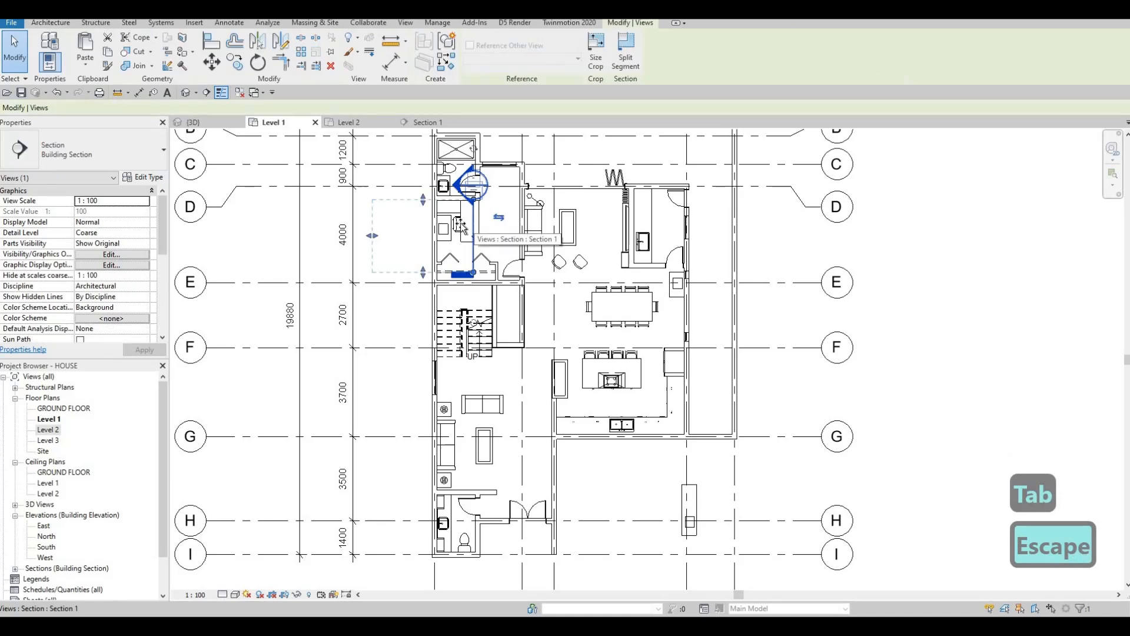
left_click_drag(457, 227, 453, 225)
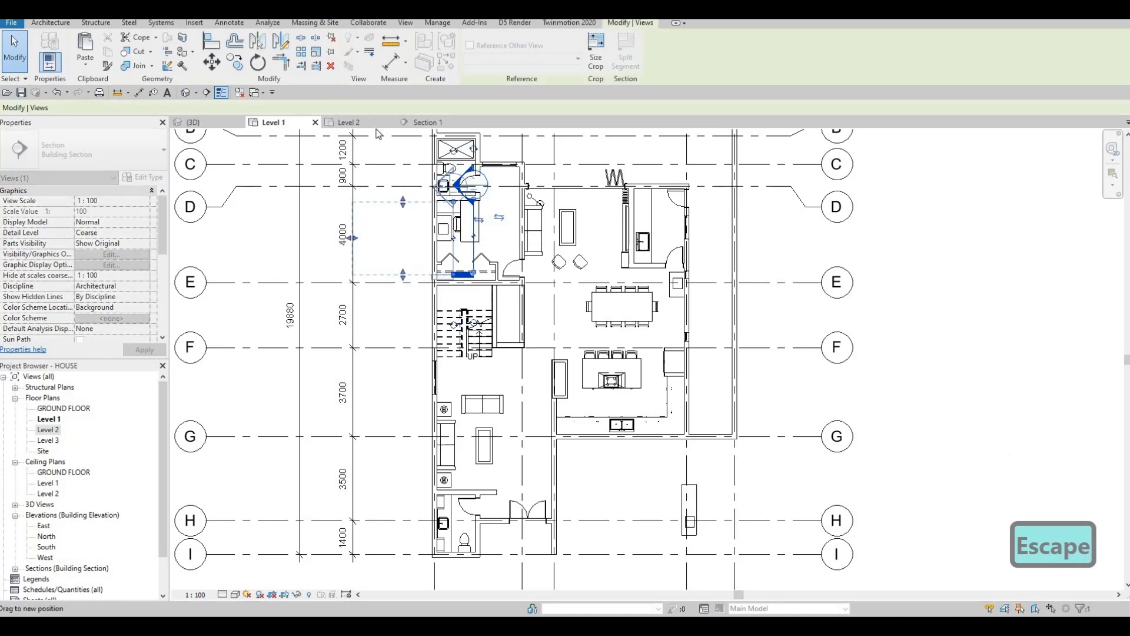
key("Escape")
left_click(424, 120)
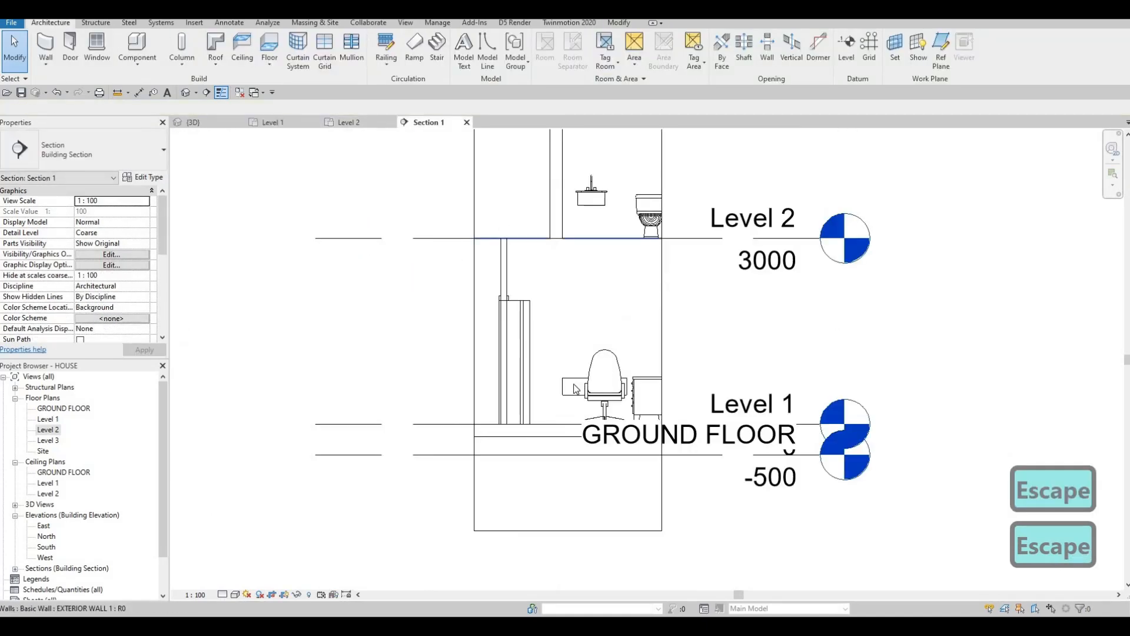
Stretch the top of the generic model behind the executive chair up to the rim of the Level 2 vanity sink.
left_click(570, 379)
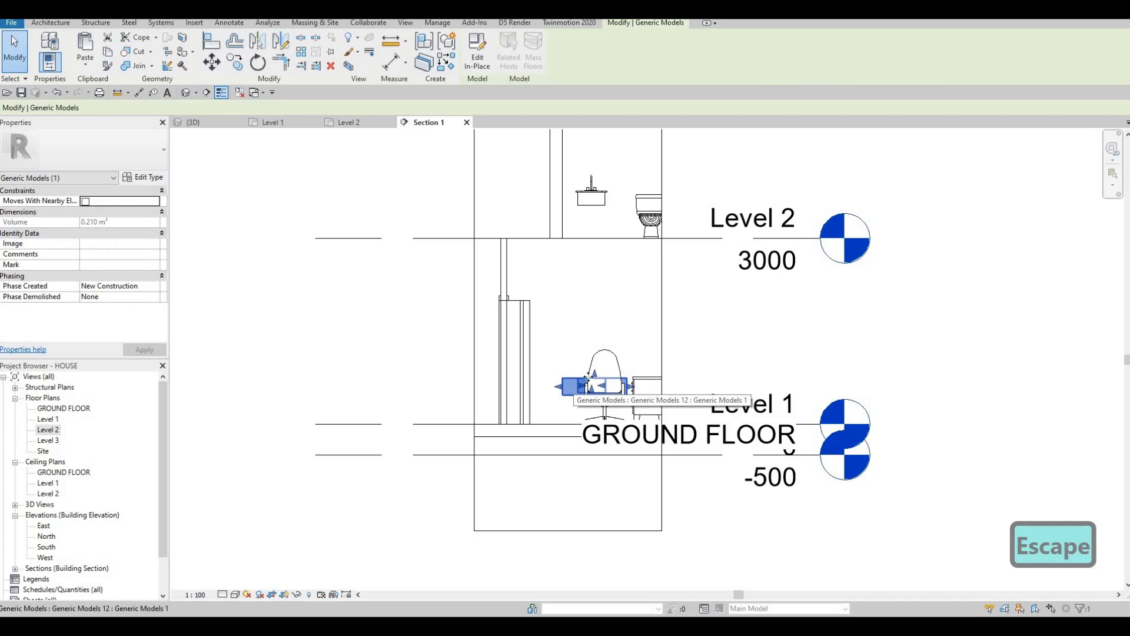
left_click_drag(587, 243, 592, 187)
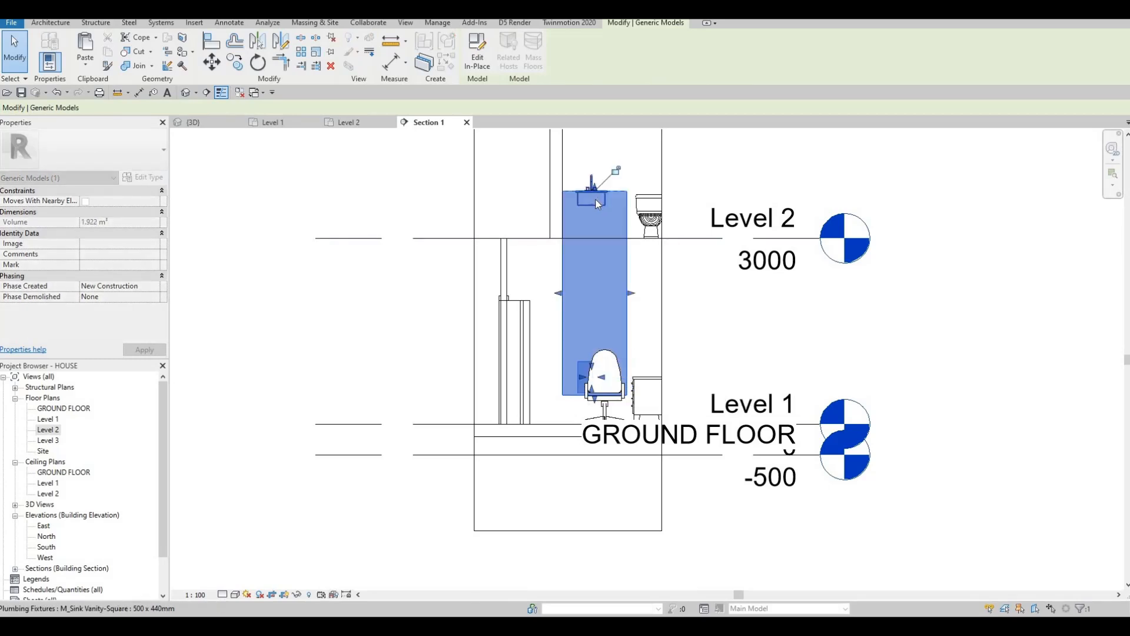
scroll(592, 187, "up", 5)
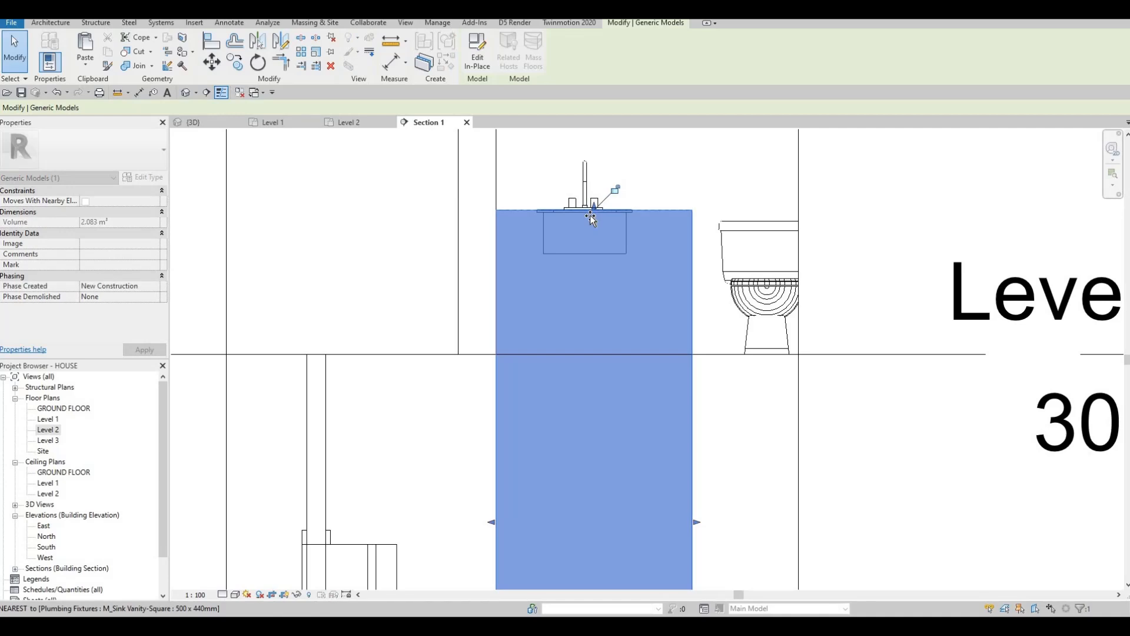
left_click_drag(588, 213, 599, 218)
scroll(588, 211, "up", 4)
scroll(601, 217, "down", 4)
scroll(580, 442, "down", 5)
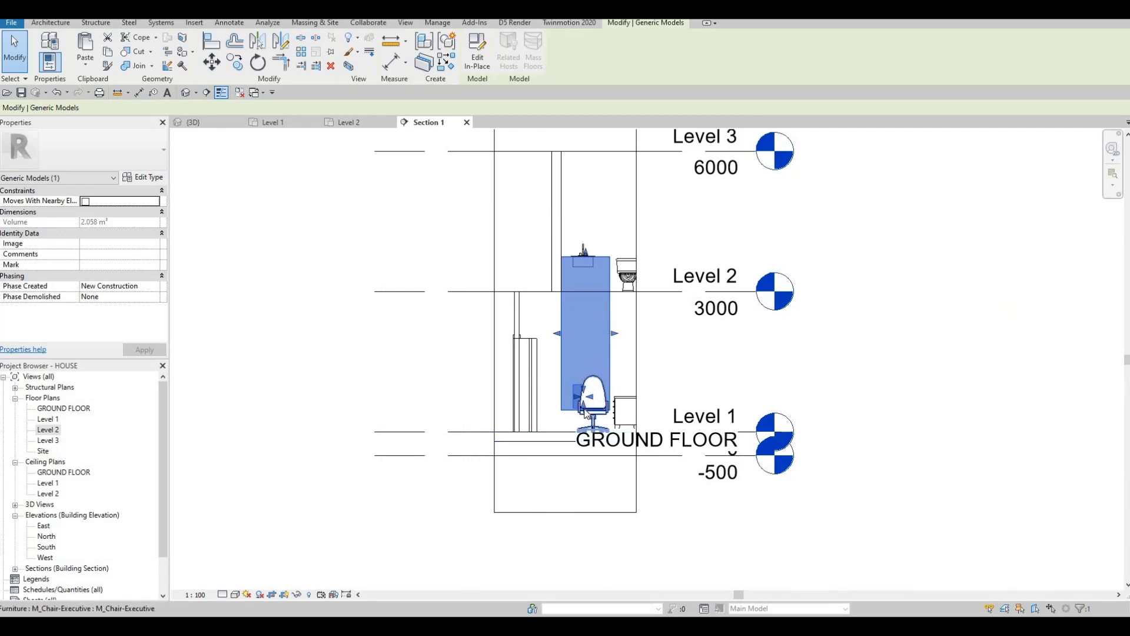
Raise the bottom of the same generic model above Level 2, leaving a shallow counter just deeper than the sink basin.
scroll(583, 389, "up", 2)
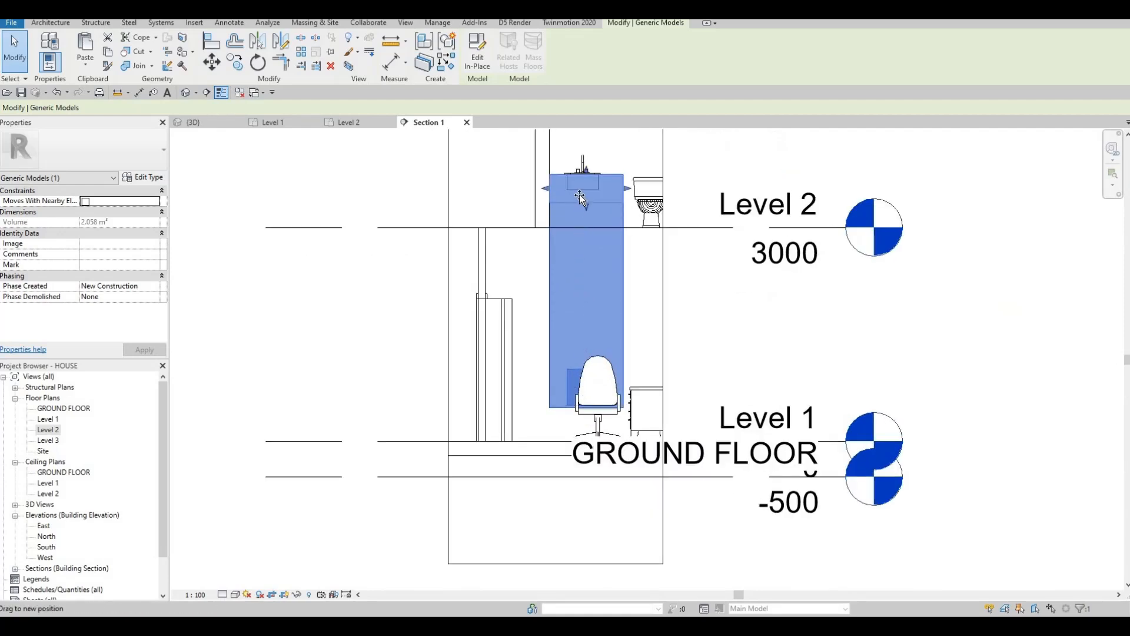
left_click_drag(580, 196, 579, 200)
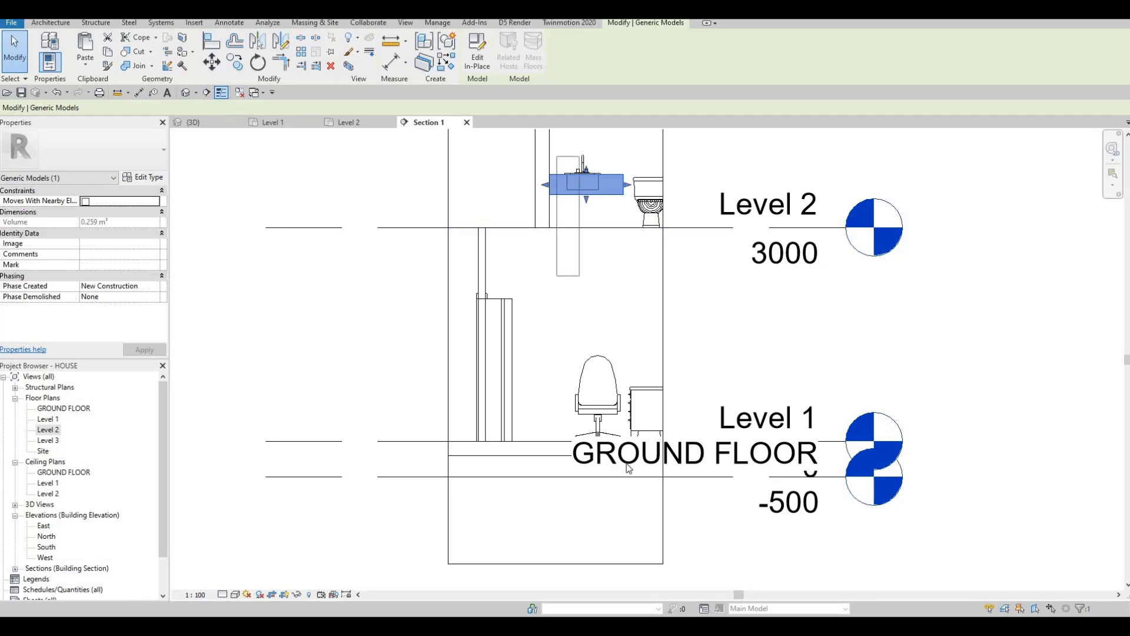
key("Escape")
key("Escape")
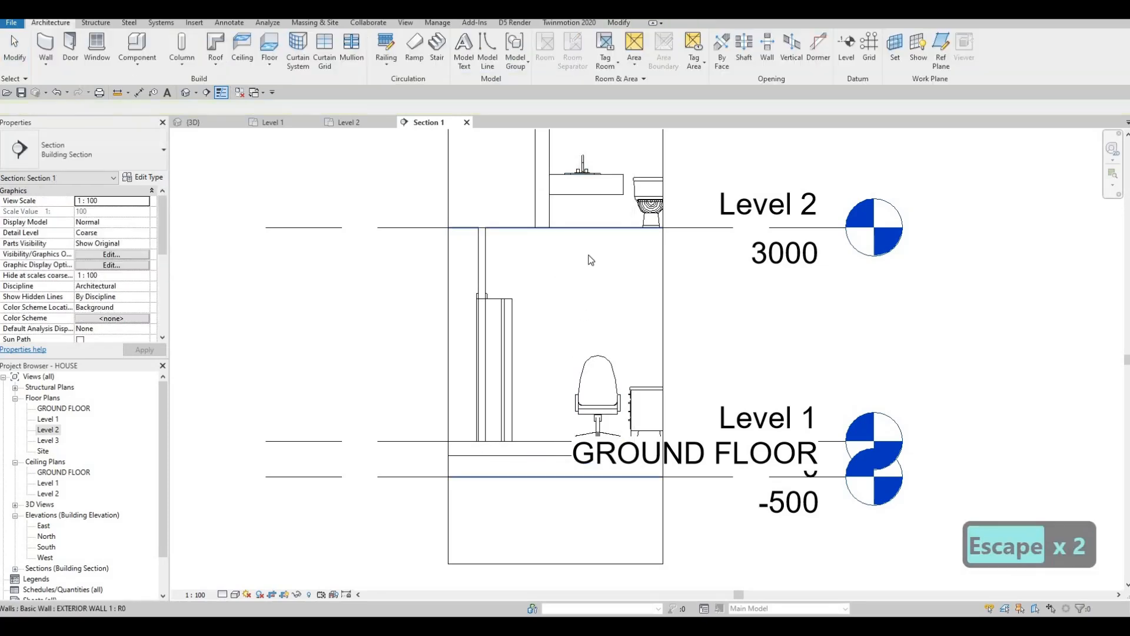
scroll(590, 259, "down", 2)
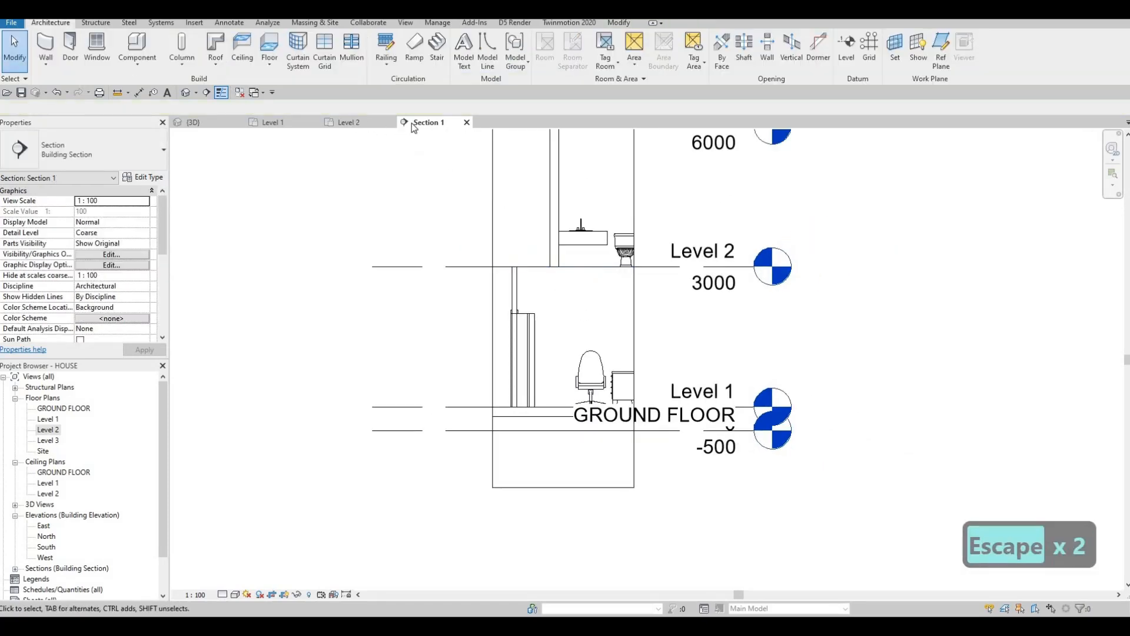
In the Level 1 plan, move the section line to the east wall between grids D and F, face it east, and open its view.
left_click(297, 121)
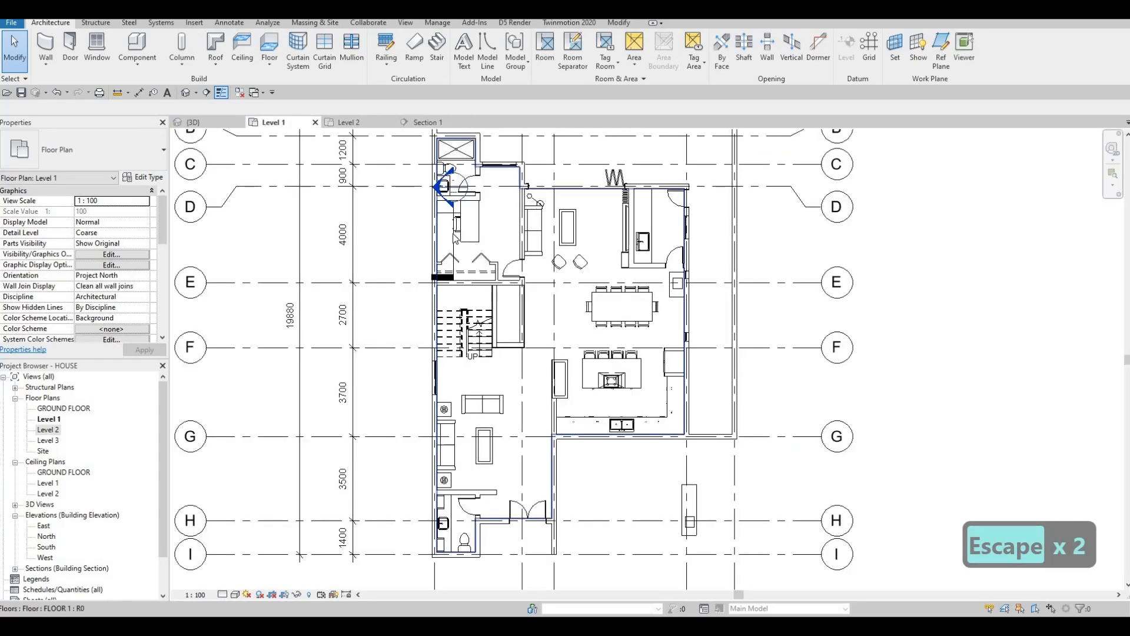
key("Escape")
left_click(452, 249)
key("Escape")
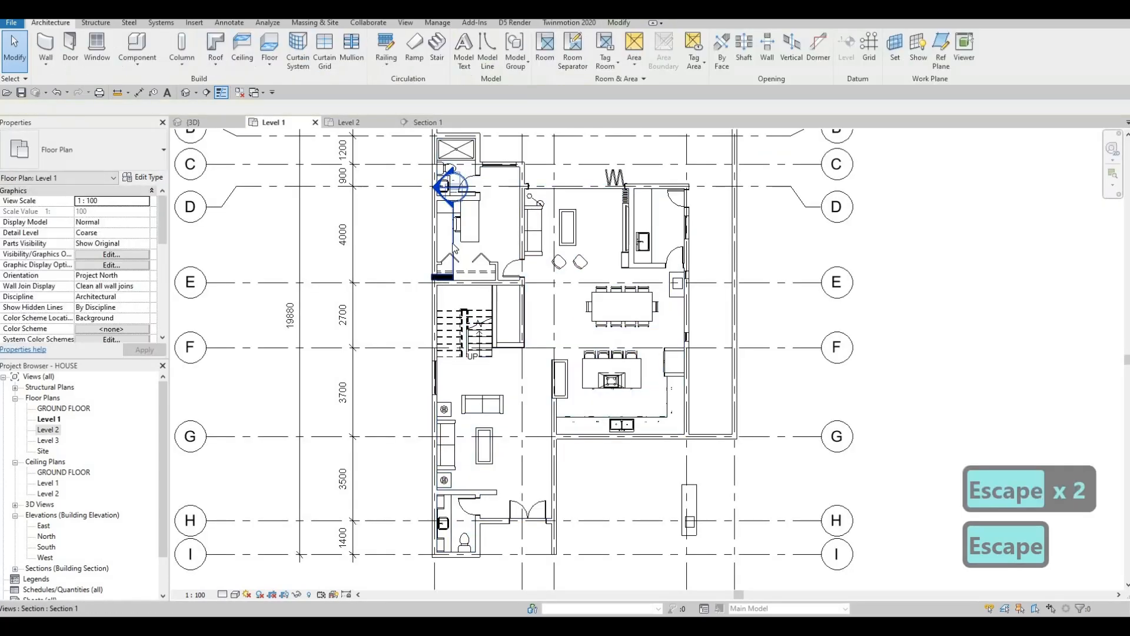
left_click(454, 252)
left_click_drag(464, 188, 687, 265)
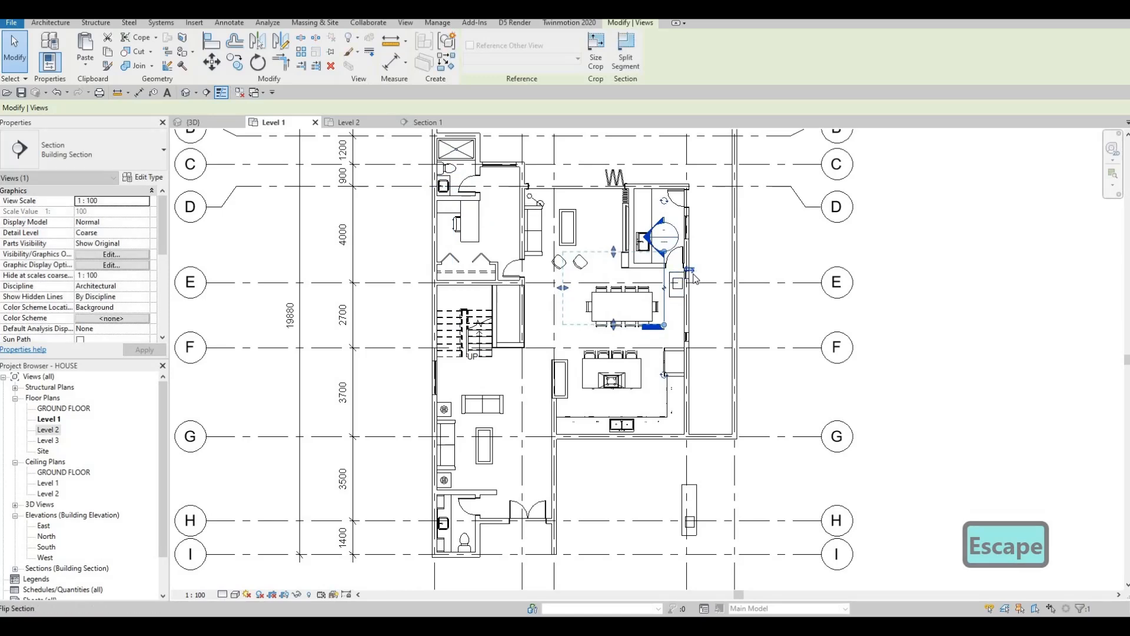
key("Escape")
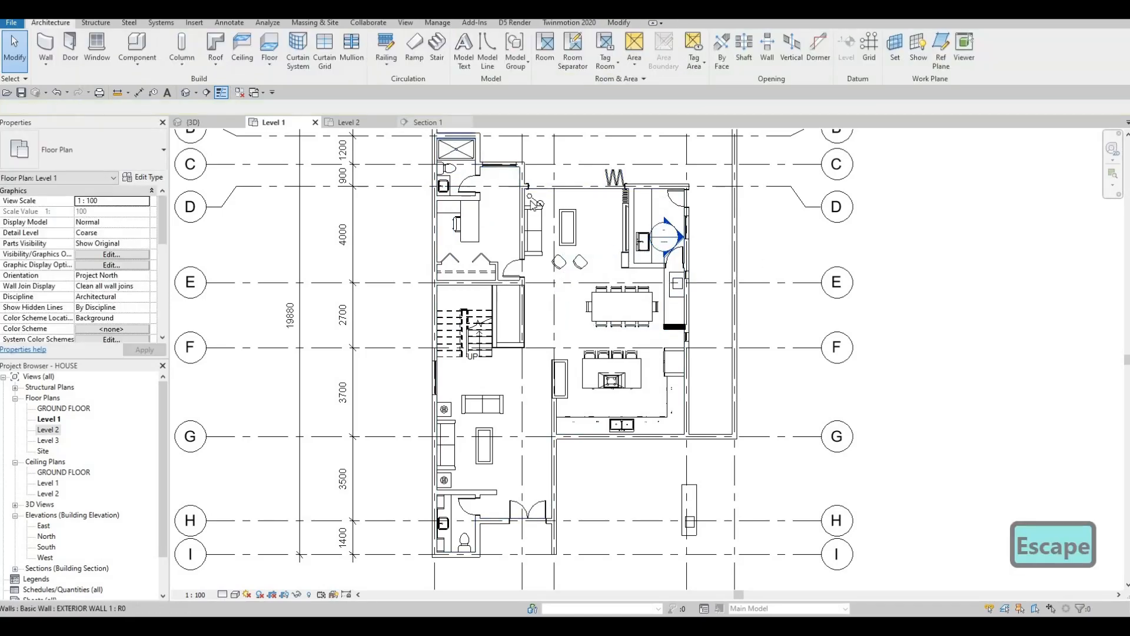
double_click(665, 236)
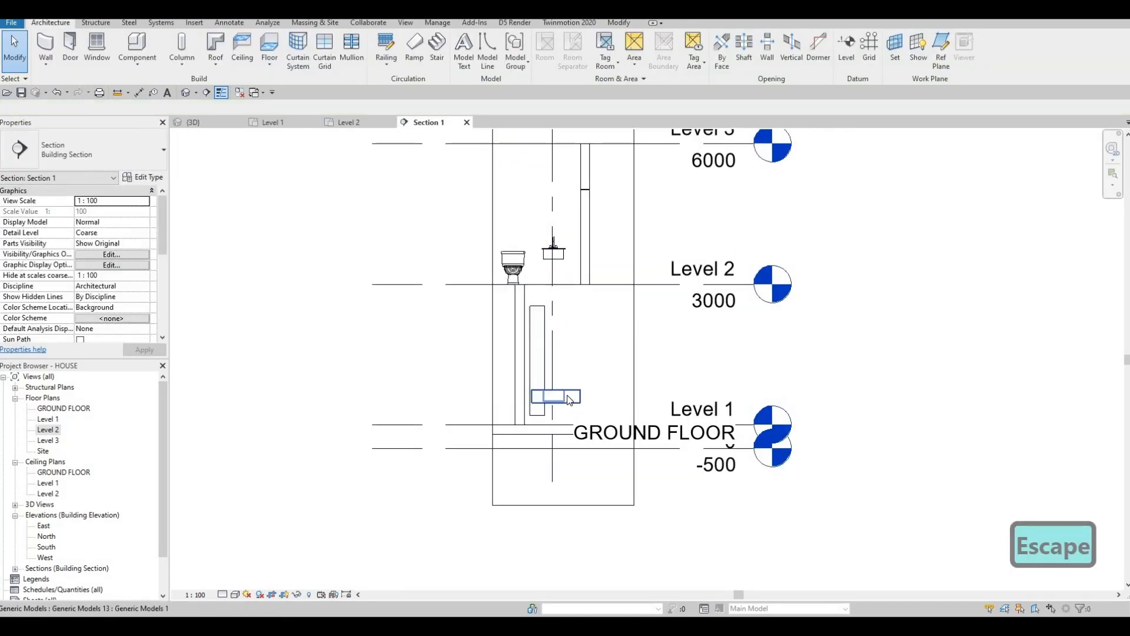
Raise the top and bottom of the east-side generic model to form a shallow counter around the single Level 2 sink.
left_click(555, 394)
left_click_drag(553, 256, 553, 251)
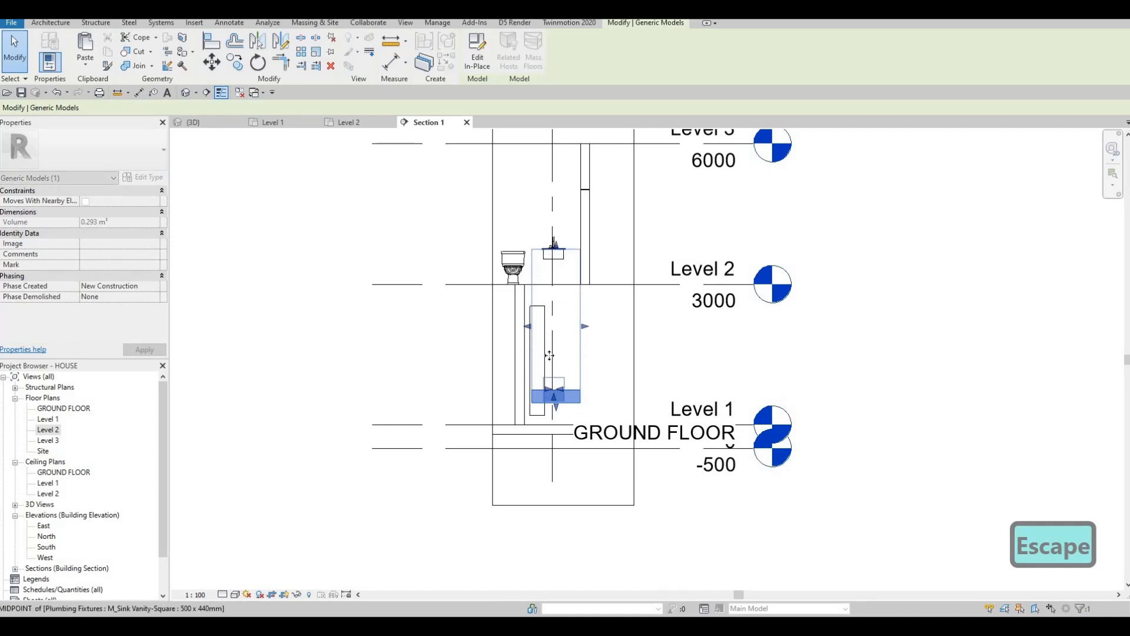
left_click_drag(560, 397, 567, 263)
scroll(559, 272, "up", 3)
key("Escape")
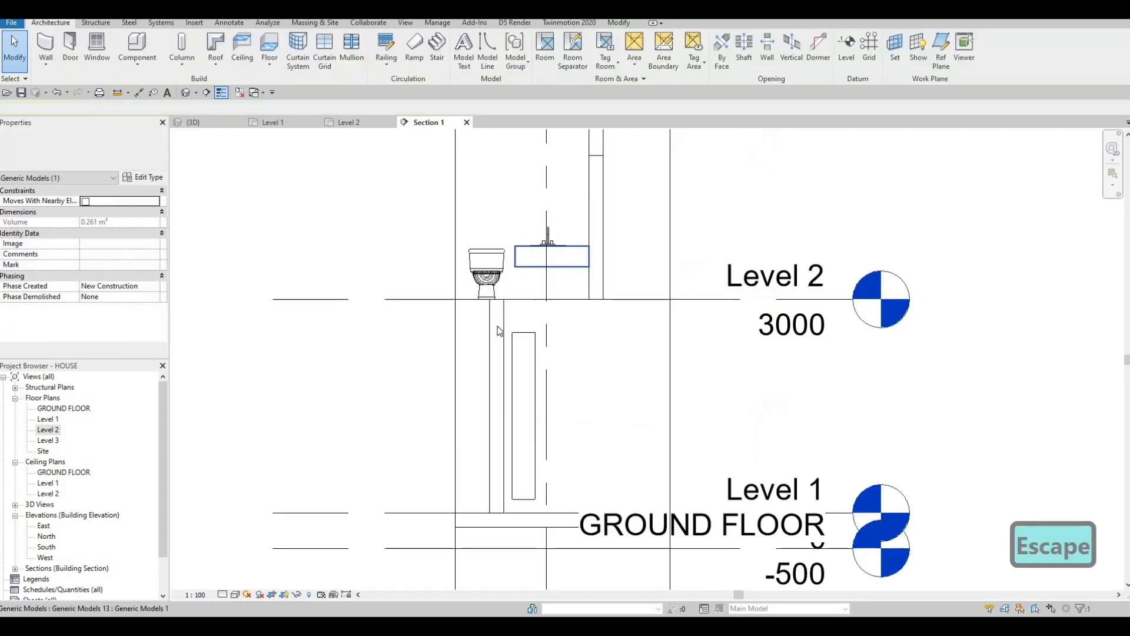
key("Escape")
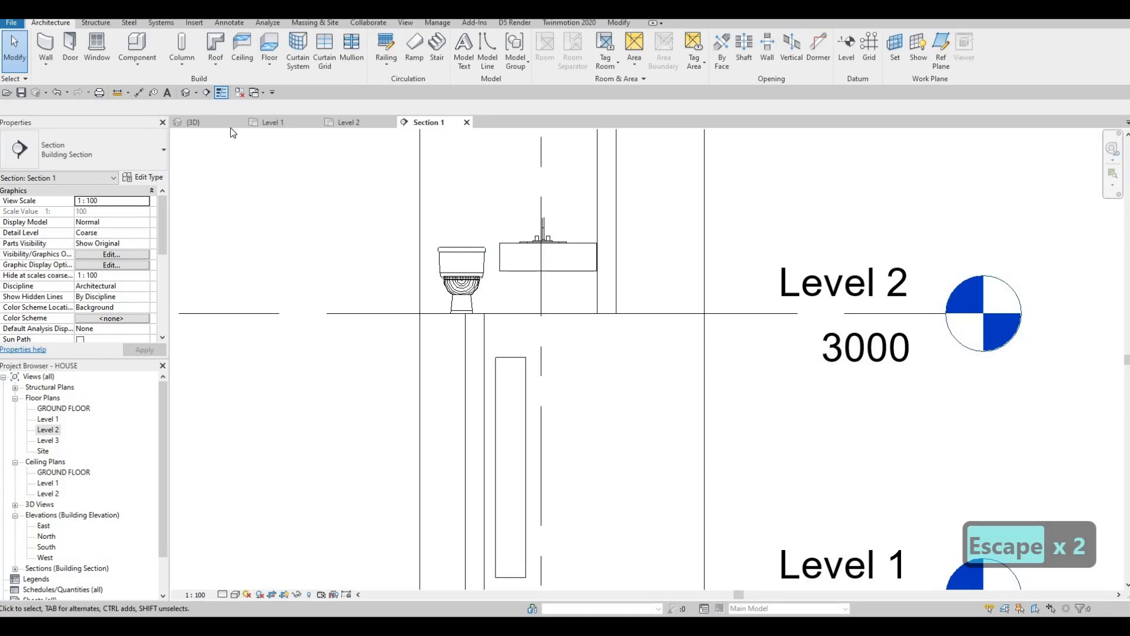
In the Level 1 plan, move the section line south between grids G and I, just west of the generic model on grid 4, and open its view.
left_click(272, 122)
scroll(568, 263, "down", 2)
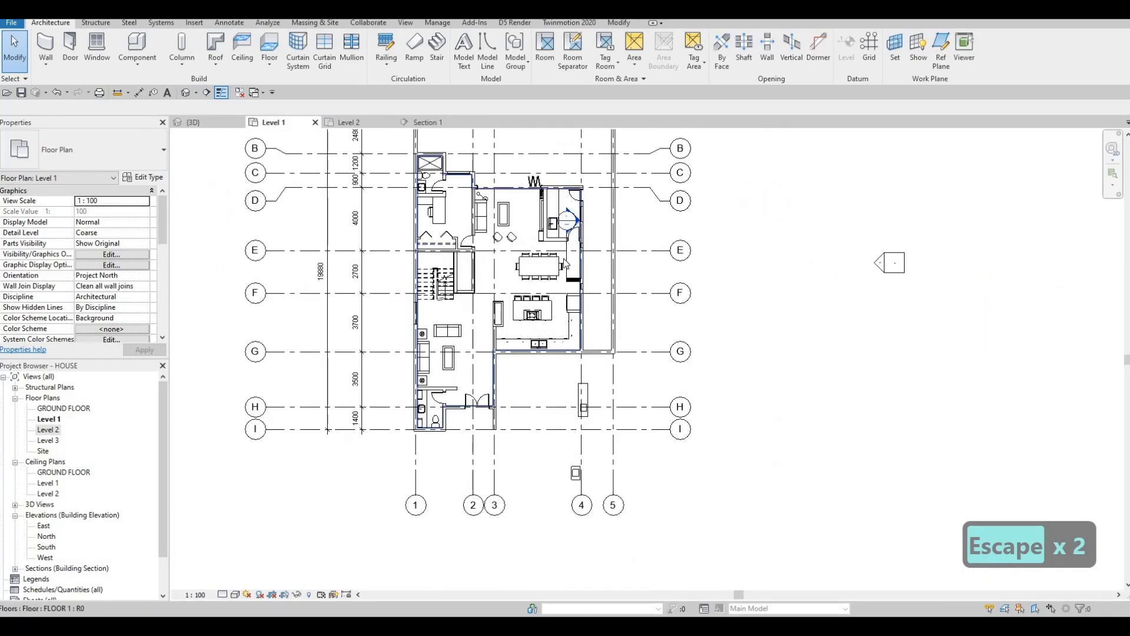
key("Escape")
left_click(568, 259)
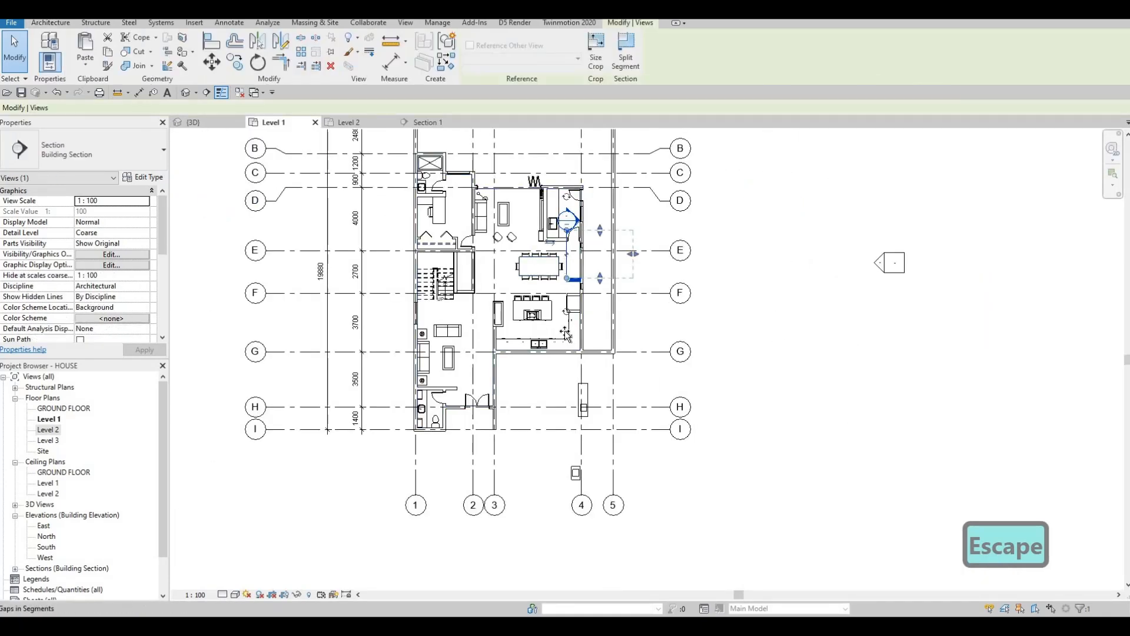
left_click_drag(567, 279, 566, 420)
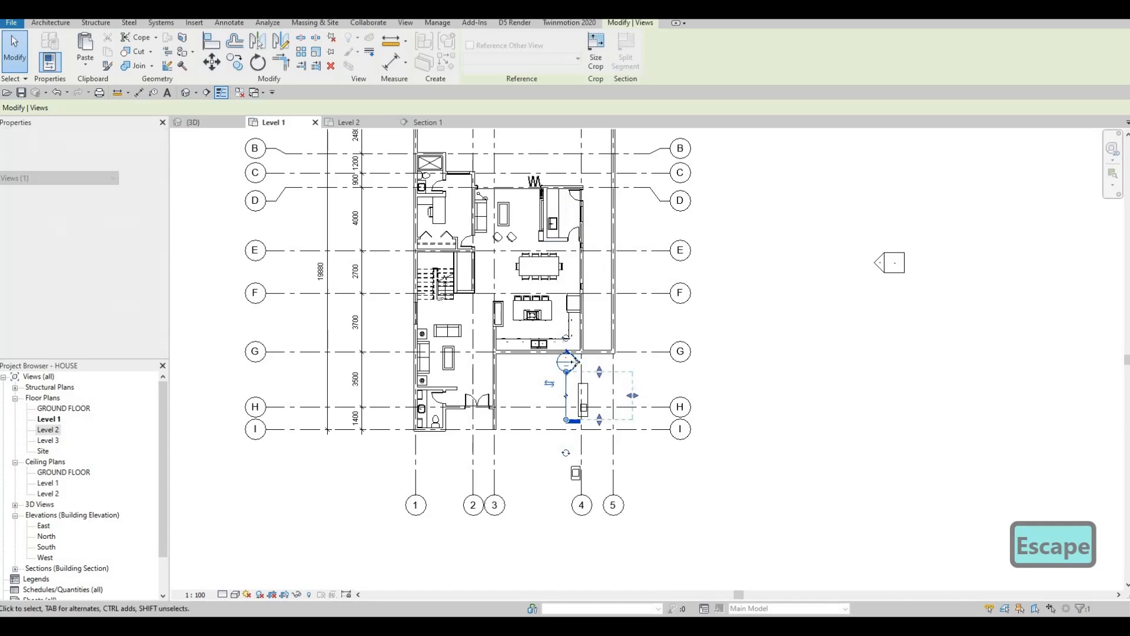
left_click(425, 121)
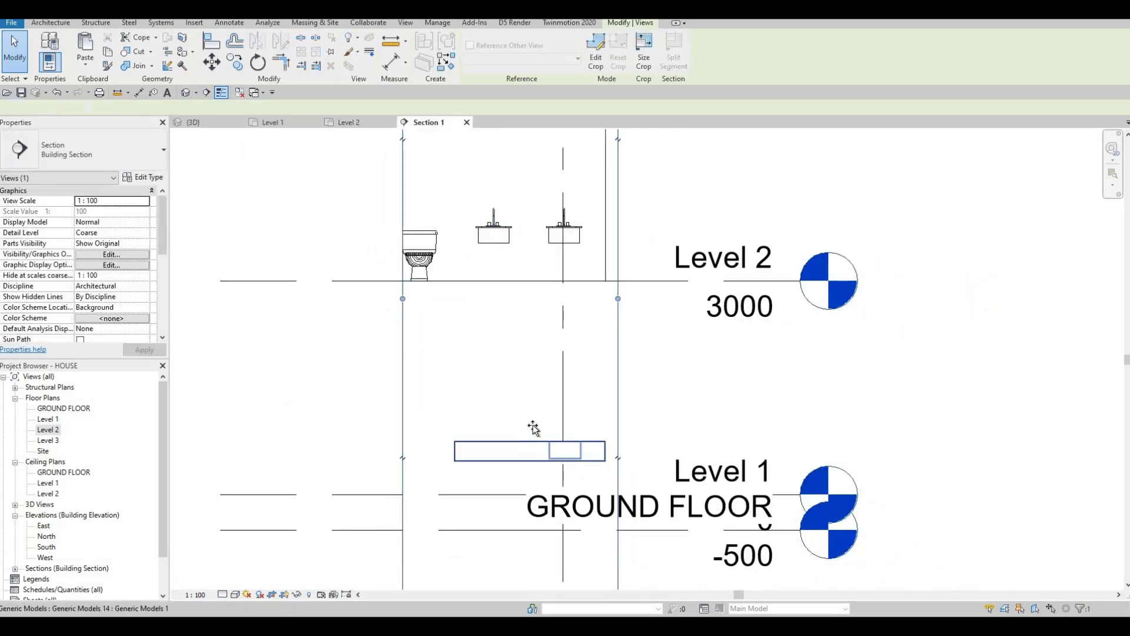
Raise the top and bottom of the wide generic model to form a shallow counter around the two Level 2 sinks.
left_click(532, 433)
left_click_drag(527, 233, 527, 227)
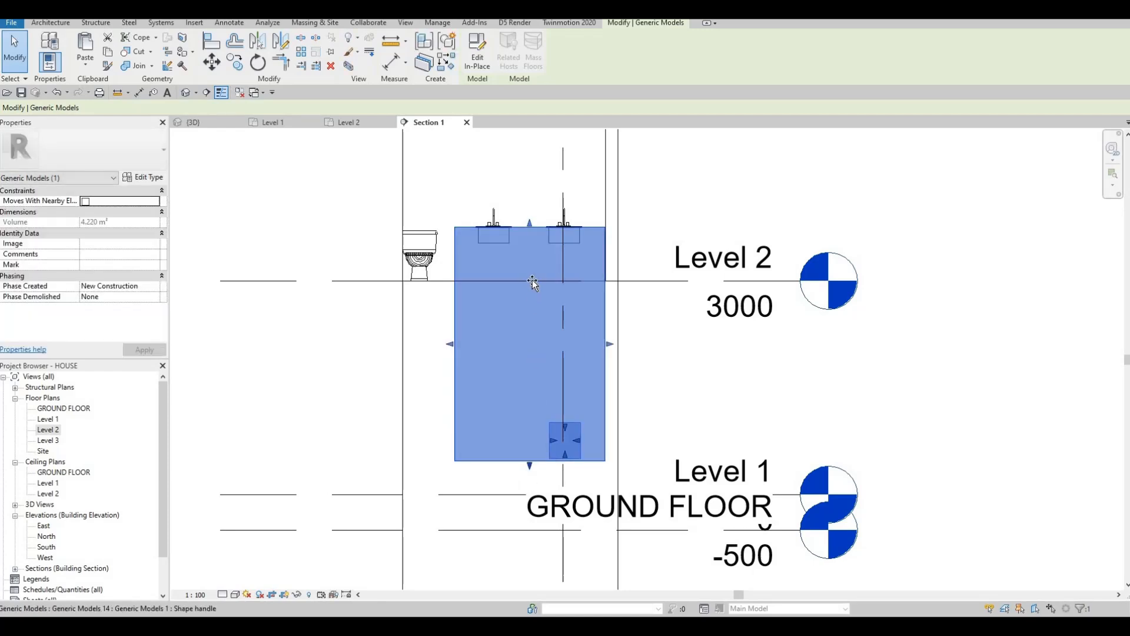
left_click_drag(532, 280, 530, 256)
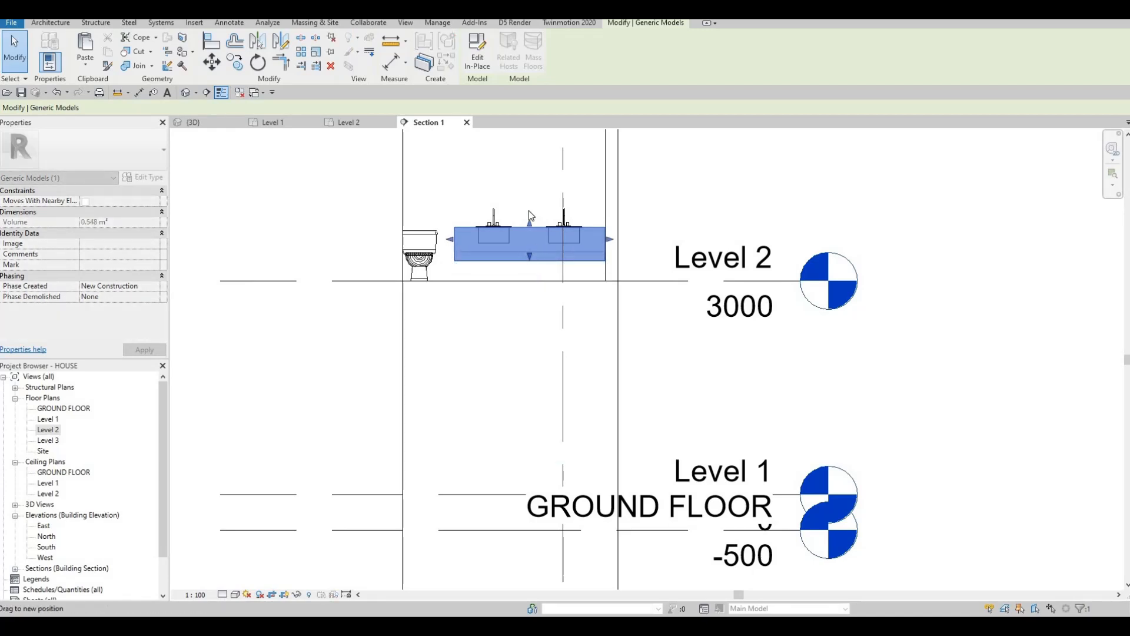
key("Escape")
key("Escape")
scroll(529, 219, "up", 2)
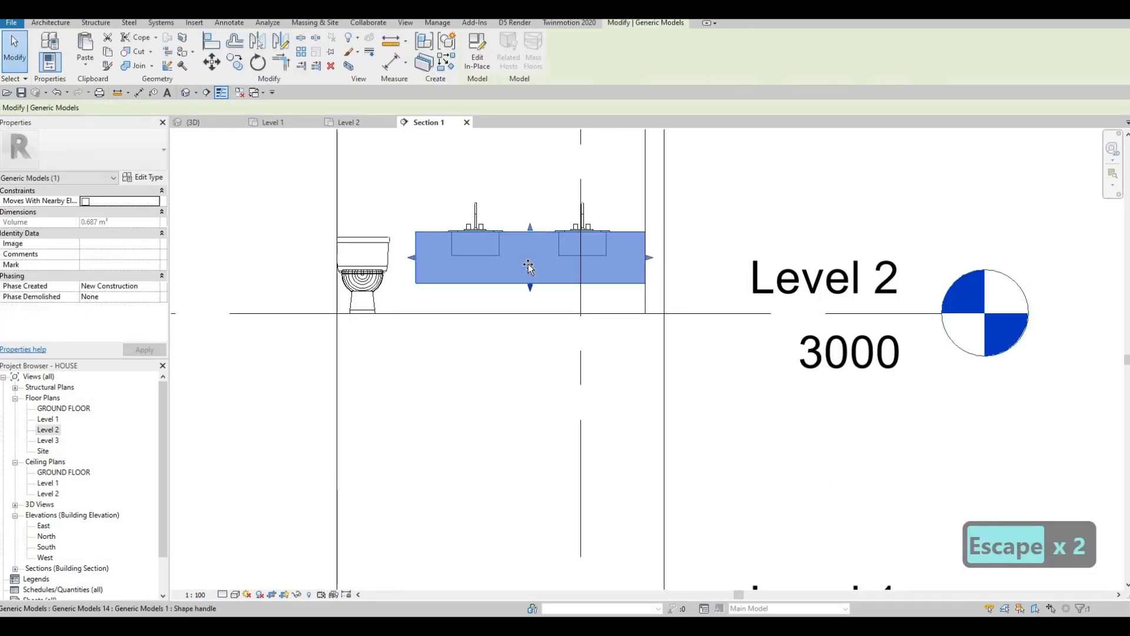
key("Escape")
key("Escape")
scroll(514, 267, "down", 2)
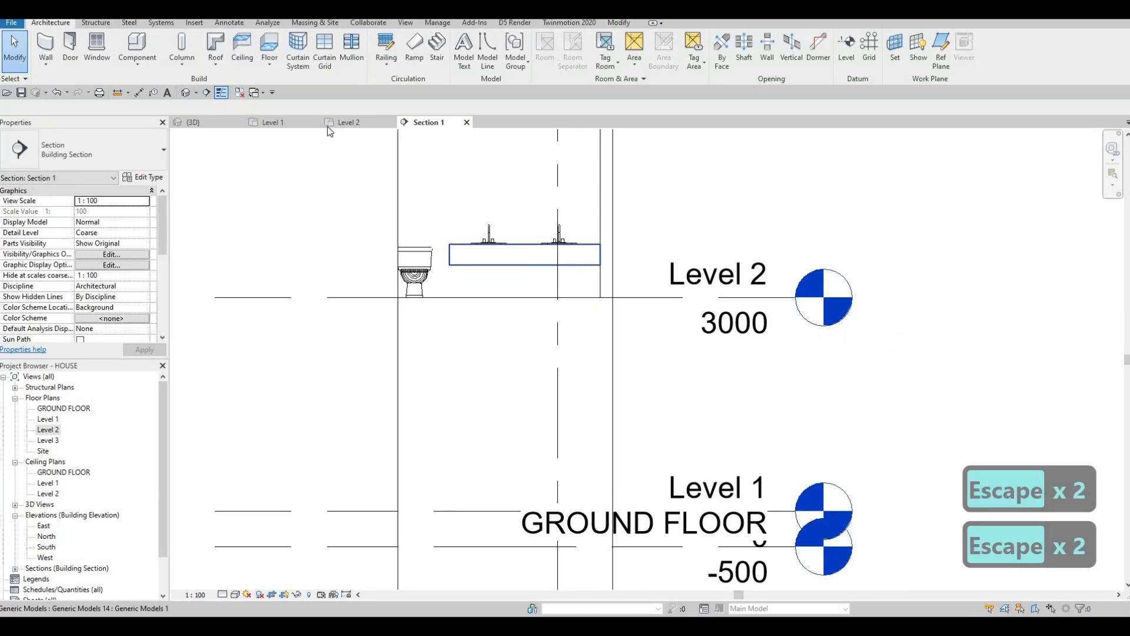
key("Escape")
key("Escape")
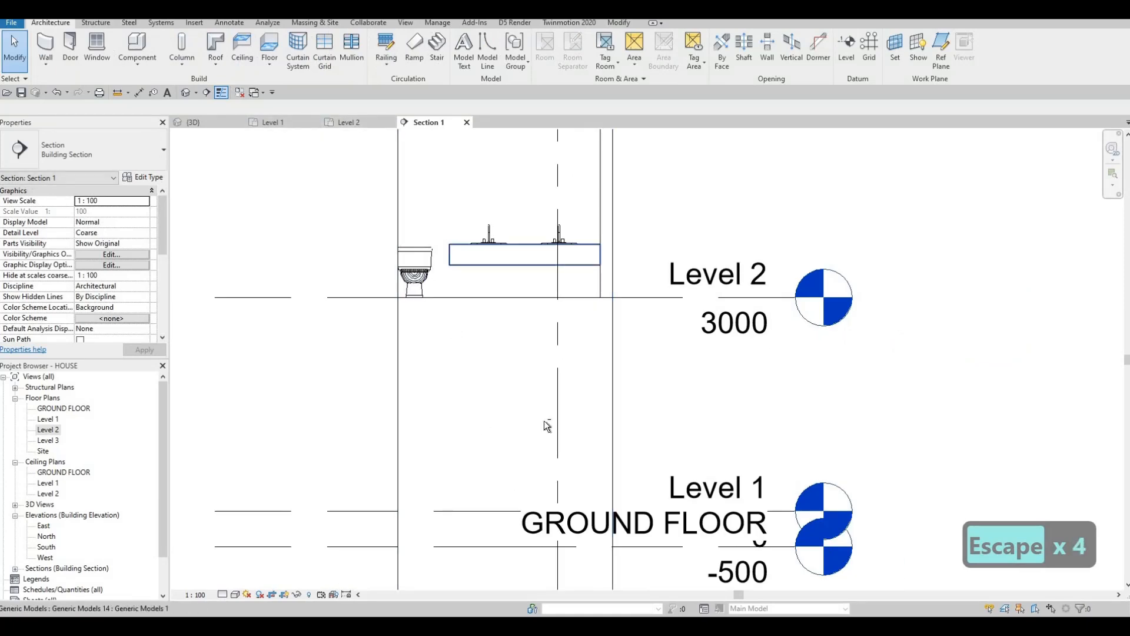
key("Escape")
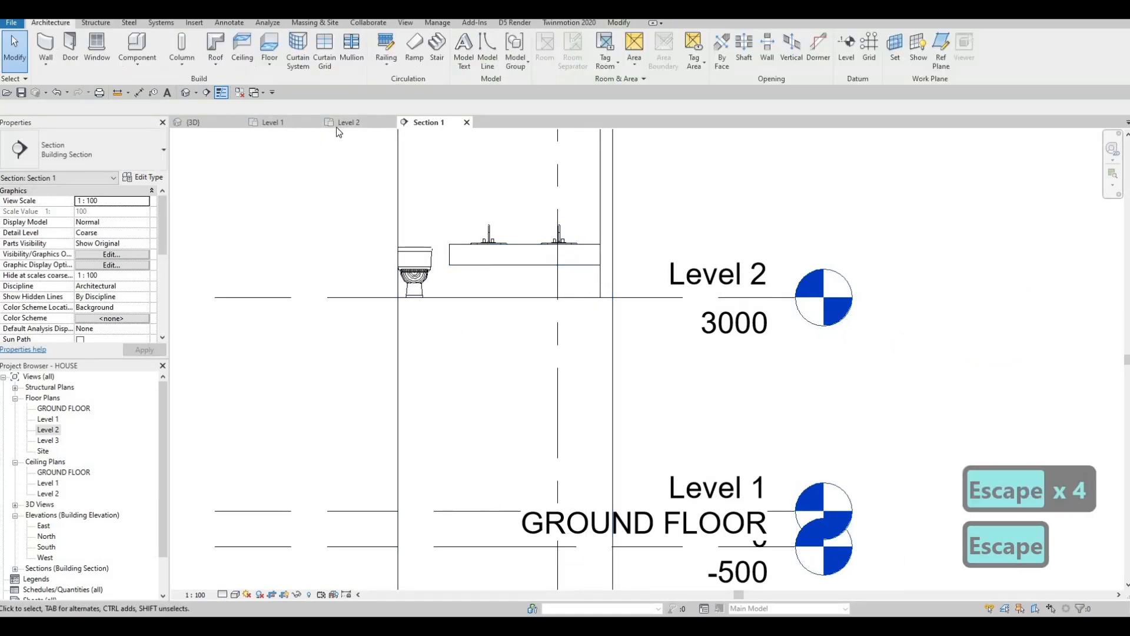
Close the section view and delete the section line beside the two-sink bathroom in the Level 2 plan.
key("Escape")
left_click(466, 123)
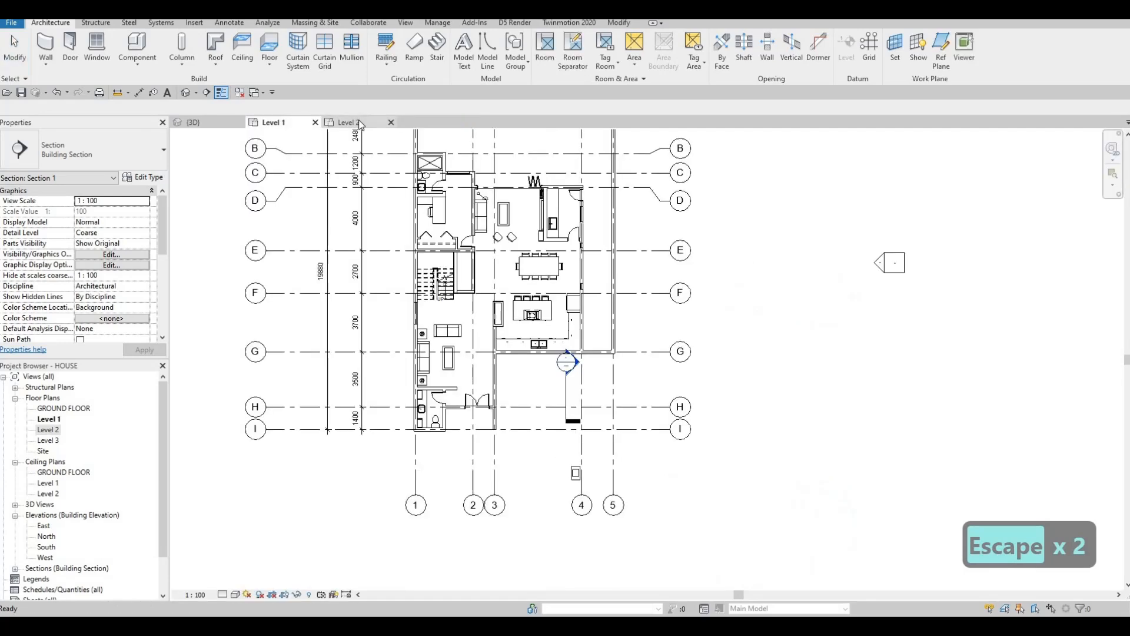
scroll(474, 271, "up", 2)
key("Escape")
scroll(474, 270, "down", 3)
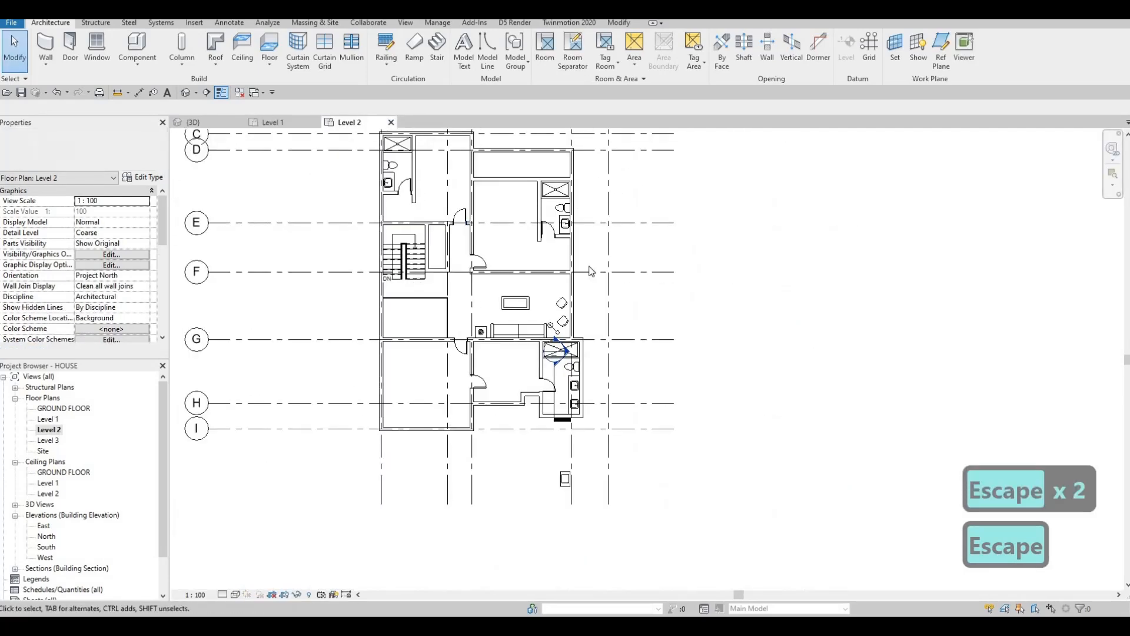
scroll(551, 453, "up", 2)
scroll(551, 444, "up", 2)
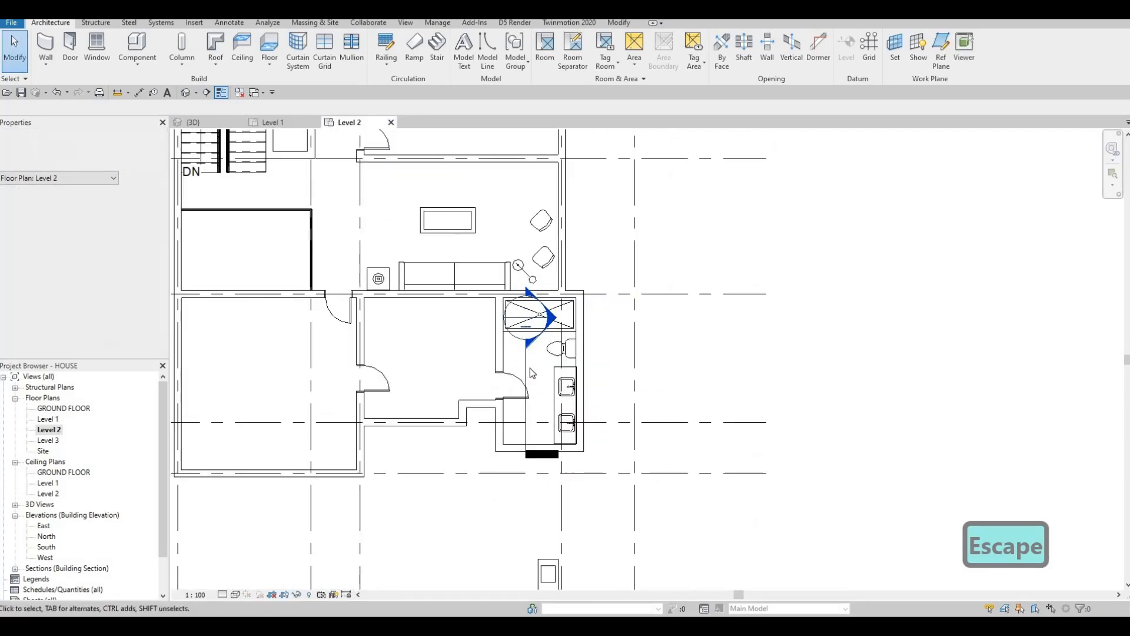
key("Escape")
key("Escape")
left_click(523, 380)
left_click(526, 369)
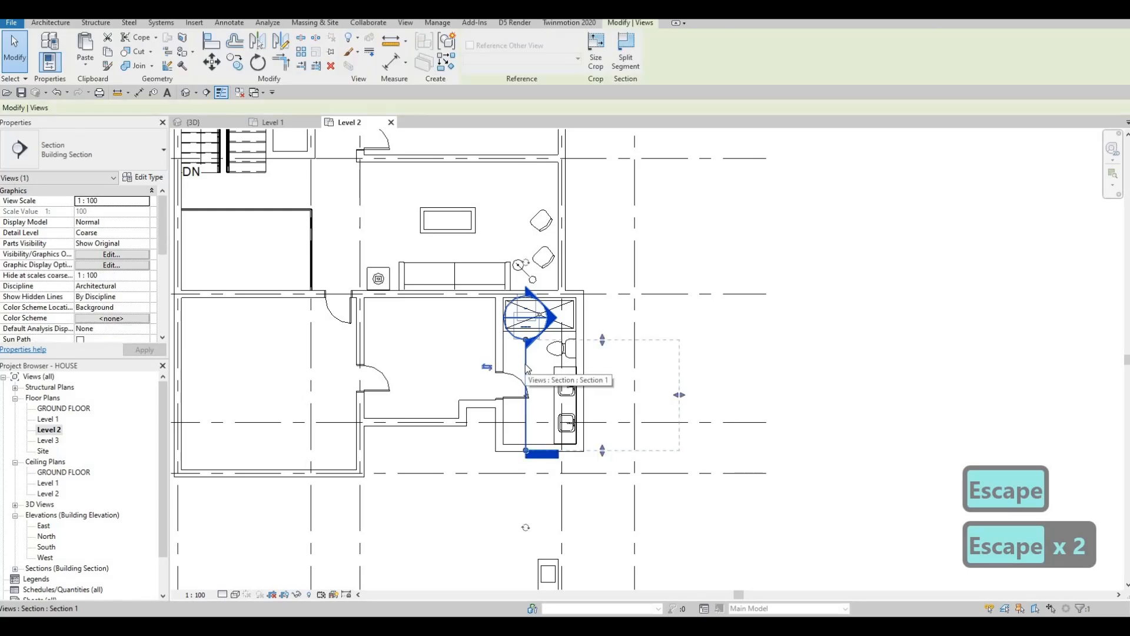
key("Delete")
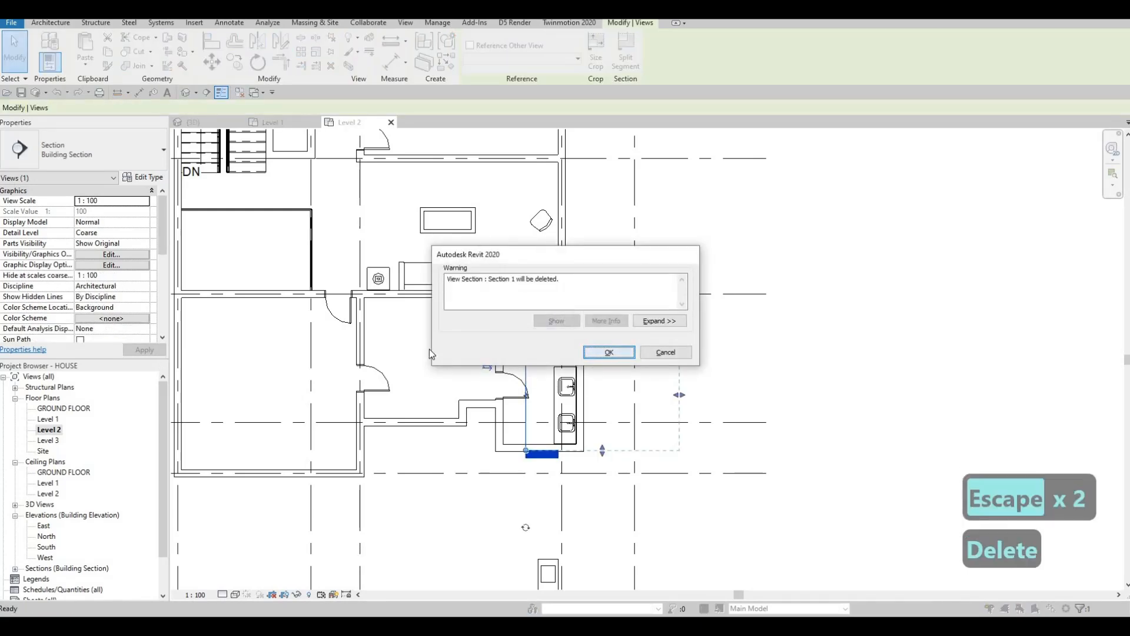
key("Escape")
Load the M_Bed-Box family from the Furniture > Beds folder of the Canada library.
middle_click_drag(432, 313, 481, 420)
scroll(480, 420, "down", 3)
middle_click_drag(502, 287, 507, 307)
scroll(507, 307, "up", 1)
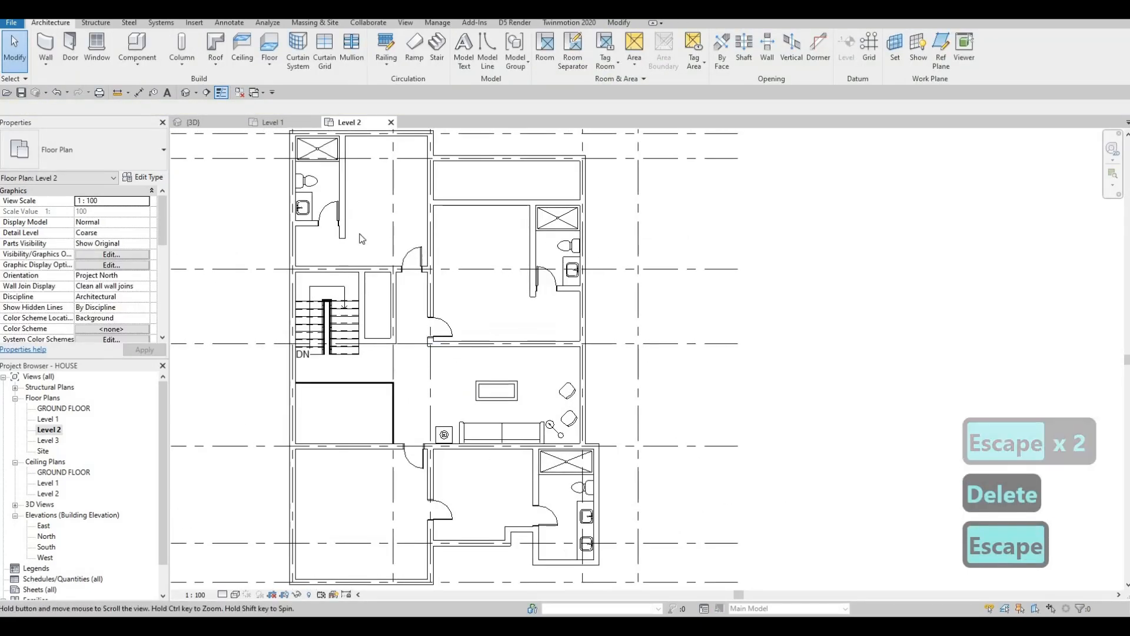
middle_click_drag(449, 245, 471, 280)
key("Escape")
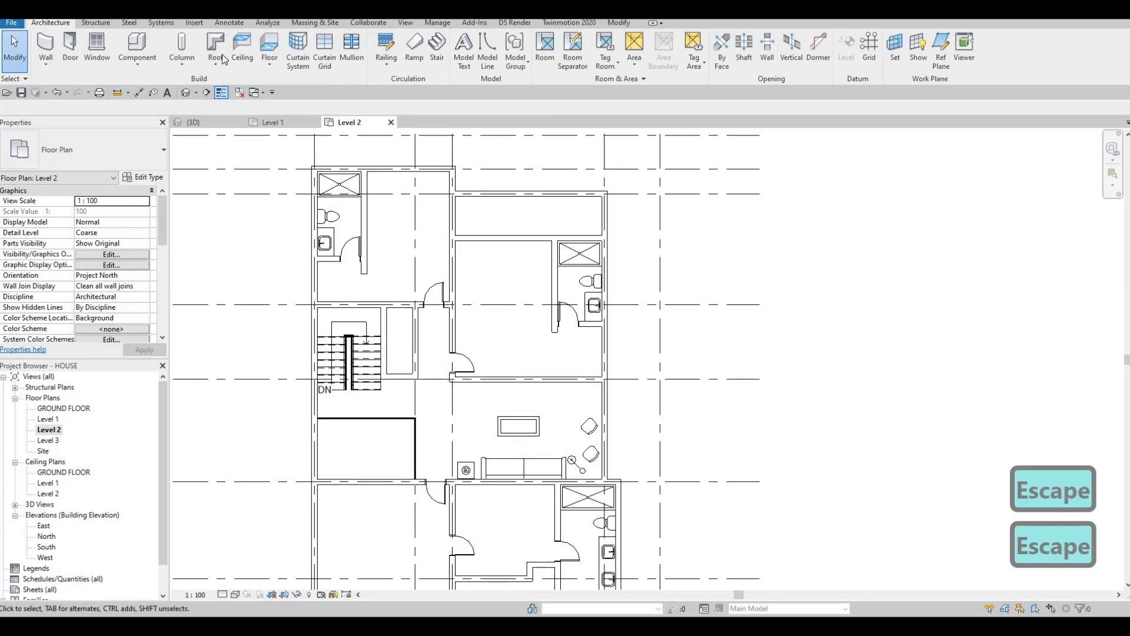
left_click(194, 23)
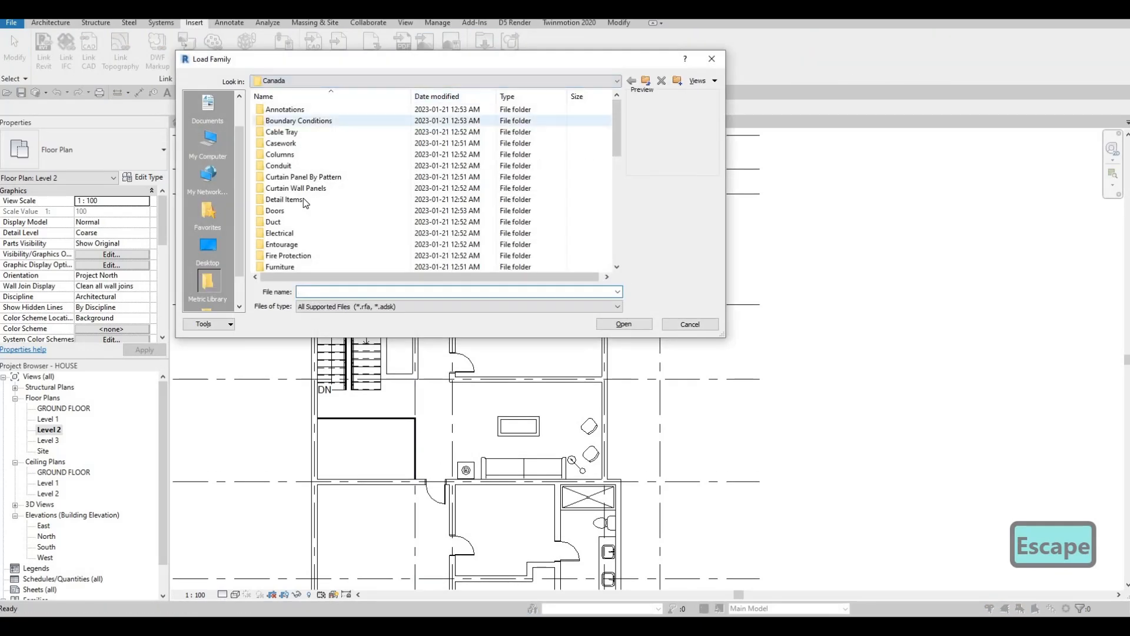
scroll(292, 223, "down", 1)
scroll(292, 228, "down", 3)
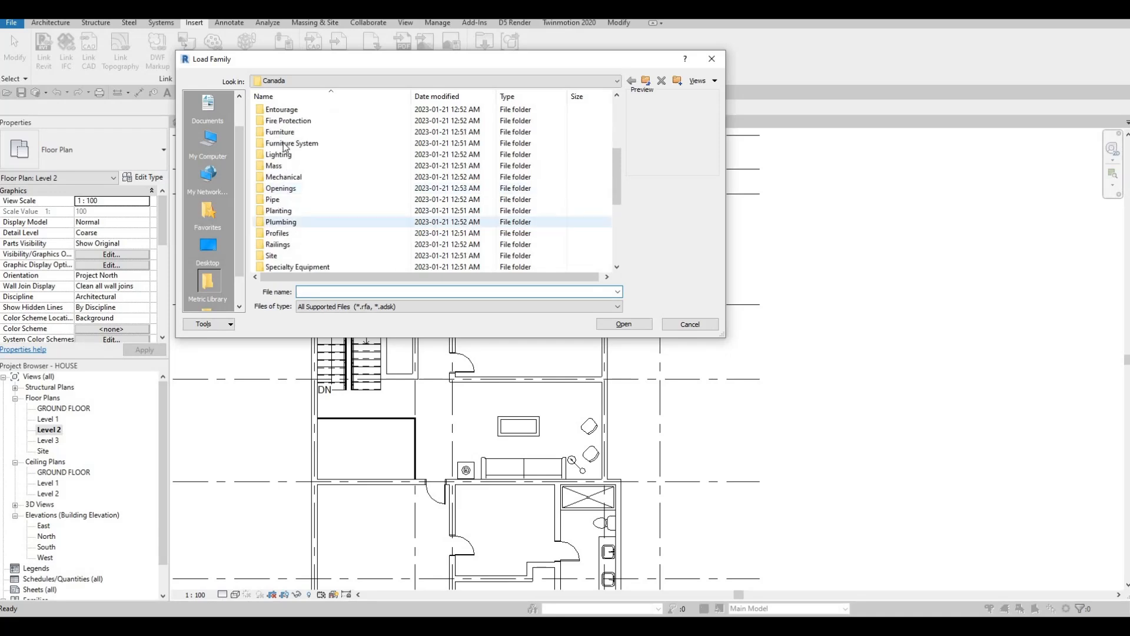
double_click(286, 133)
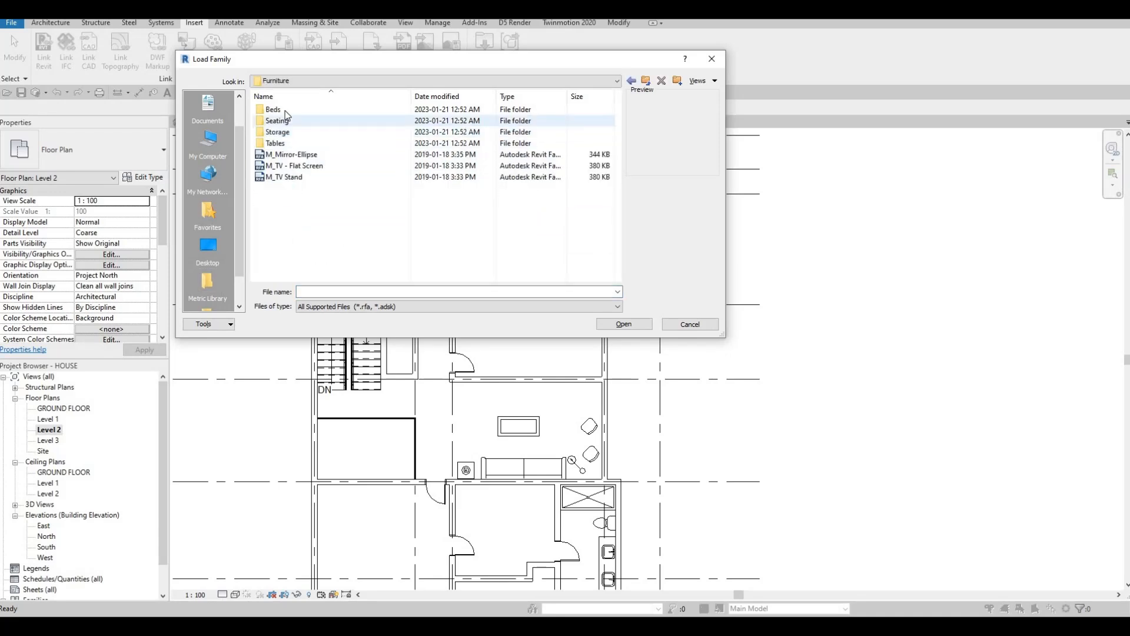
double_click(285, 110)
left_click(285, 110)
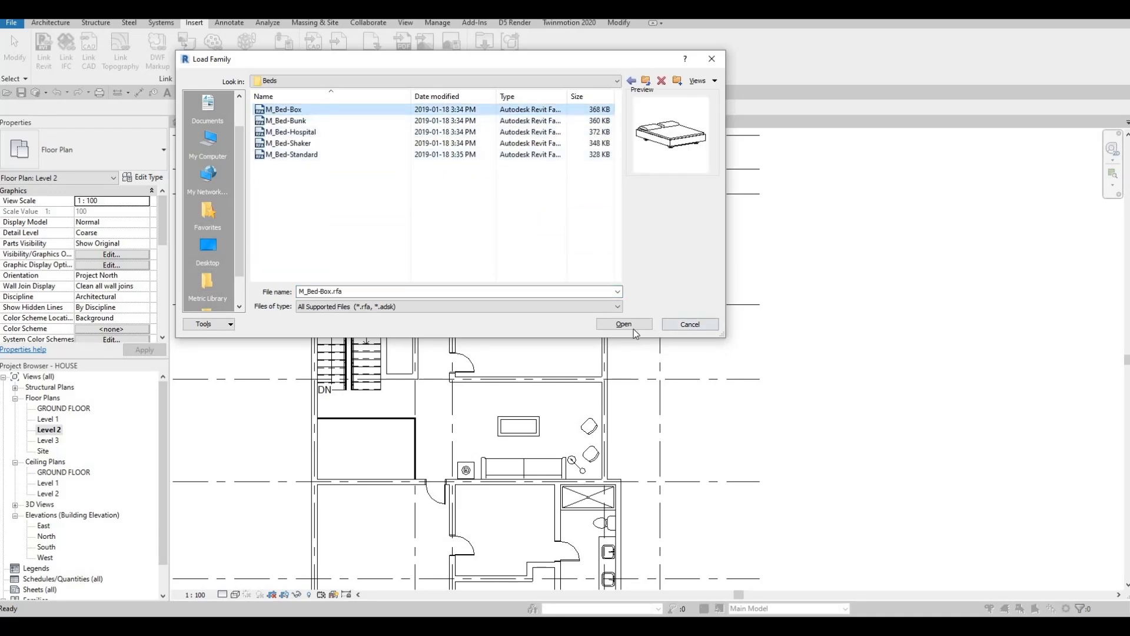
left_click(632, 327)
Place a 1525 x 2007mm Queen M_Bed-Box in the northwest bedroom, with its headboard against the bathroom wall.
key("c")
key("m")
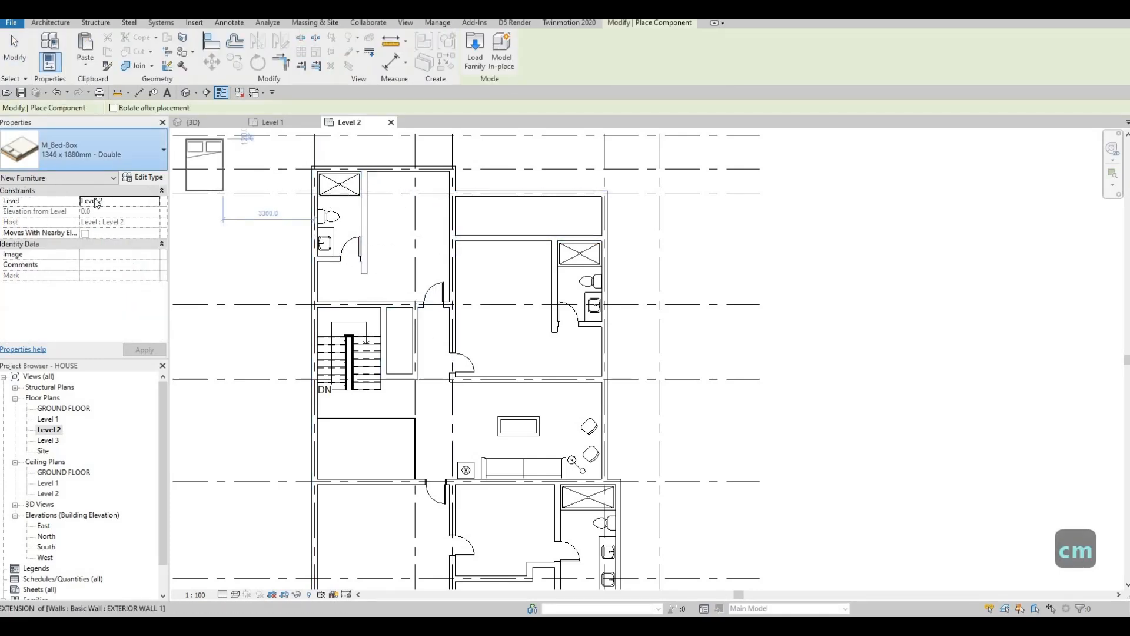
left_click(128, 149)
left_click(97, 281)
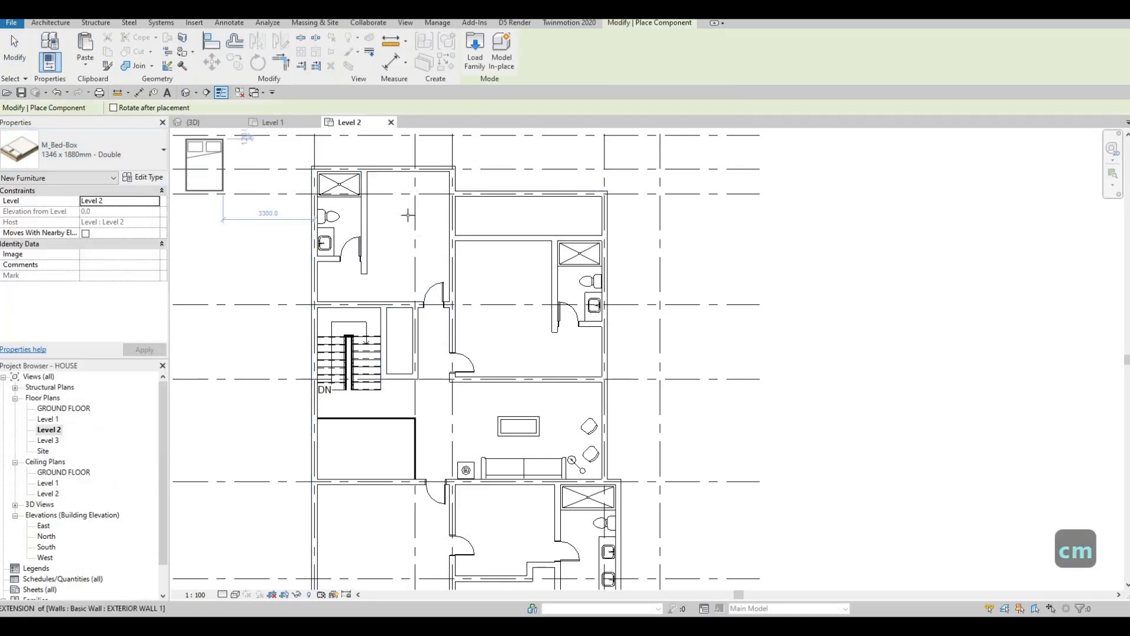
scroll(436, 217, "up", 2)
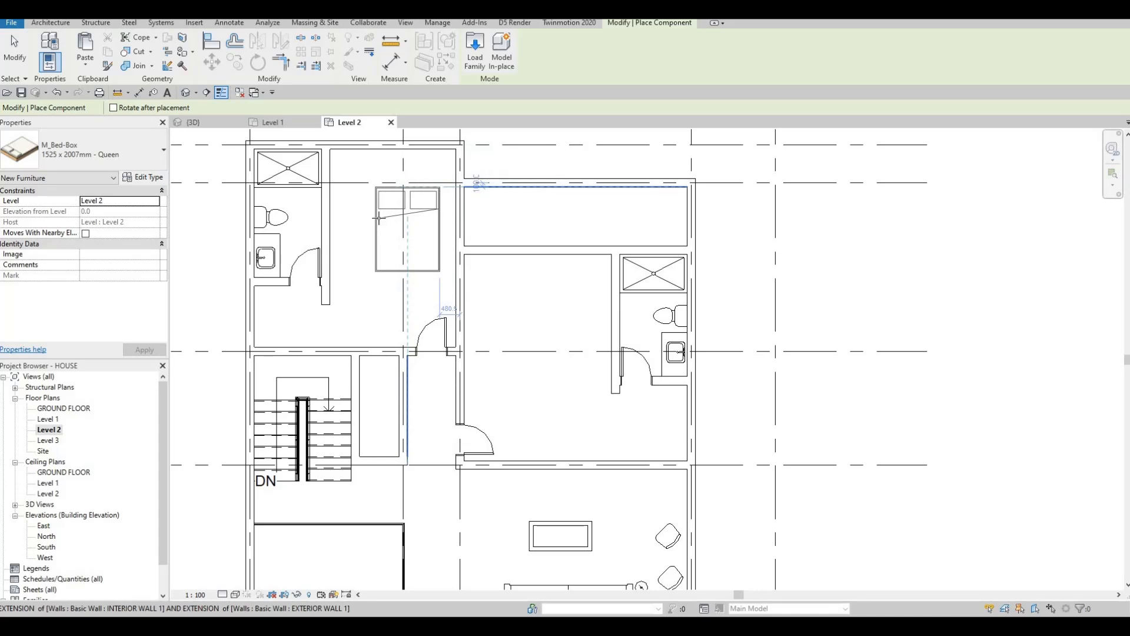
key("space")
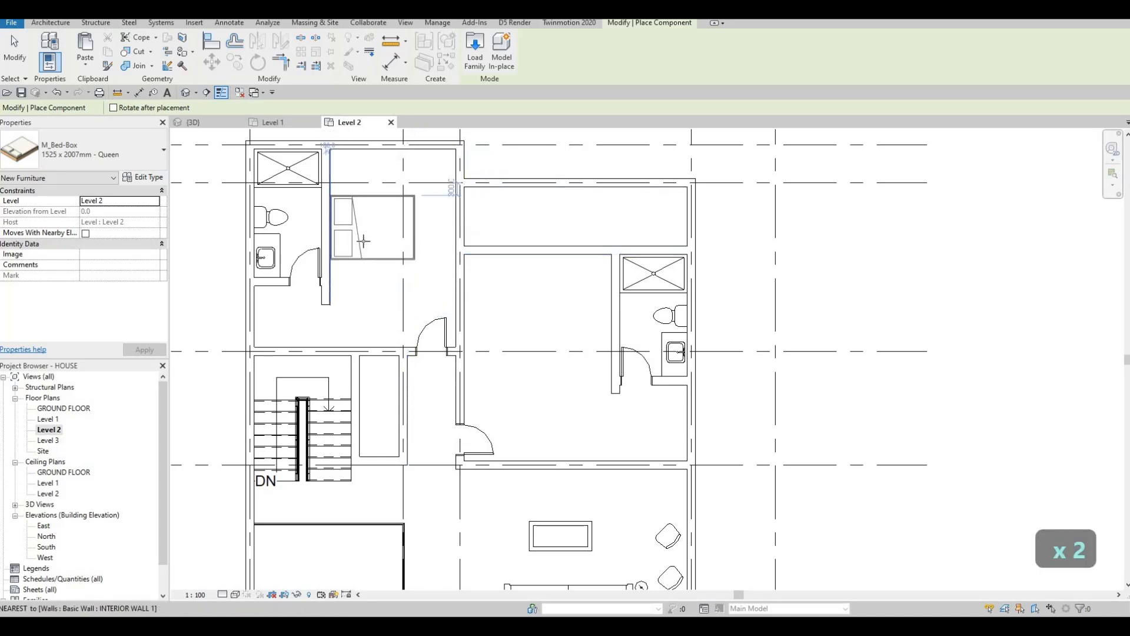
left_click(412, 267)
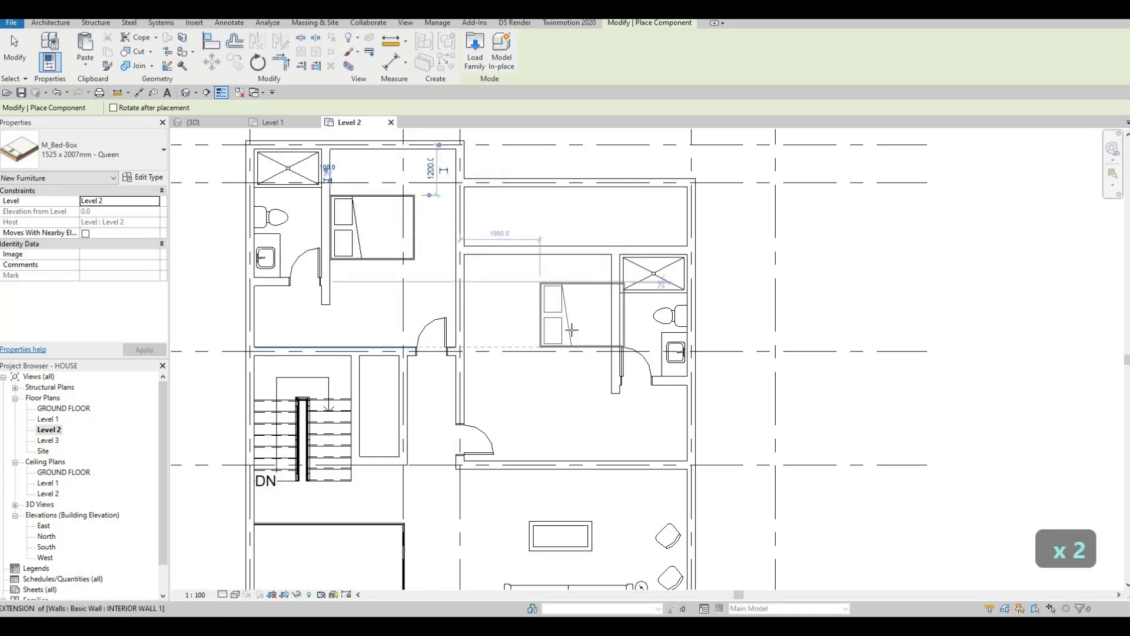
Place a second Queen bed in the northeast bedroom with its headboard against the west wall, just above grid E.
key("space")
key("space")
key("space")
key("space")
key("space")
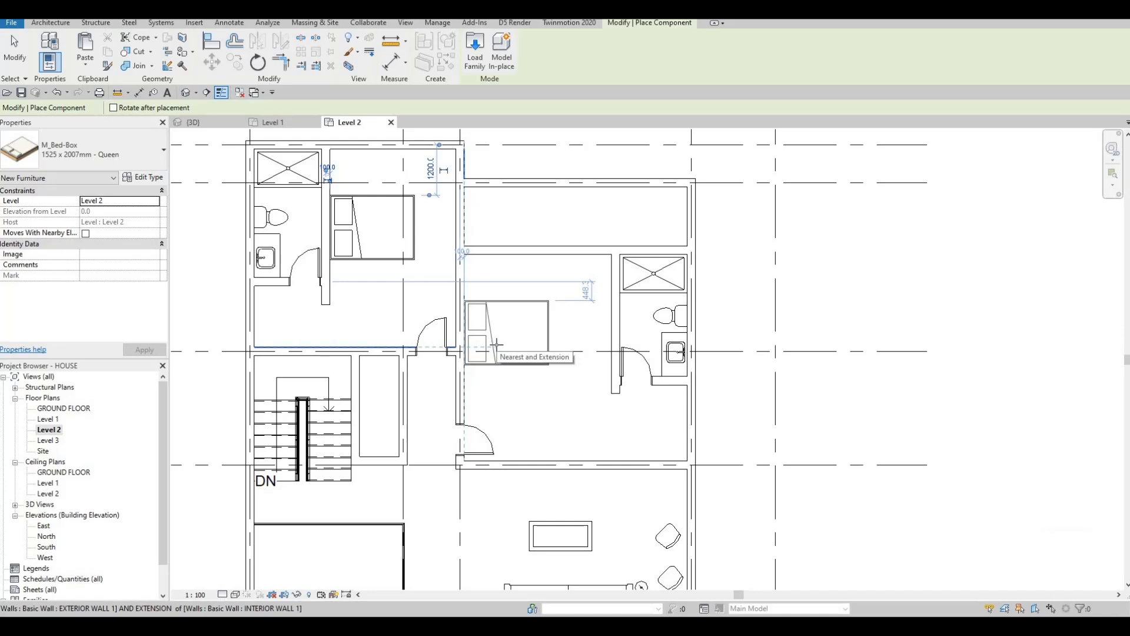
left_click(428, 259)
key("Escape")
key("Escape")
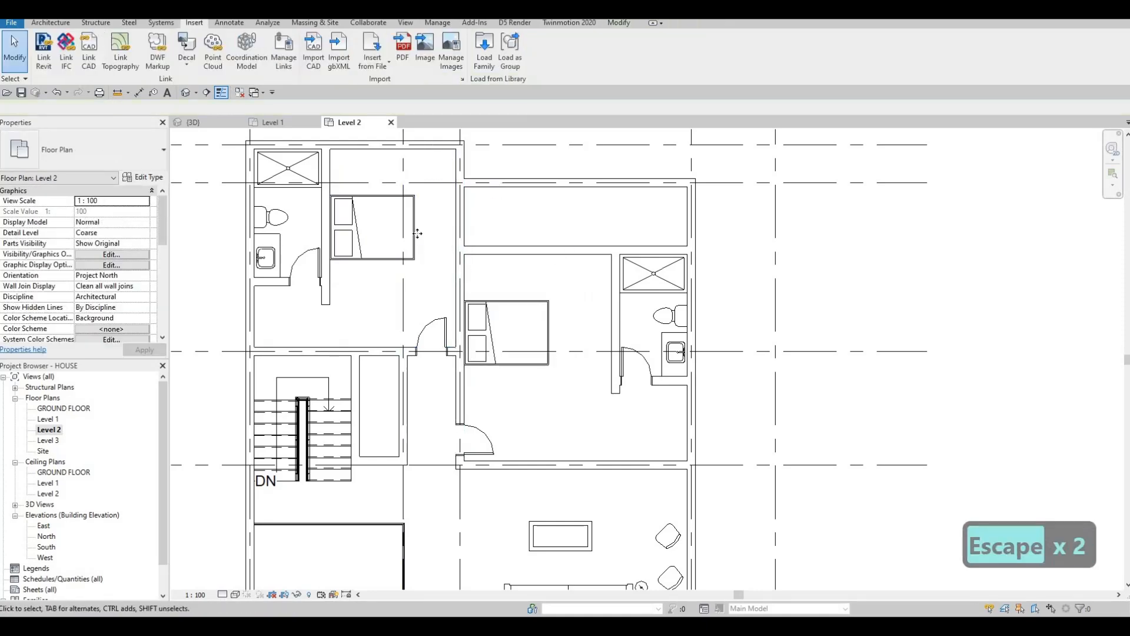
Rotate the northwest bedroom's bed 180 degrees and move it so the headboard sits against the east wall.
left_click(414, 240)
key("space")
key("space")
left_click_drag(395, 245, 465, 238)
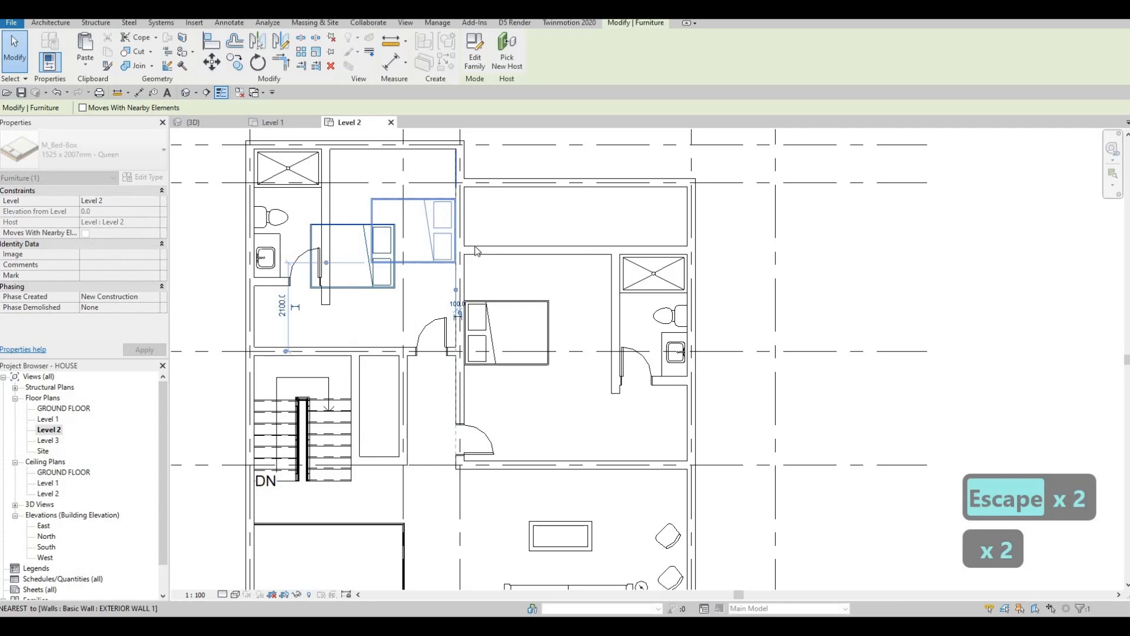
scroll(430, 275, "down", 2)
middle_click_drag(430, 271, 419, 184)
key("Escape")
key("Escape")
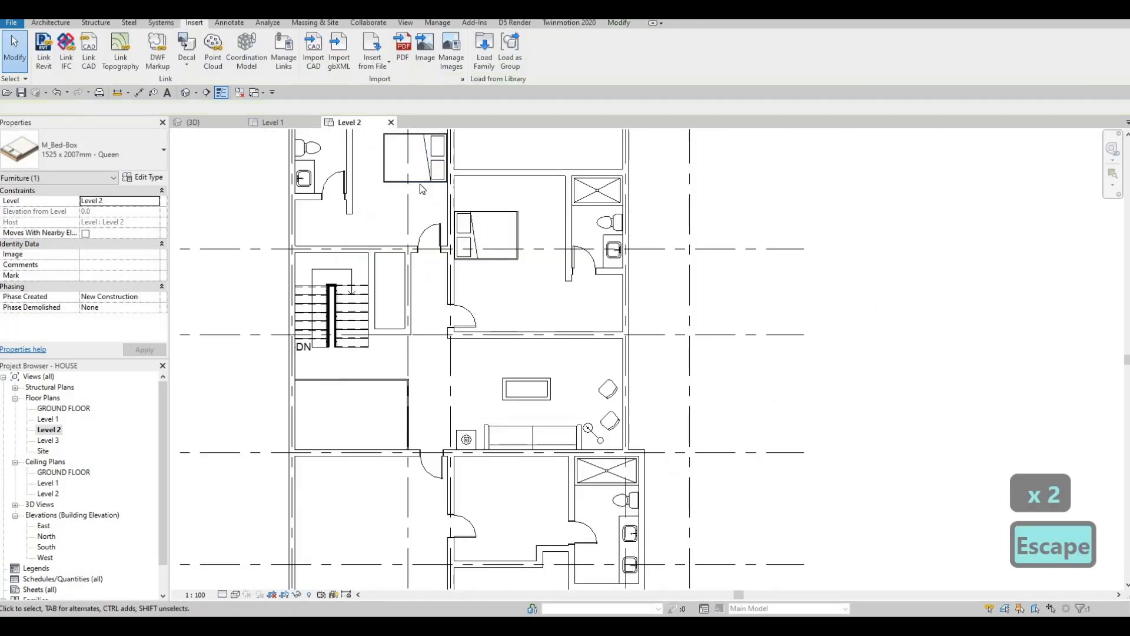
Create a similar Queen bed in the southwest bedroom, with its headboard against the north wall along grid G.
left_click(419, 182)
key("c")
key("s")
middle_click_drag(492, 475, 577, 262)
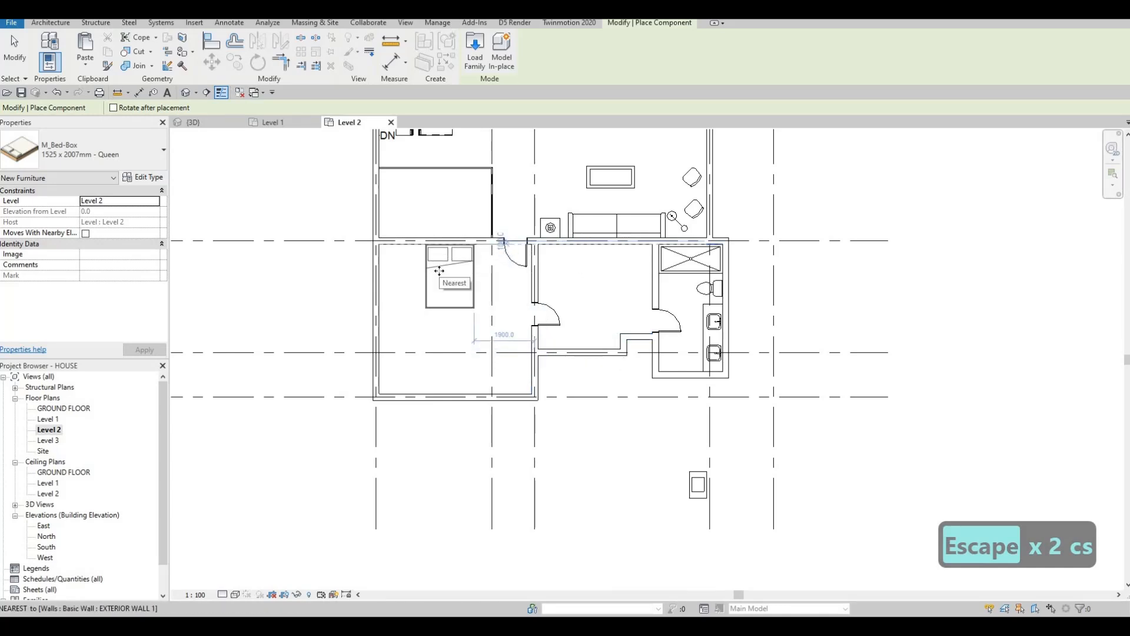
left_click(439, 270)
key("Escape")
key("Escape")
key("Escape")
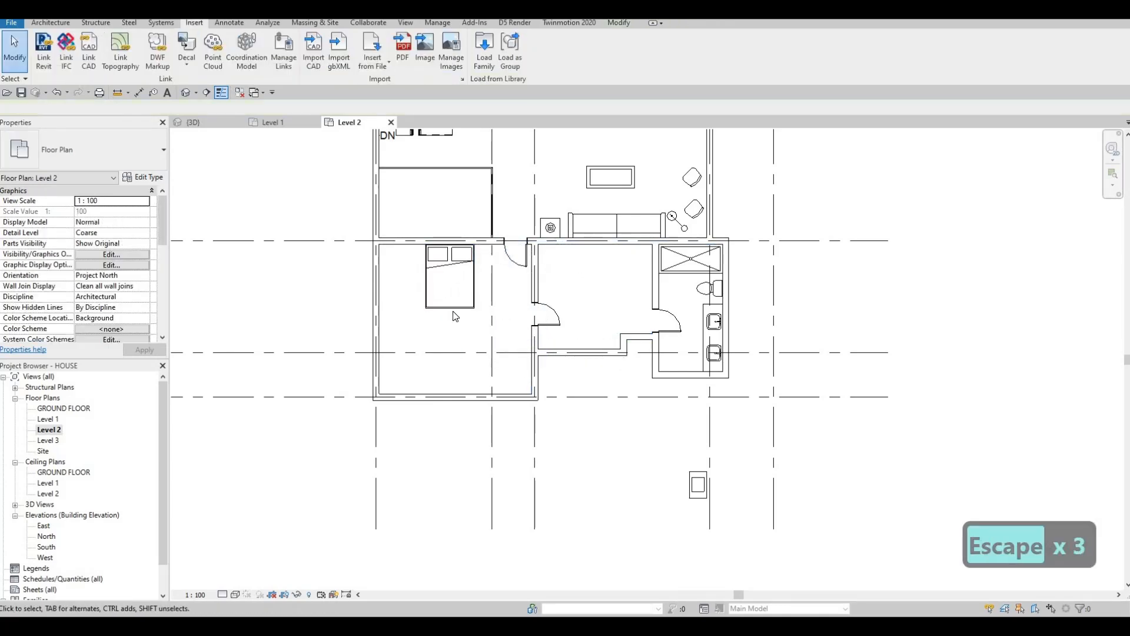
key("Escape")
Examine the bed placement in the southwest bedroom and across the whole Level 2 plan.
middle_click_drag(455, 316, 450, 366)
scroll(451, 366, "down", 2)
scroll(407, 325, "up", 5)
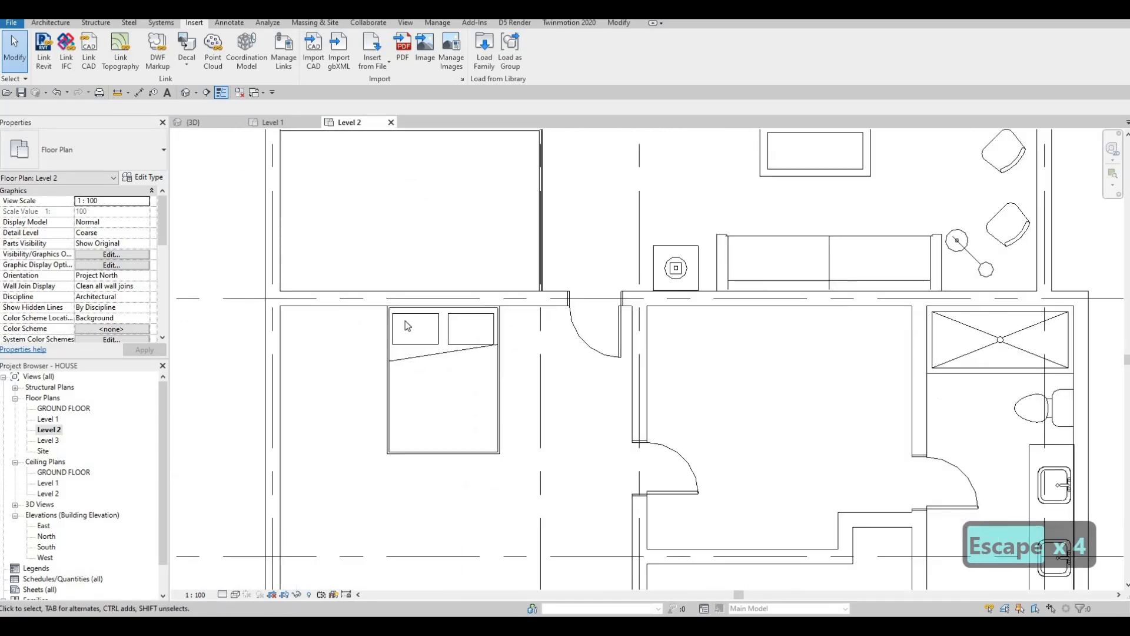
scroll(471, 330, "down", 3)
key("Escape")
key("Escape")
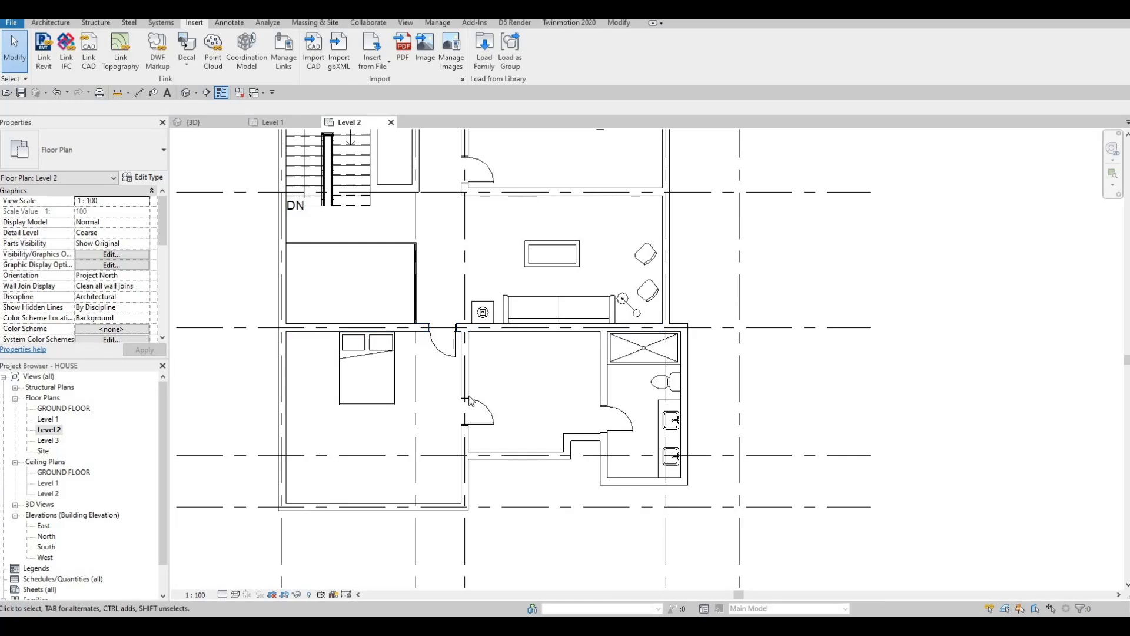
scroll(474, 403, "down", 3)
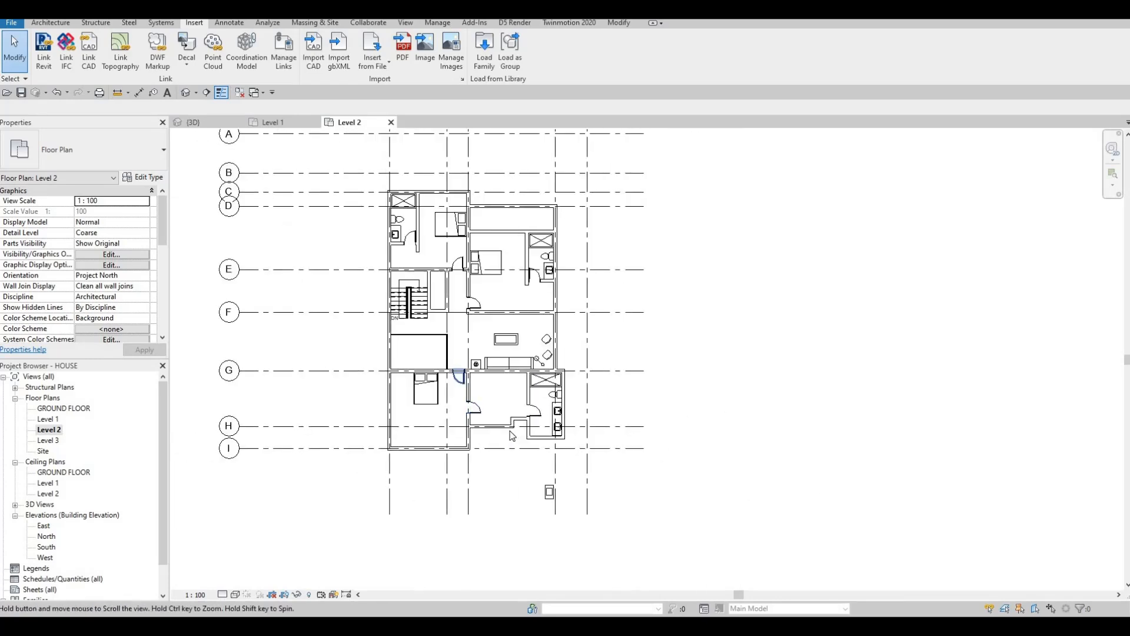
middle_click_drag(484, 451, 529, 504)
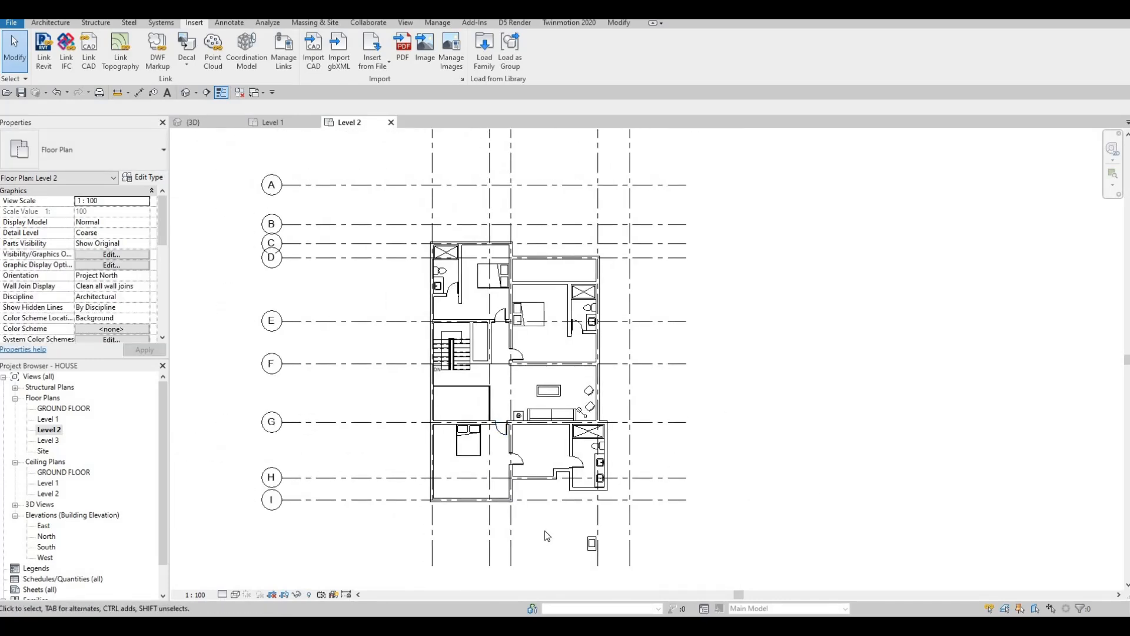